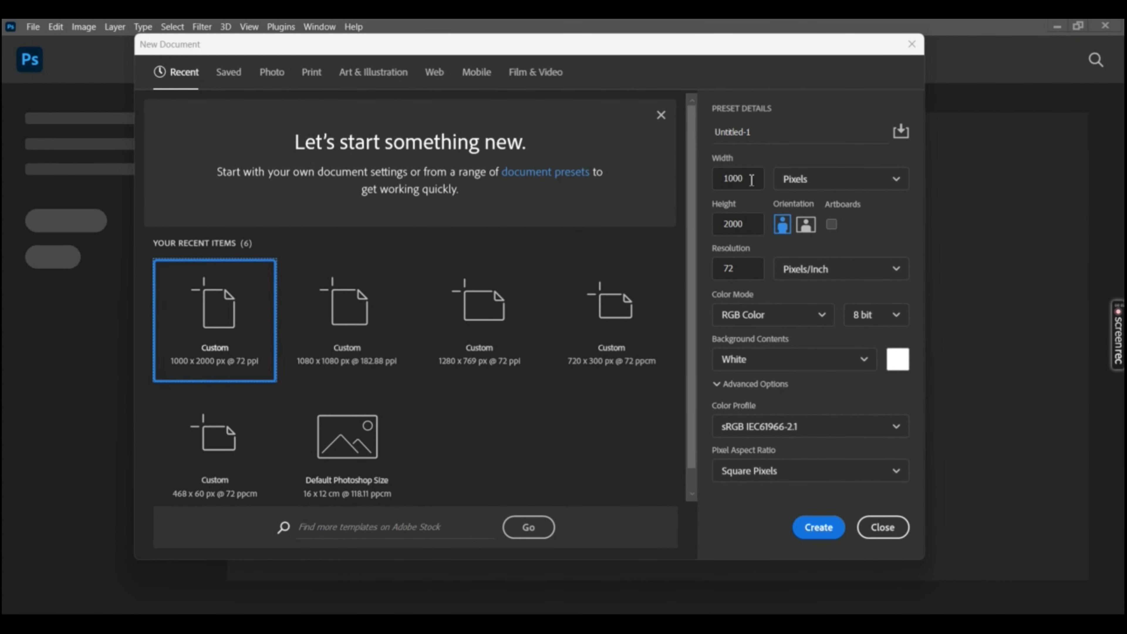
Set up a 720 × 300 px document named 'web banner design', keeping Pixels and RGB Color
left_click_drag(752, 179, 711, 182)
type("720")
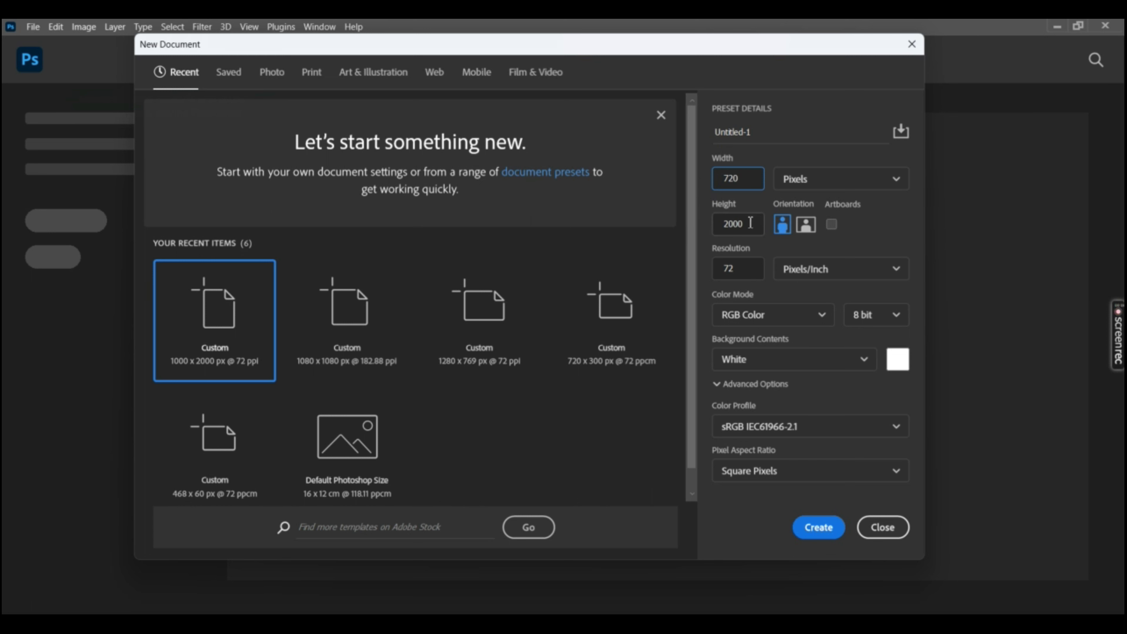
left_click_drag(750, 222, 711, 228)
type("300")
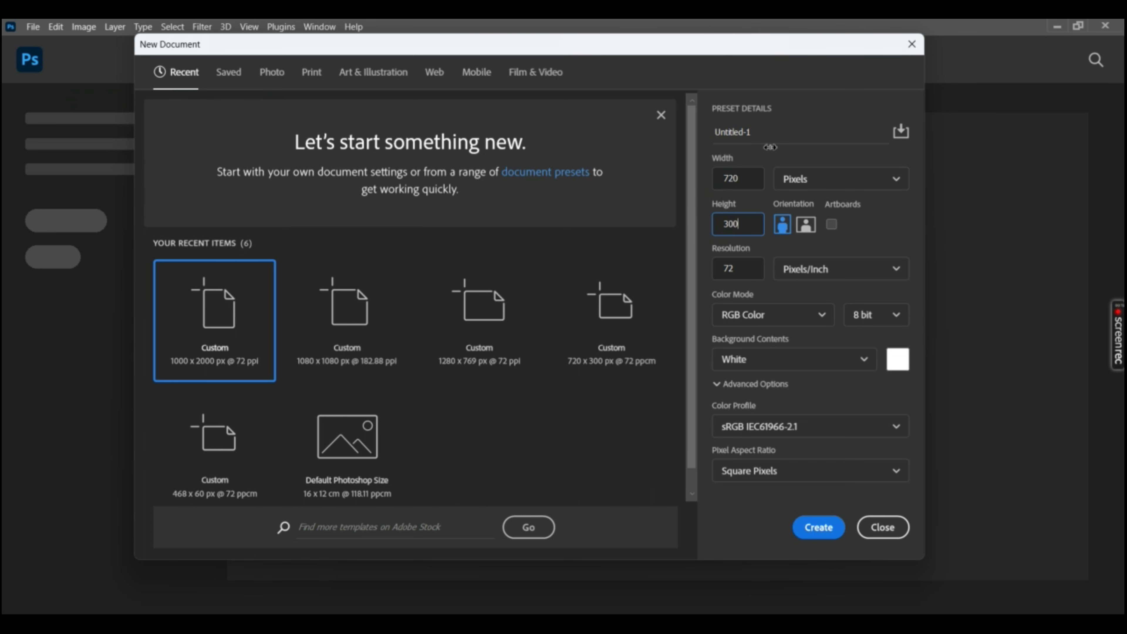
left_click(770, 147)
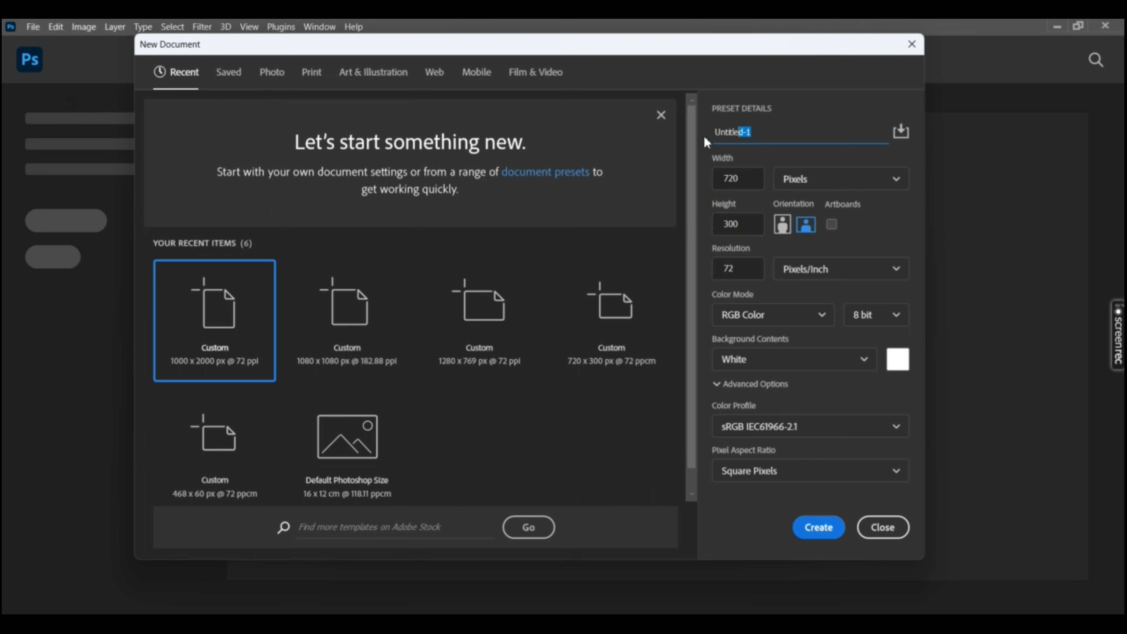
type("W")
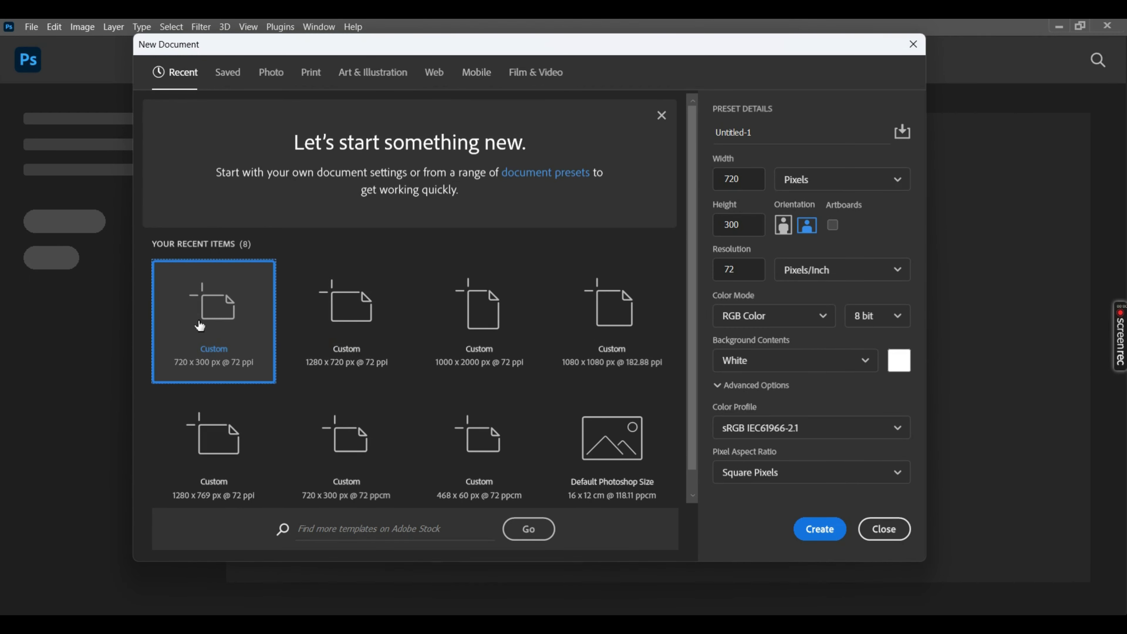
left_click(770, 133)
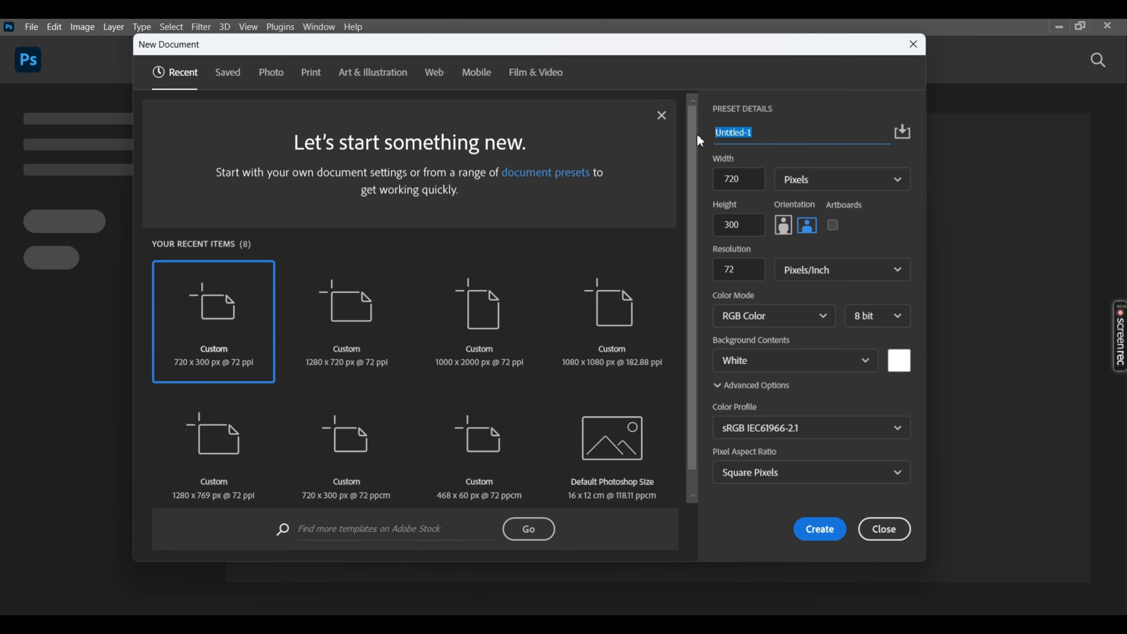
type("web banner design")
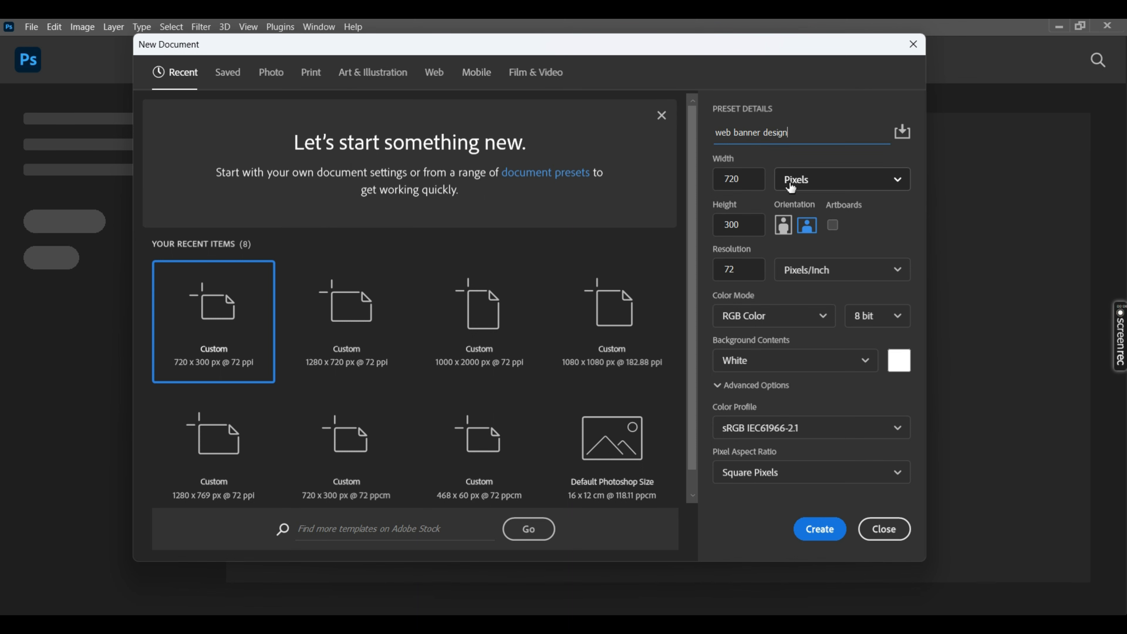
left_click(798, 182)
left_click(805, 205)
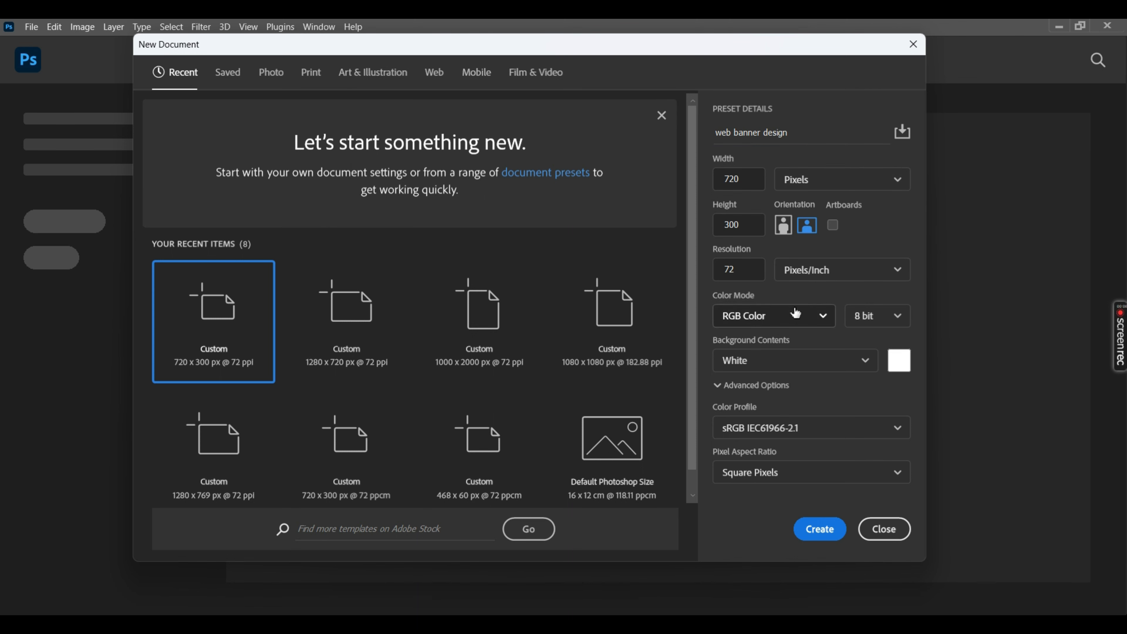
left_click(774, 316)
left_click(793, 390)
Create the blank banner, then start a Solid Color fill layer and cancel it
key("Return")
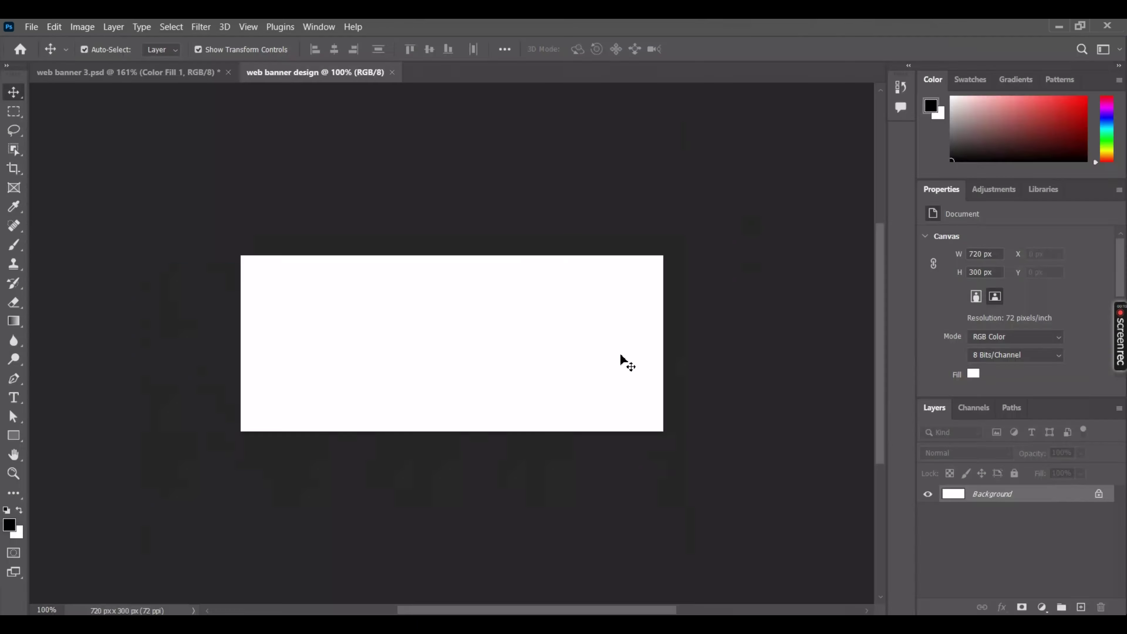
scroll(621, 356, "up", 1)
scroll(621, 356, "up", 2)
scroll(621, 356, "up", 1)
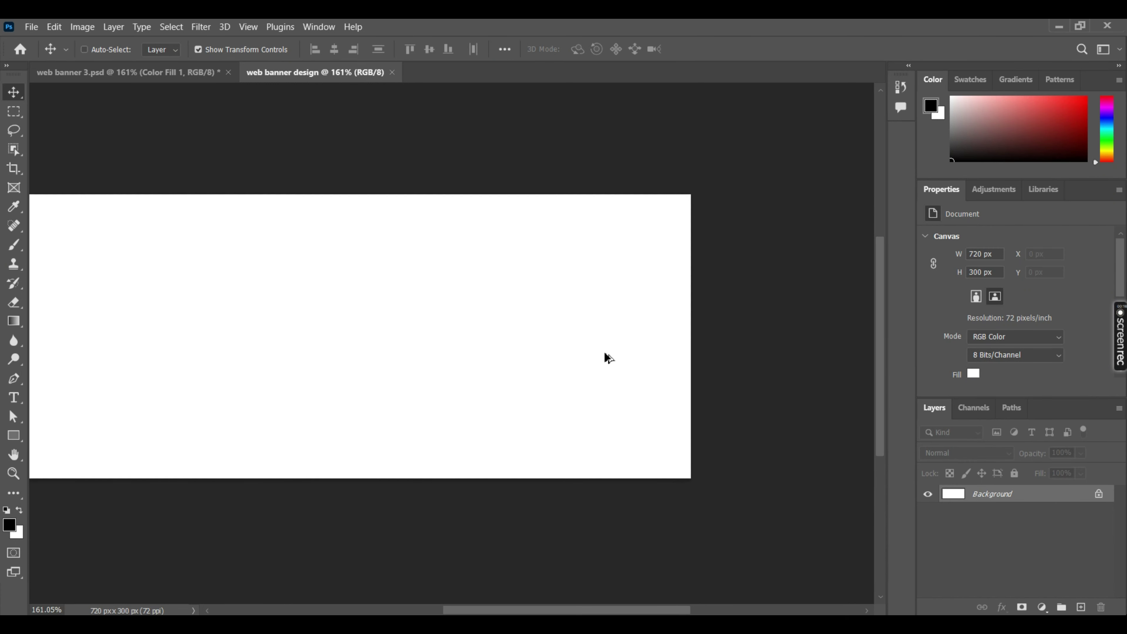
left_click_drag(542, 324, 634, 331)
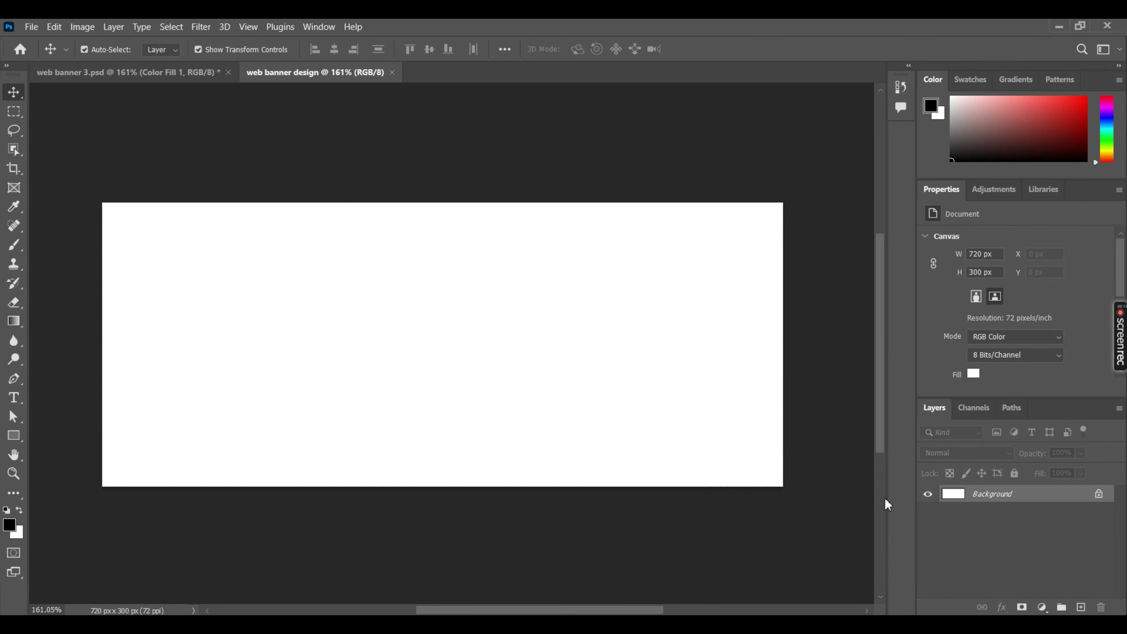
left_click(1042, 607)
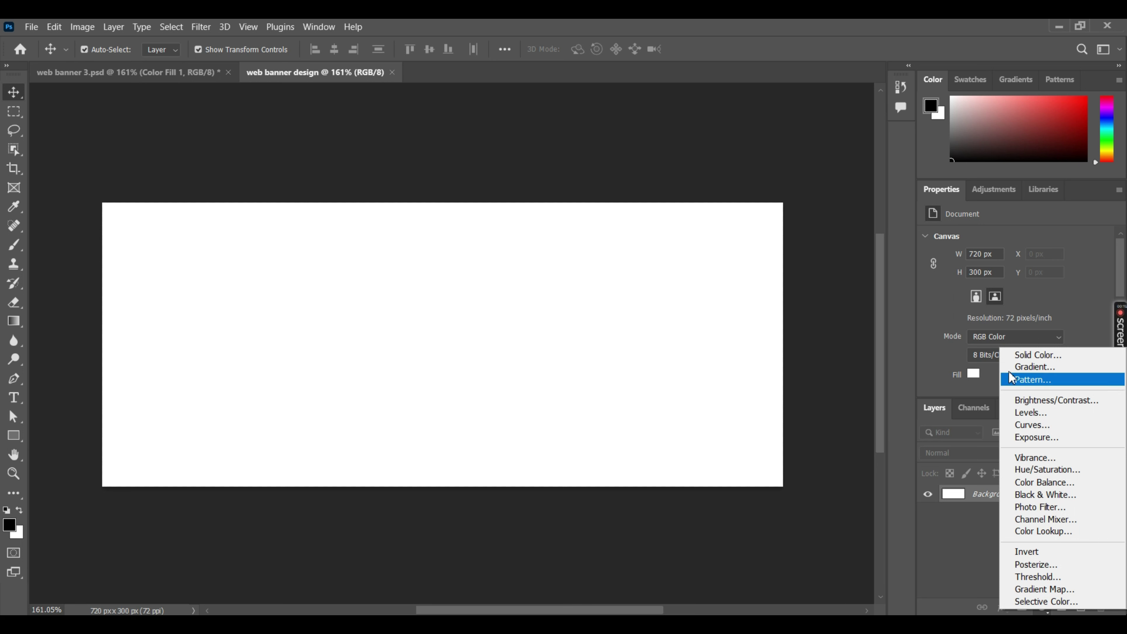
left_click(1025, 355)
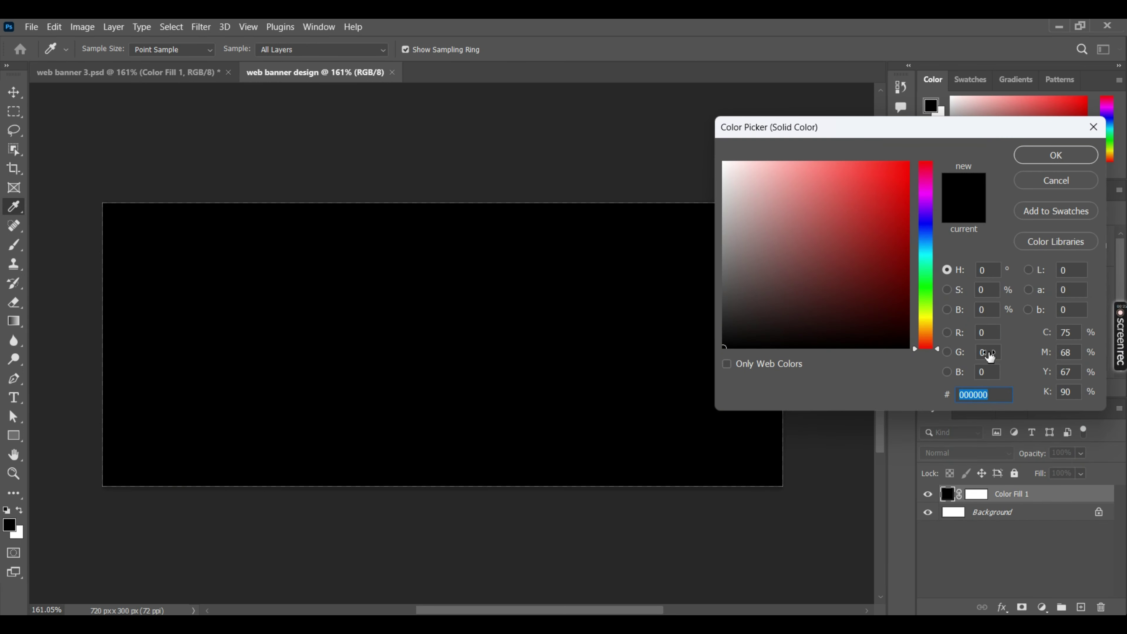
key("BackSpace")
left_click(1081, 180)
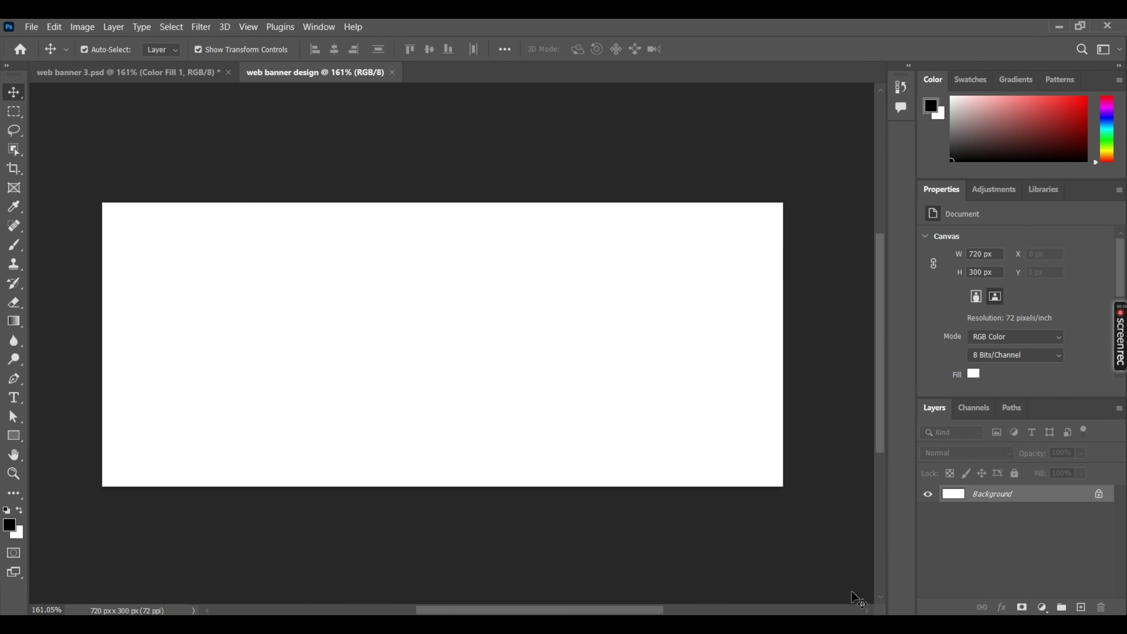
Place the watch image at the banner's right edge, scaled to about 23%
key("alt+Tab")
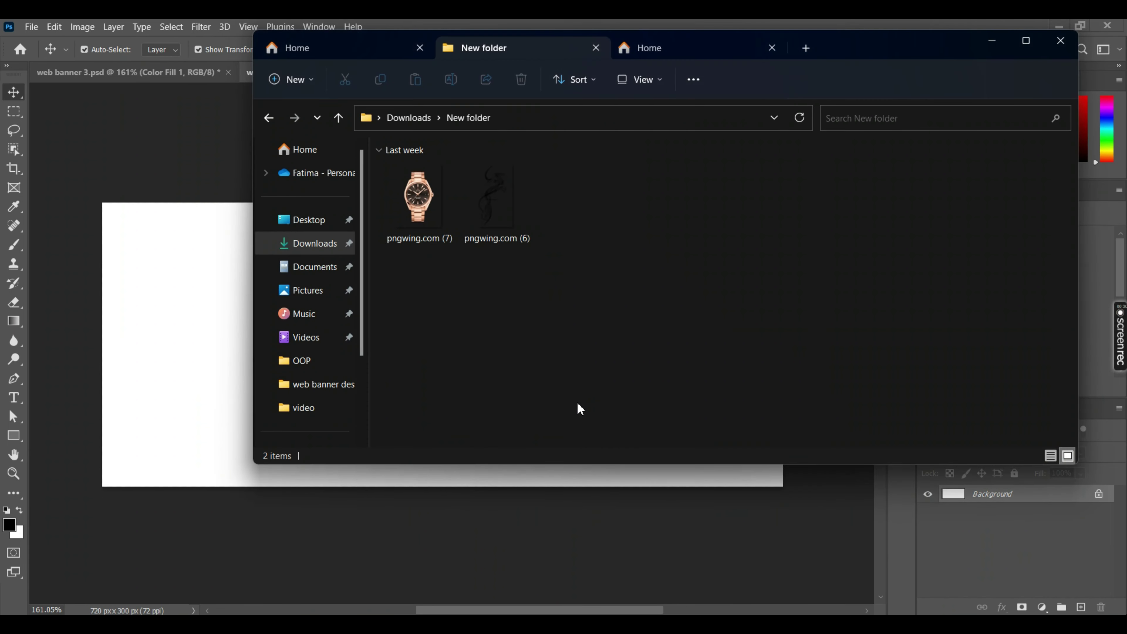
left_click_drag(402, 262, 219, 344)
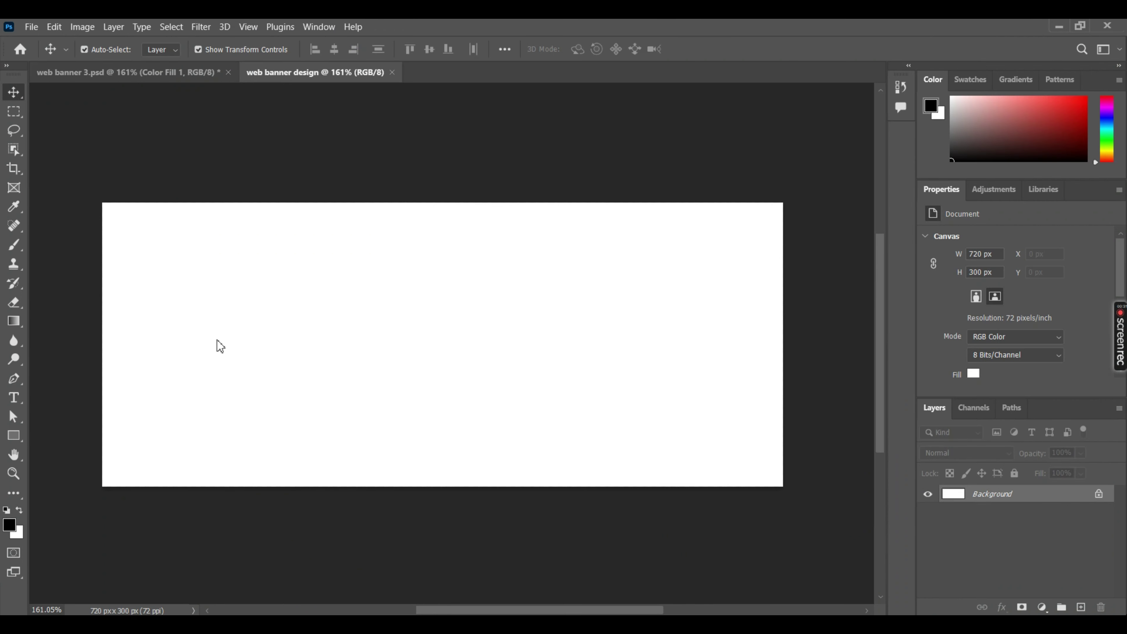
left_click_drag(459, 349, 681, 357)
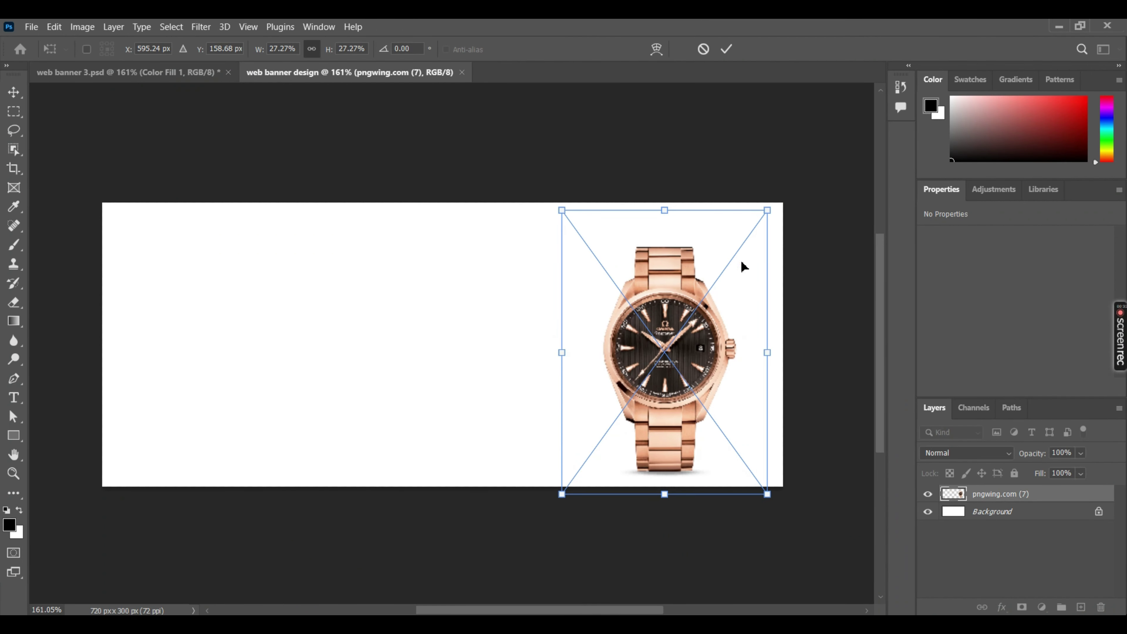
left_click_drag(768, 219, 739, 259)
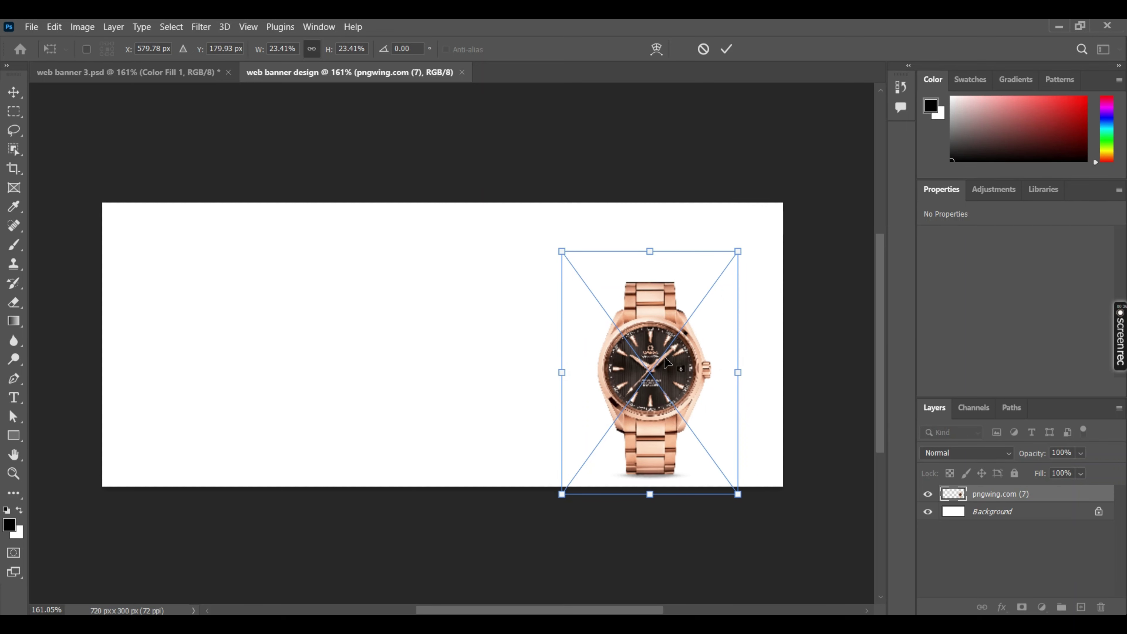
left_click_drag(662, 364, 677, 336)
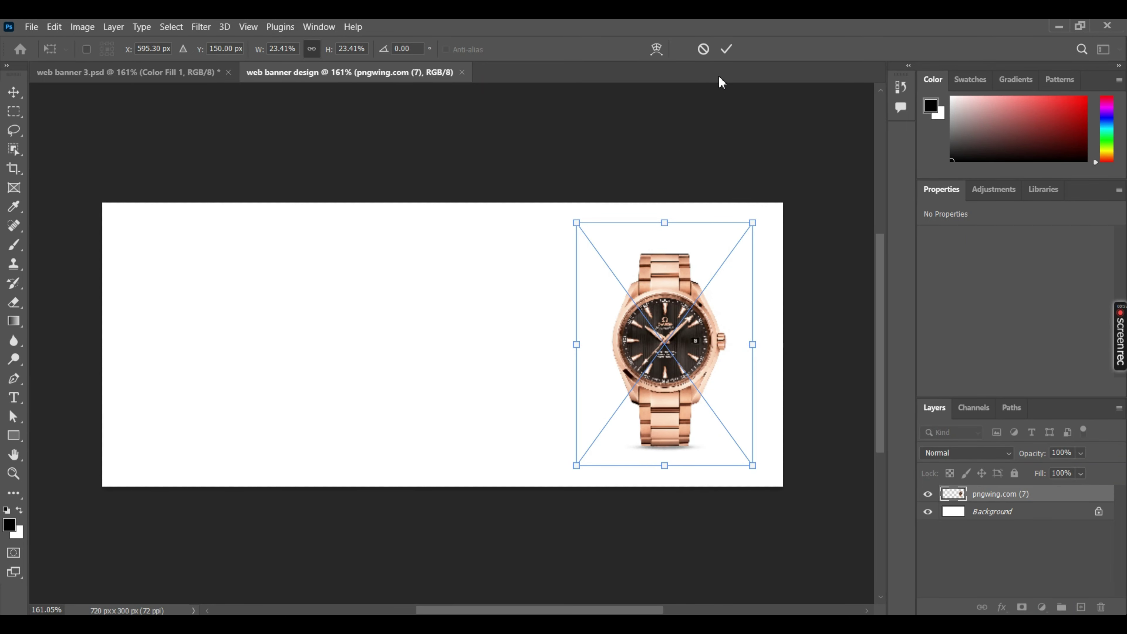
left_click(726, 48)
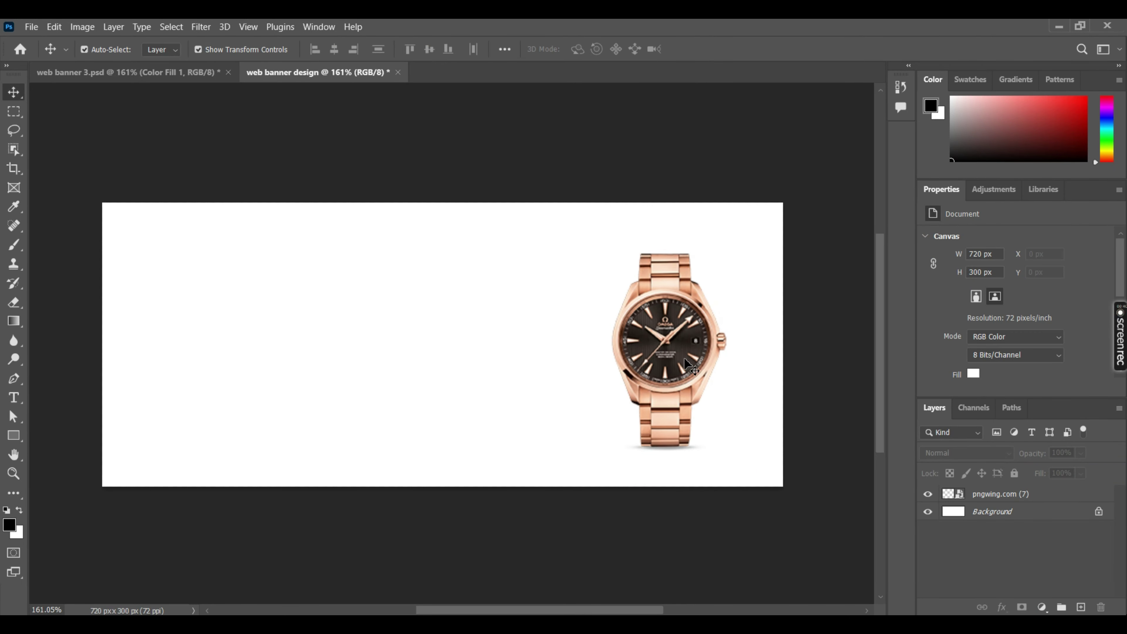
Start a Solid Color fill layer above the watch, then cancel it
left_click(701, 382)
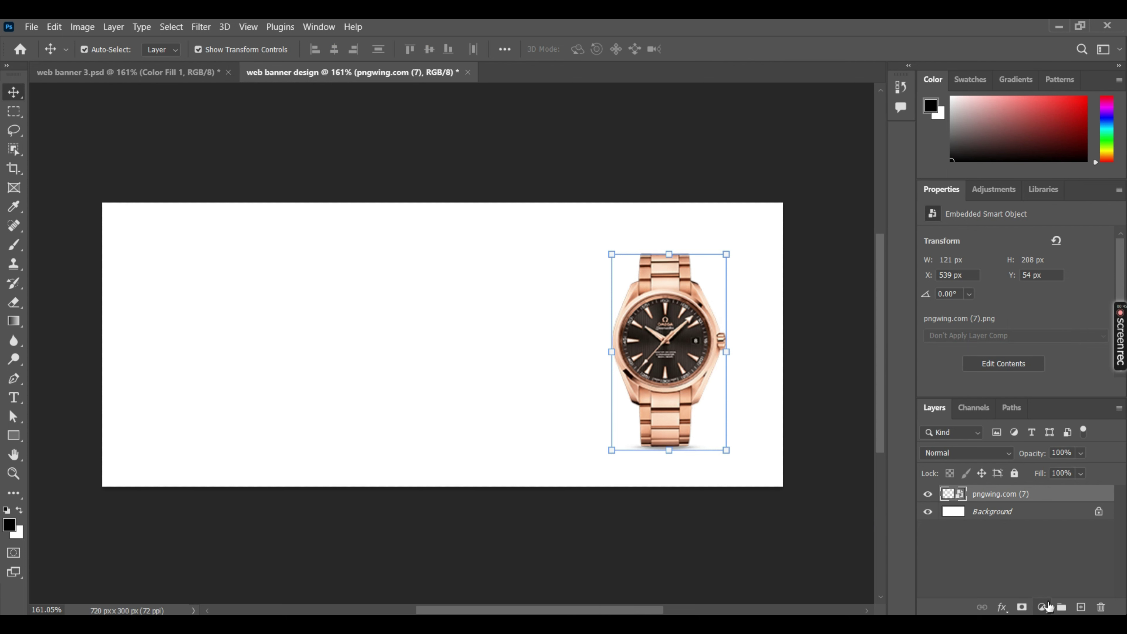
left_click(1042, 607)
left_click(1031, 345)
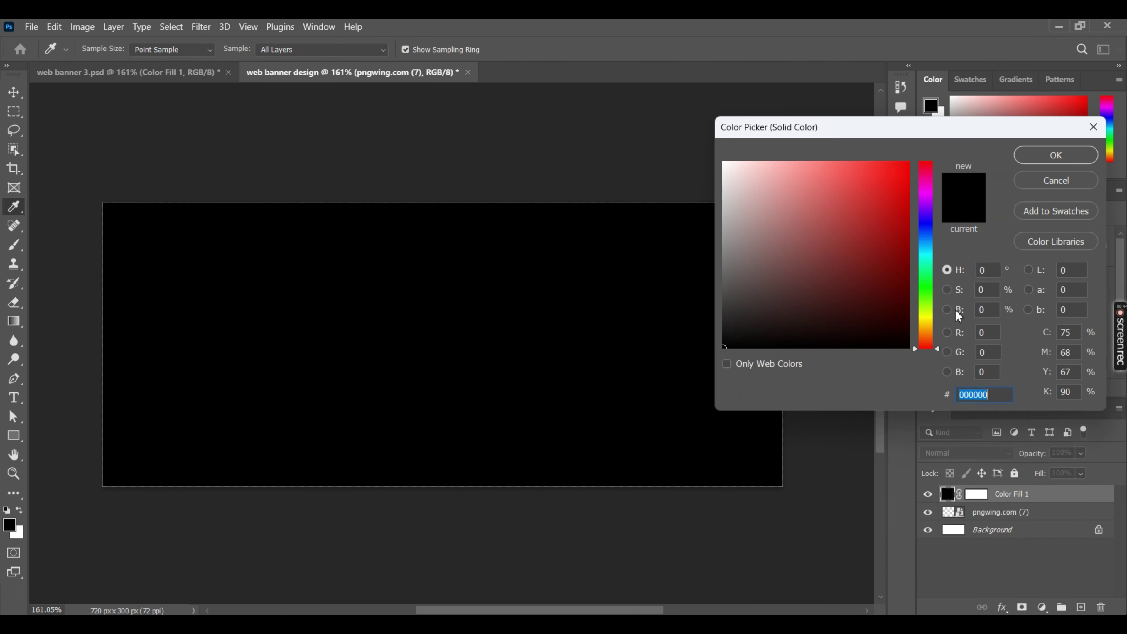
left_click(1056, 180)
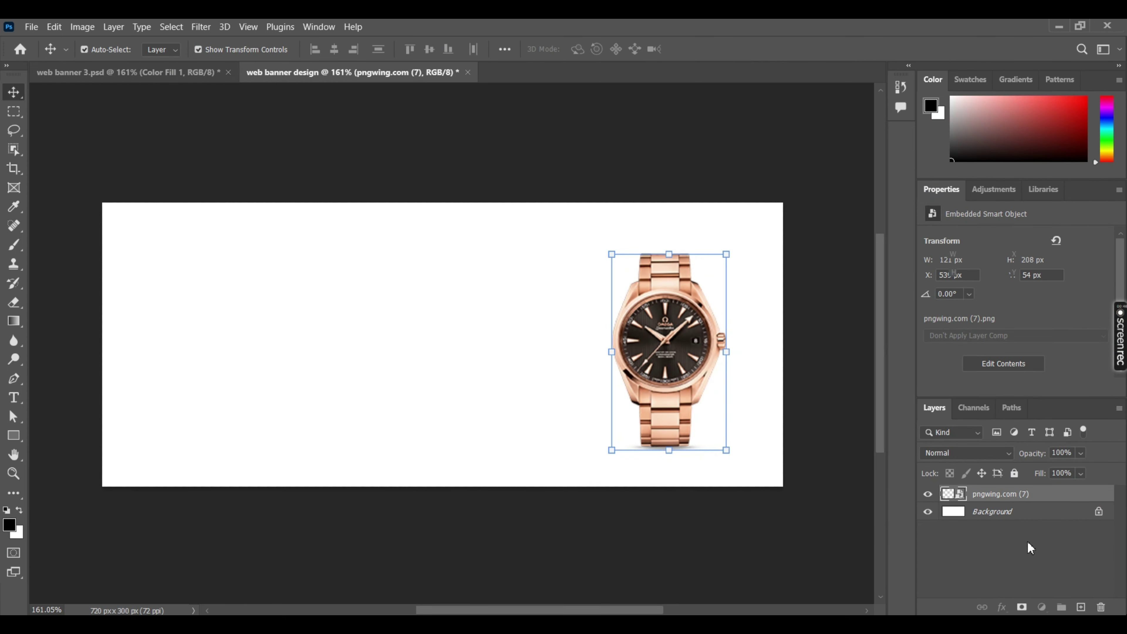
Add a #fadfc8 peach Solid Color fill above Background and nudge the watch up-left
left_click(1021, 513)
left_click(1042, 607)
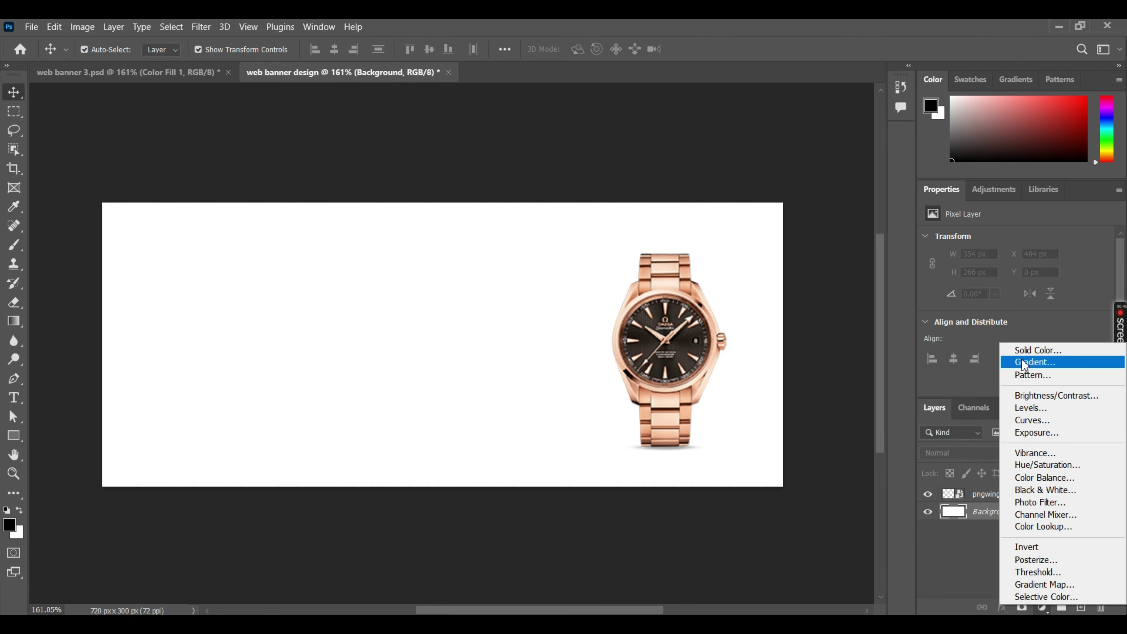
left_click(1032, 349)
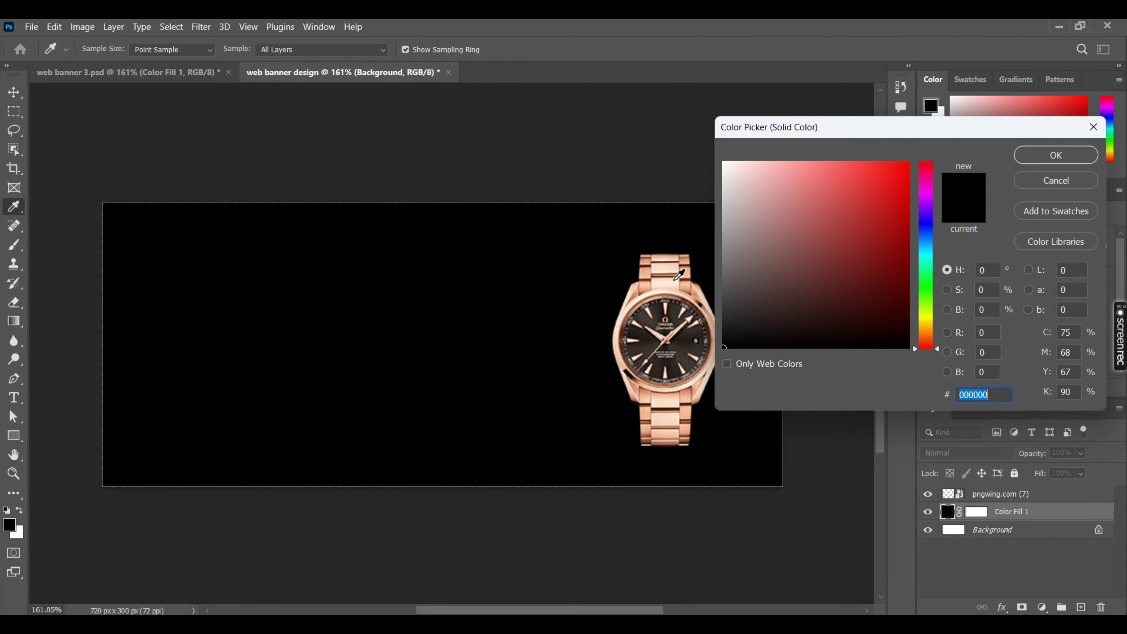
left_click(675, 278)
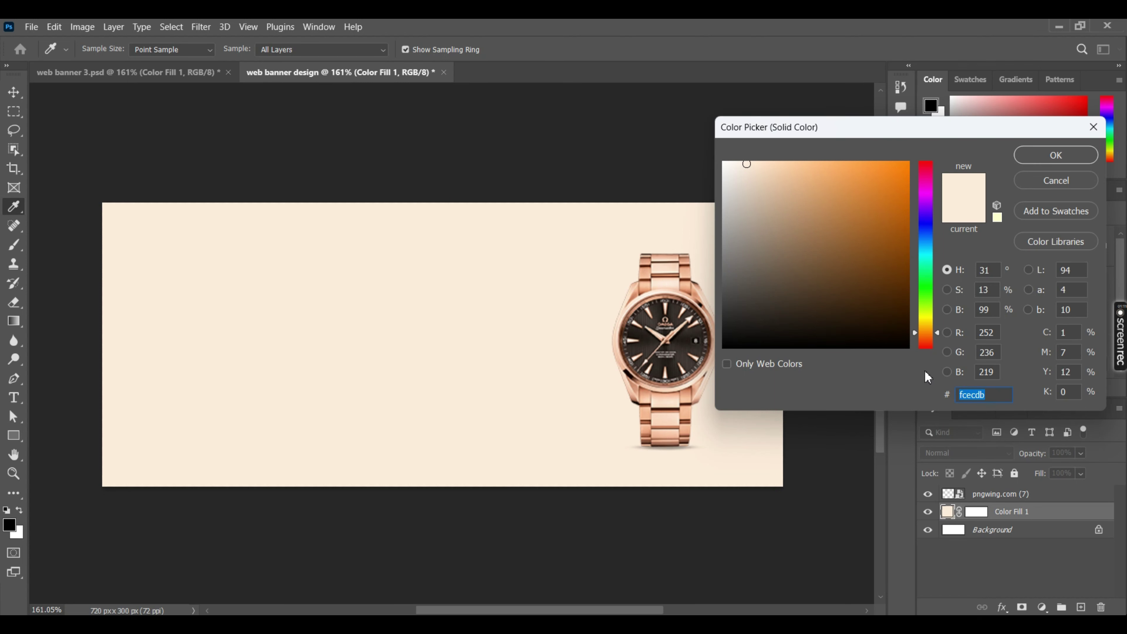
type("fadfc8")
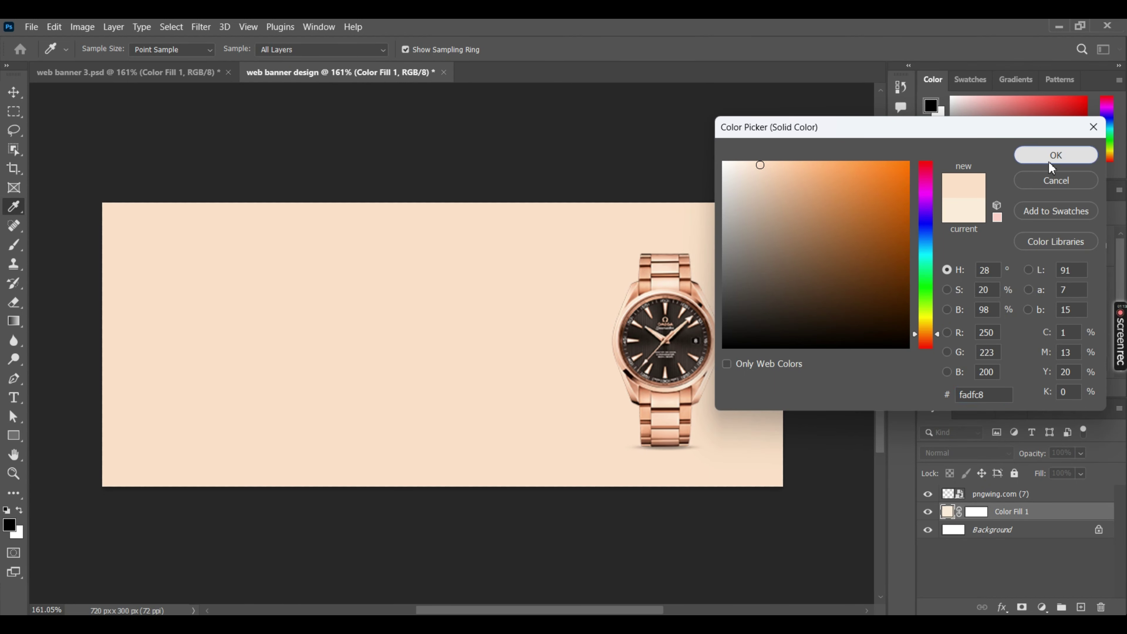
left_click(1051, 156)
left_click_drag(669, 376, 689, 344)
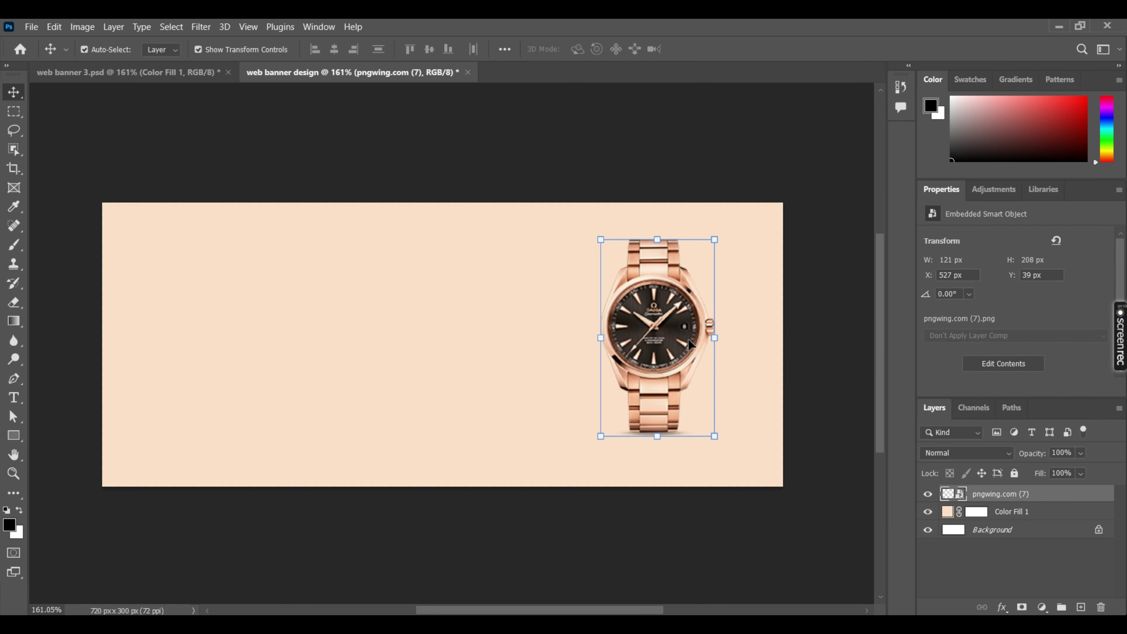
left_click(823, 310)
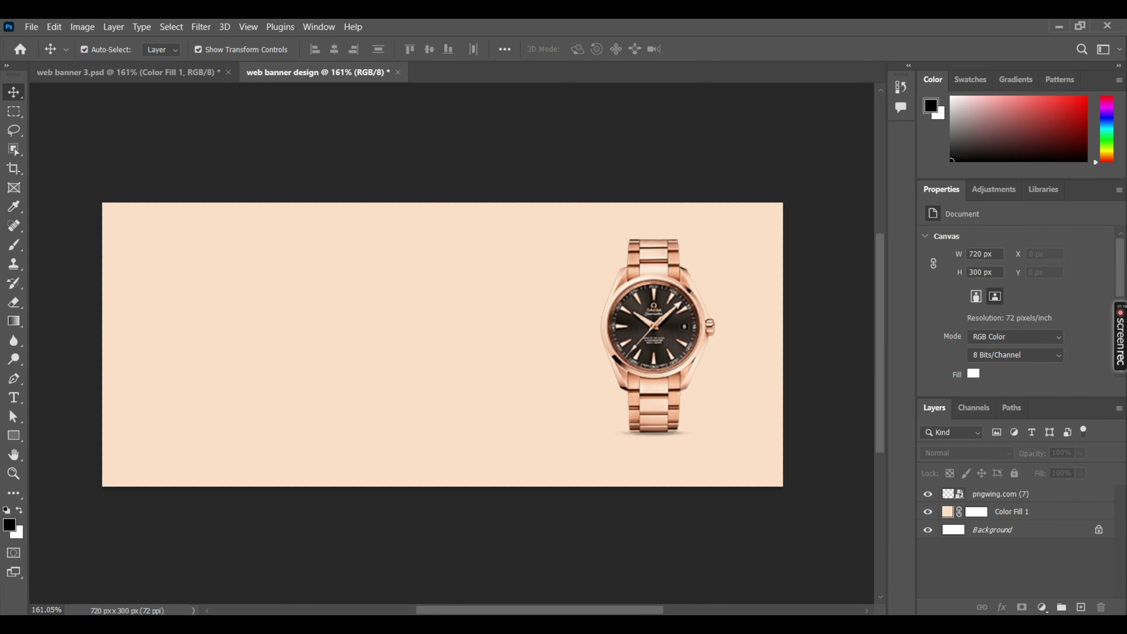
Drag the podium from the Untitled-1 document into the banner
key("alt+Tab")
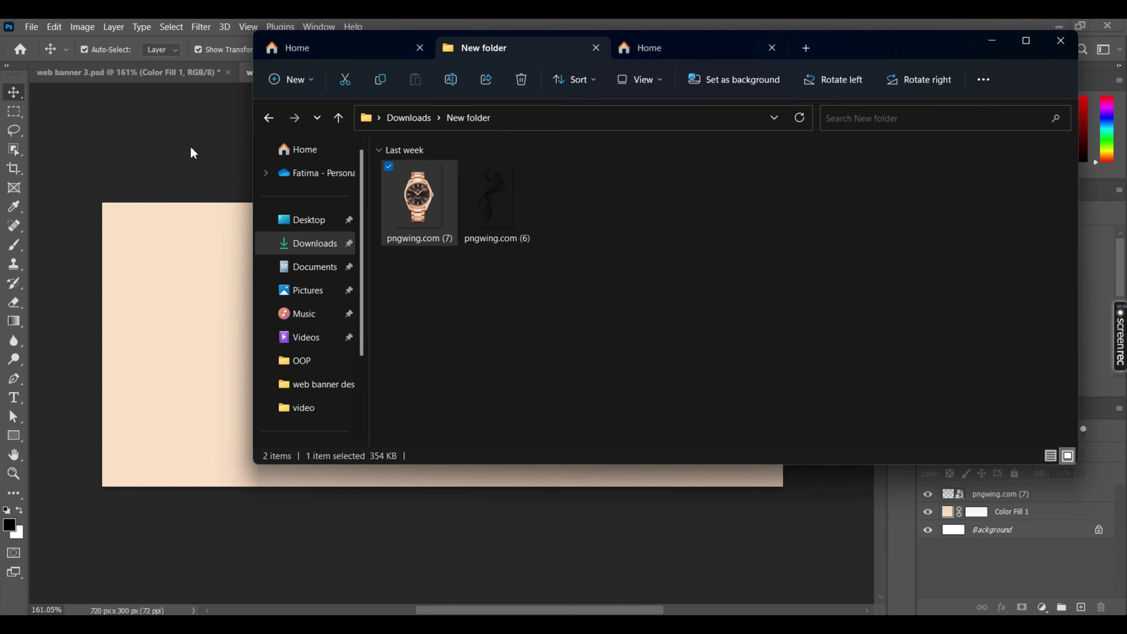
key("alt+Tab")
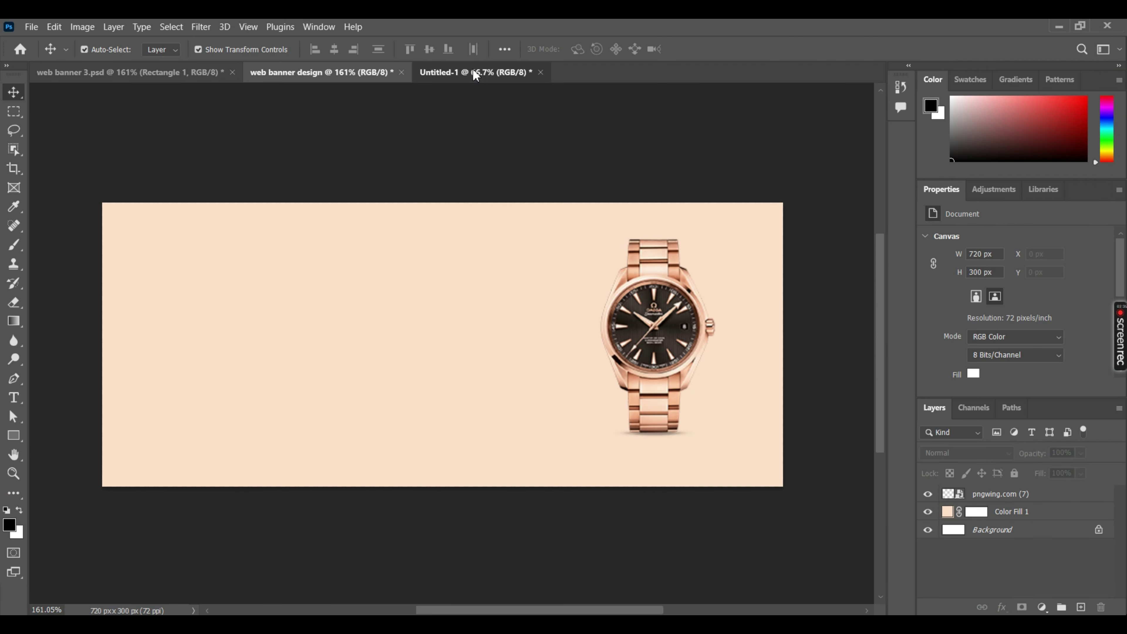
left_click(473, 72)
left_click_drag(521, 401, 378, 75)
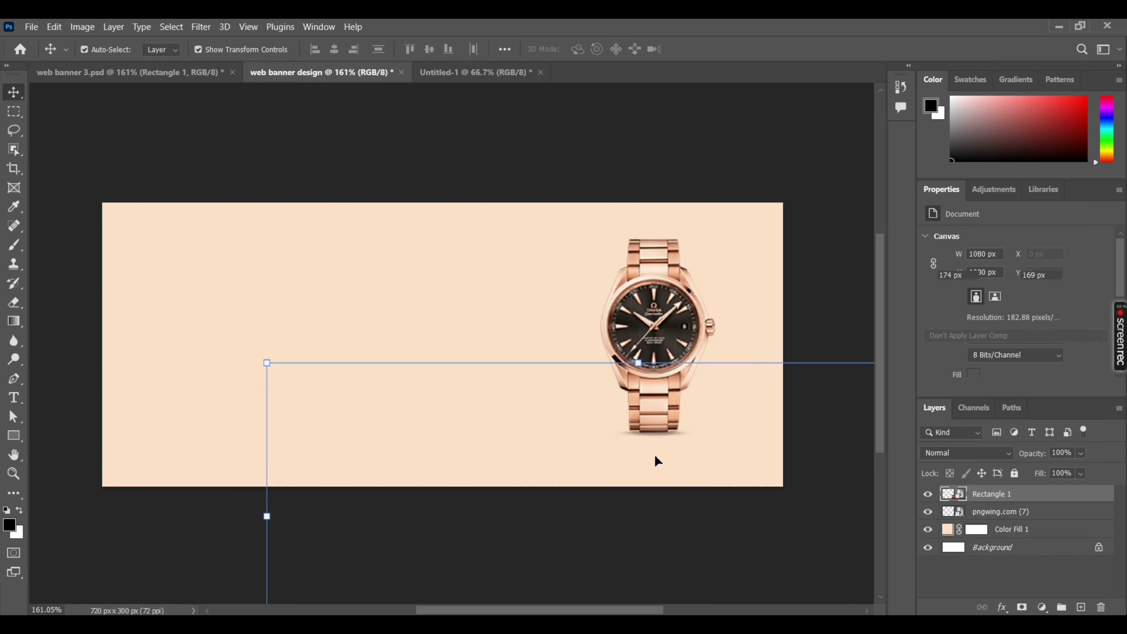
Scale the podium to 247 × 102 px and place it beneath the watch
left_click_drag(542, 381, 509, 350)
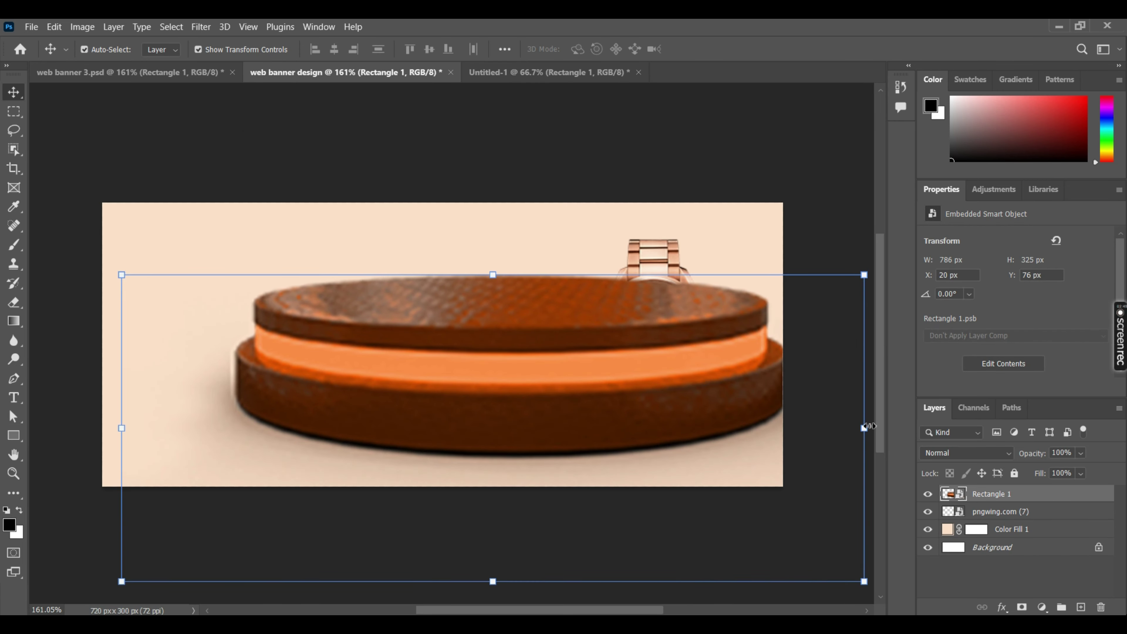
left_click_drag(868, 426, 675, 382)
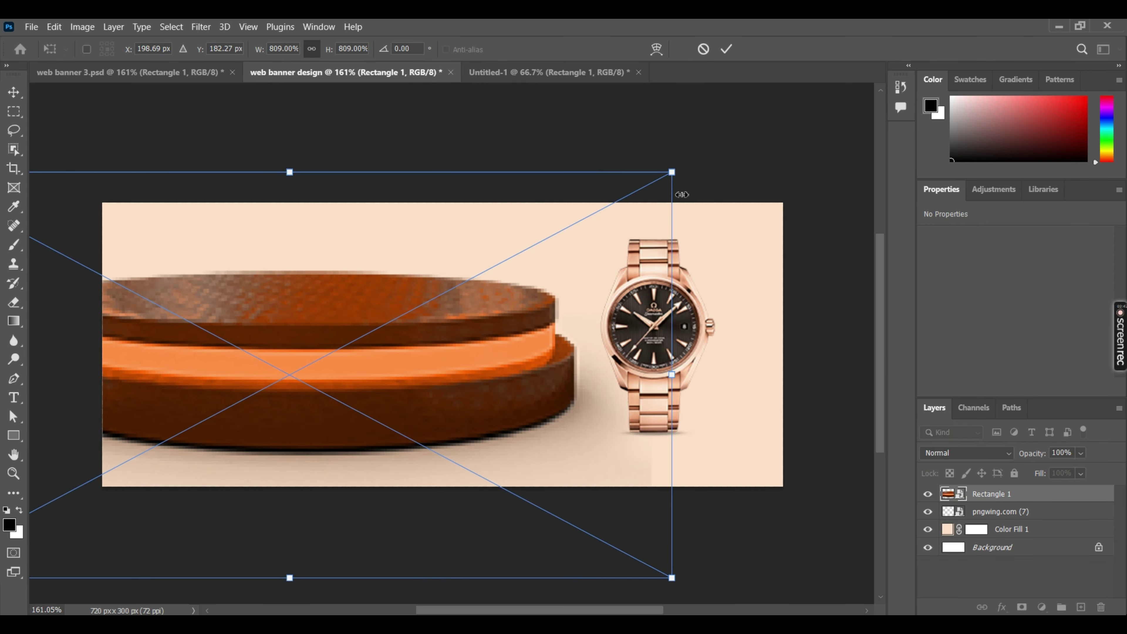
left_click_drag(673, 172, 402, 315)
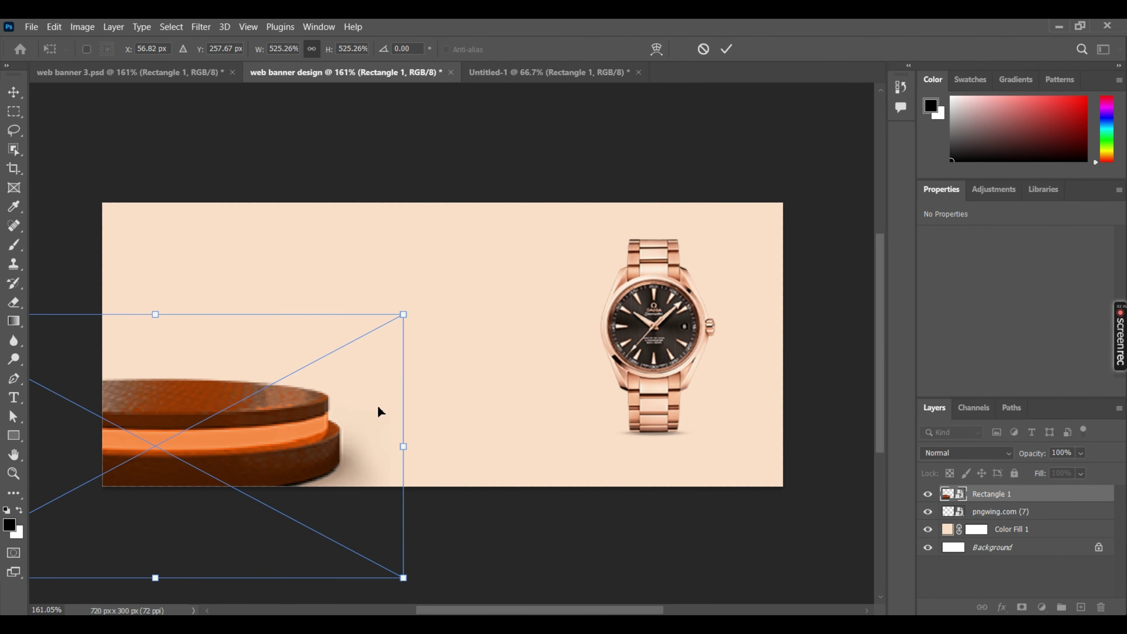
left_click_drag(377, 410, 597, 348)
left_click_drag(698, 231, 459, 389)
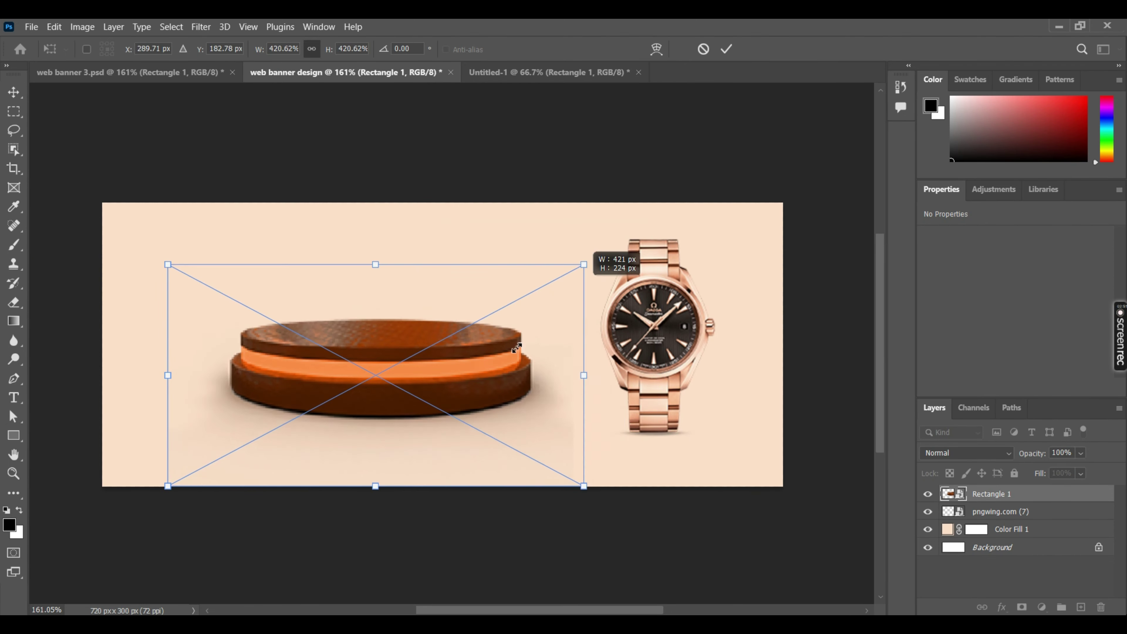
mouse_move(386, 414)
left_mouse_down()
mouse_move(716, 431)
mouse_move(705, 436)
left_mouse_up()
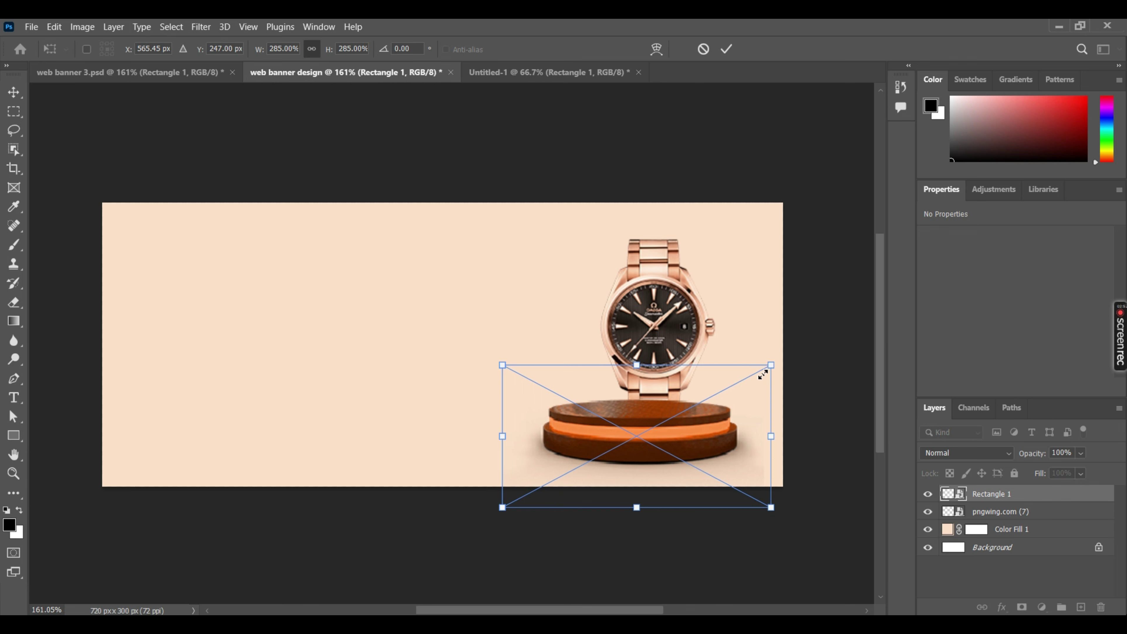
mouse_move(762, 374)
left_mouse_down()
mouse_move(741, 378)
mouse_move(763, 377)
left_mouse_up()
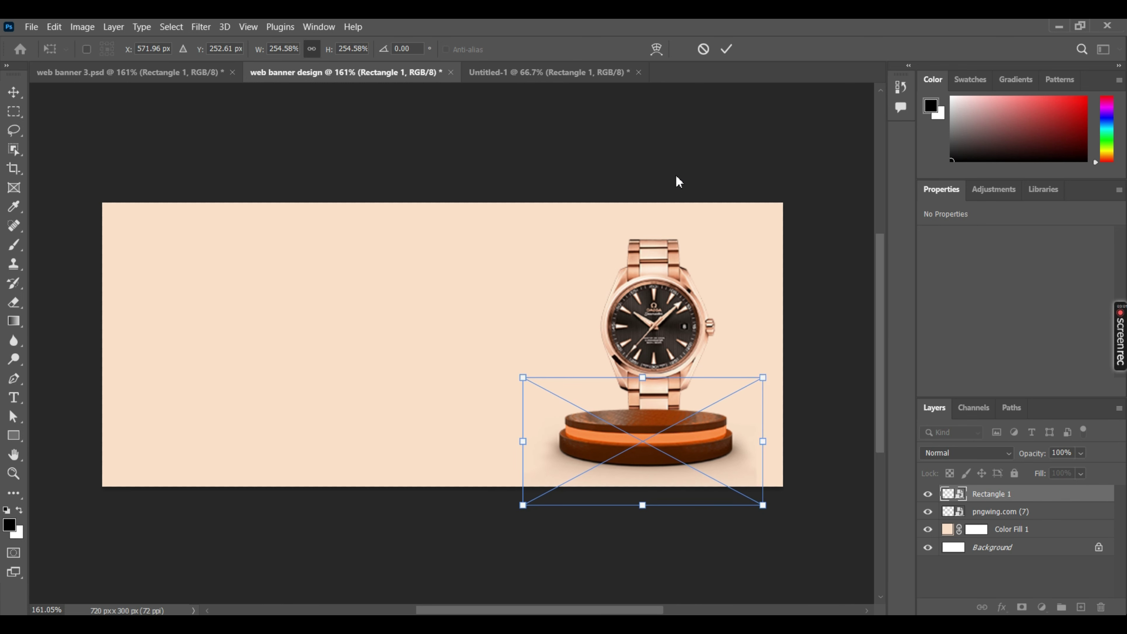
left_click(726, 48)
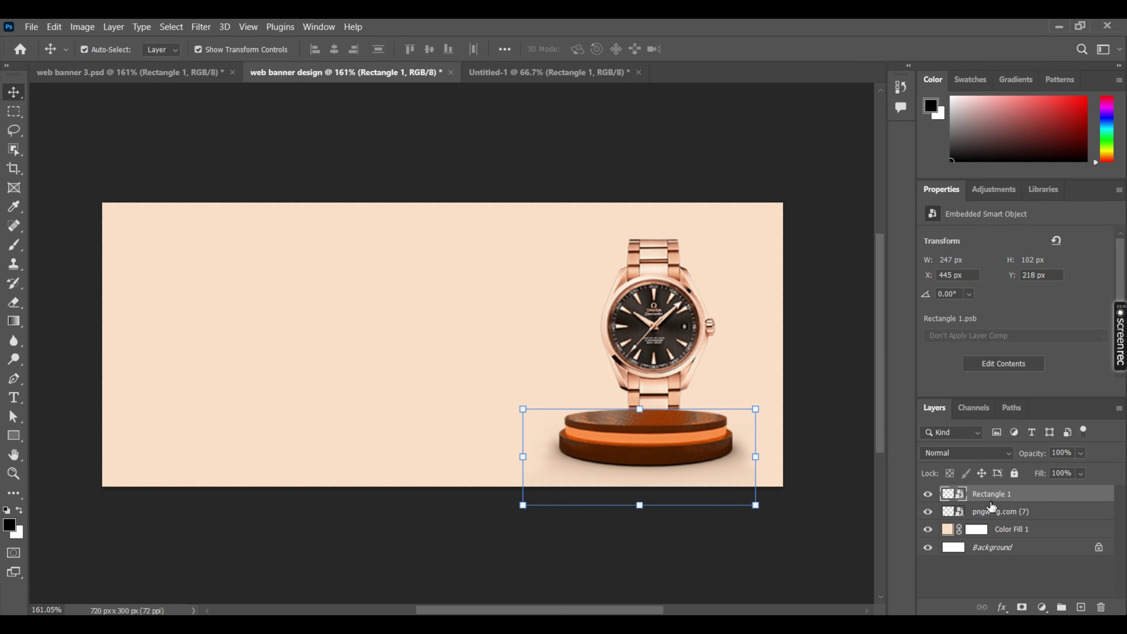
Put the podium layer below the watch and rescale the watch to about 21.5% on top
left_click_drag(992, 493, 992, 517)
left_click_drag(692, 445, 708, 447)
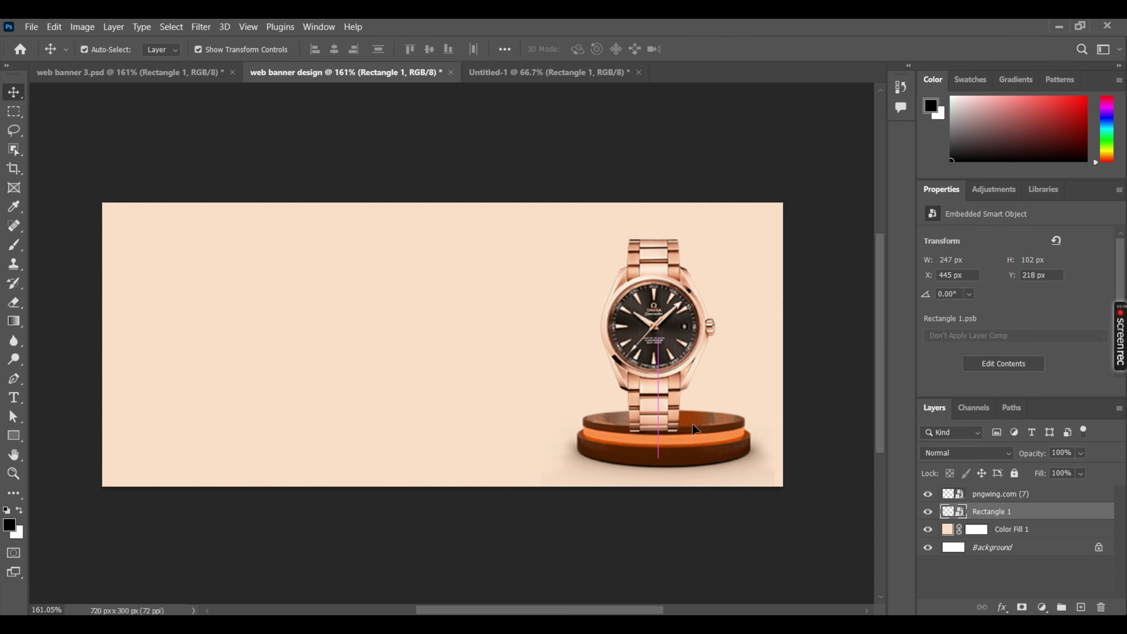
left_click_drag(648, 350, 659, 334)
left_click_drag(733, 225, 734, 236)
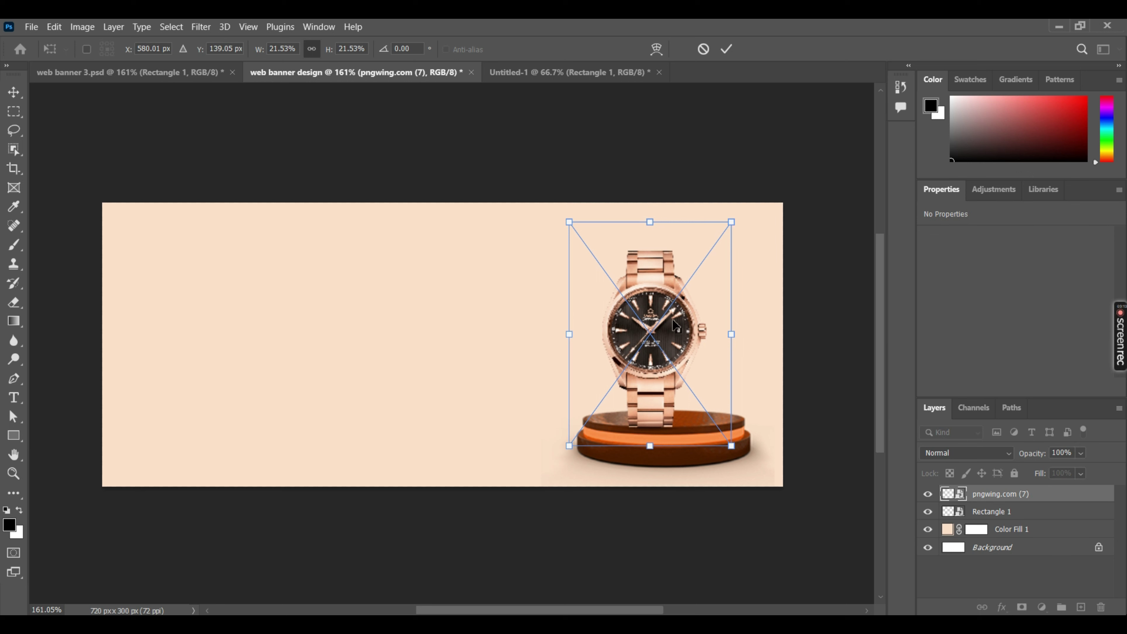
left_click_drag(674, 328, 693, 309)
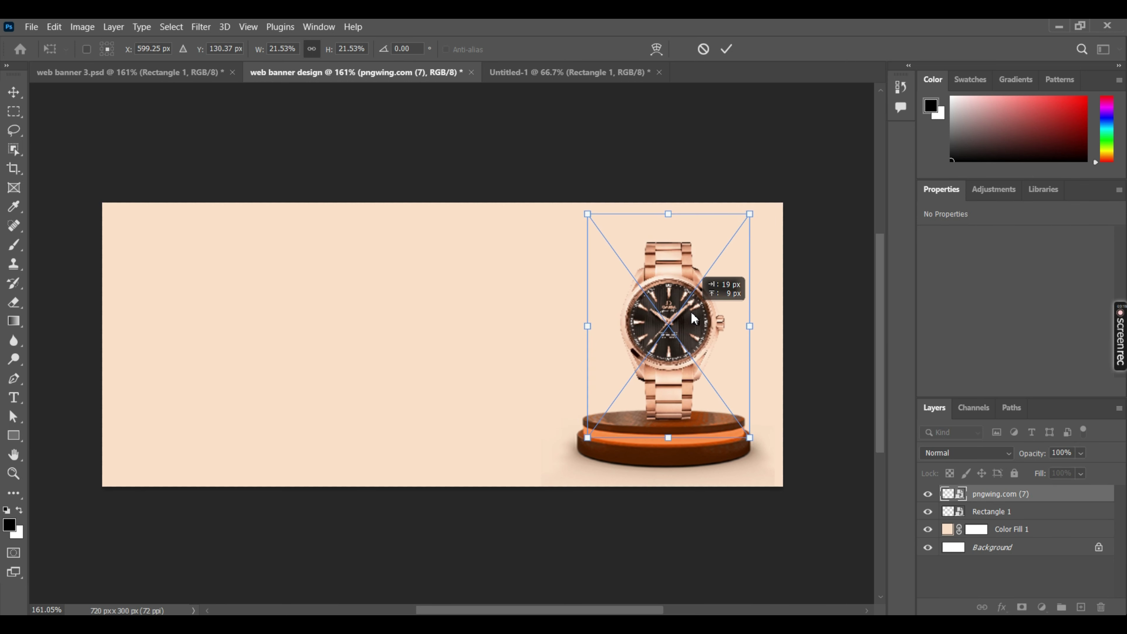
left_click_drag(695, 312, 694, 315)
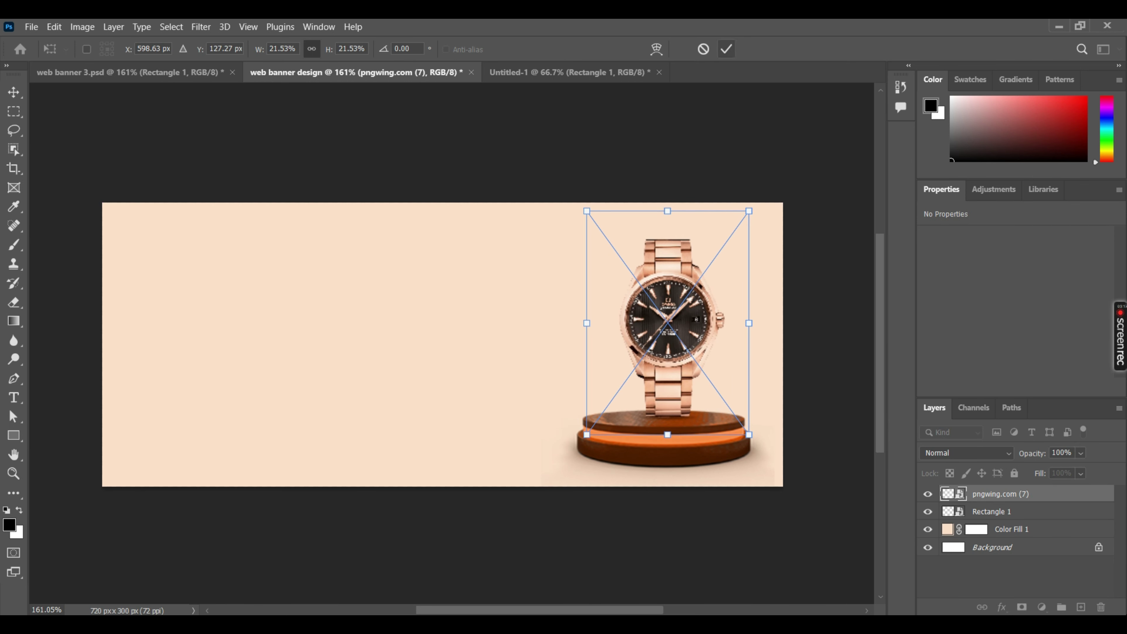
left_click(726, 49)
Deselect the watch and glance through the Downloads images in File Explorer
left_click(772, 111)
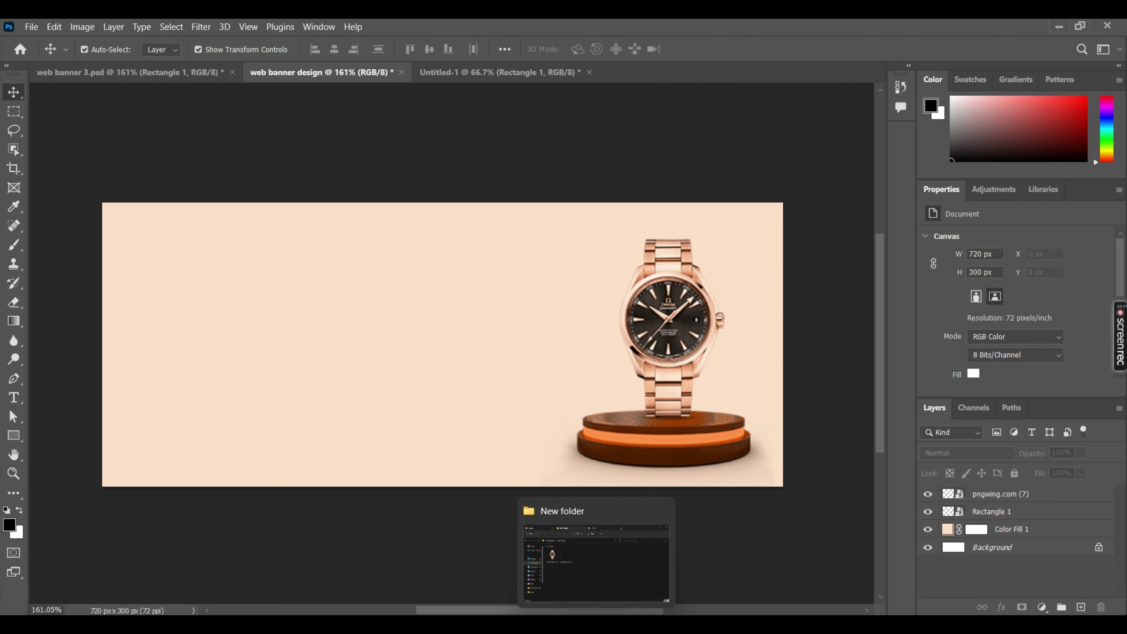
left_click(595, 546)
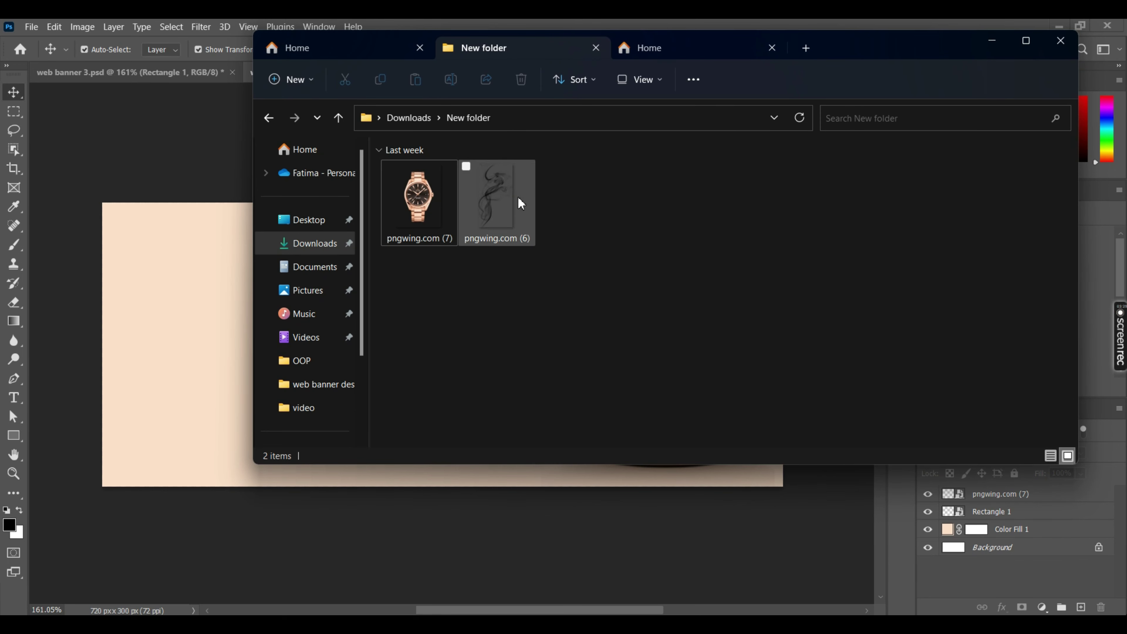
key("alt+Tab")
Copy the glow layer from Untitled-1 into the banner, scaled and positioned around the watch
left_click(482, 78)
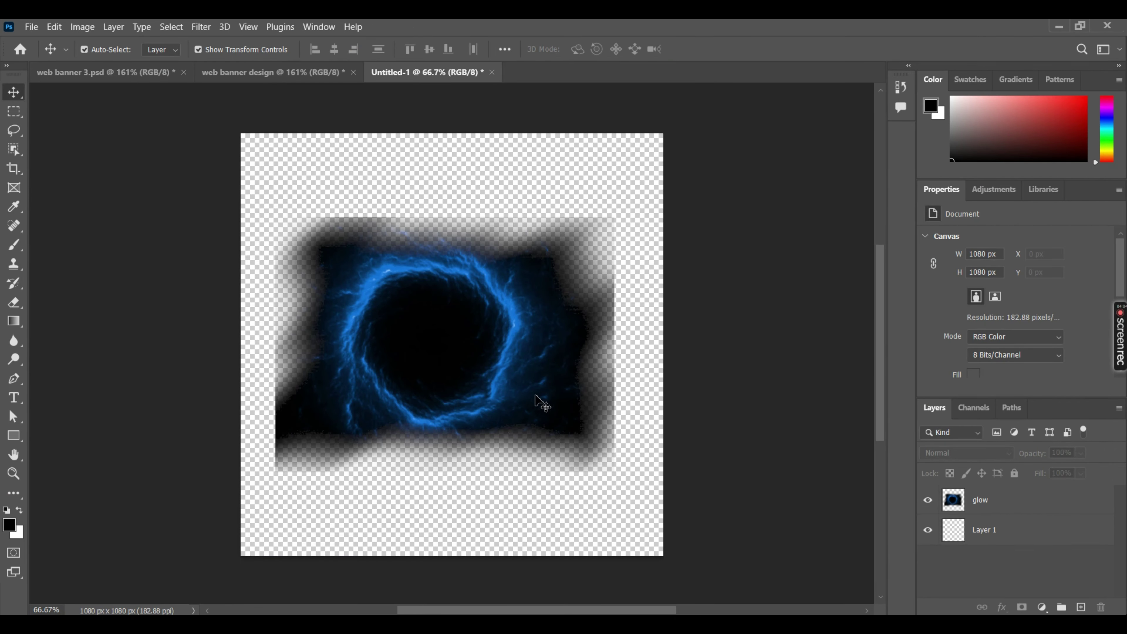
mouse_move(478, 373)
left_mouse_down()
mouse_move(340, 113)
mouse_move(650, 359)
mouse_move(681, 353)
left_mouse_up()
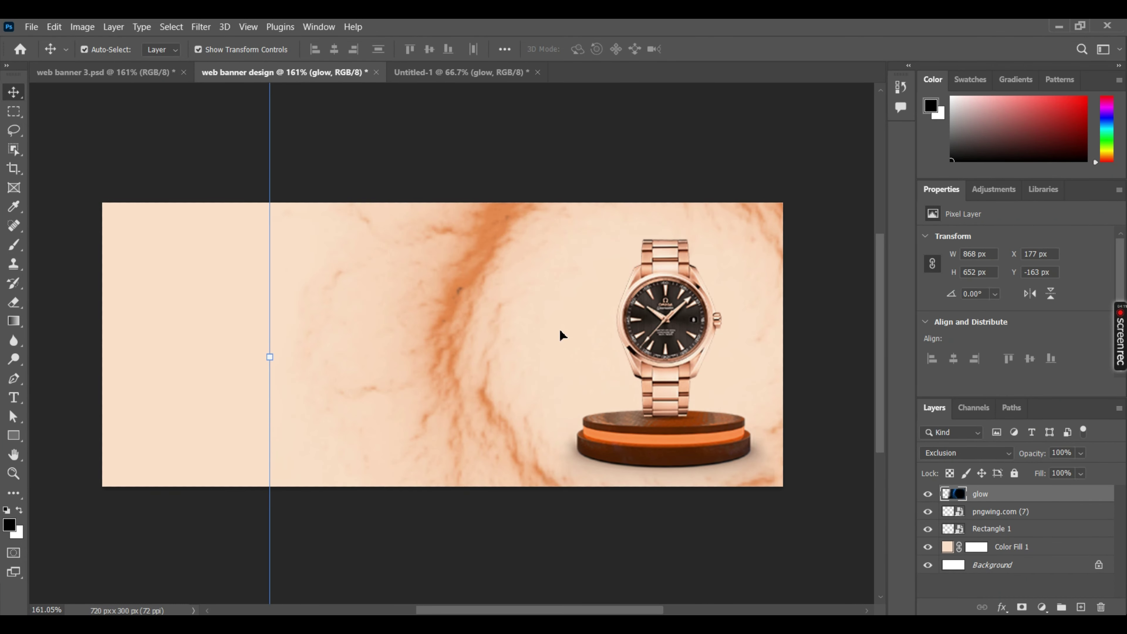
left_click_drag(270, 360, 572, 356)
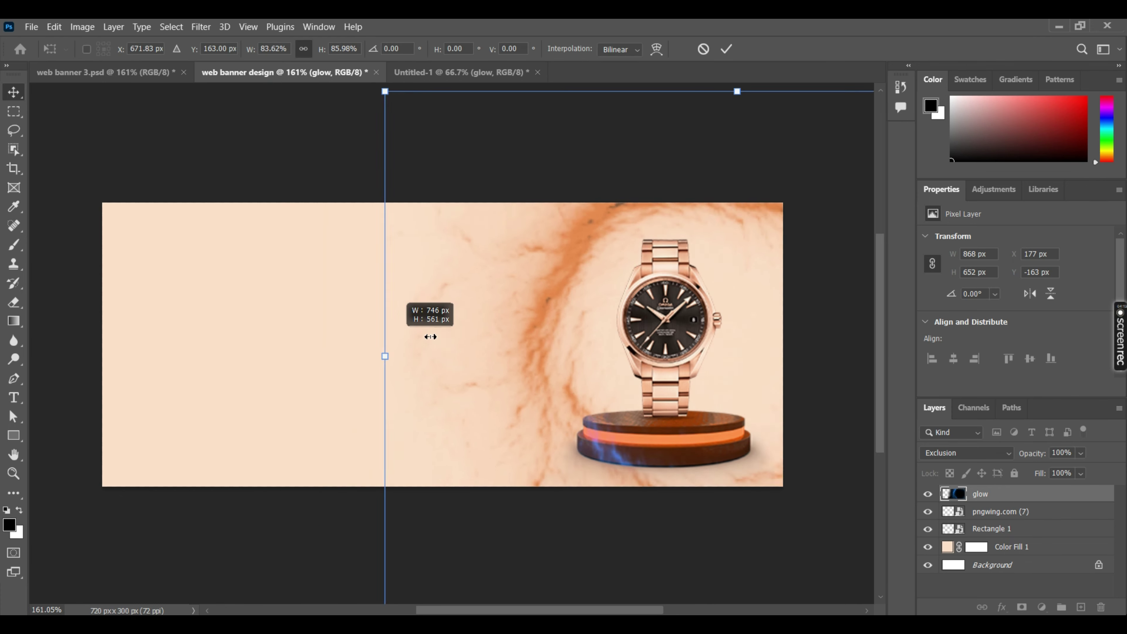
left_click_drag(653, 386, 448, 359)
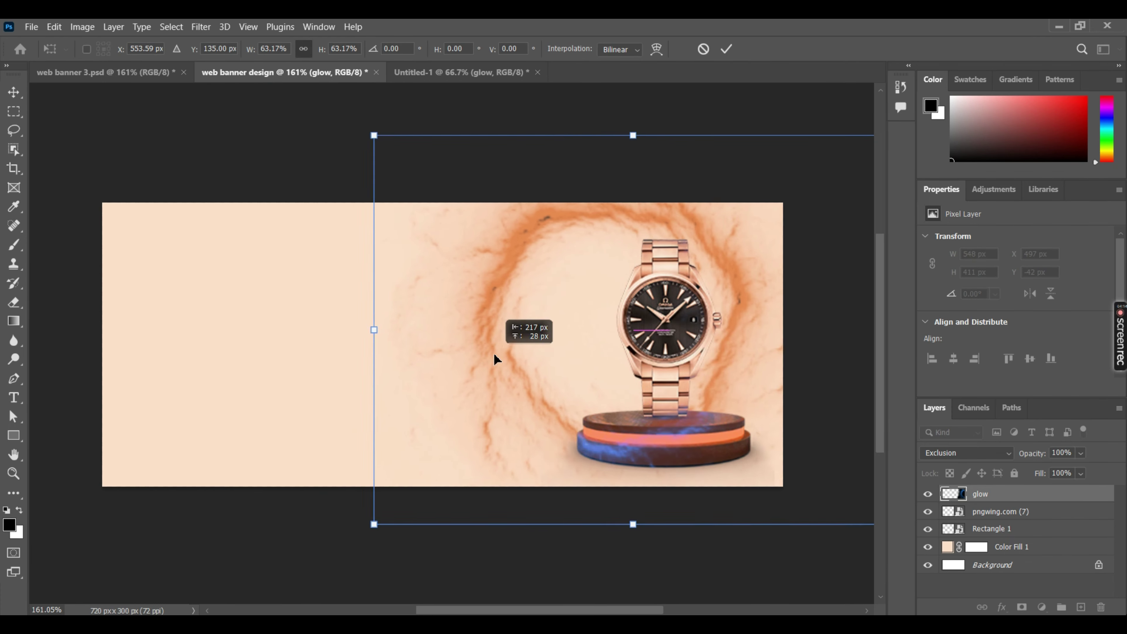
left_click_drag(632, 140, 626, 259)
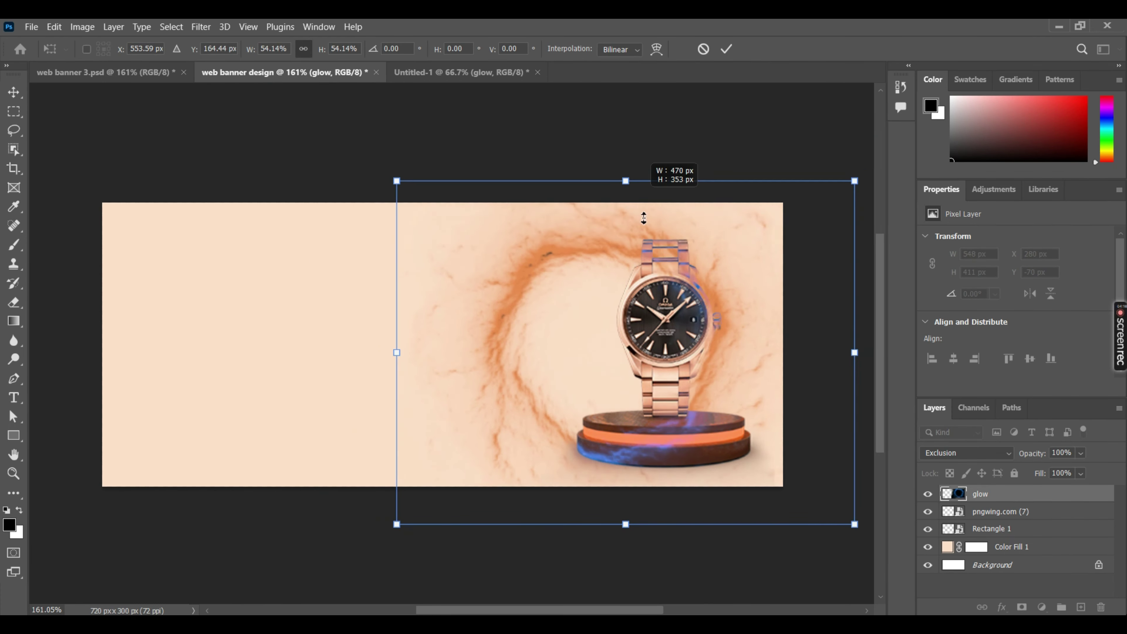
left_click_drag(702, 363, 758, 303)
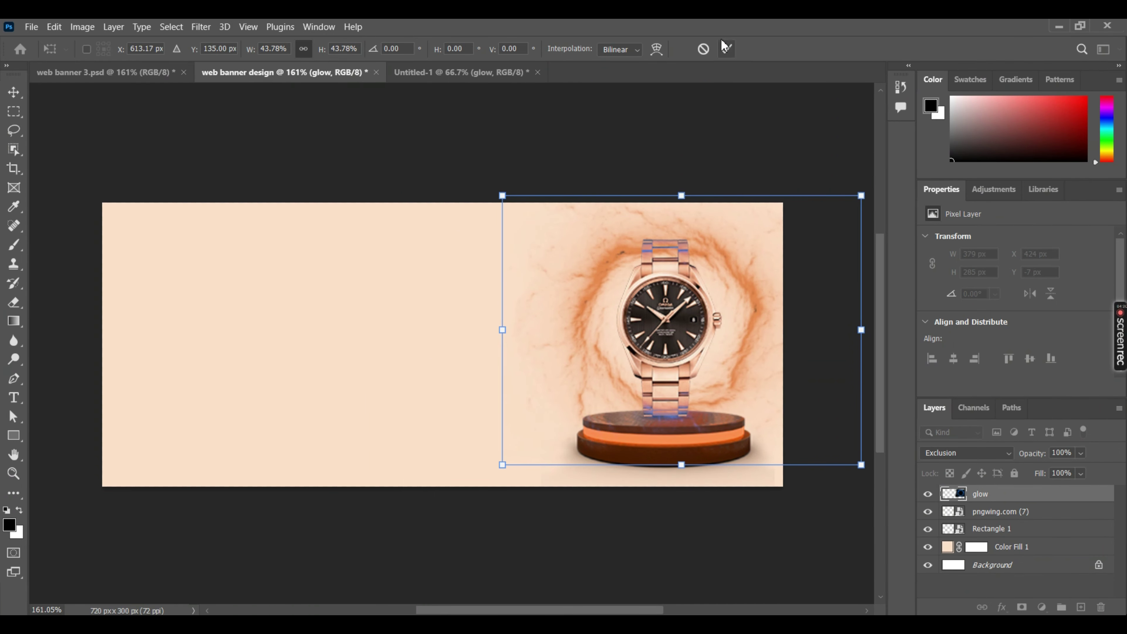
left_click(725, 48)
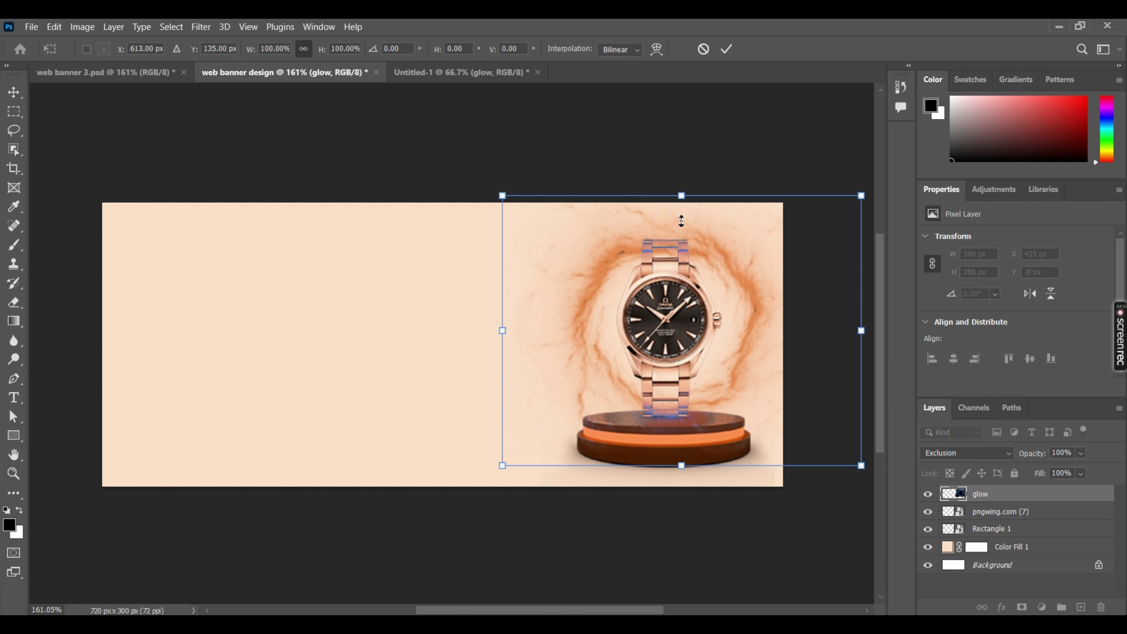
Refine the glow's framing and move its layer beneath the podium layer
left_click_drag(679, 195, 679, 227)
left_click_drag(737, 322, 731, 295)
left_click_drag(978, 496, 991, 532)
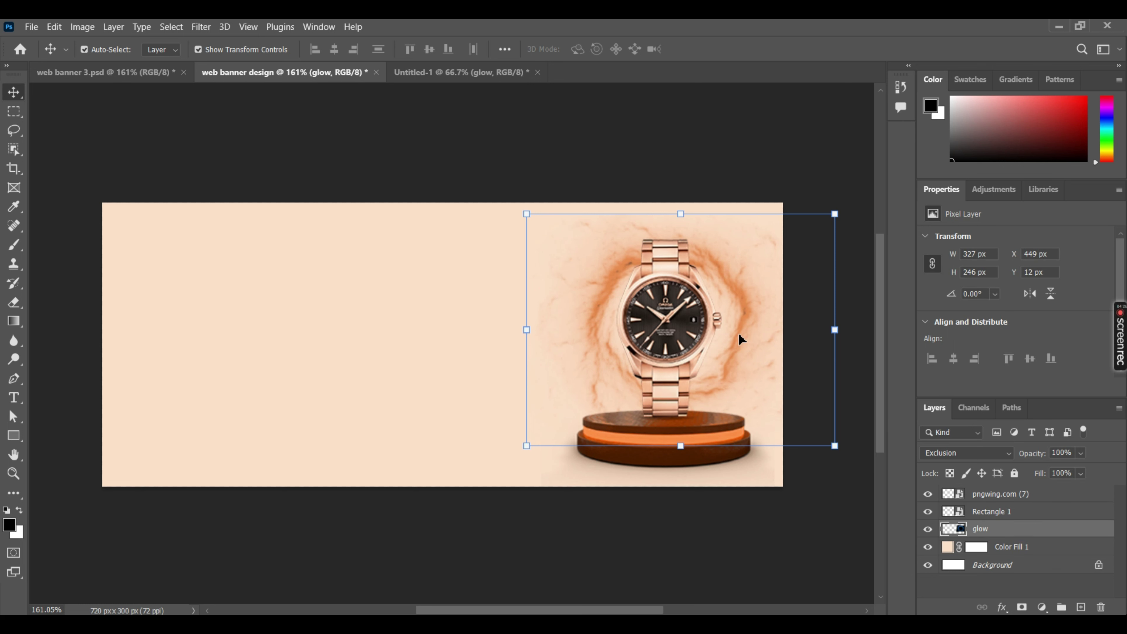
left_click_drag(740, 339, 738, 339)
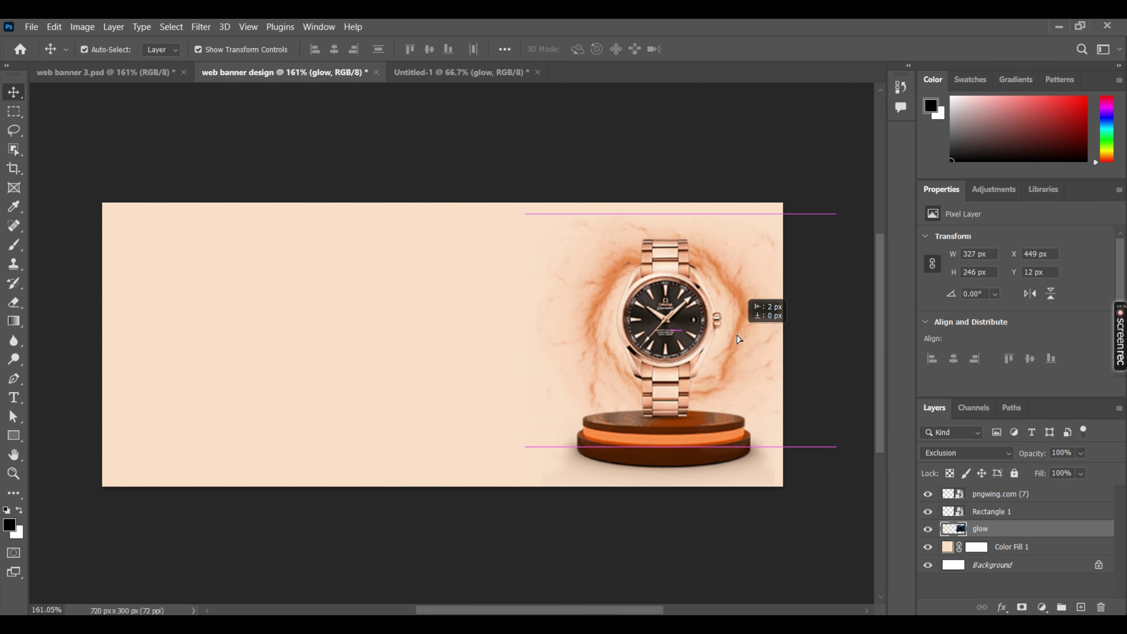
left_click_drag(737, 340, 732, 340)
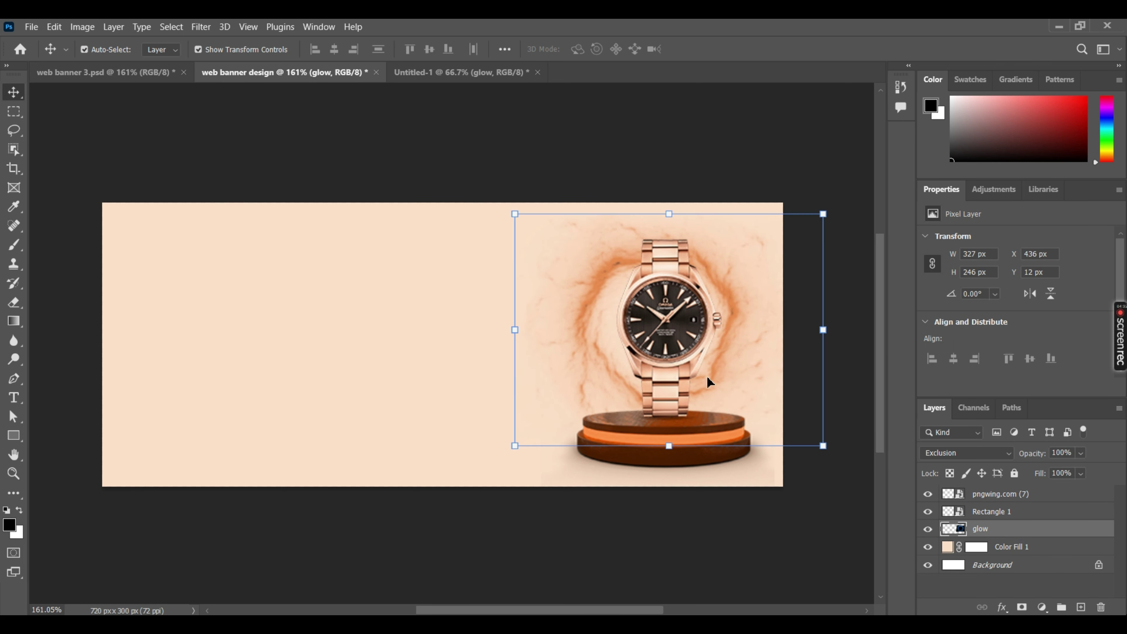
Shift watch, podium and glow left together, then fine-tune the glow to 343 × 258 px
left_click(687, 381, "shift")
left_click(711, 428, "shift")
left_click_drag(711, 429, 677, 378)
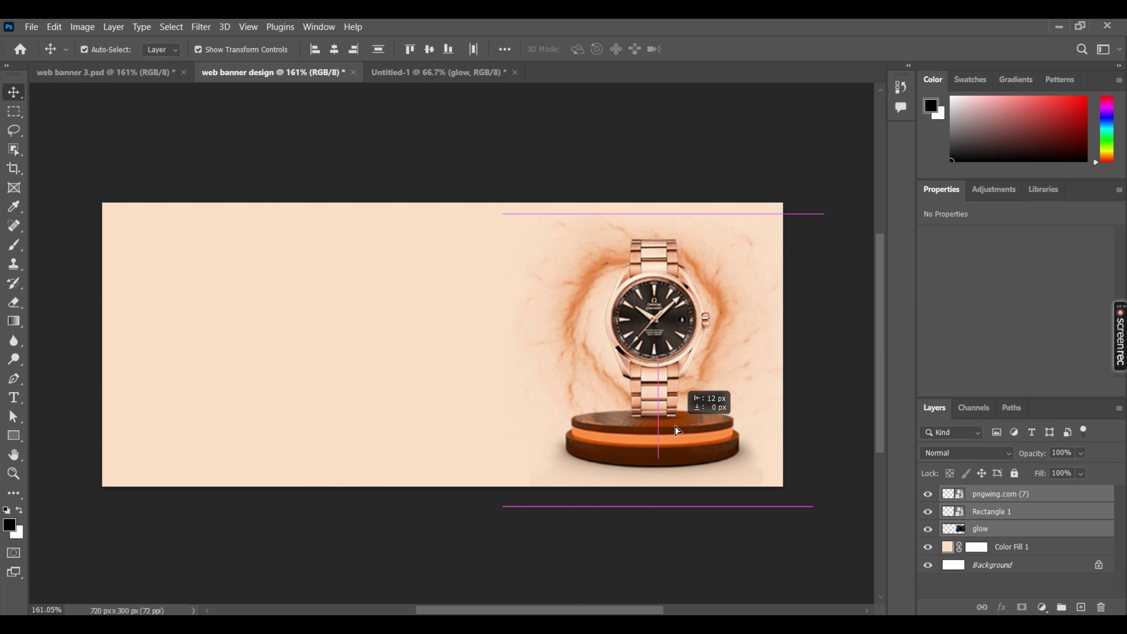
left_click(761, 153)
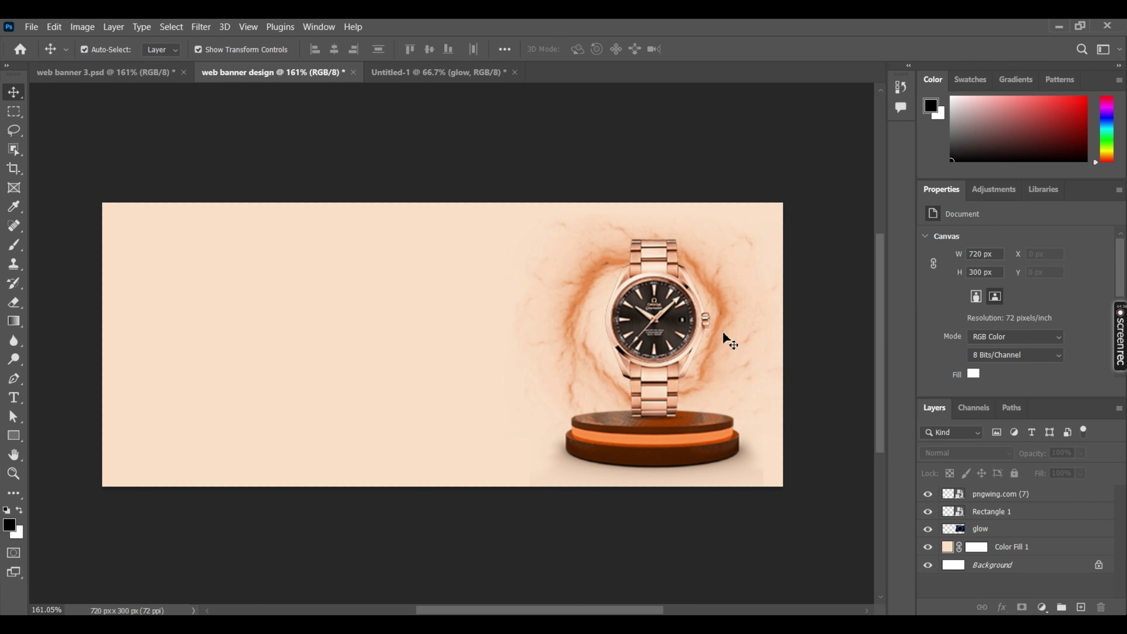
mouse_move(720, 297)
left_mouse_down()
mouse_move(735, 298)
mouse_move(715, 281)
left_mouse_up()
left_click_drag(668, 216, 668, 208)
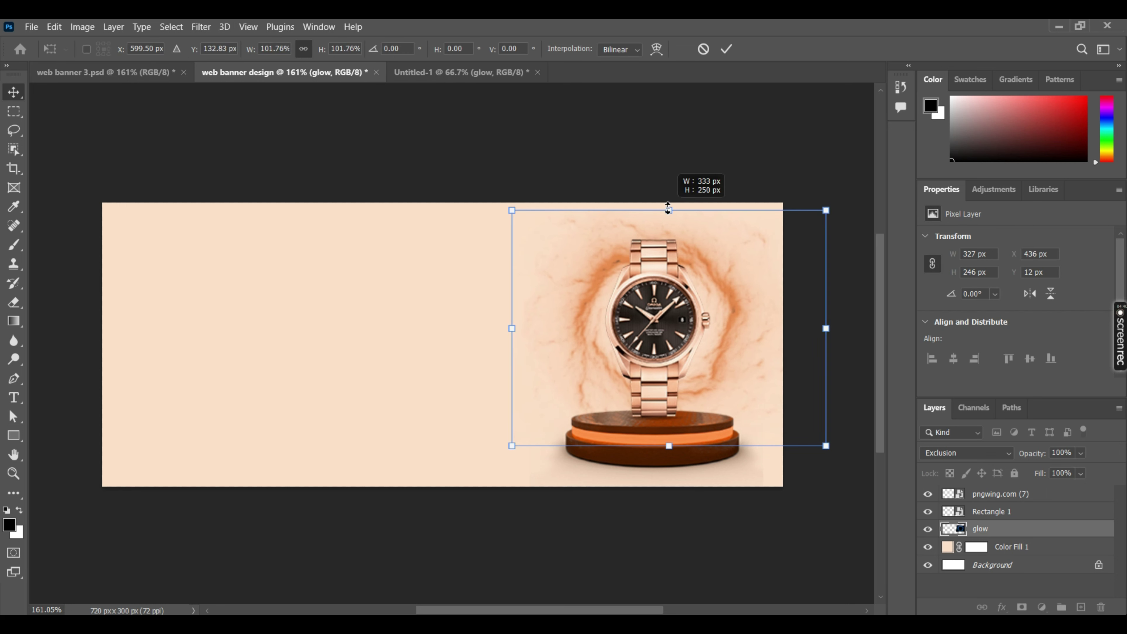
left_click_drag(723, 297, 715, 300)
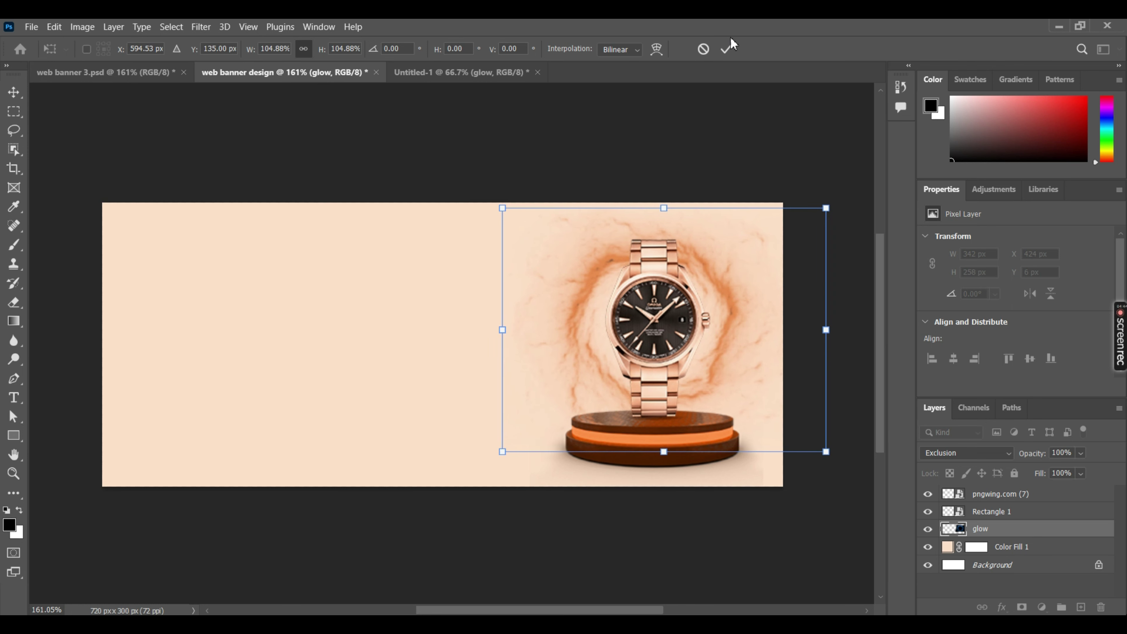
left_click(727, 49)
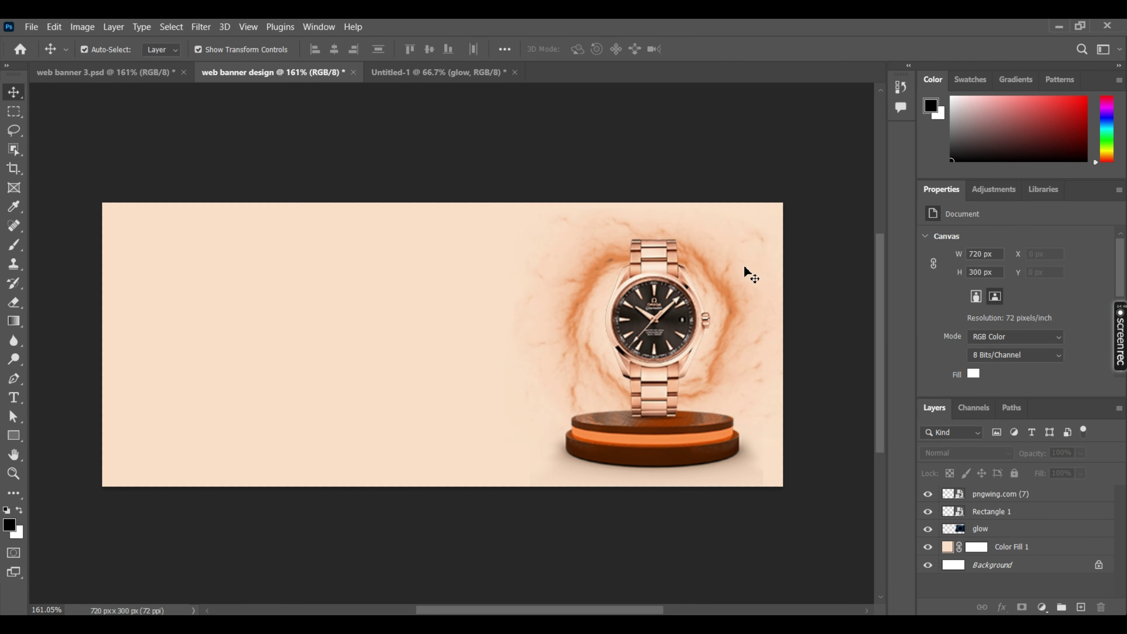
left_click(718, 287)
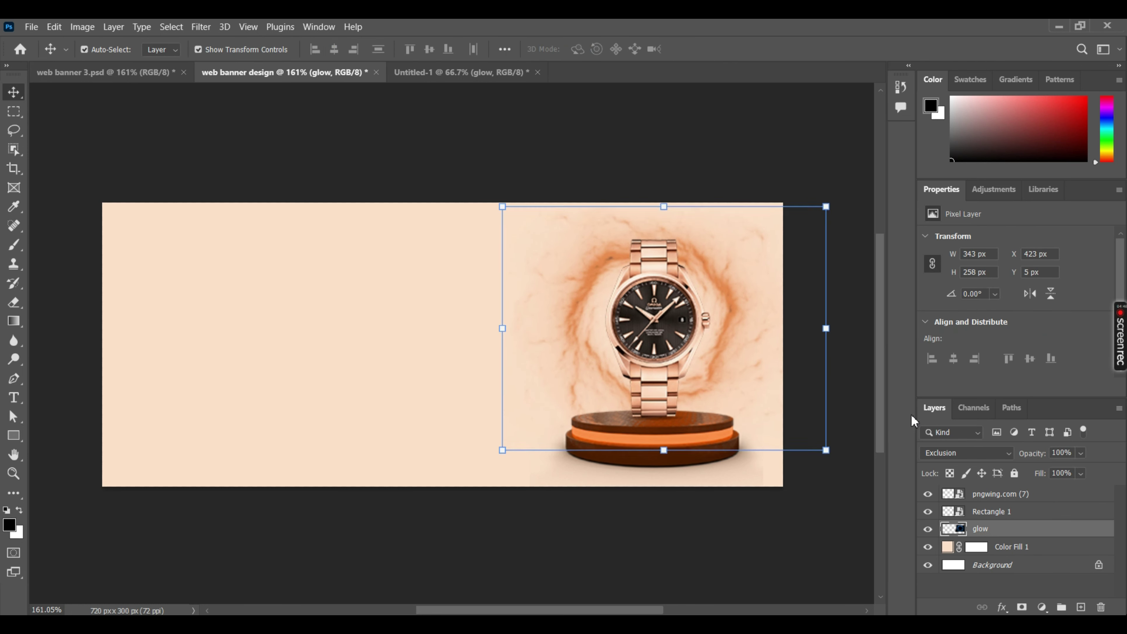
Set the glow layer's blend mode to Exclusion after previewing other modes
left_click(967, 453)
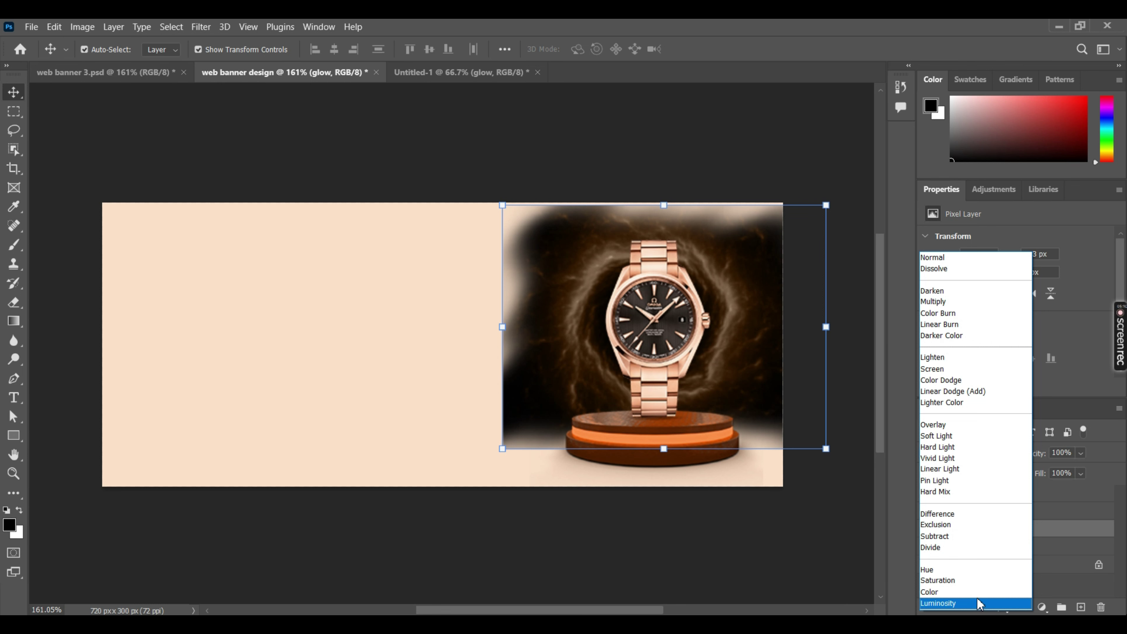
left_click(987, 525)
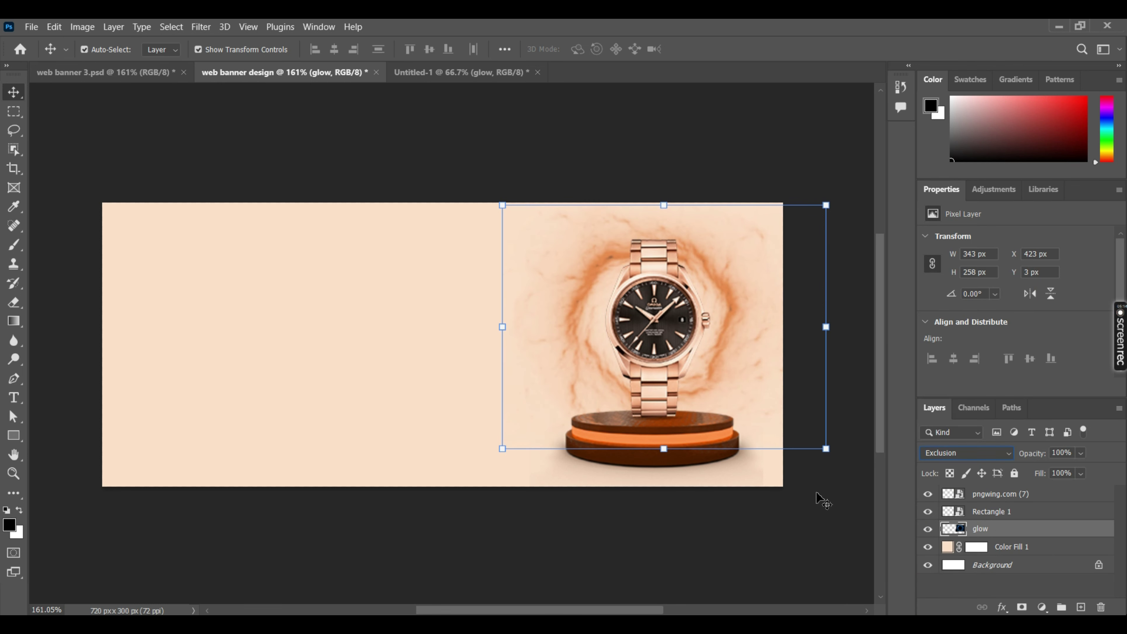
left_click(830, 516)
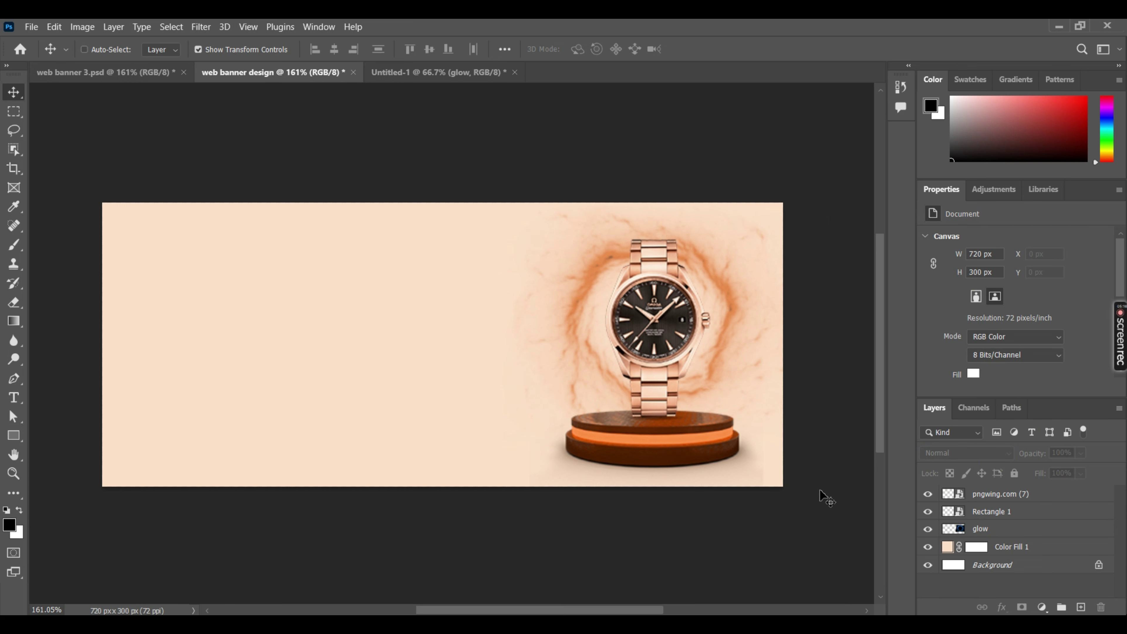
key("ctrl")
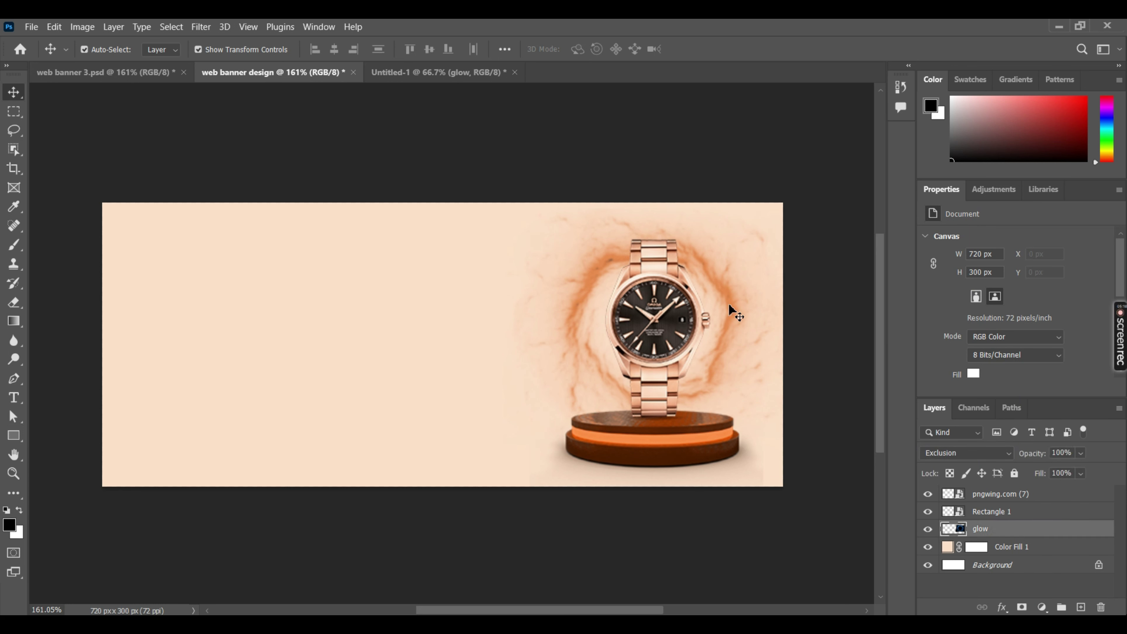
left_click(731, 311)
left_click(843, 355)
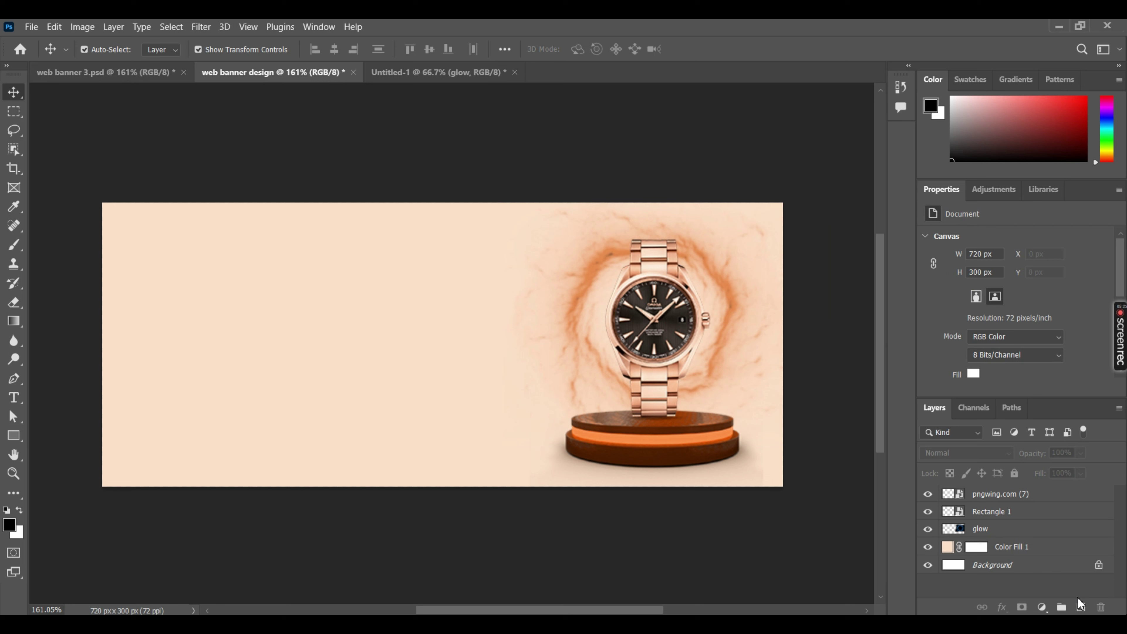
left_click(1040, 553)
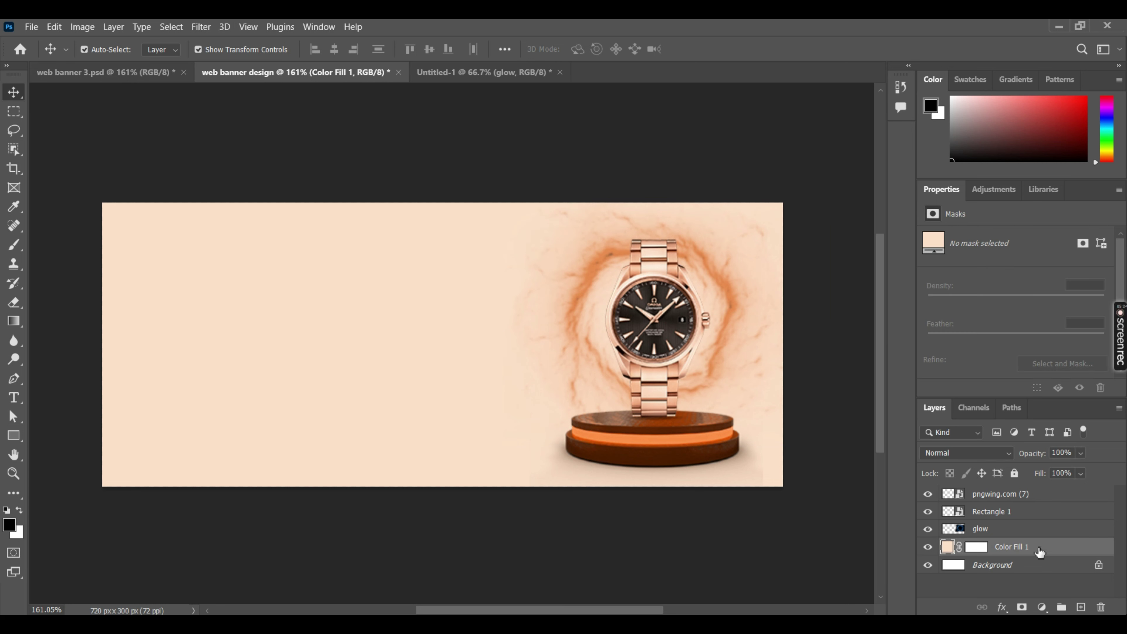
Add a new layer above the glow and set up a 268 px brush
left_click(1018, 533)
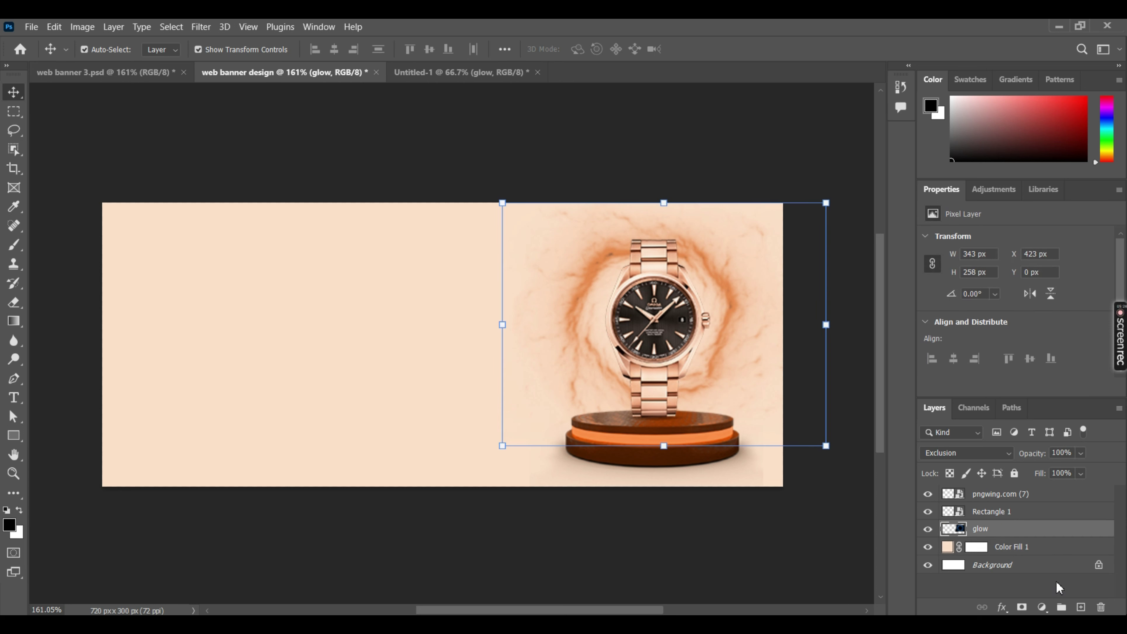
left_click(1078, 607)
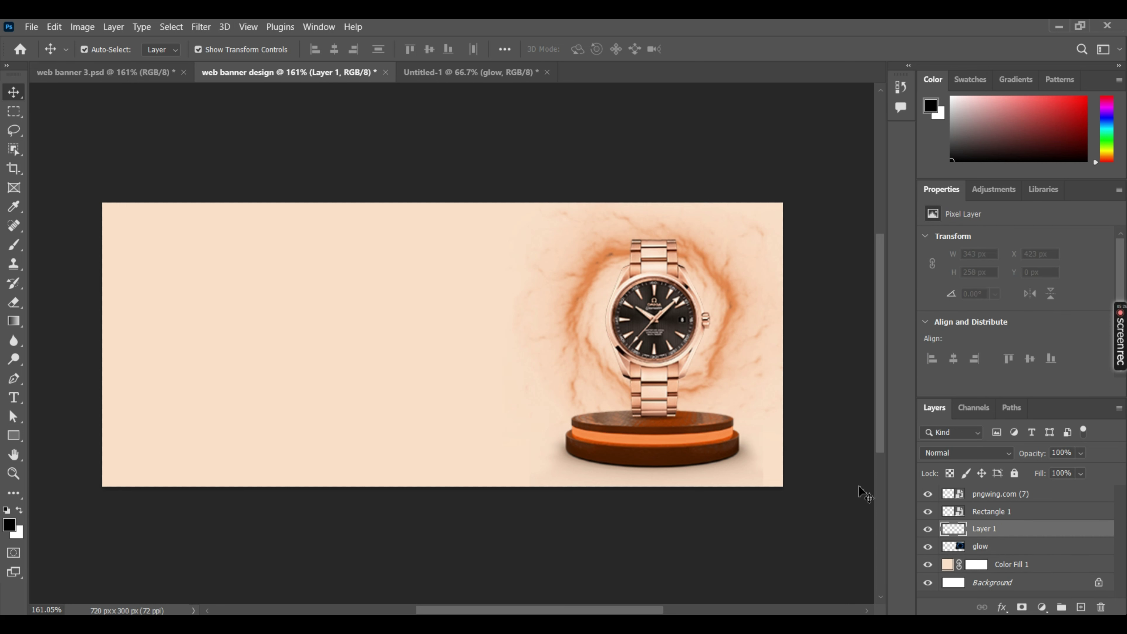
left_click(14, 244)
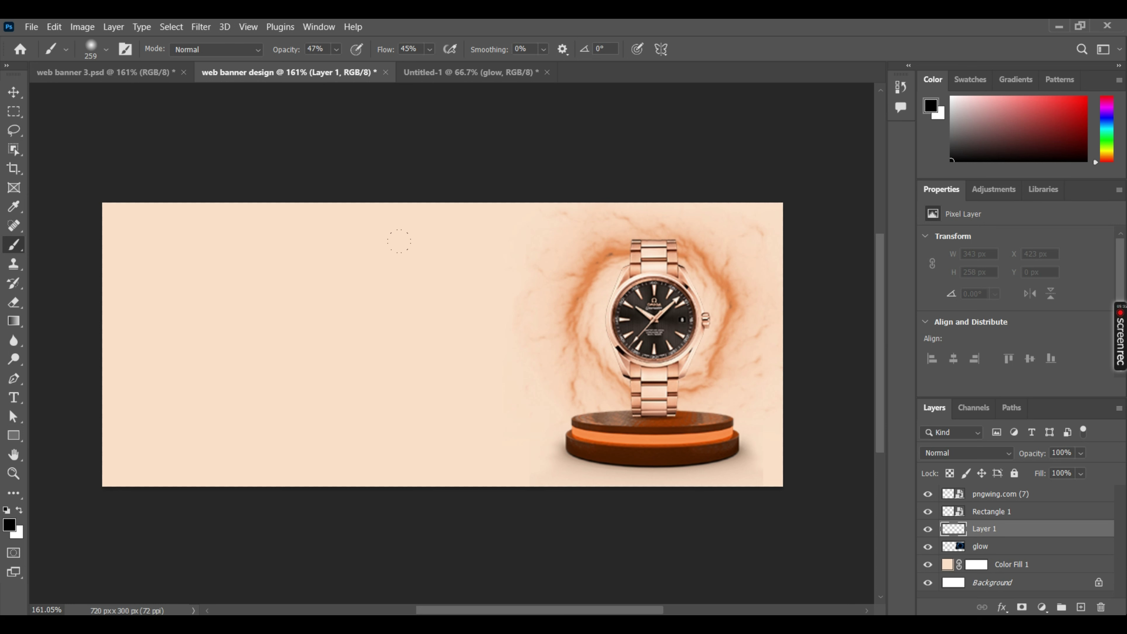
left_click_drag(486, 329, 511, 326)
left_click_drag(662, 327, 646, 327)
Paint a lighter tint of the background peach over the glow with a 368 px brush
left_click(10, 525)
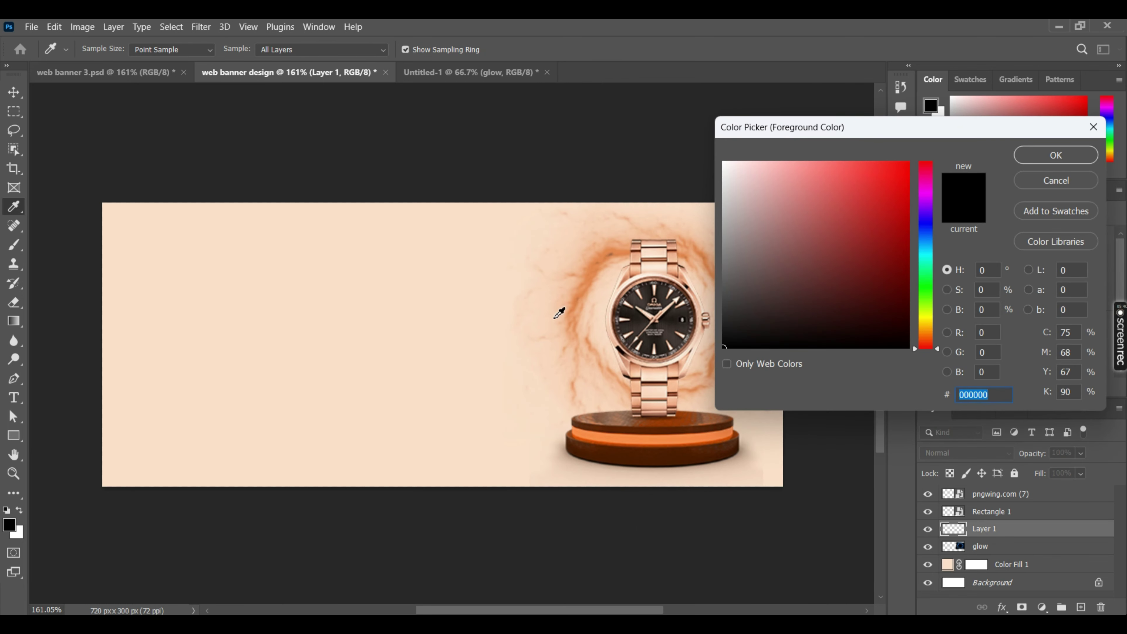
left_click(499, 300)
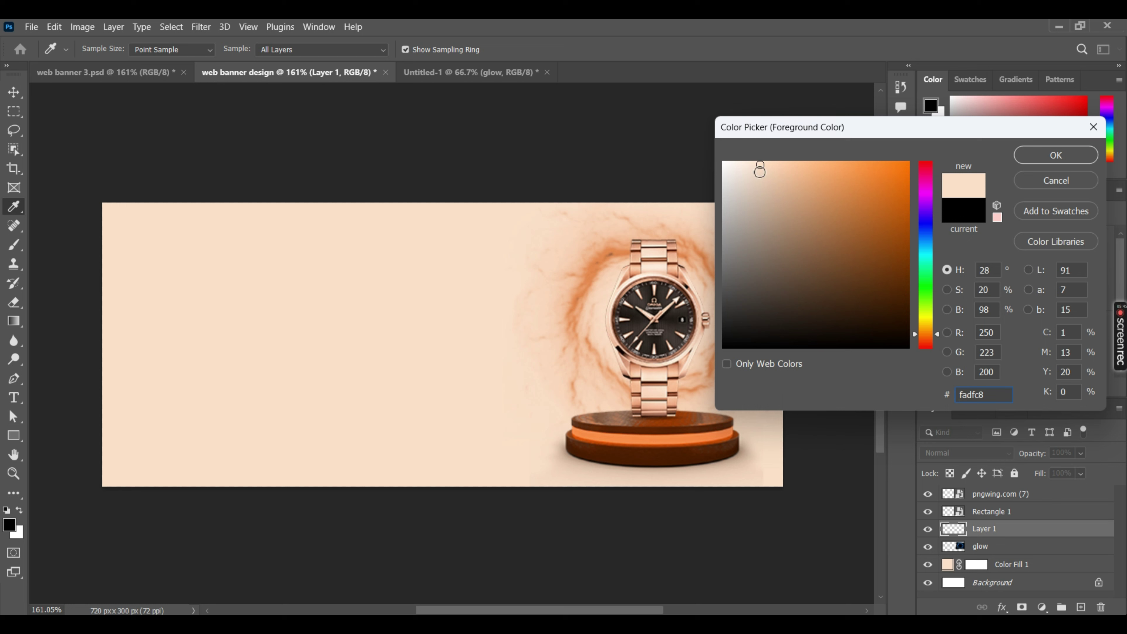
left_click_drag(759, 169, 745, 166)
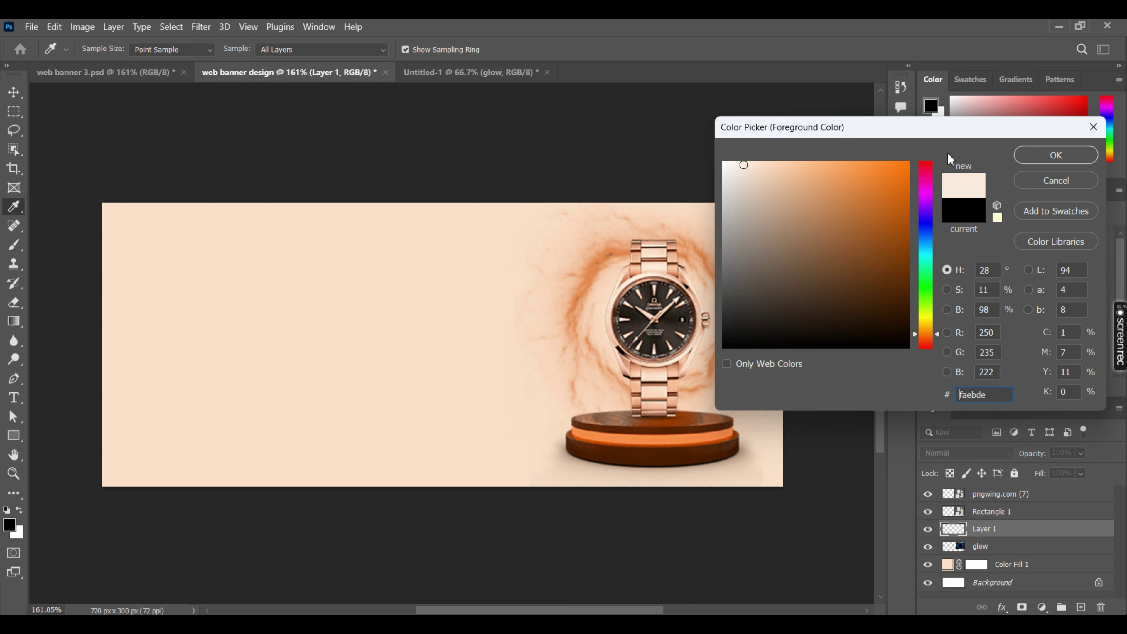
left_click(1041, 158)
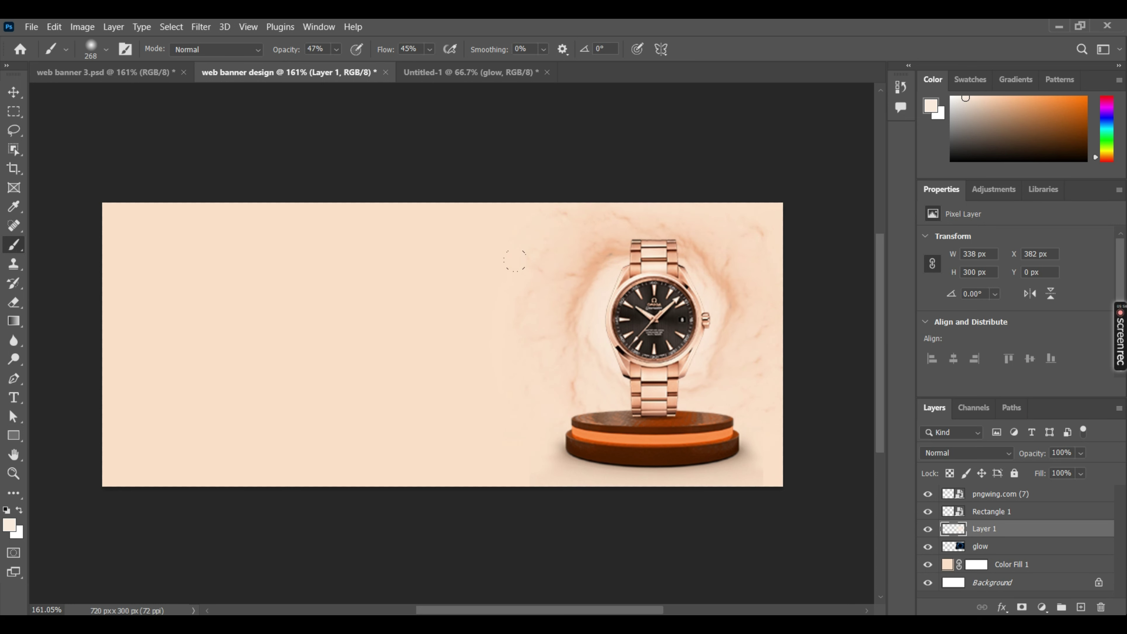
left_click_drag(628, 358, 666, 355)
Lower Layer 1's opacity to 66%
left_click(14, 92)
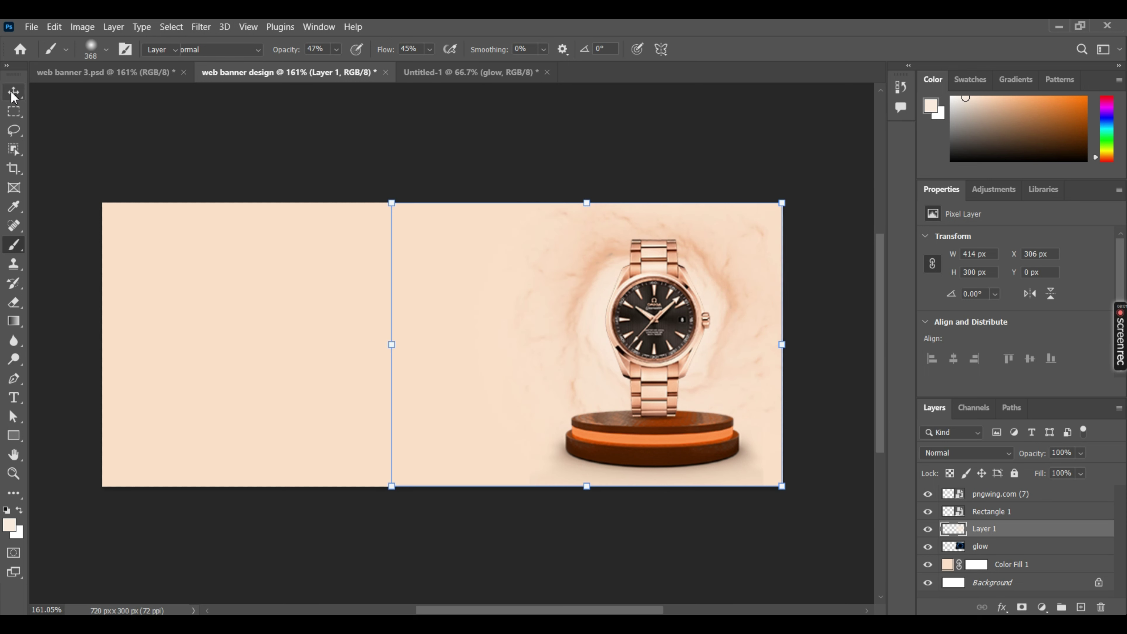
left_click(1079, 454)
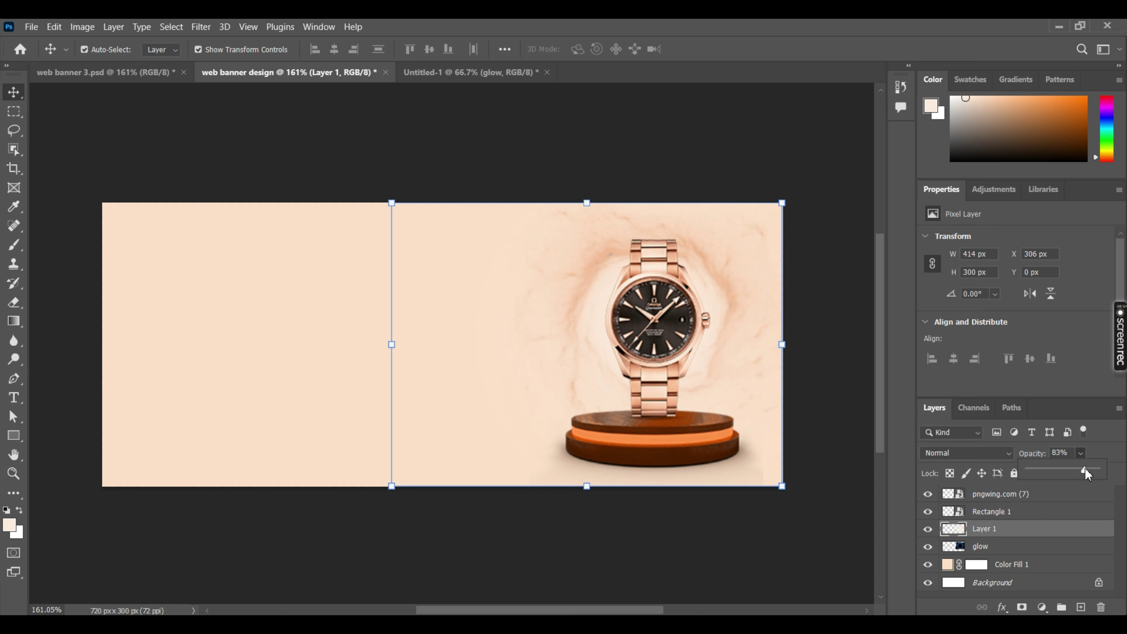
left_click(811, 163)
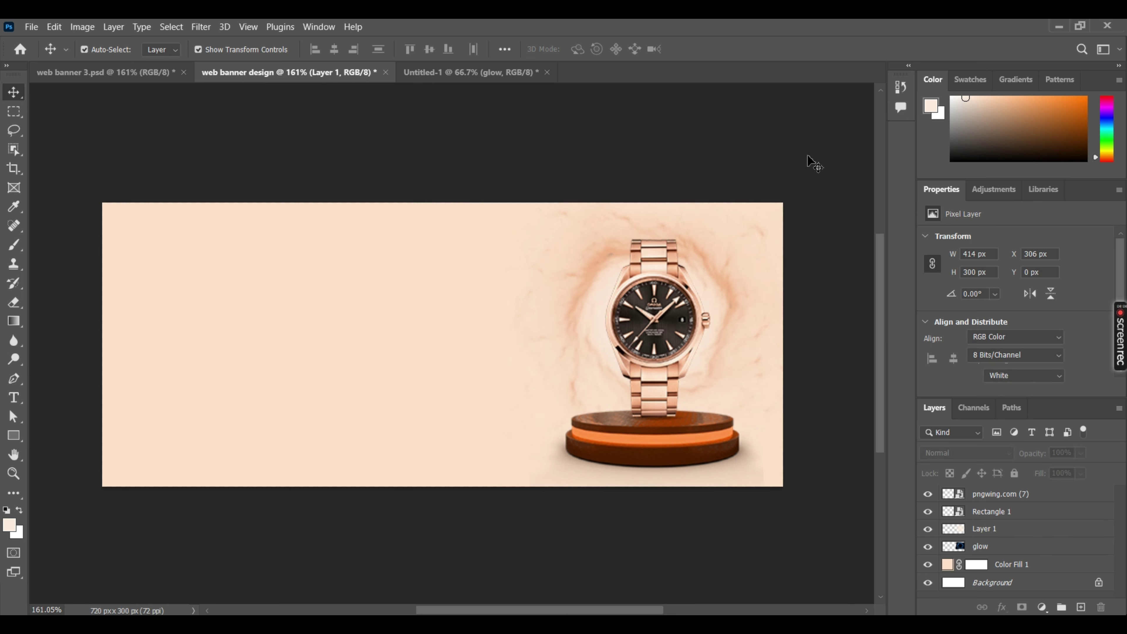
left_click(717, 320)
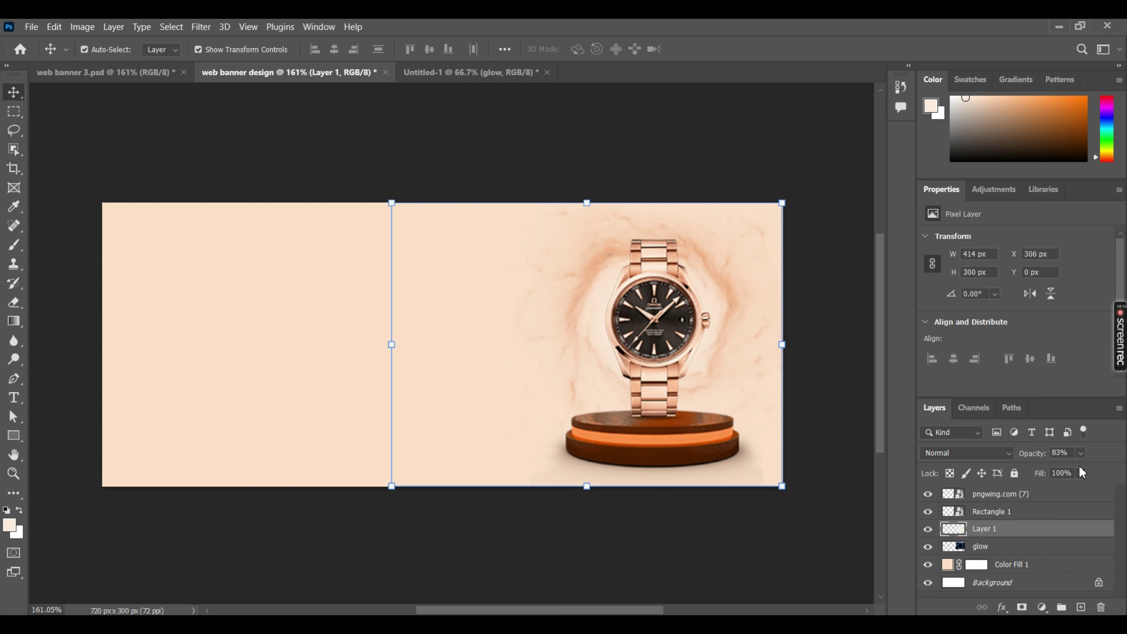
left_click(1079, 457)
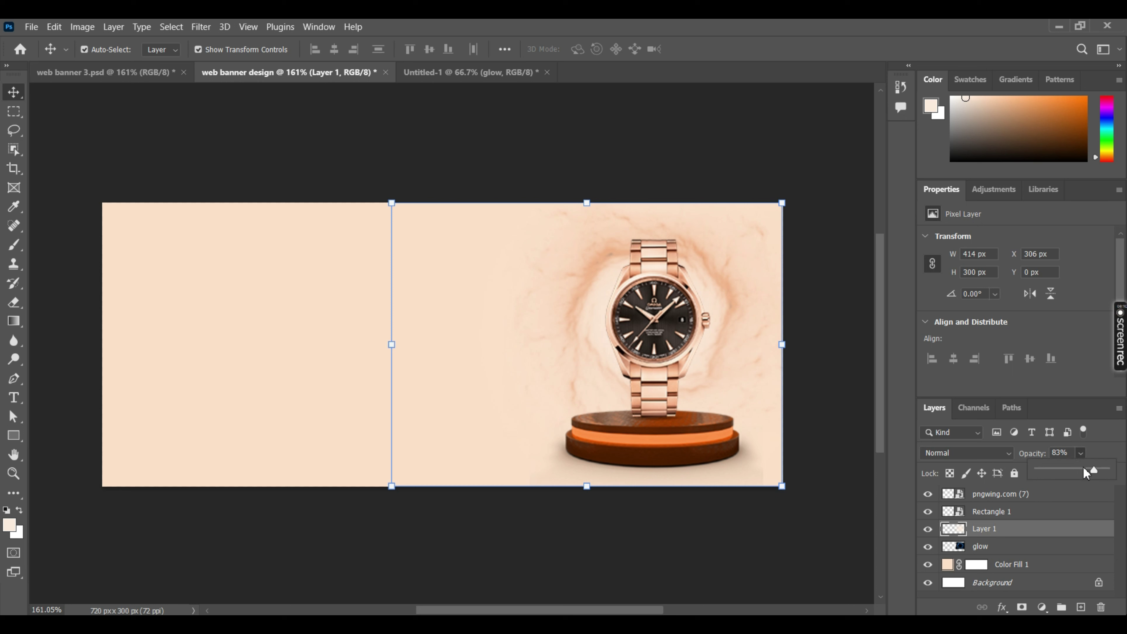
left_click(833, 154)
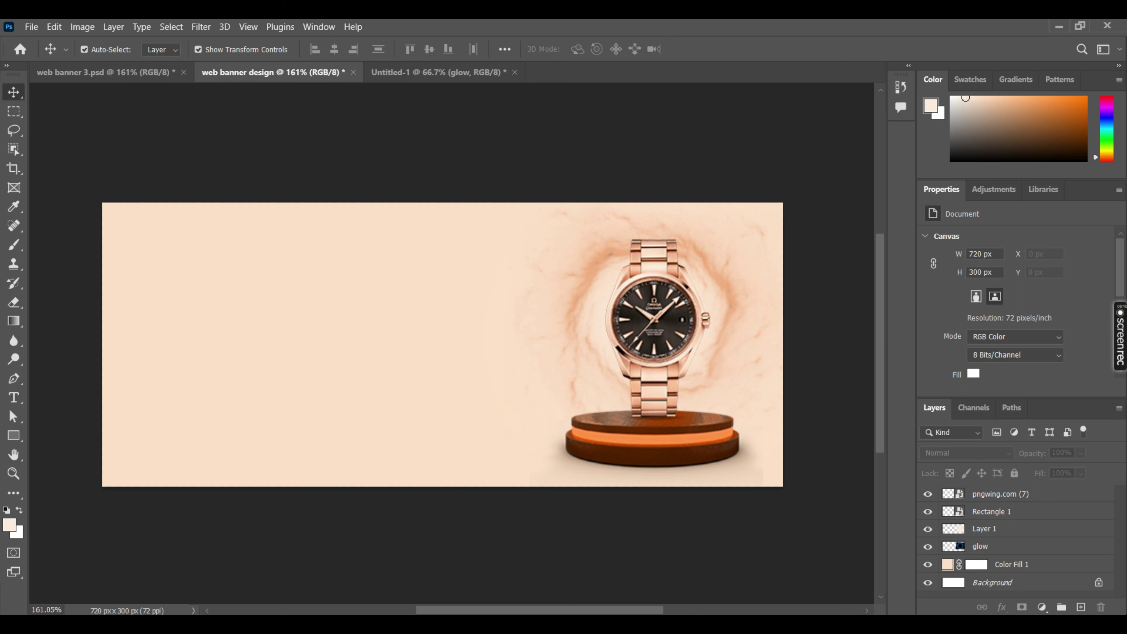
Drag the smoke image pngwing.com (6) from Downloads > New folder onto the banner
left_click(791, 555)
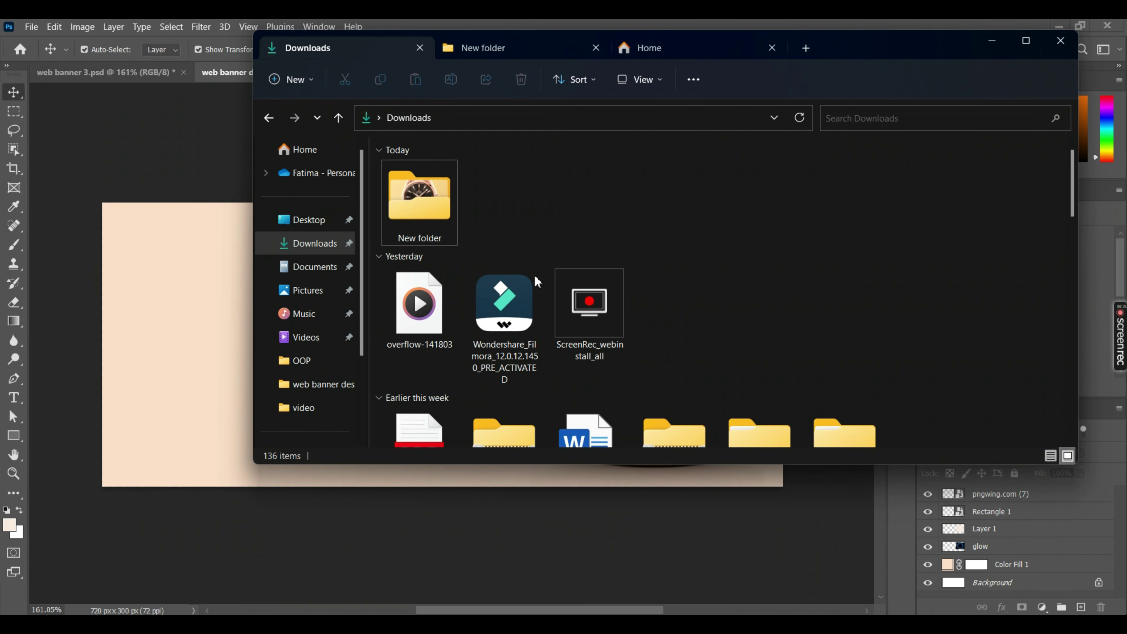
double_click(420, 201)
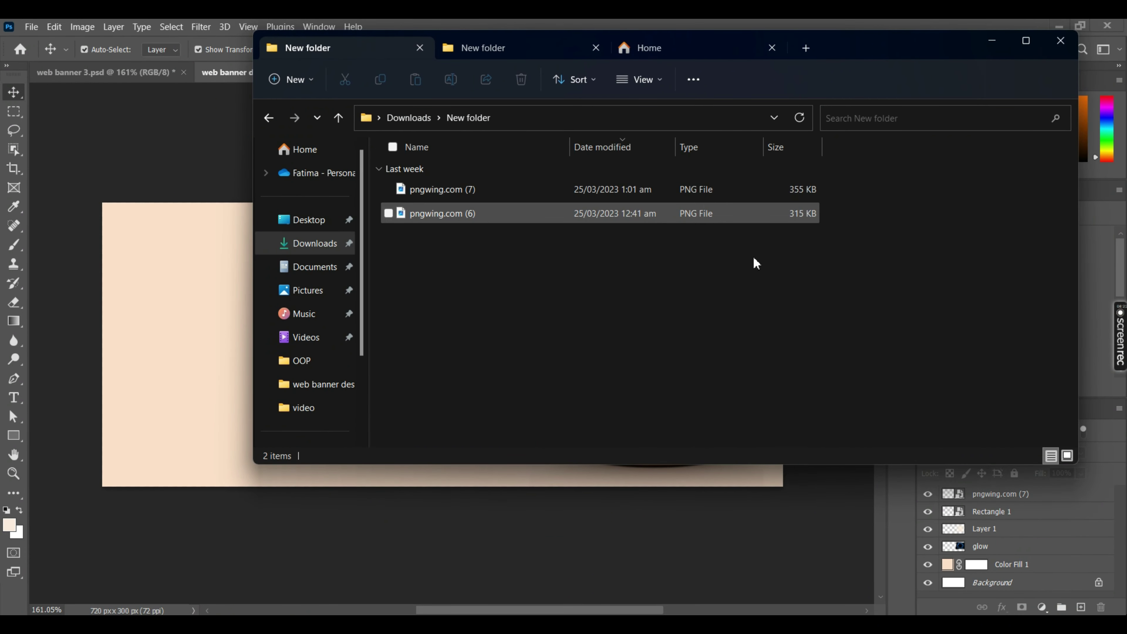
left_click(1067, 456)
left_click(505, 192)
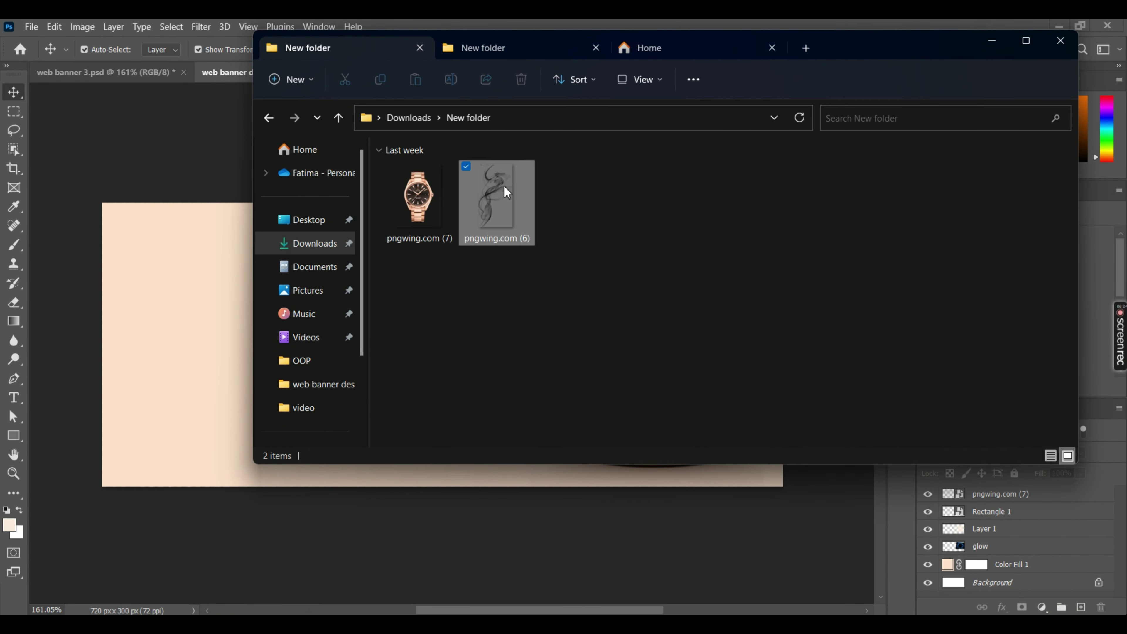
left_click_drag(505, 191, 211, 337)
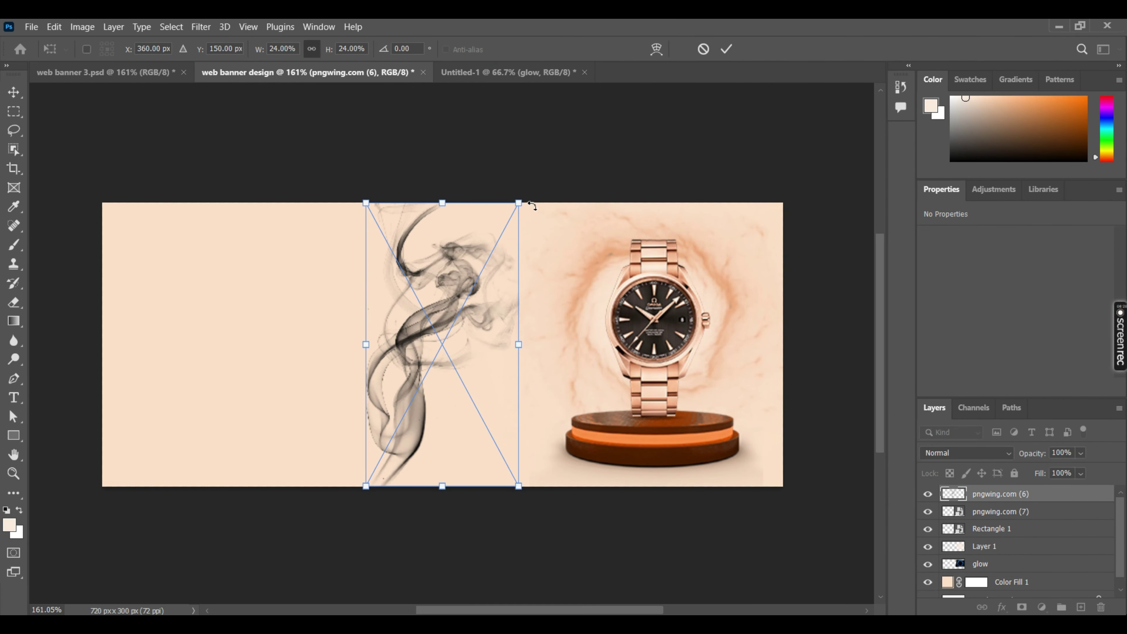
Rotate the smoke image to about 60°, scale it to 33.63% across the left side, and commit
left_click_drag(528, 188, 499, 324)
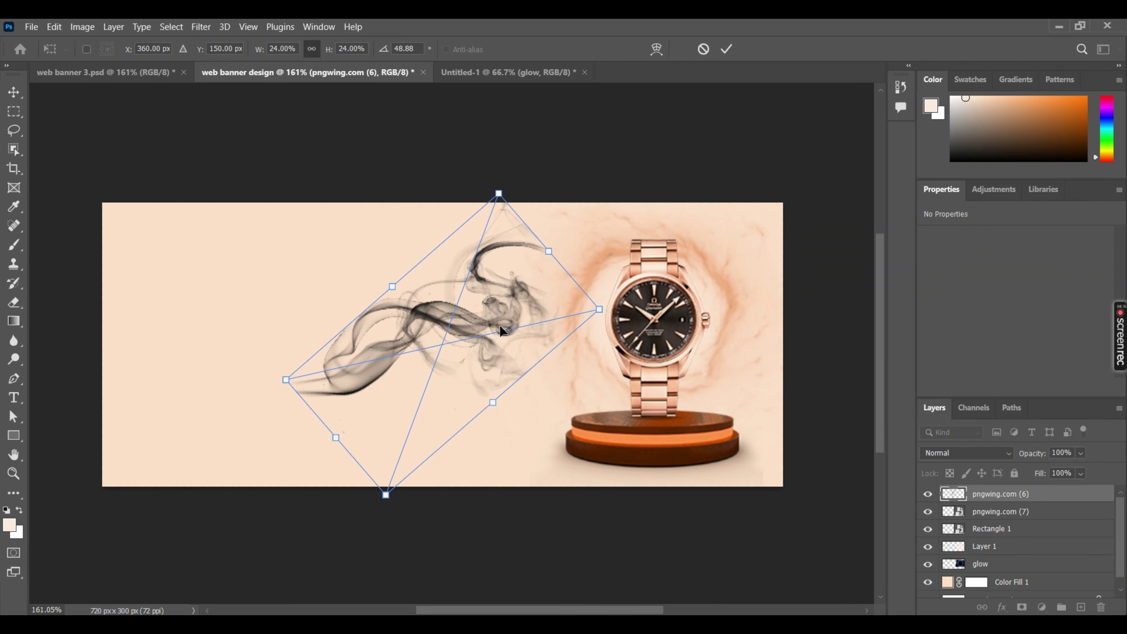
mouse_move(421, 357)
left_mouse_down()
mouse_move(368, 406)
mouse_move(189, 442)
left_mouse_up()
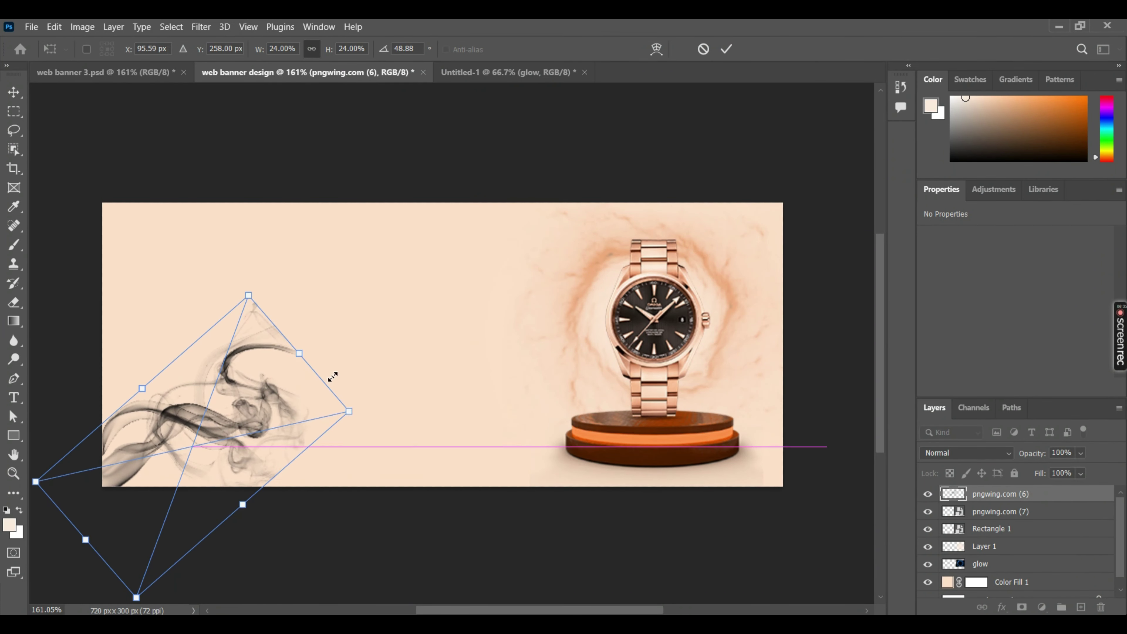
mouse_move(399, 401)
left_mouse_down()
mouse_move(410, 440)
mouse_move(334, 368)
mouse_move(420, 318)
left_mouse_up()
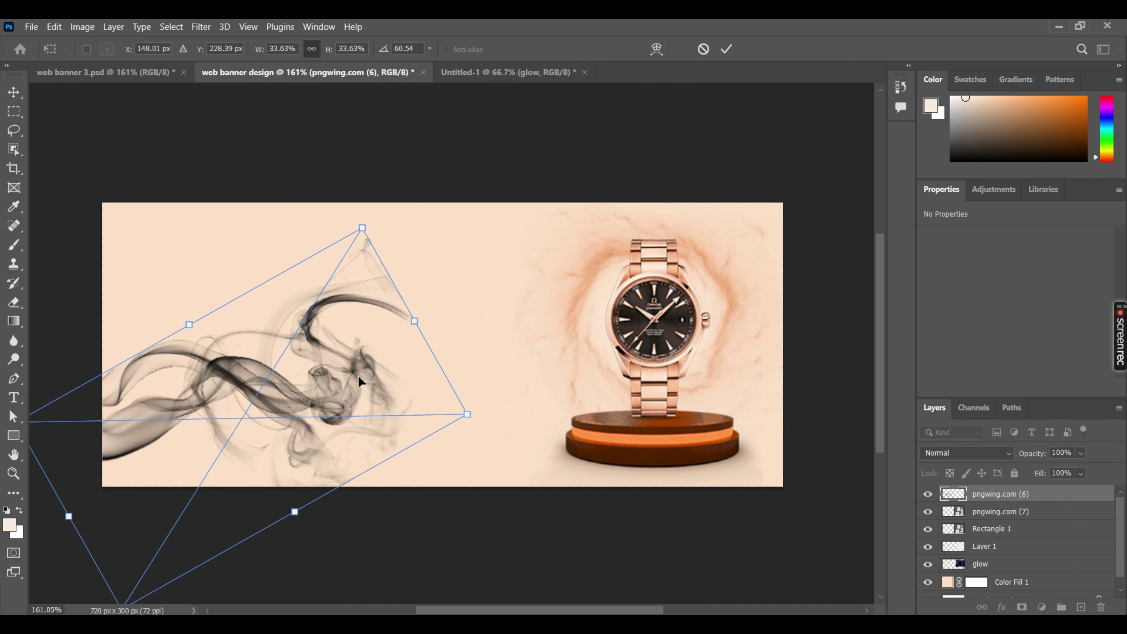
left_click_drag(361, 381, 371, 390)
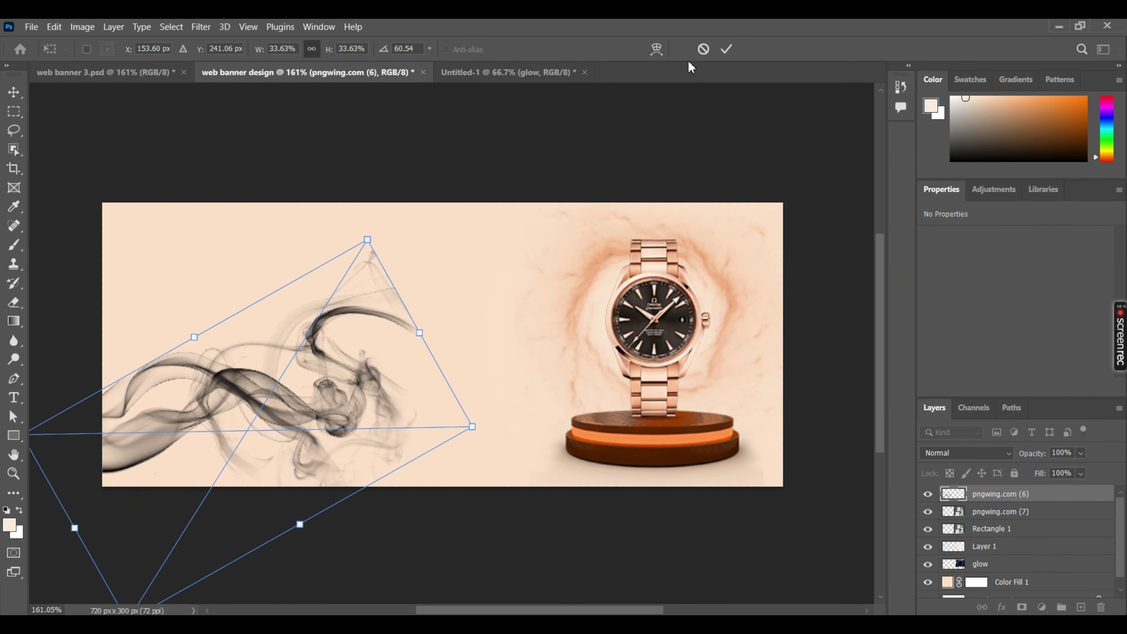
left_click(730, 53)
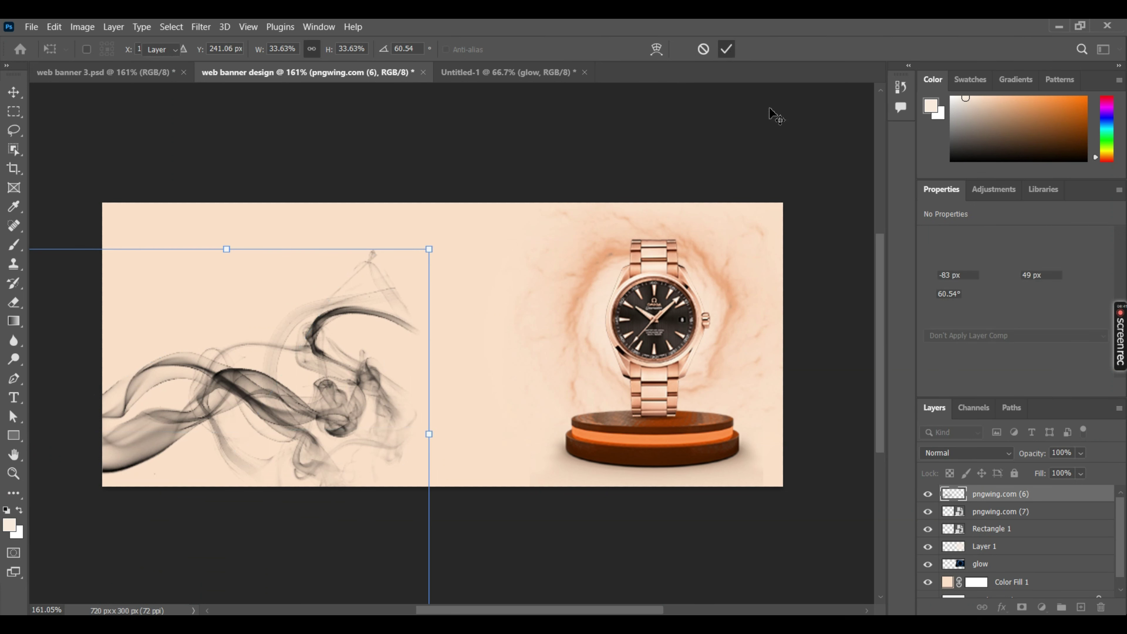
Set the smoke layer's blend mode to Overlay
left_click(1005, 460)
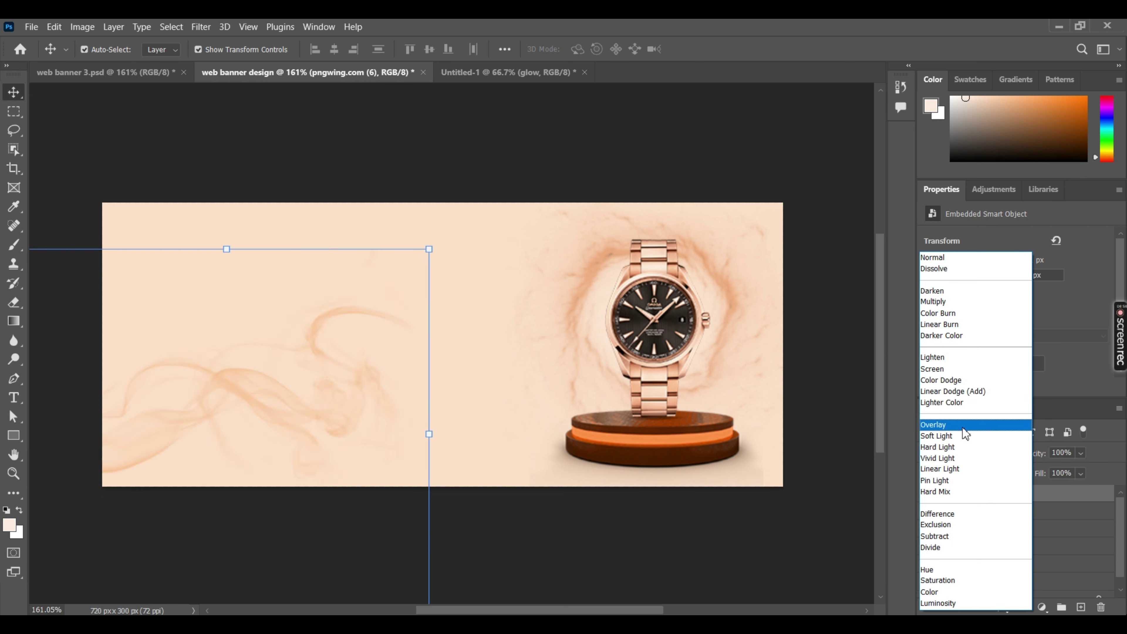
left_click(963, 427)
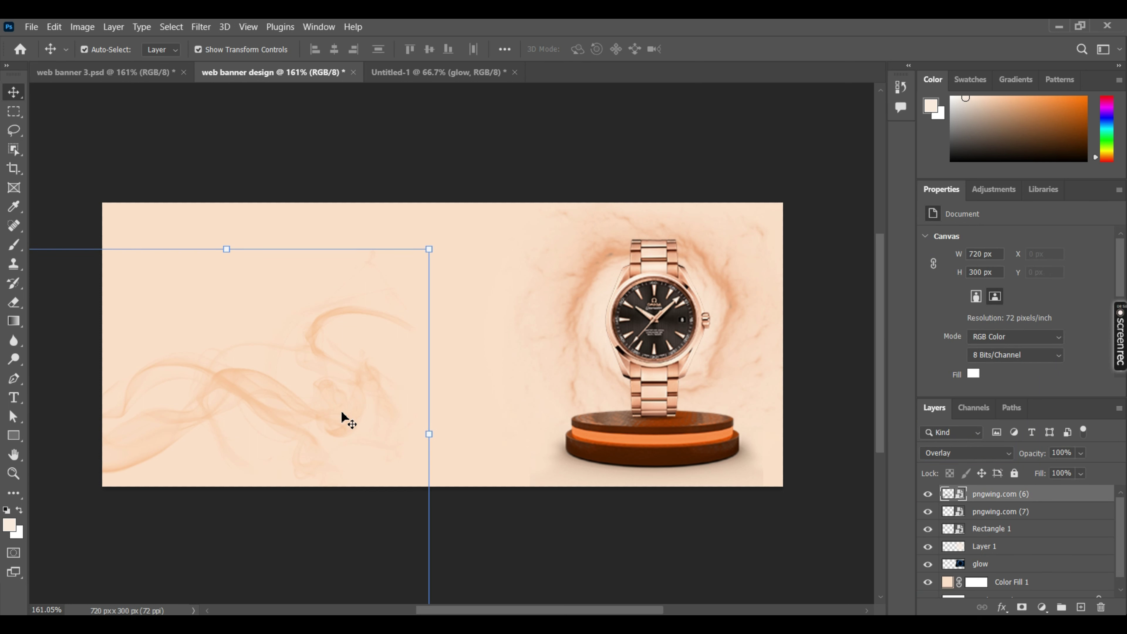
Duplicate the smoke layer, then rotate the copy to about 102° and shift it up-left
left_click_drag(336, 413, 321, 280)
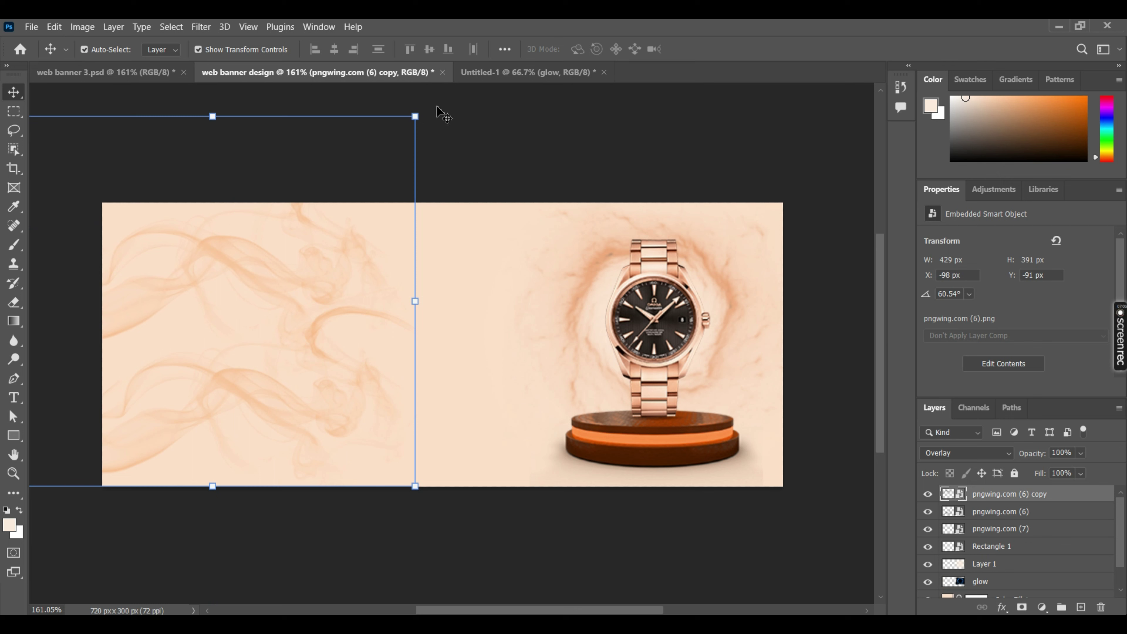
mouse_move(427, 110)
left_mouse_down()
mouse_move(383, 252)
mouse_move(301, 362)
mouse_move(360, 302)
left_mouse_up()
mouse_move(297, 330)
left_mouse_down()
mouse_move(230, 277)
mouse_move(182, 262)
left_mouse_up()
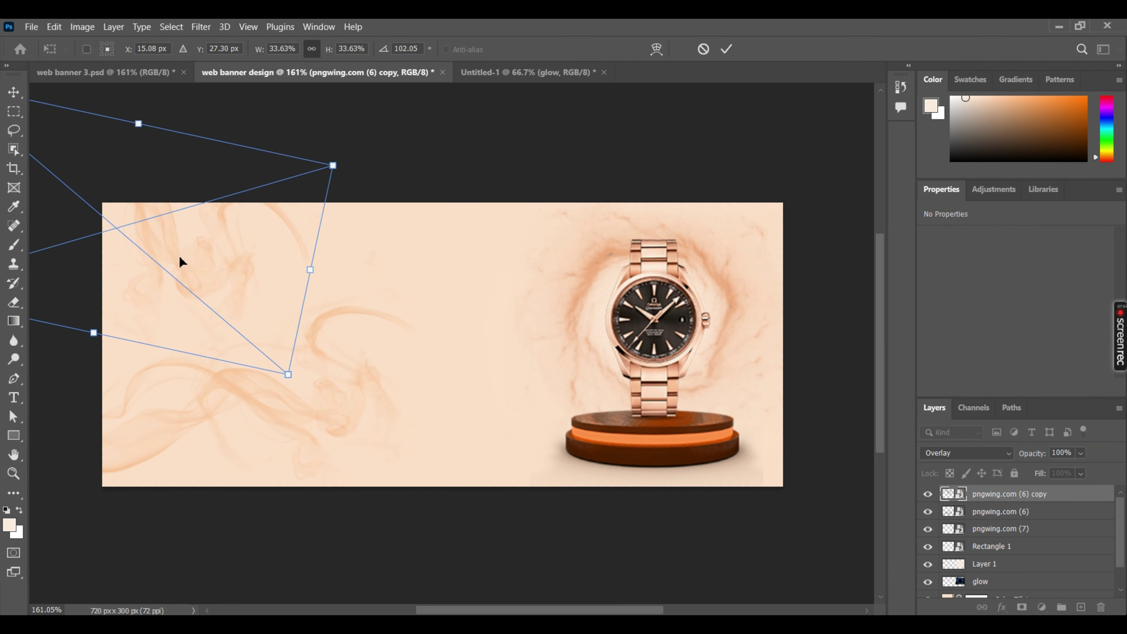
left_click(726, 49)
Slightly rotate and nudge the lower smoke layer, then commit the transform
left_click(365, 368)
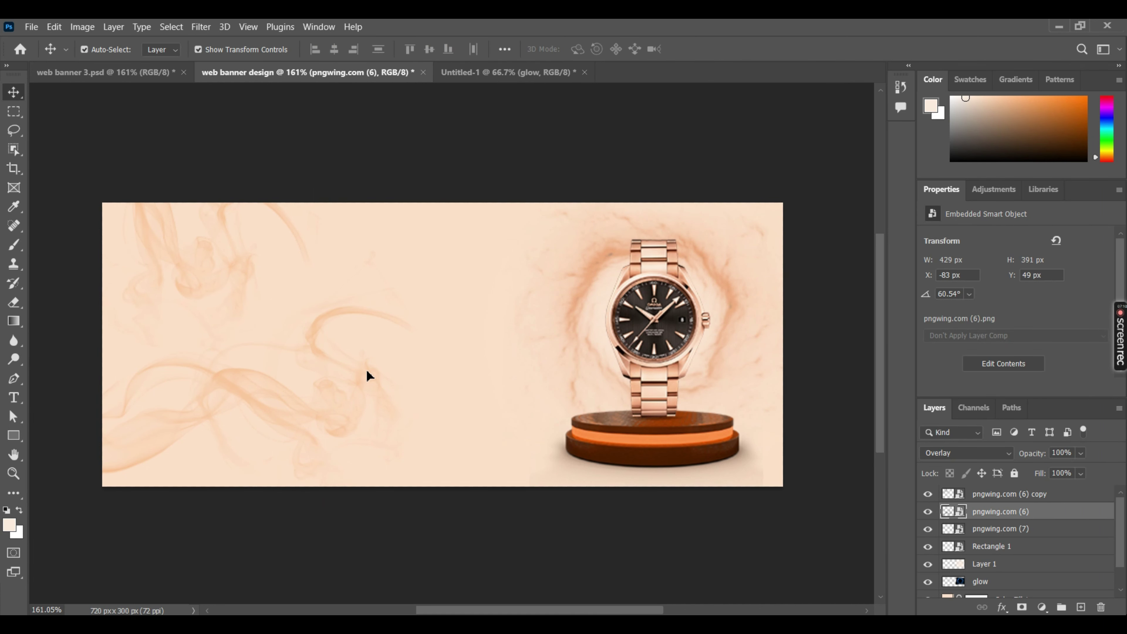
left_click_drag(440, 245, 471, 282)
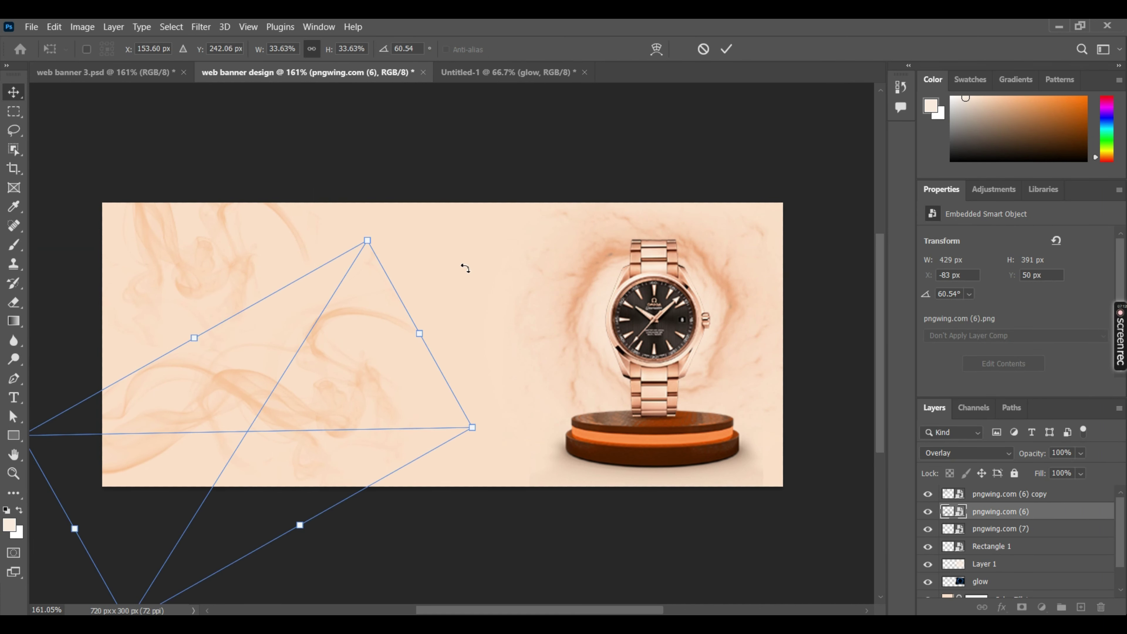
left_click_drag(354, 393, 348, 405)
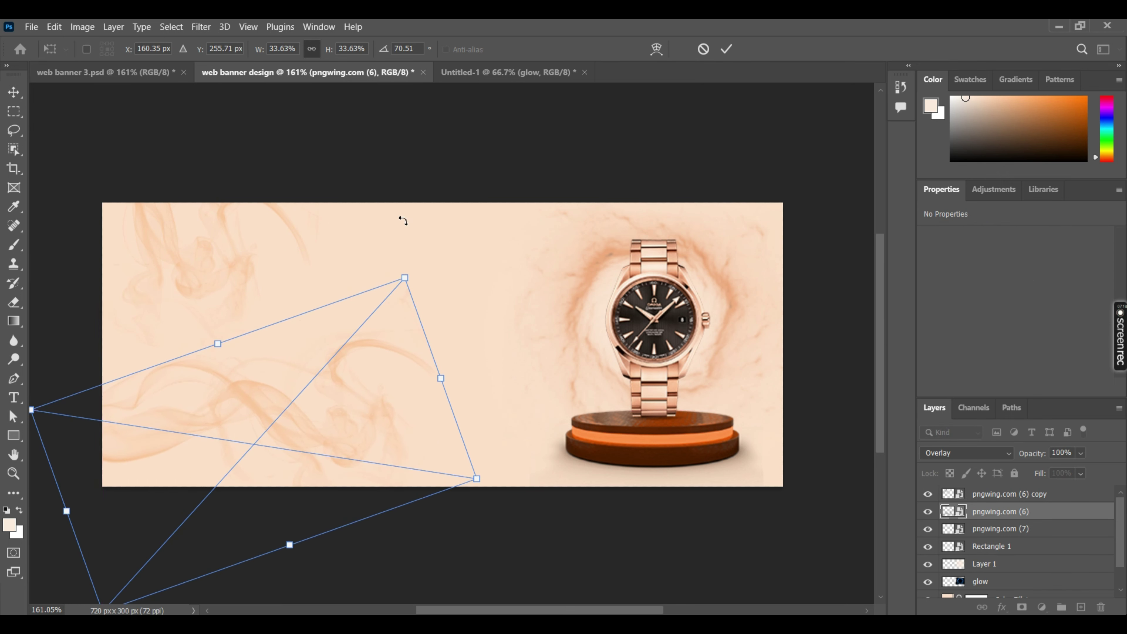
left_click_drag(419, 250, 366, 221)
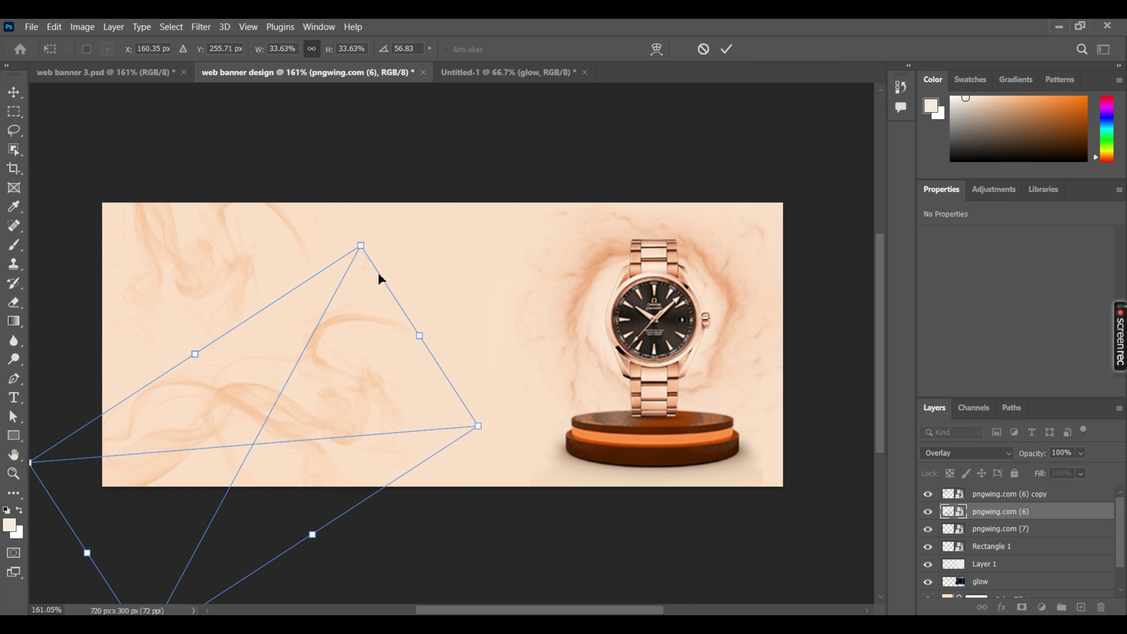
left_click(726, 49)
left_click(717, 105)
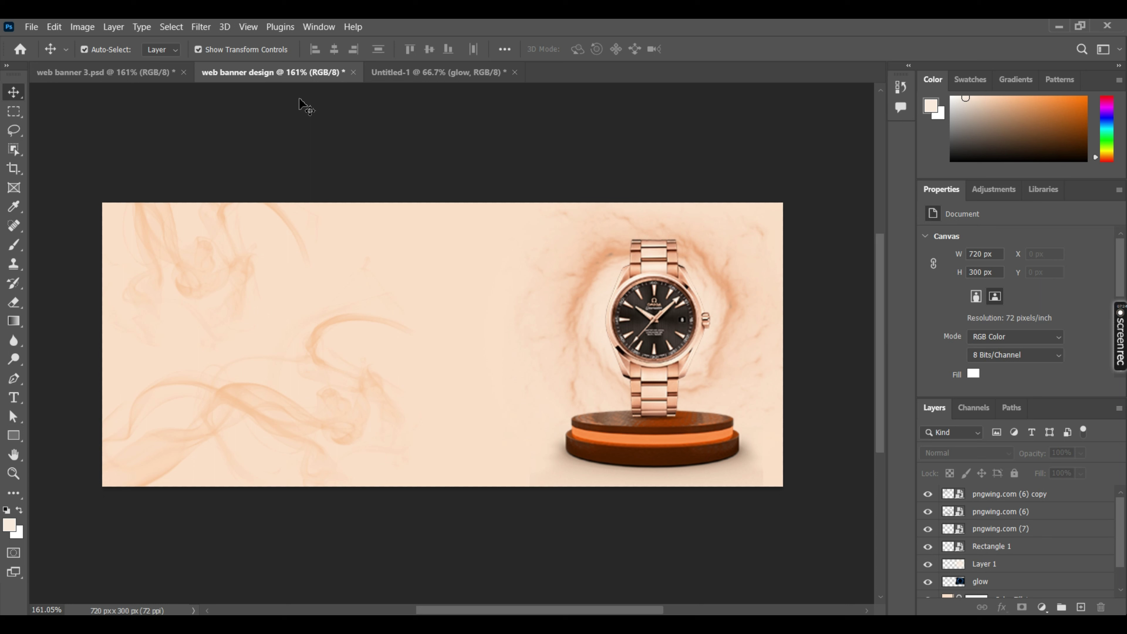
Move both smoke layers toward the banner's top-left so wisps cover the left half
left_click(283, 401)
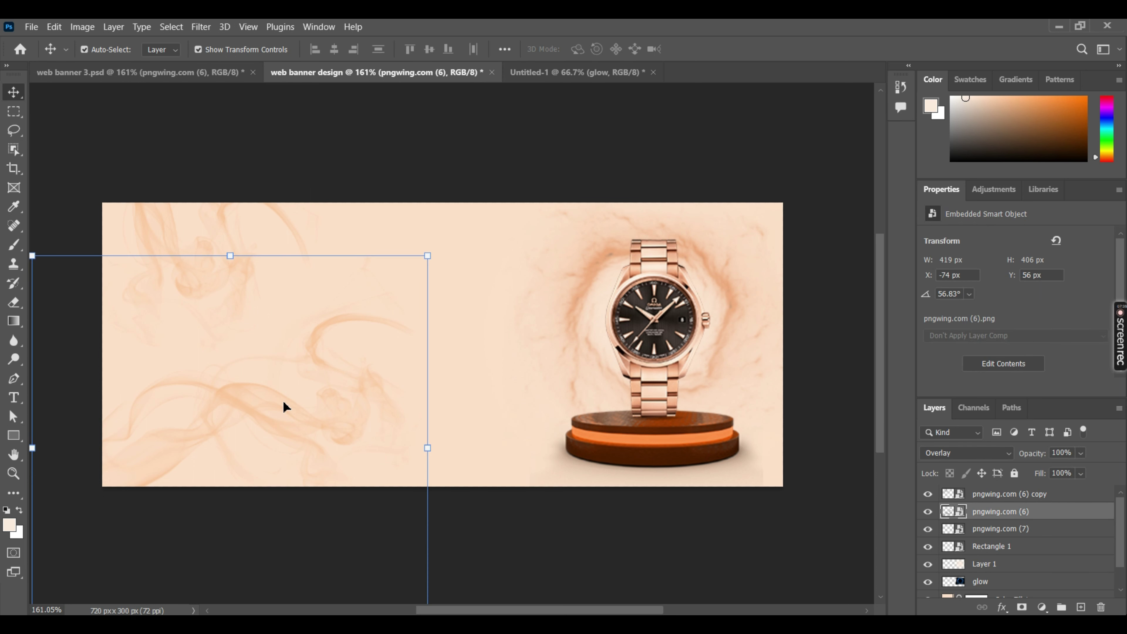
key("Delete")
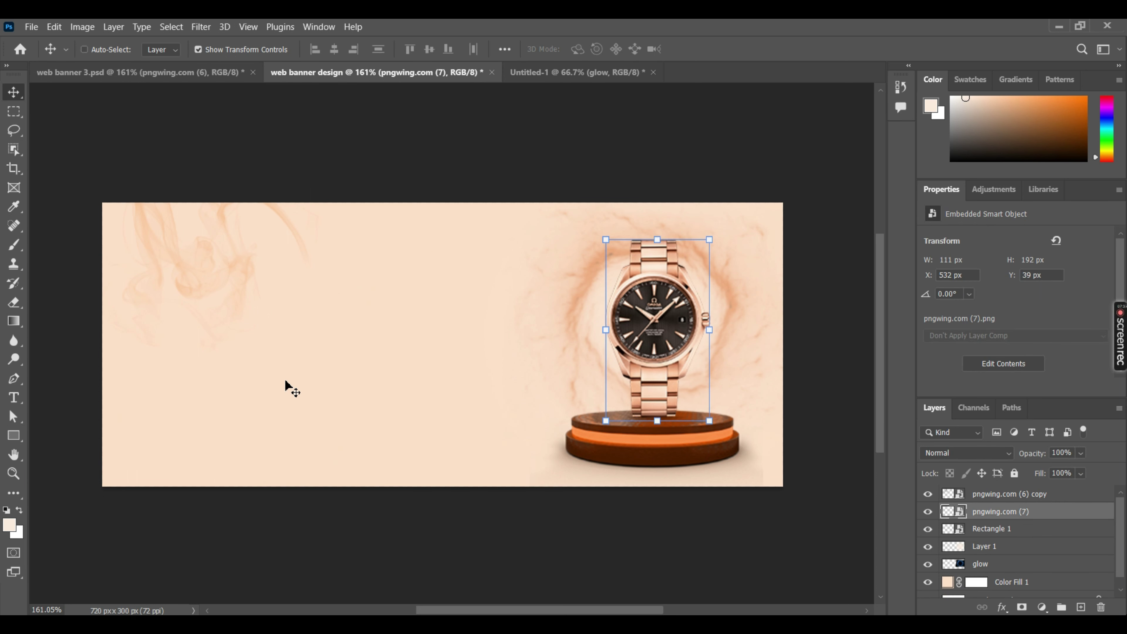
key("ctrl+z")
left_click_drag(329, 385, 230, 415)
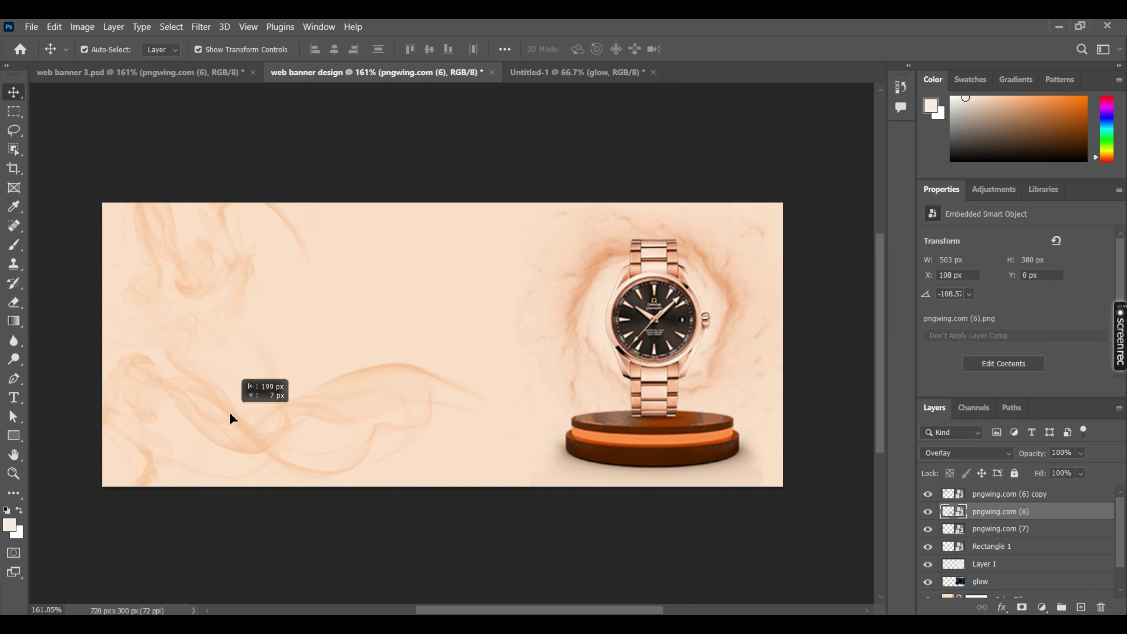
left_click_drag(230, 414, 229, 414)
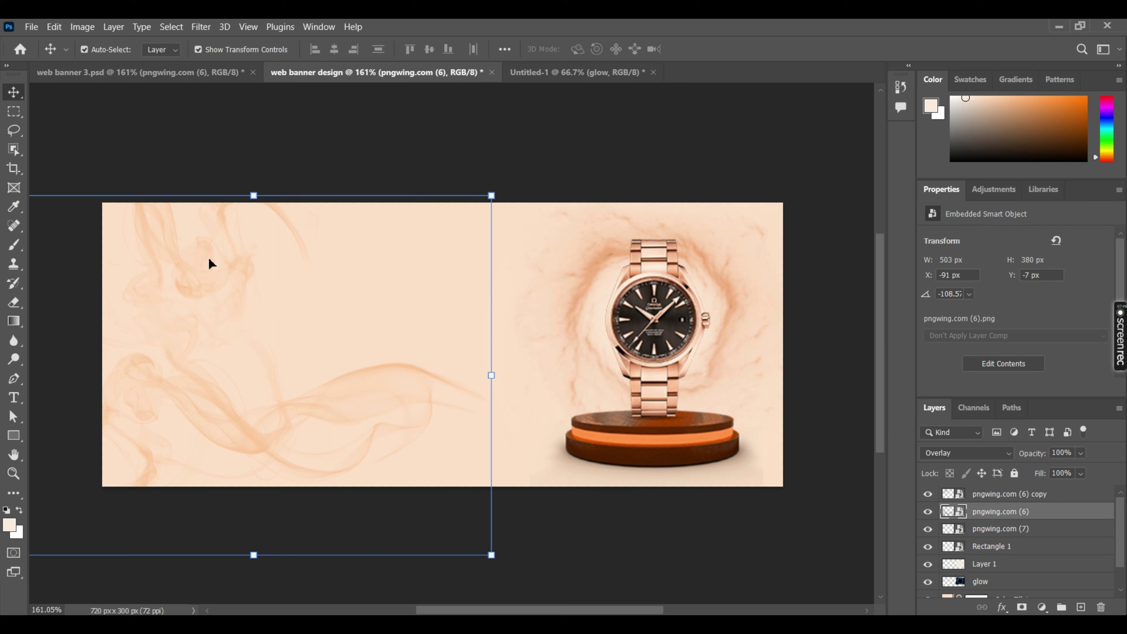
left_click_drag(208, 257, 226, 222)
key("ctrl+z")
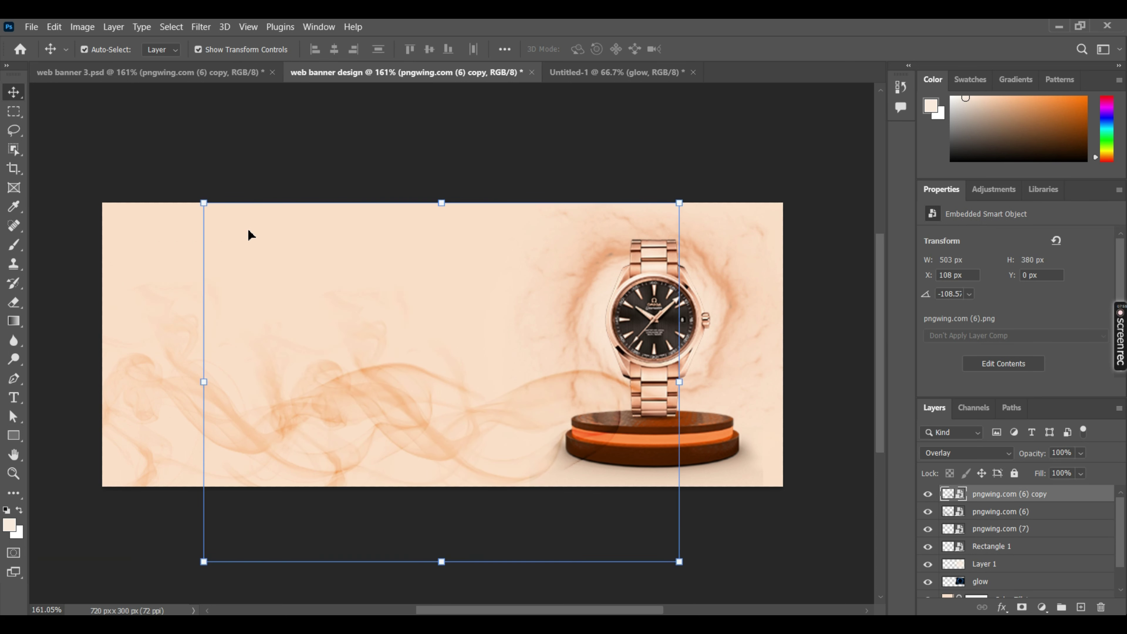
left_click_drag(430, 423, 247, 207)
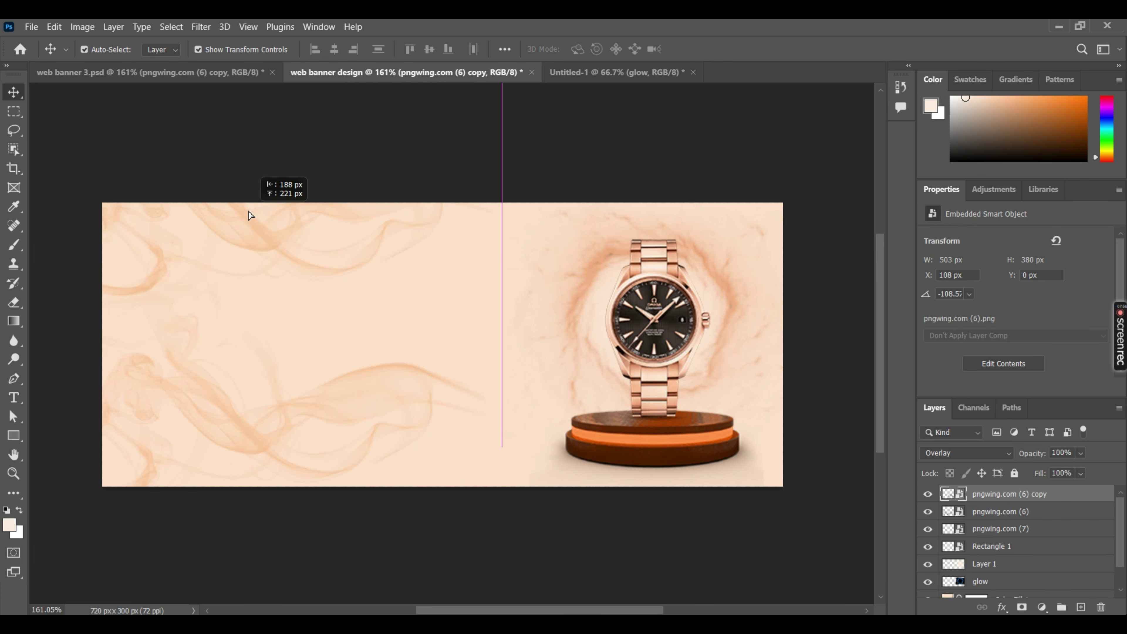
left_click(570, 157)
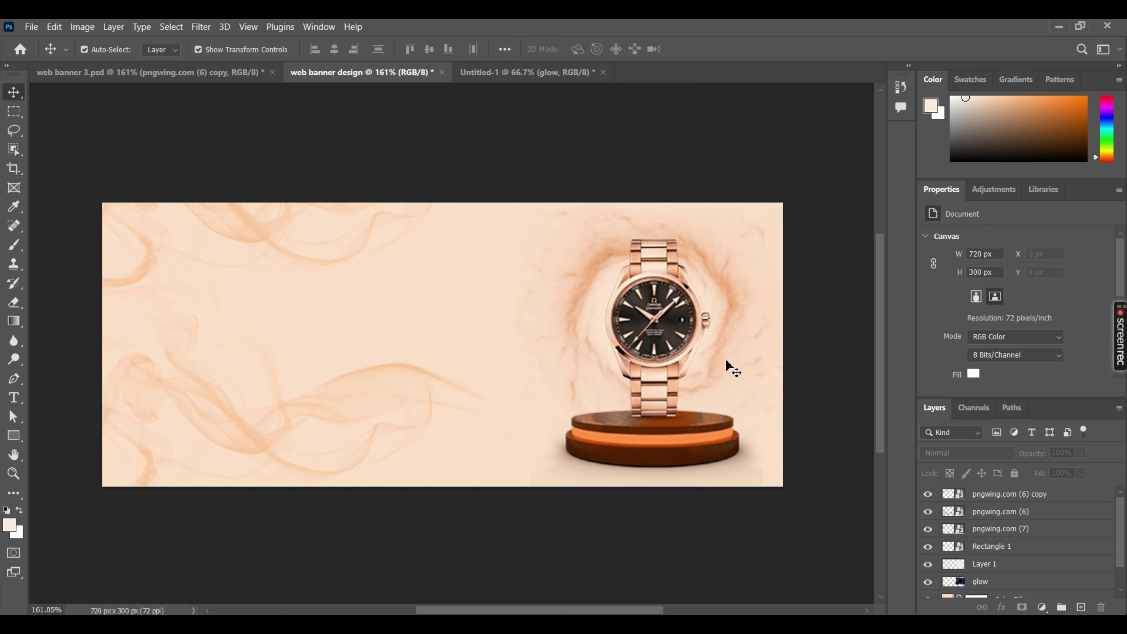
Apply the Sharpen filter to the watch layer
left_click(661, 329)
left_click(200, 27)
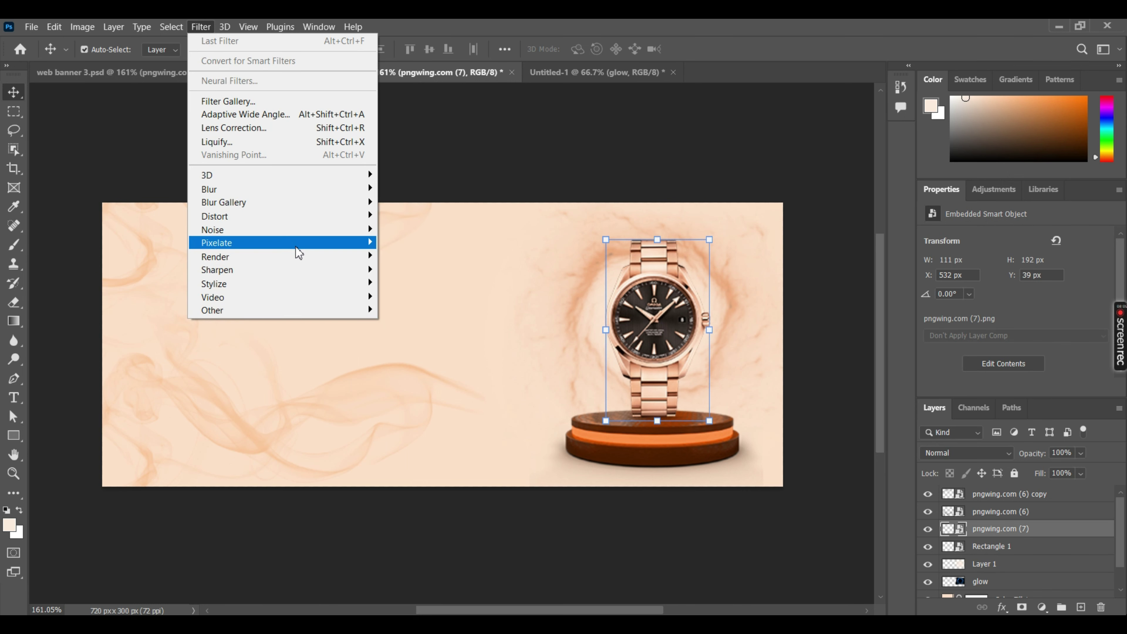
mouse_move(216, 269)
left_click(430, 267)
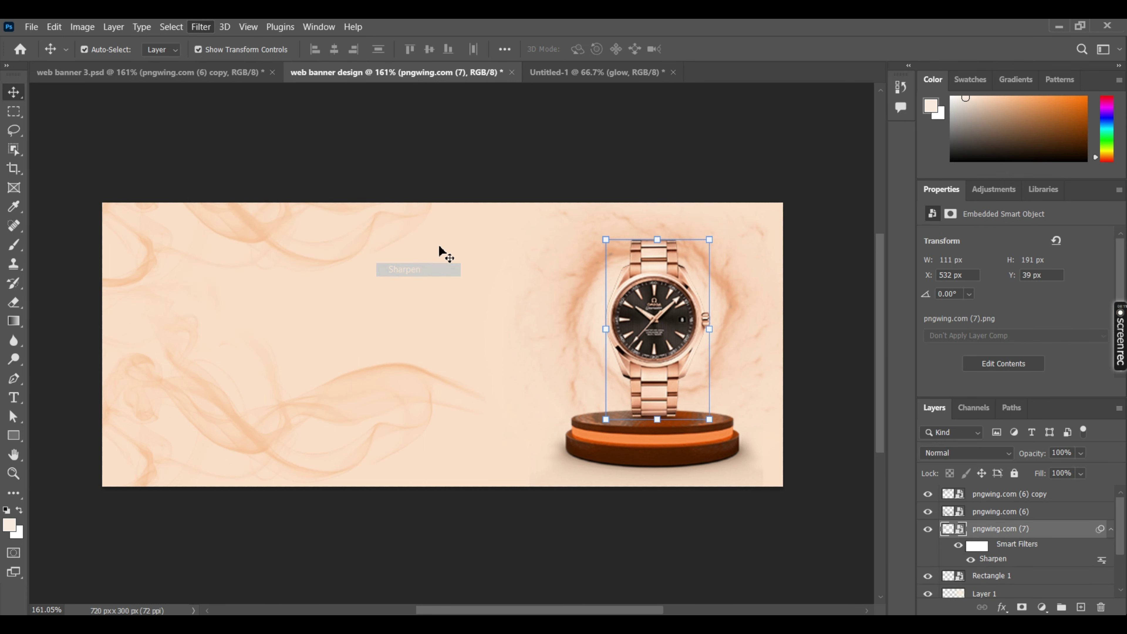
left_click(590, 145)
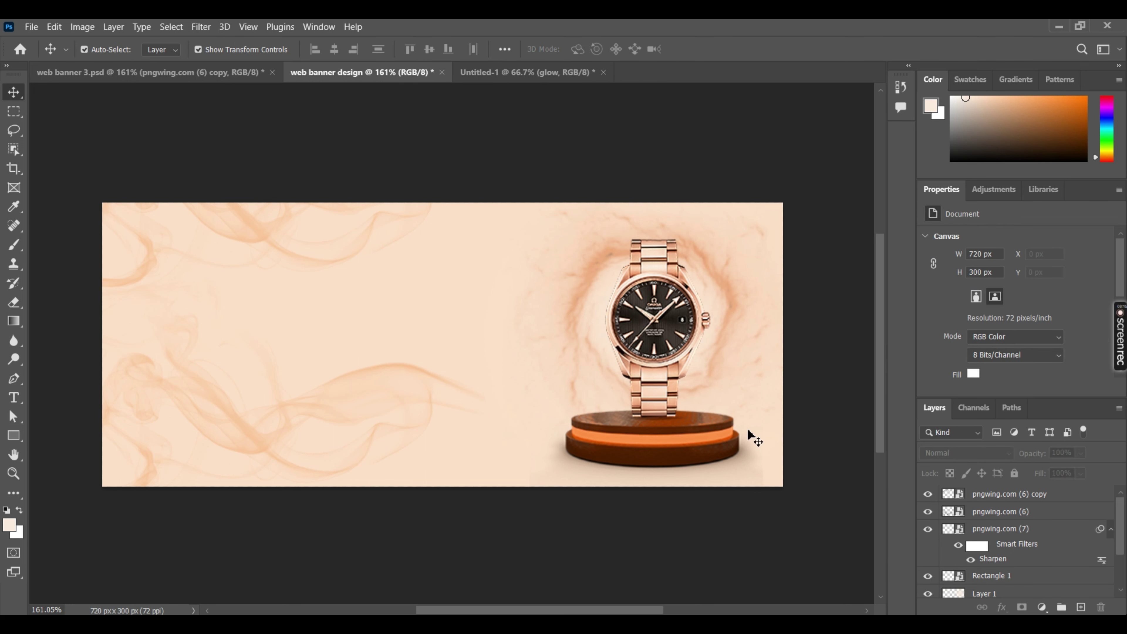
Duplicate the watch layer and enlarge the copy slightly to 22.30%
scroll(672, 417, "up", 1)
left_click(661, 313)
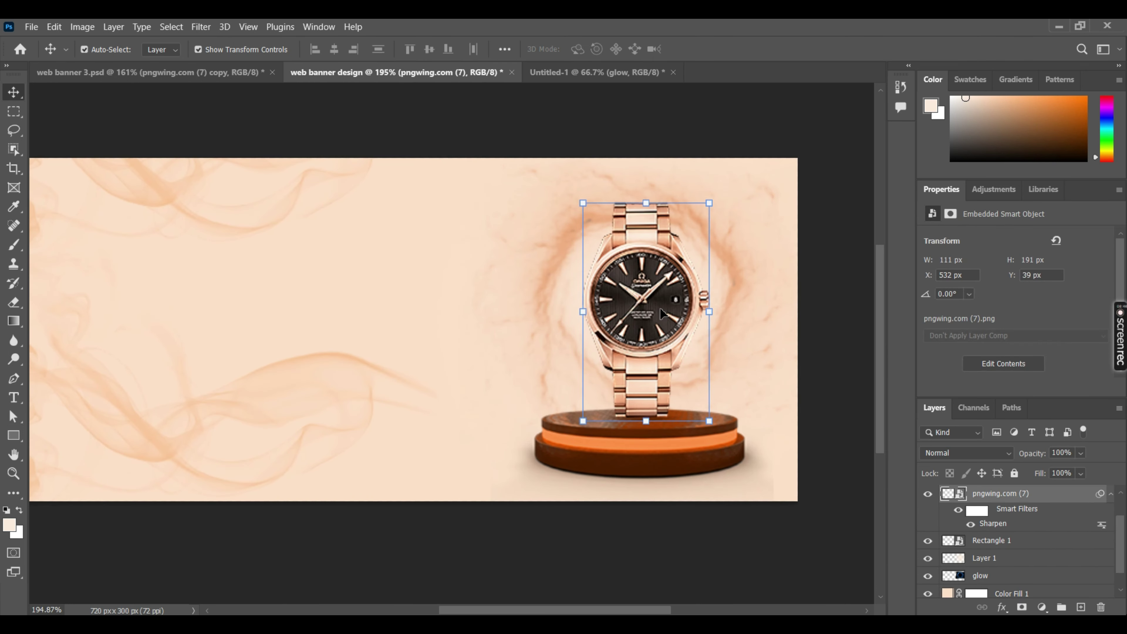
key("ctrl+j")
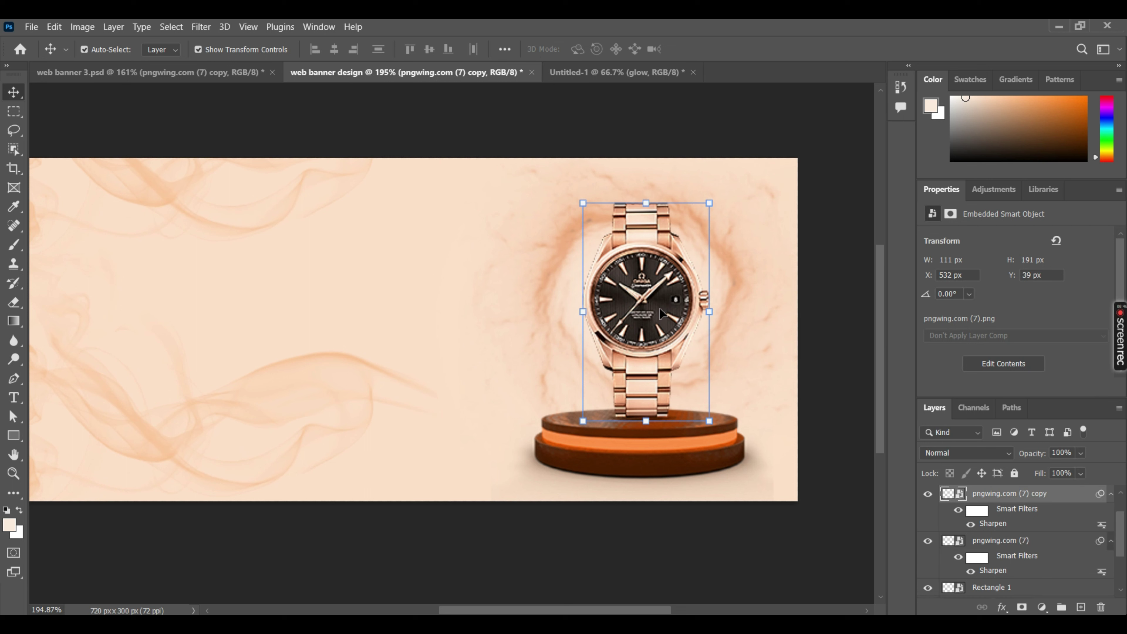
left_click(583, 314)
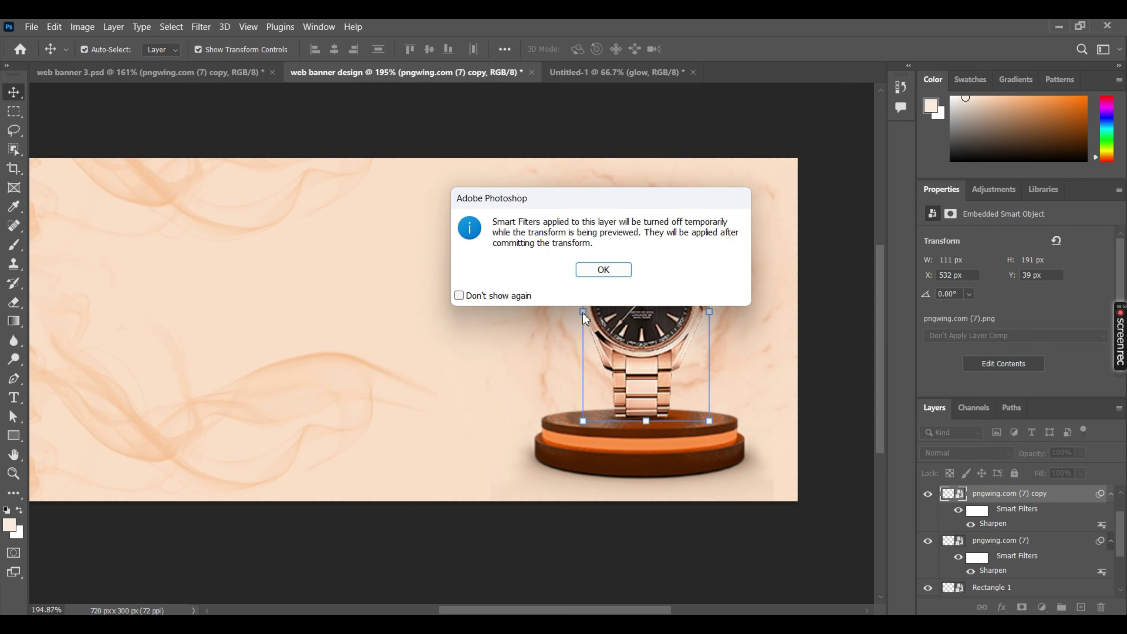
left_click(592, 271)
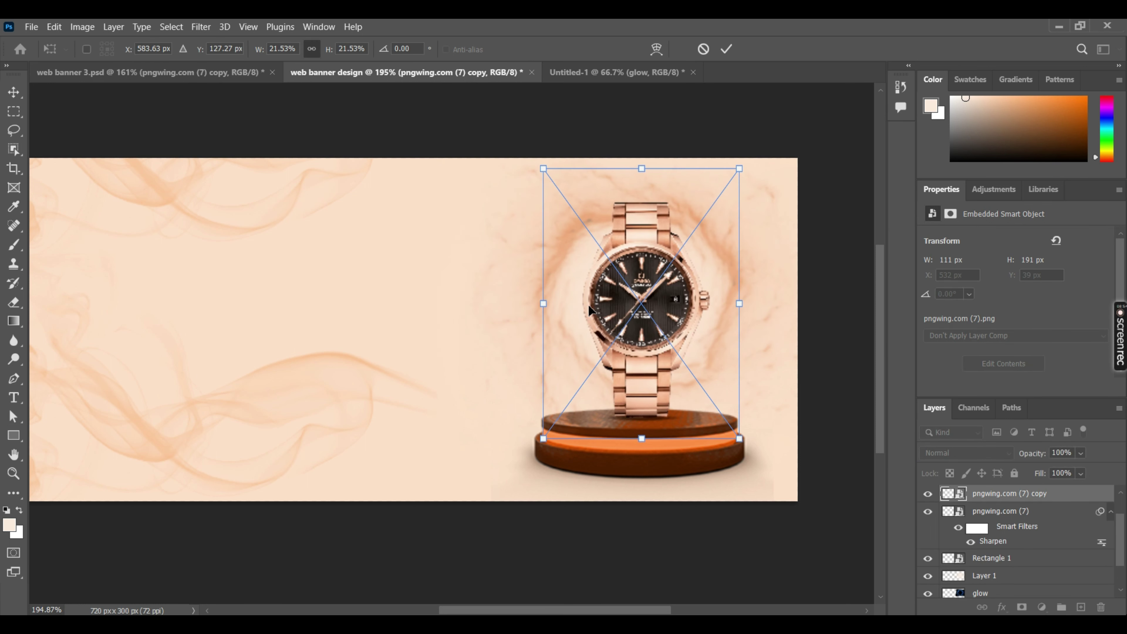
left_click_drag(542, 302, 535, 301)
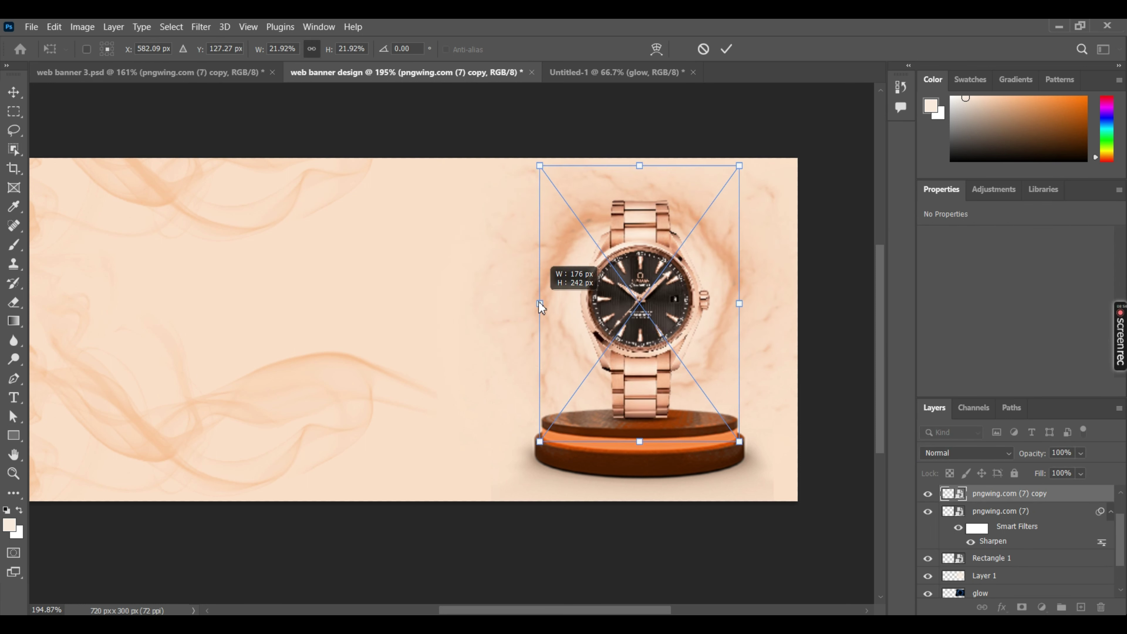
left_click(725, 49)
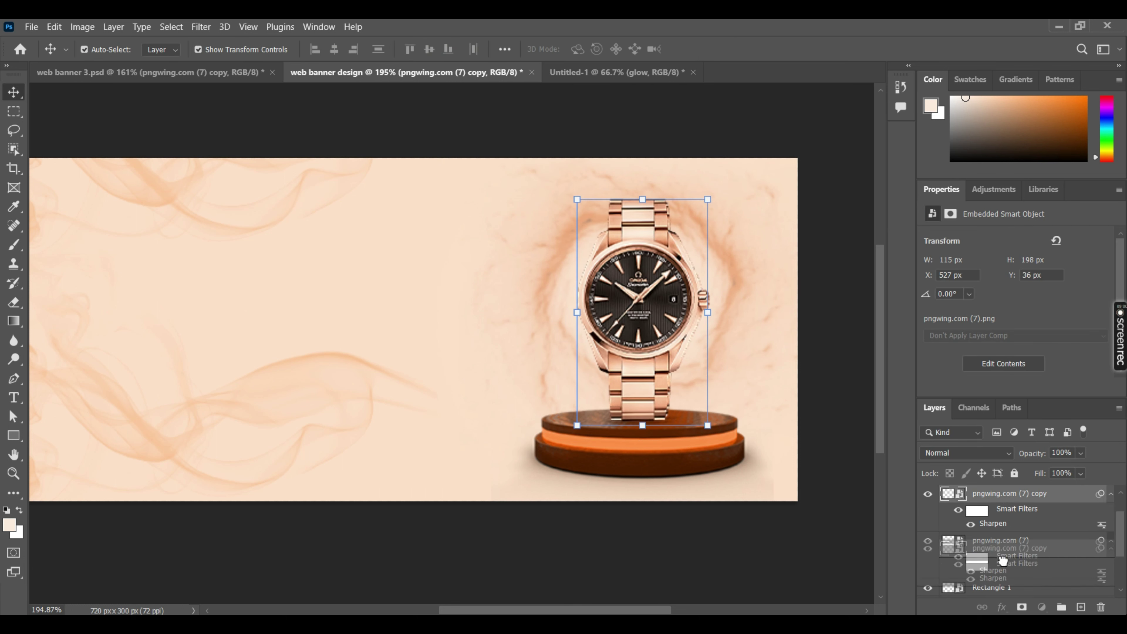
Move the watch copy beneath the original and centre both horizontally and vertically
left_click_drag(1006, 500, 999, 577)
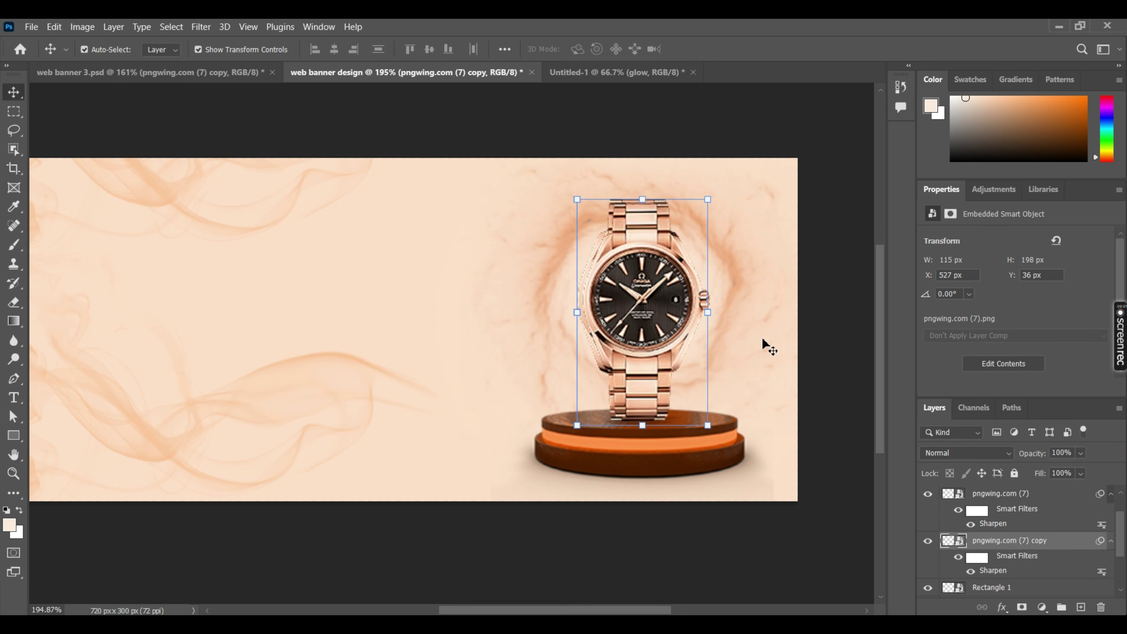
left_click(1004, 497, "shift")
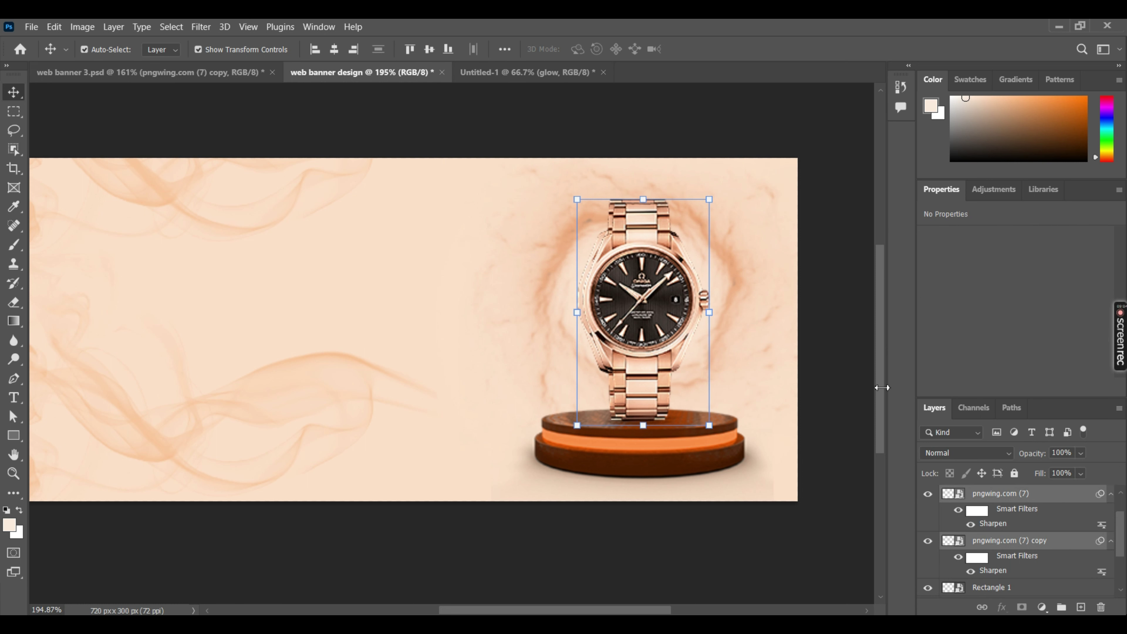
left_click(339, 50)
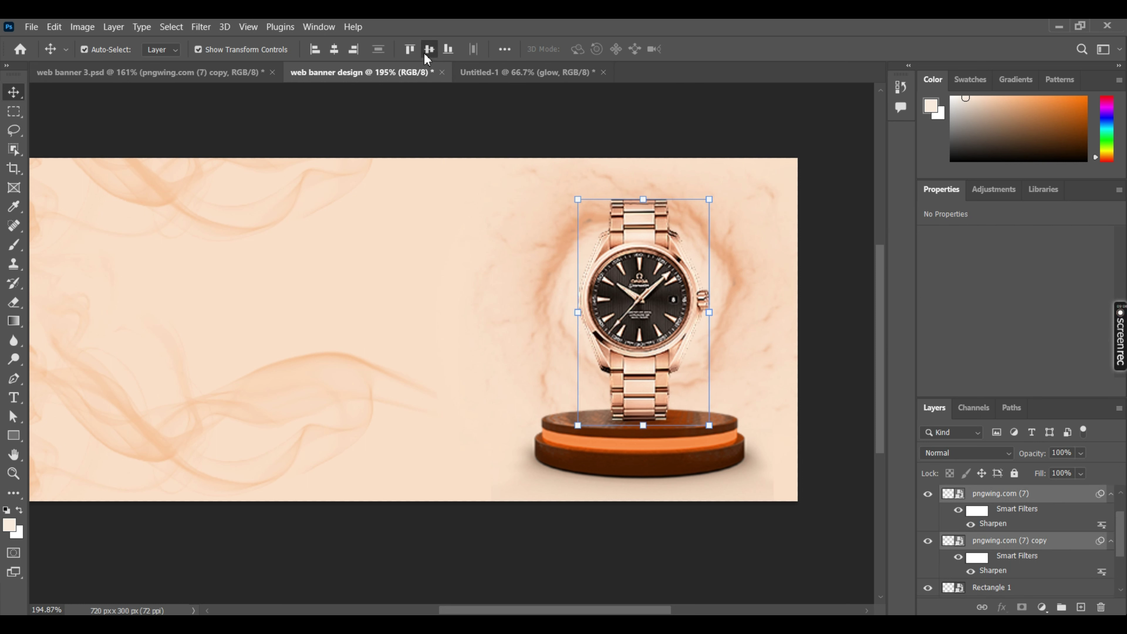
left_click(424, 52)
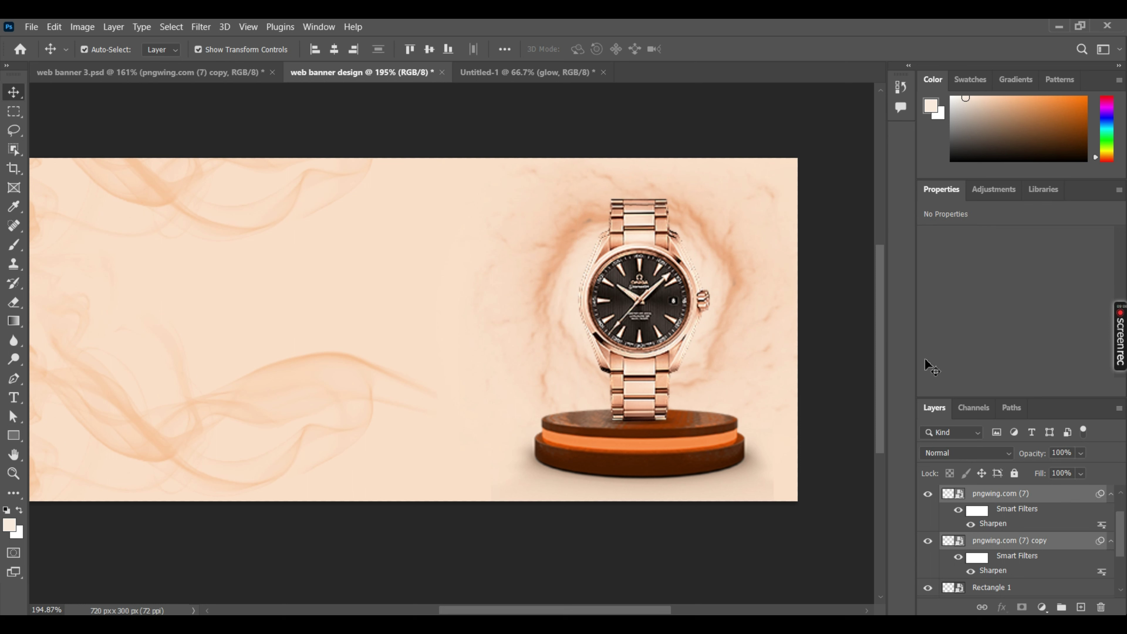
Give the watch copy a #d97e4c orange Color Overlay and nudge it down 1 px
left_click(1012, 544)
right_click(1013, 545)
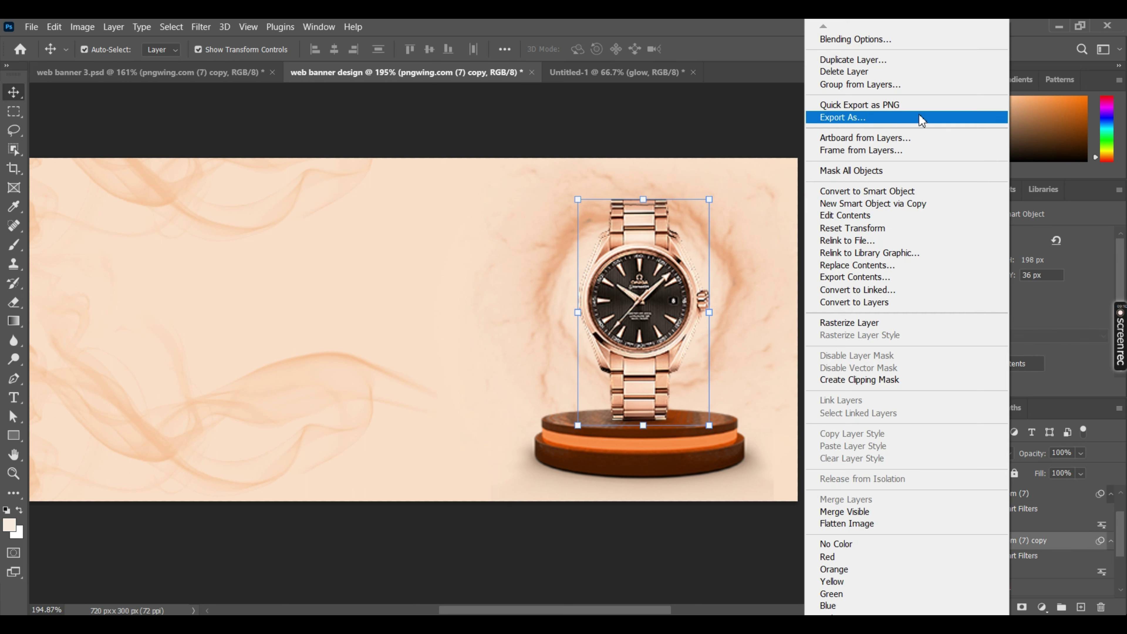
left_click(888, 40)
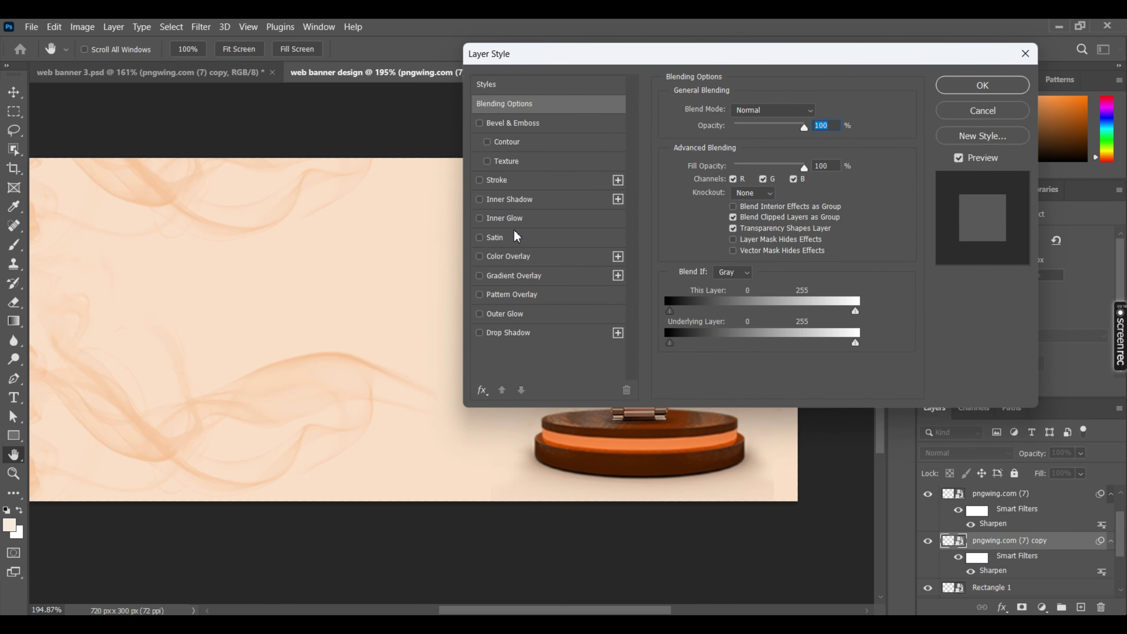
left_click(516, 256)
mouse_move(626, 54)
left_mouse_down()
mouse_move(710, 53)
mouse_move(174, 41)
left_mouse_up()
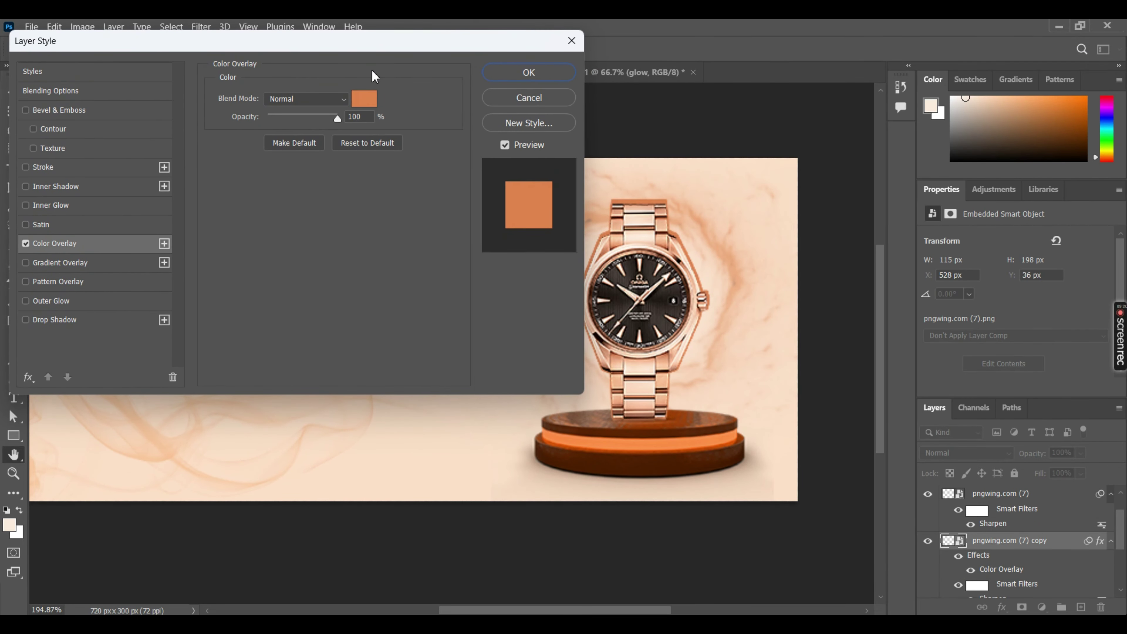
left_click(368, 104)
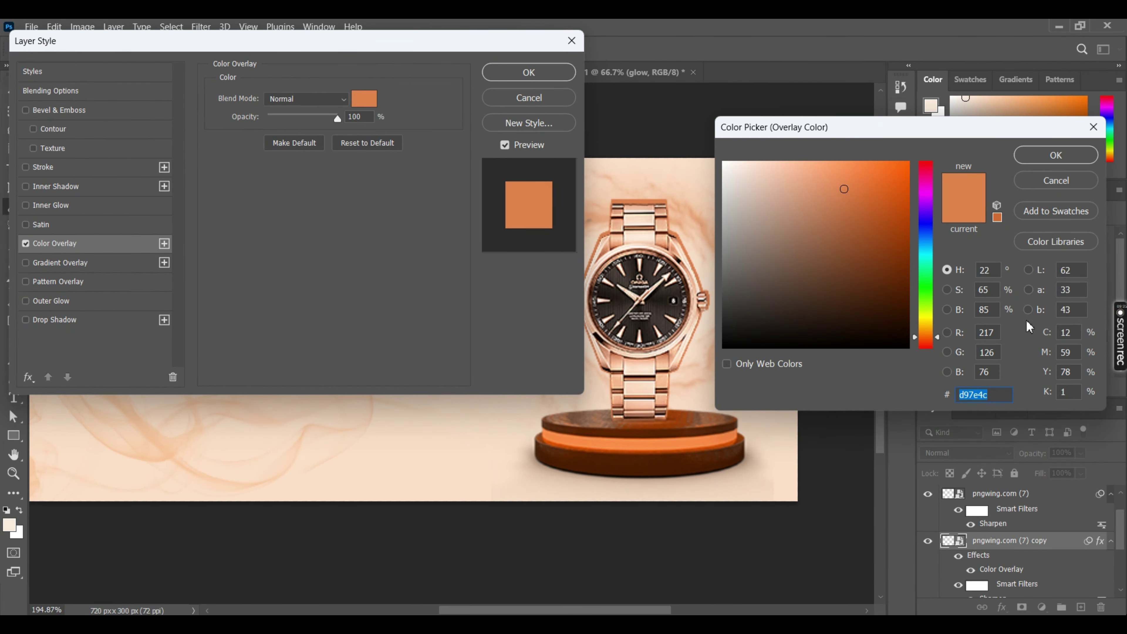
left_click(1048, 155)
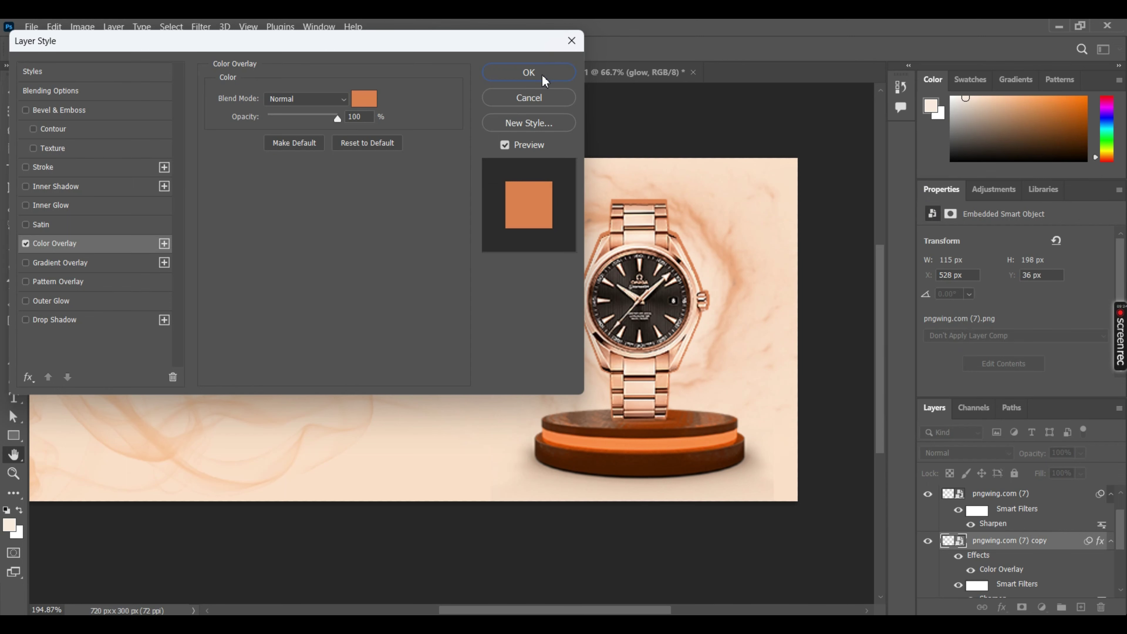
key("Return")
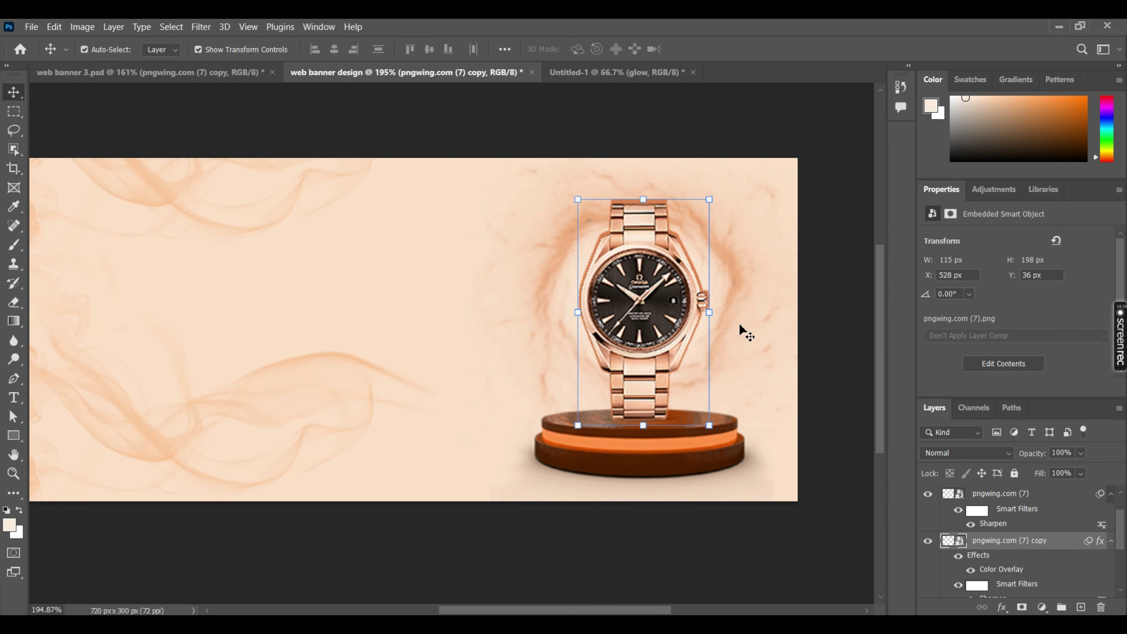
key("Down")
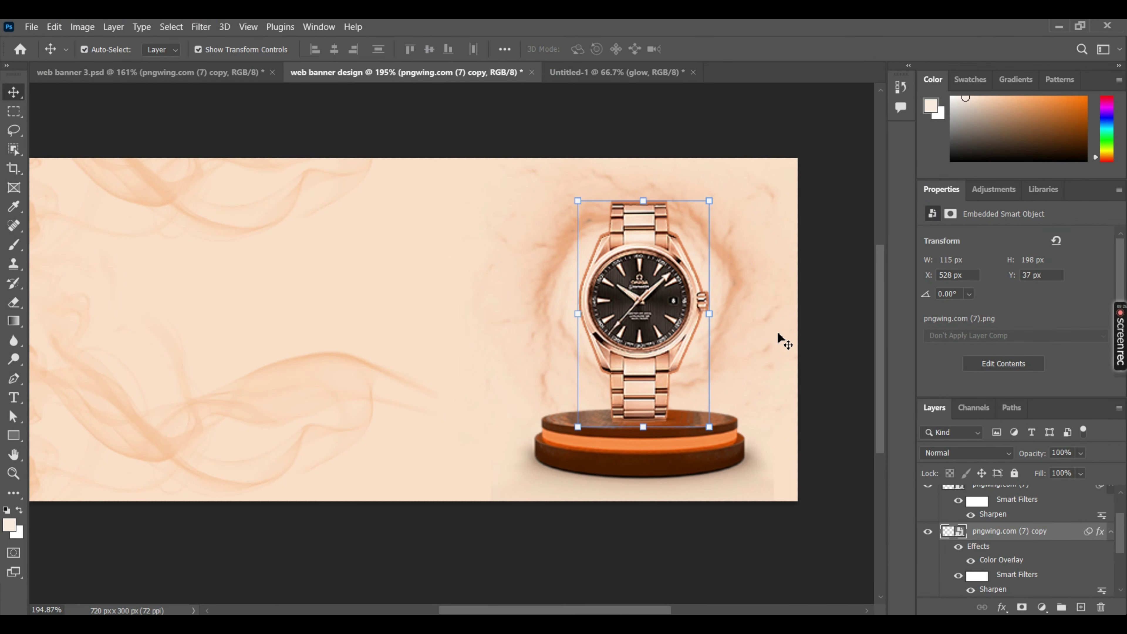
Apply a 7.4 px Gaussian Blur to the orange watch copy, then deselect
left_click(200, 27)
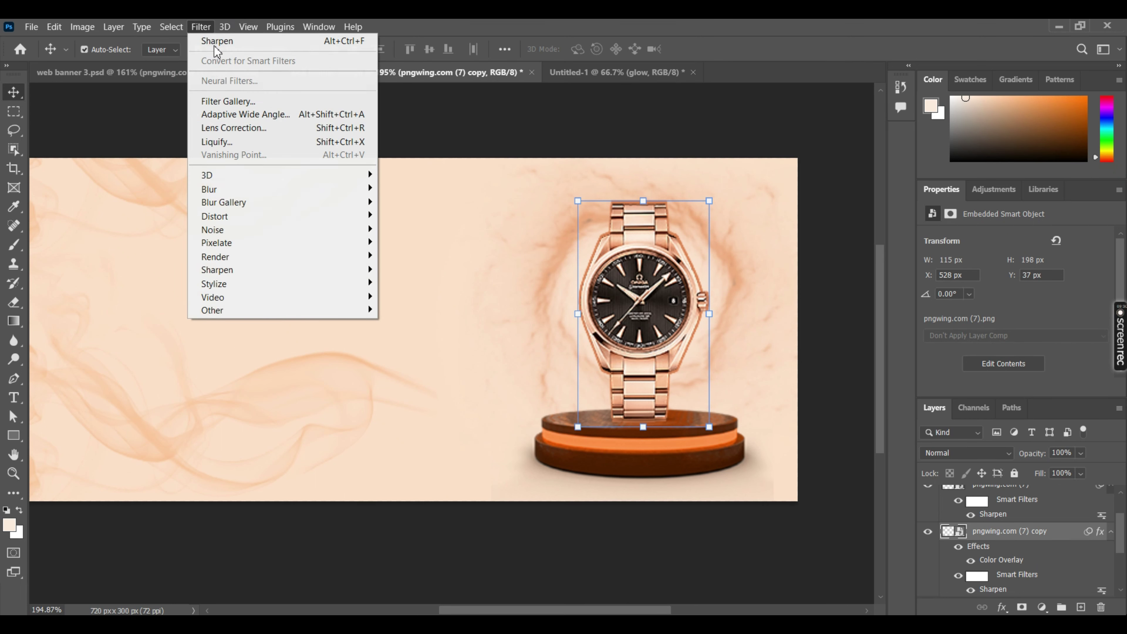
mouse_move(264, 188)
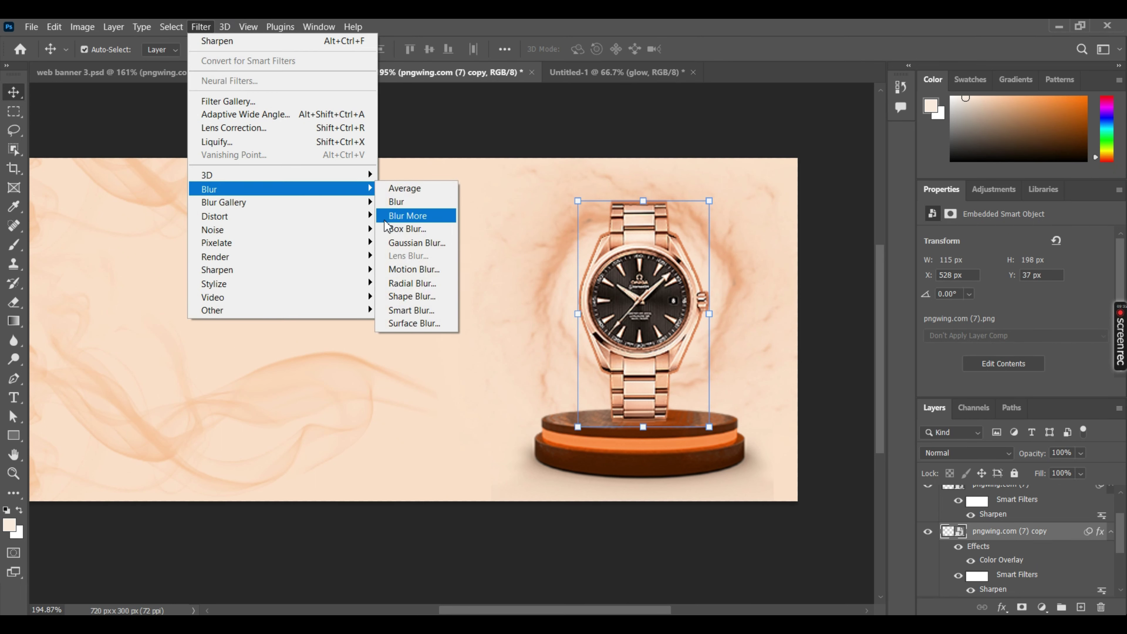
left_click(410, 244)
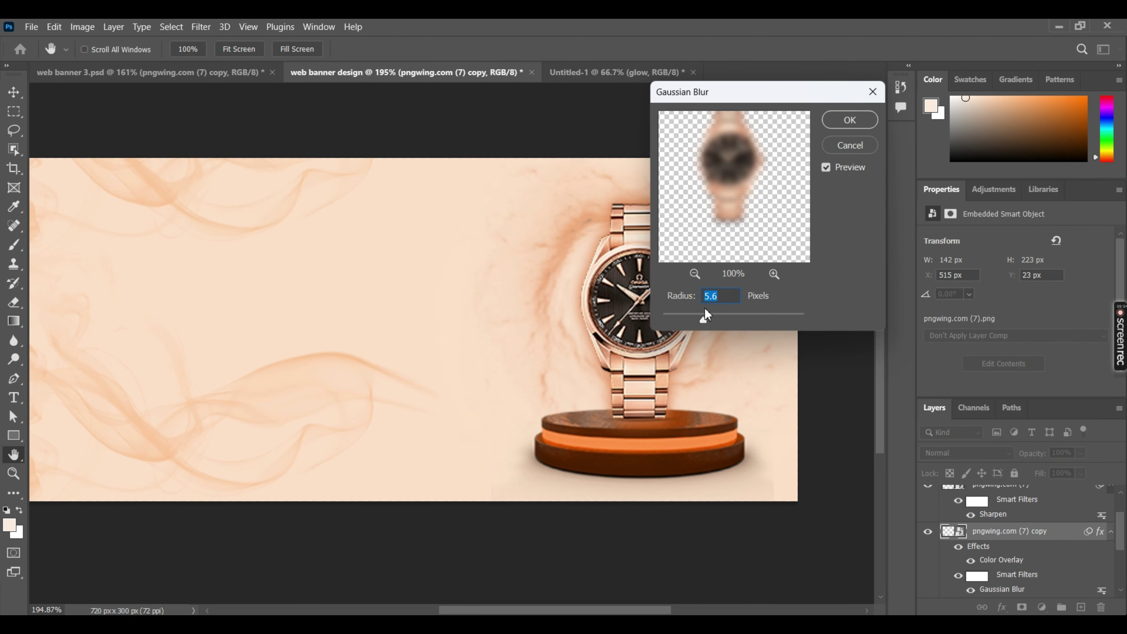
left_click_drag(696, 316, 695, 316)
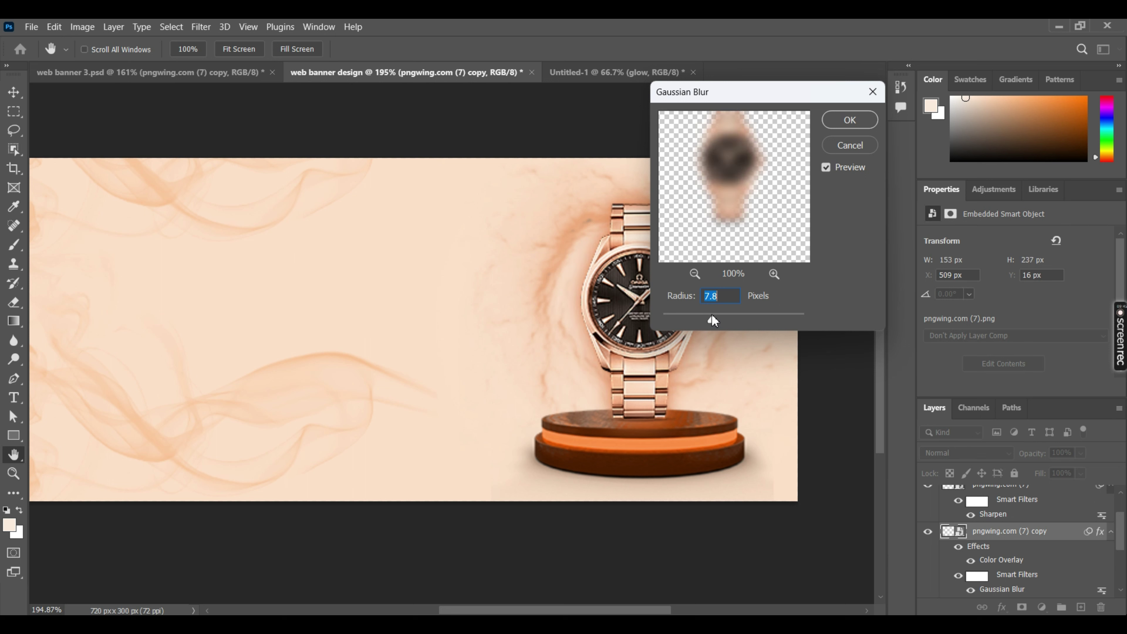
left_click_drag(712, 315, 710, 311)
left_click(856, 120)
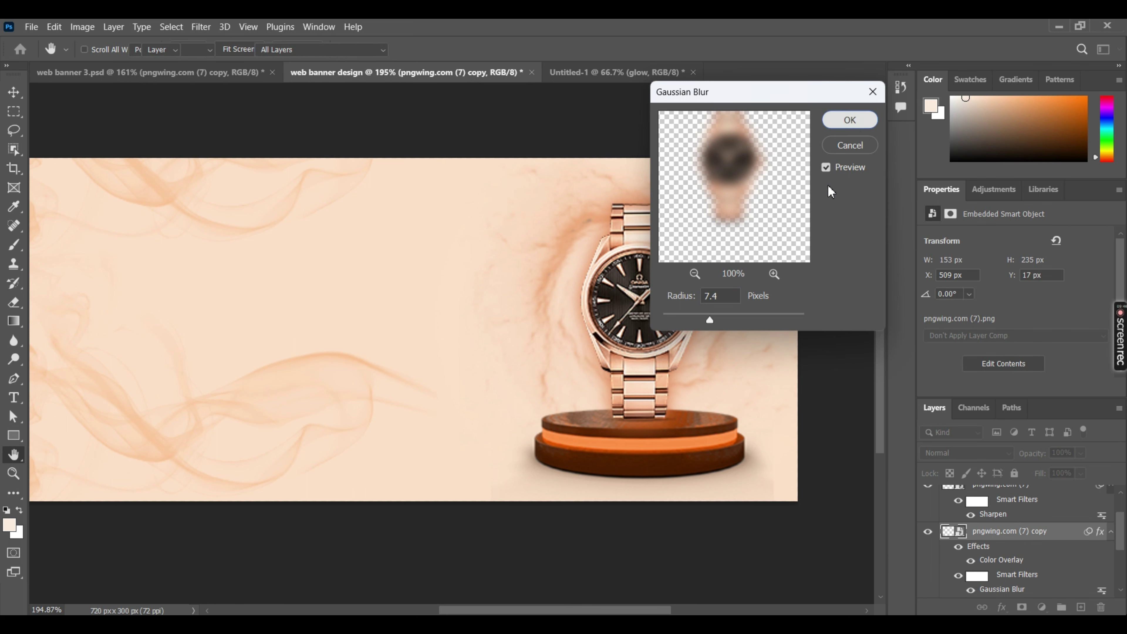
left_click(812, 246)
Add the BIG text line at the banner's upper left
scroll(581, 237, "down", 2)
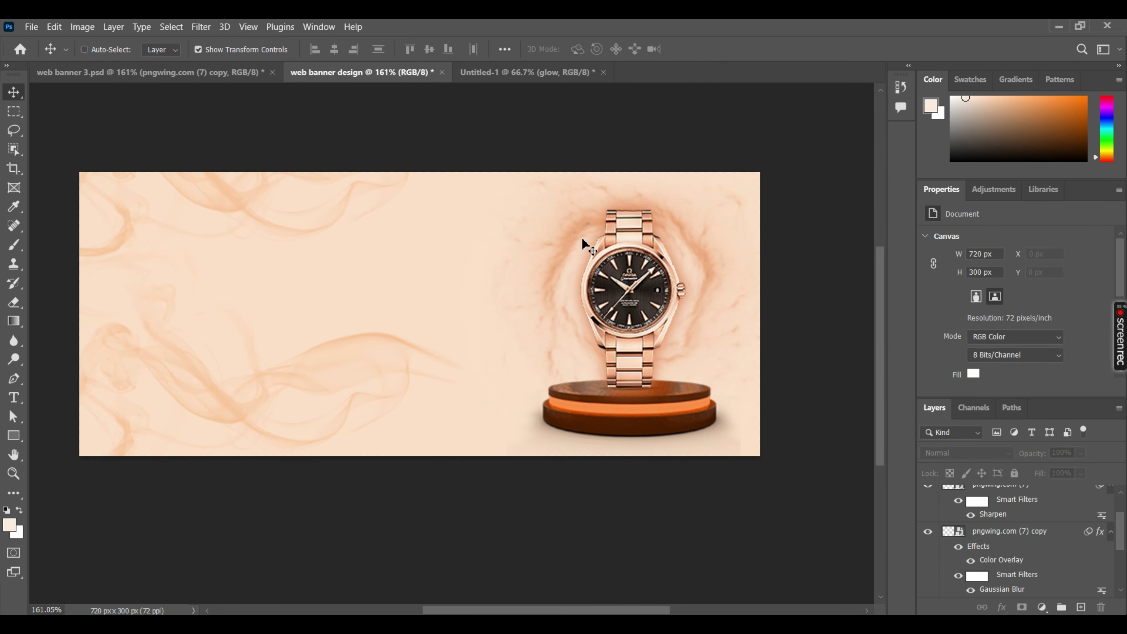
left_click_drag(429, 210, 484, 209)
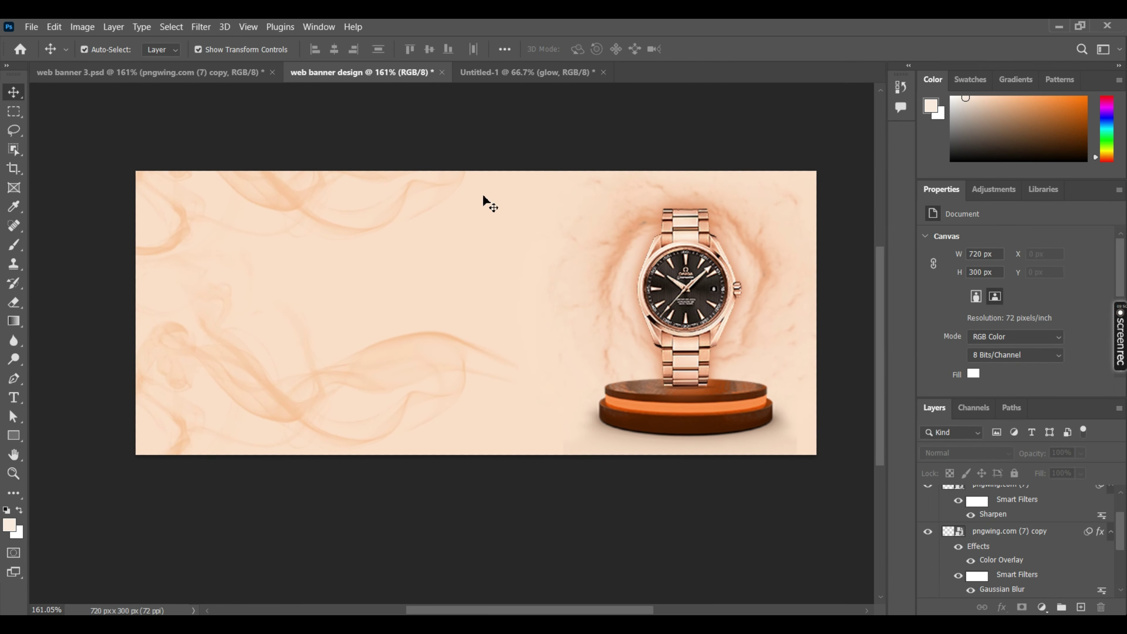
left_click(14, 398)
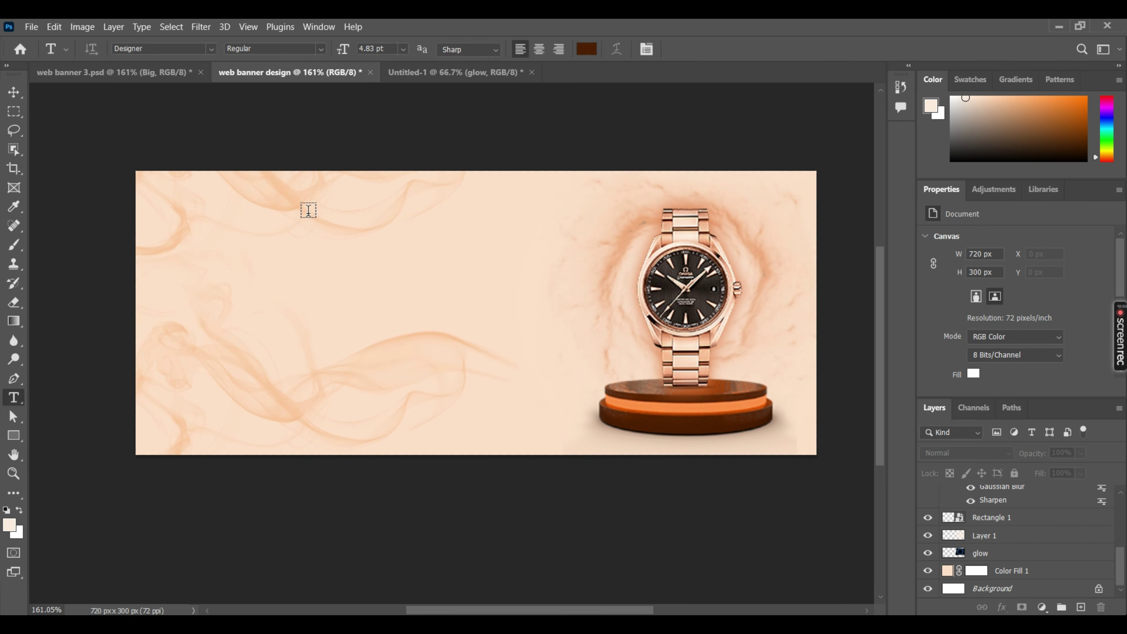
left_click(279, 265)
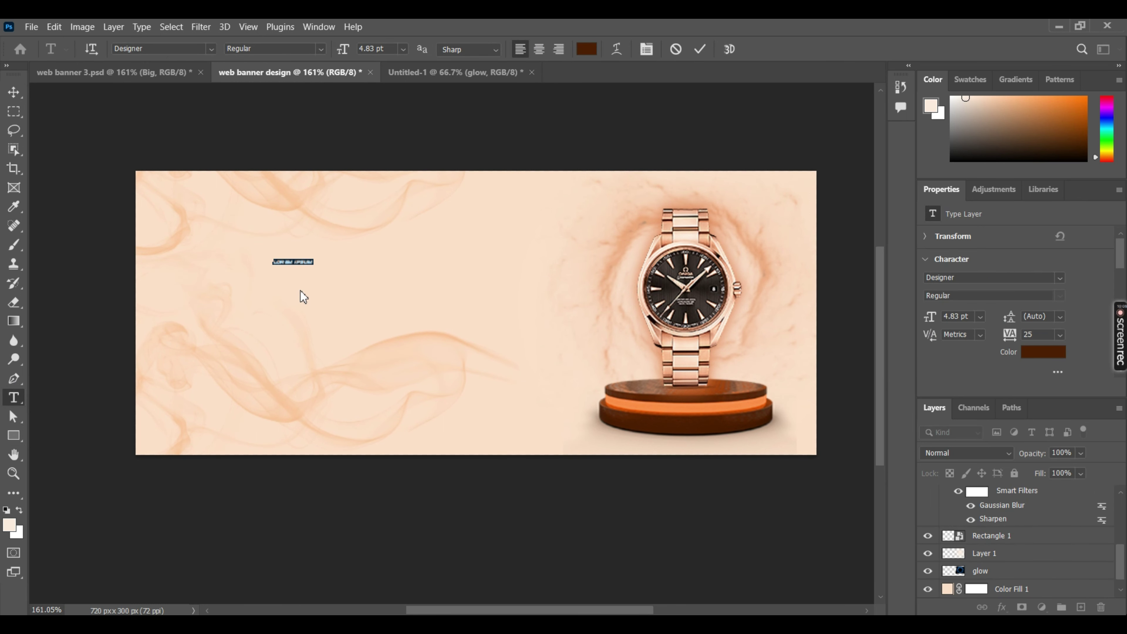
type("a")
type("n")
left_click(700, 49)
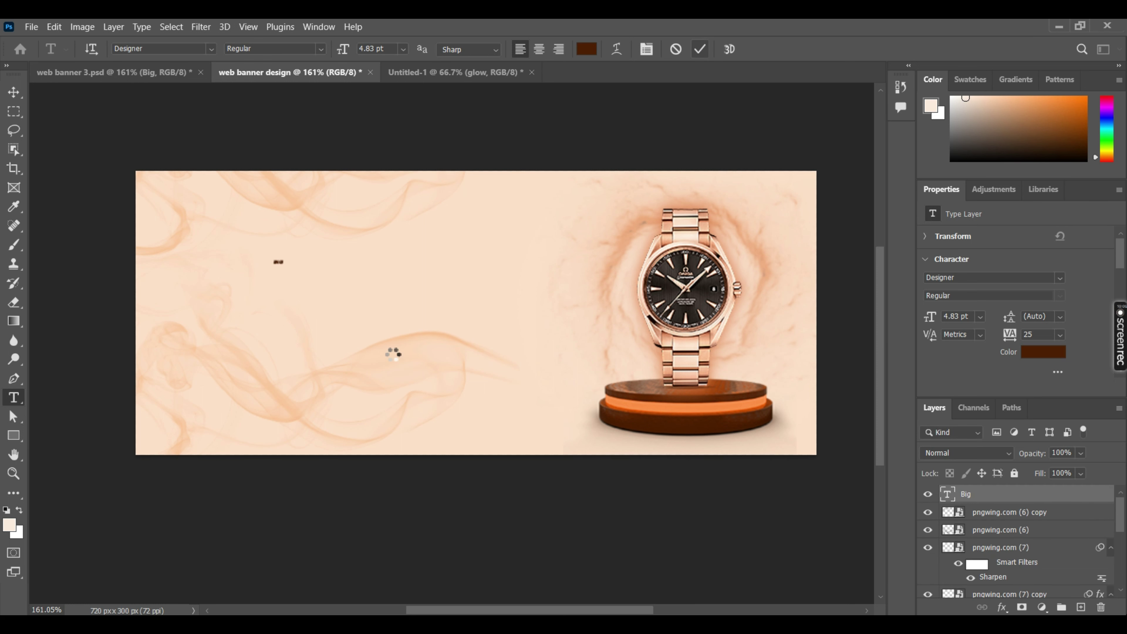
Scale the BIG text up to headline size and nudge it into place
left_click(14, 92)
key("ctrl+t")
mouse_move(278, 263)
left_mouse_down()
mouse_move(271, 270)
mouse_move(358, 253)
left_mouse_up()
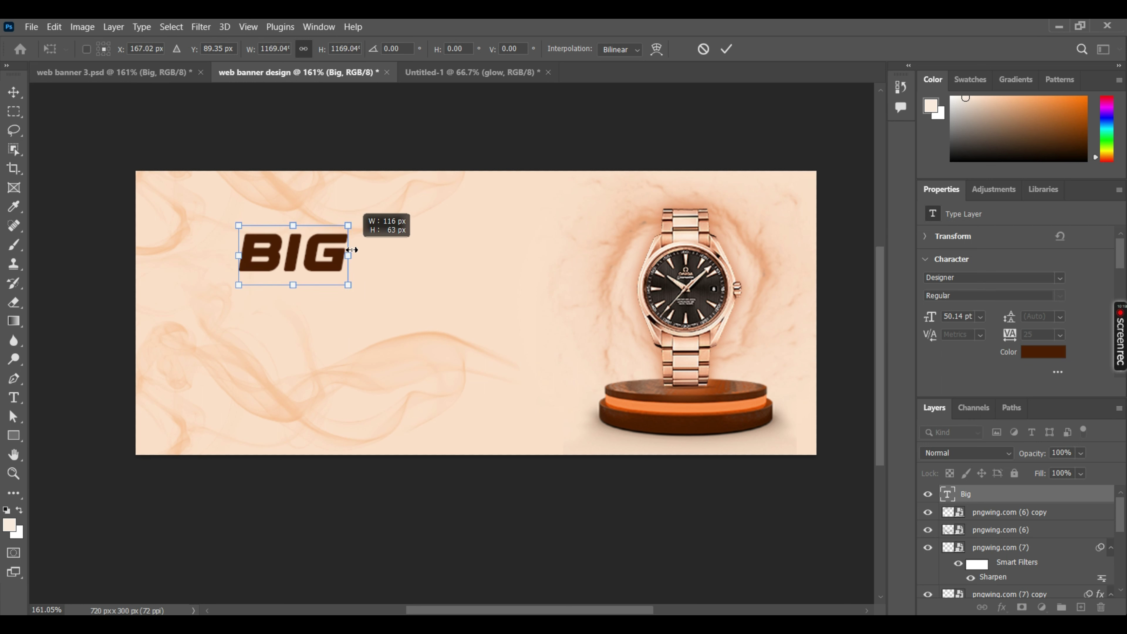
left_click_drag(301, 265, 296, 258)
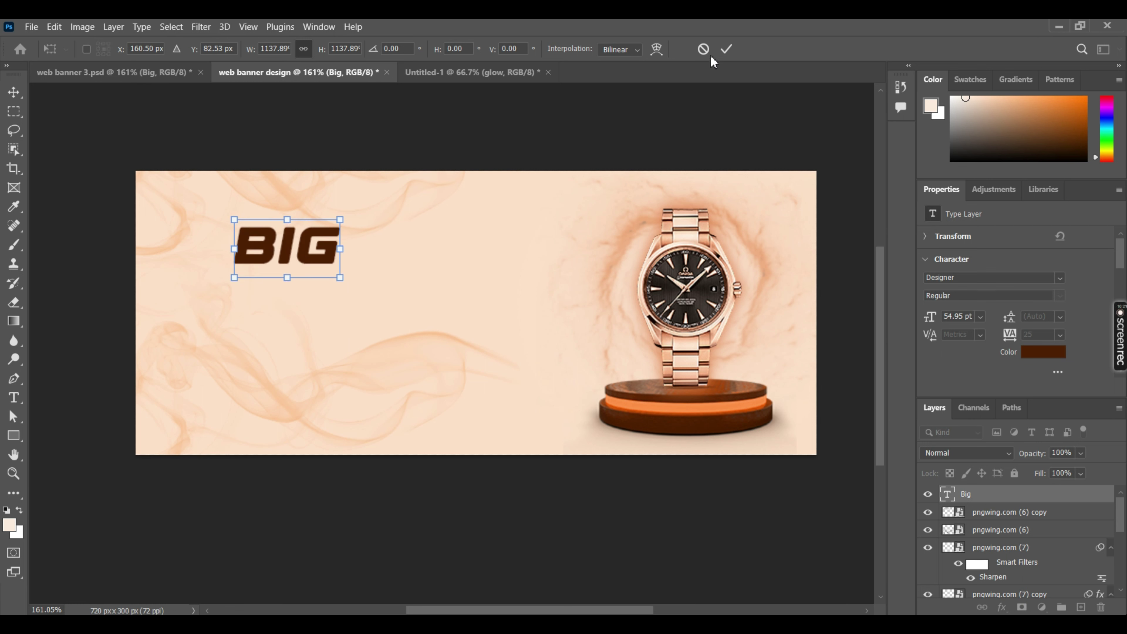
key("Return")
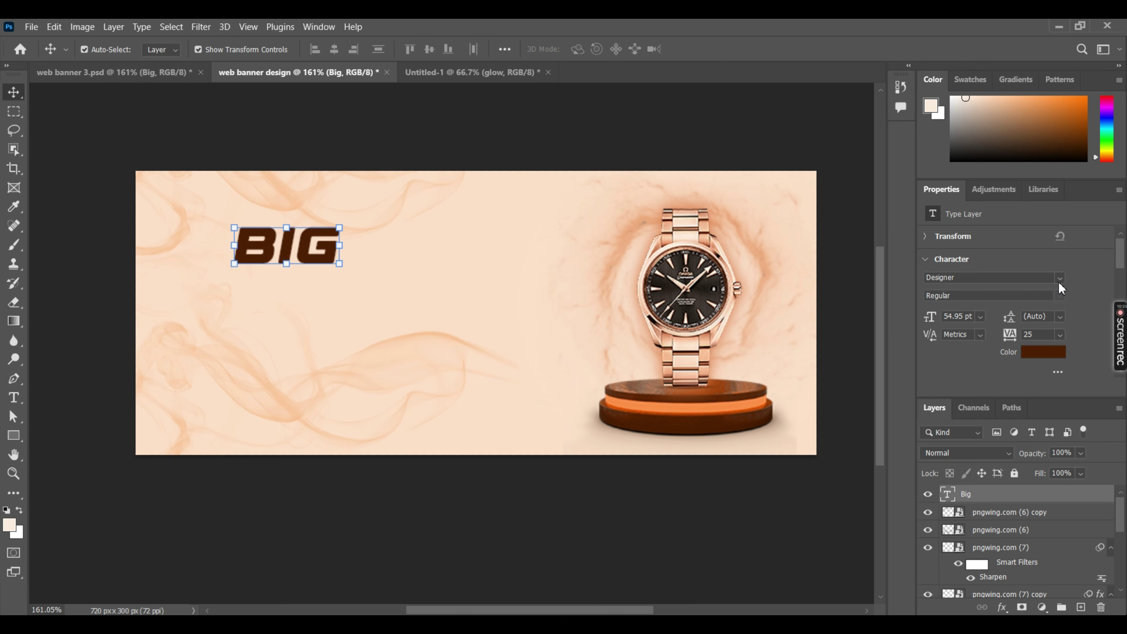
Set BIG's font to Designer
left_click(1059, 277)
scroll(1016, 337, "down", 5)
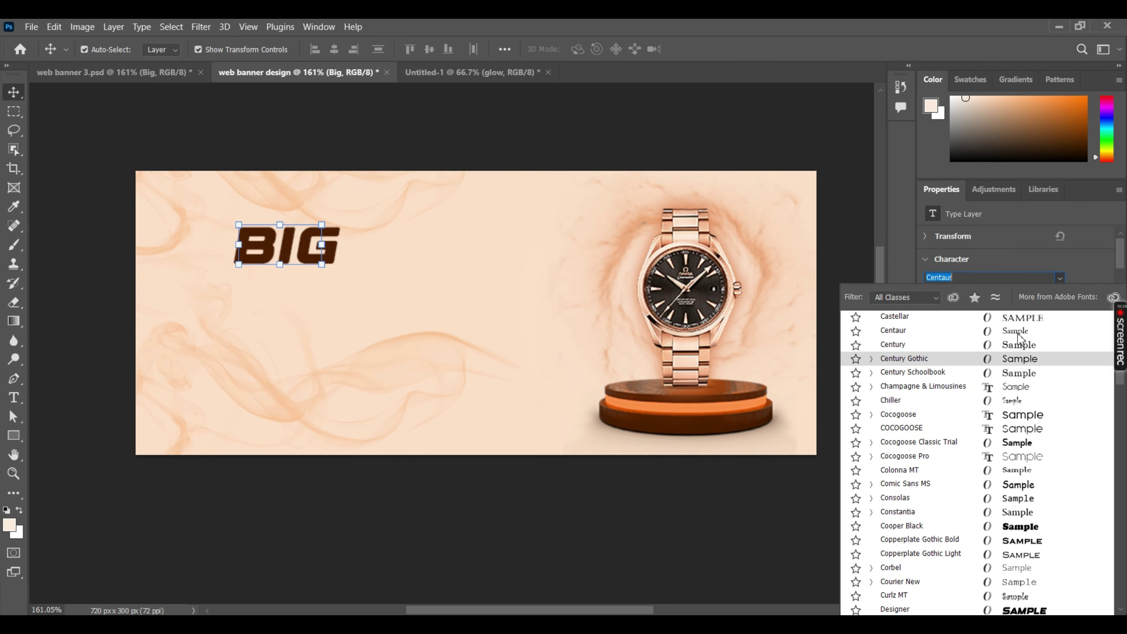
type("s")
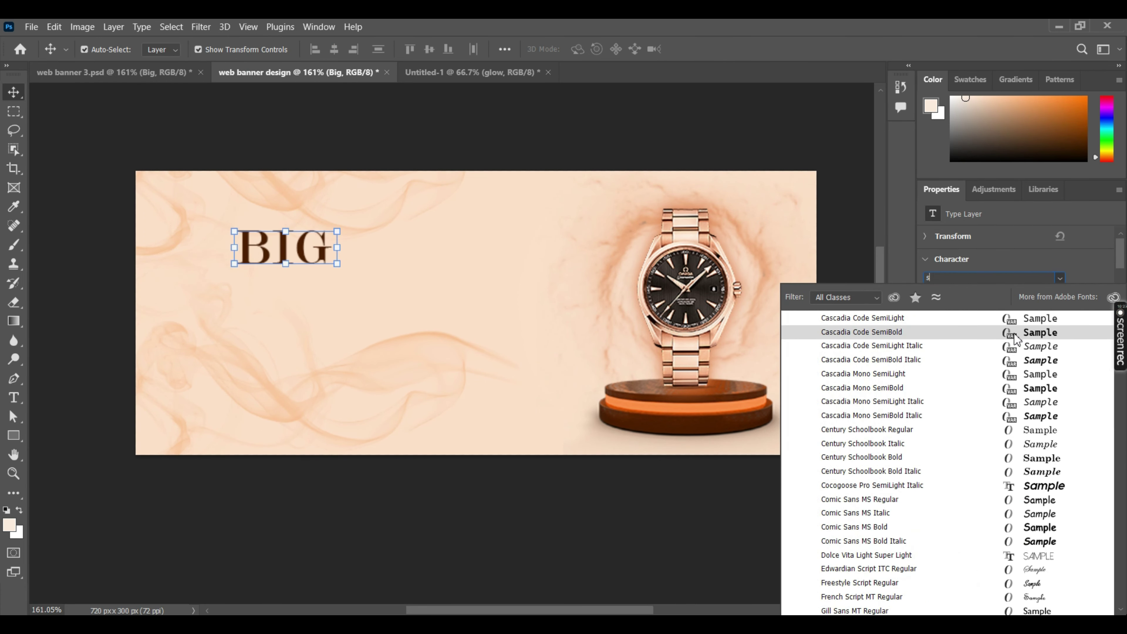
key("BackSpace")
type("de")
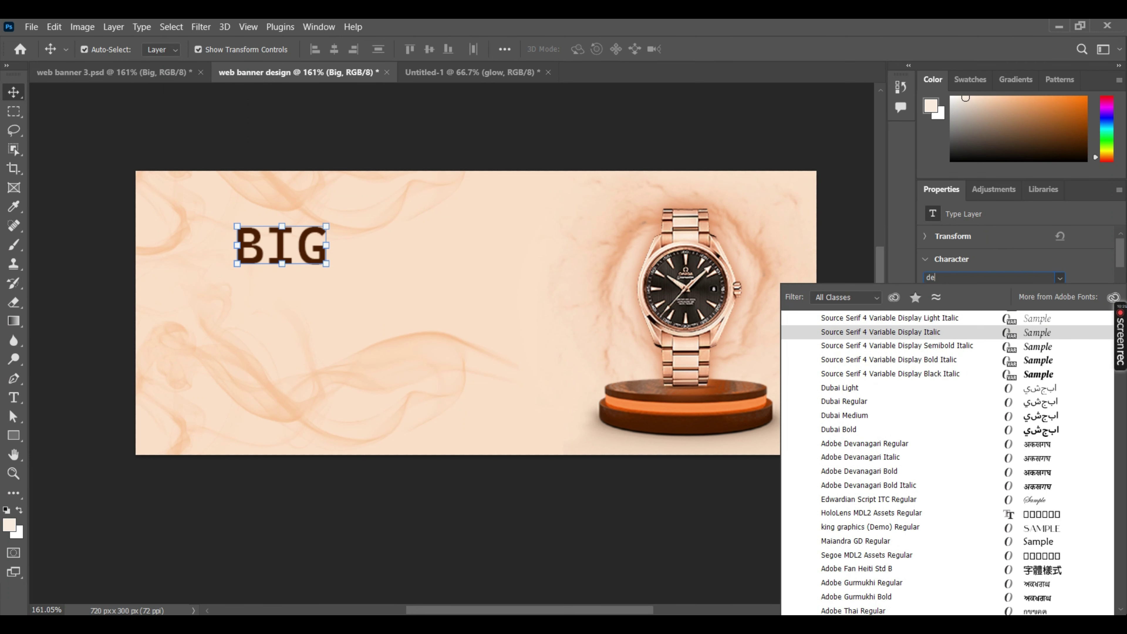
type("signer")
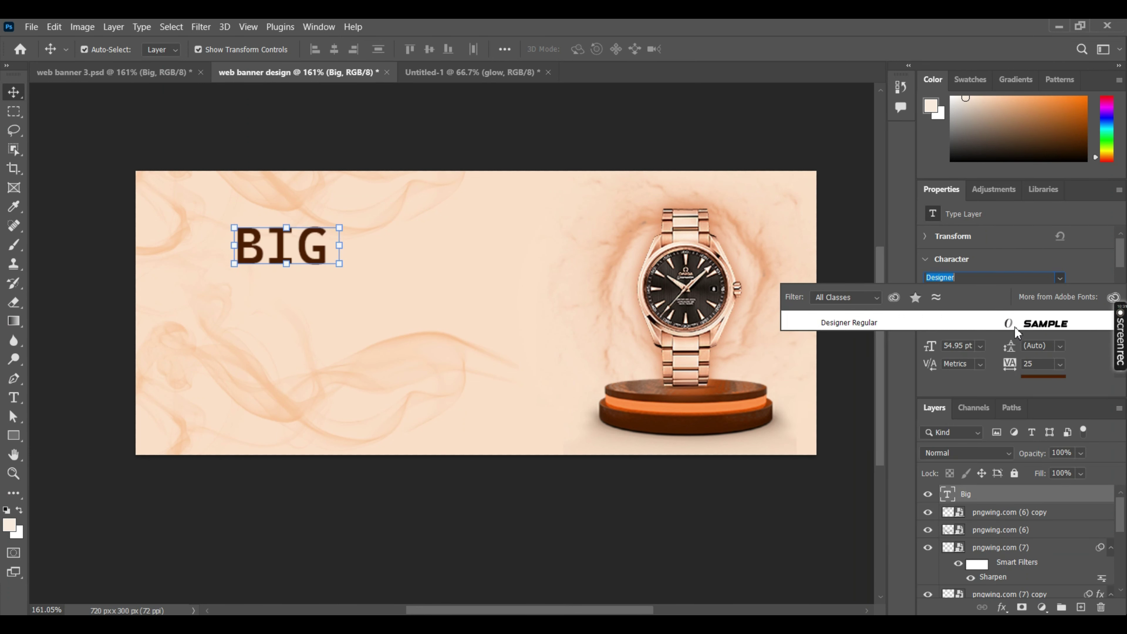
left_click(1014, 323)
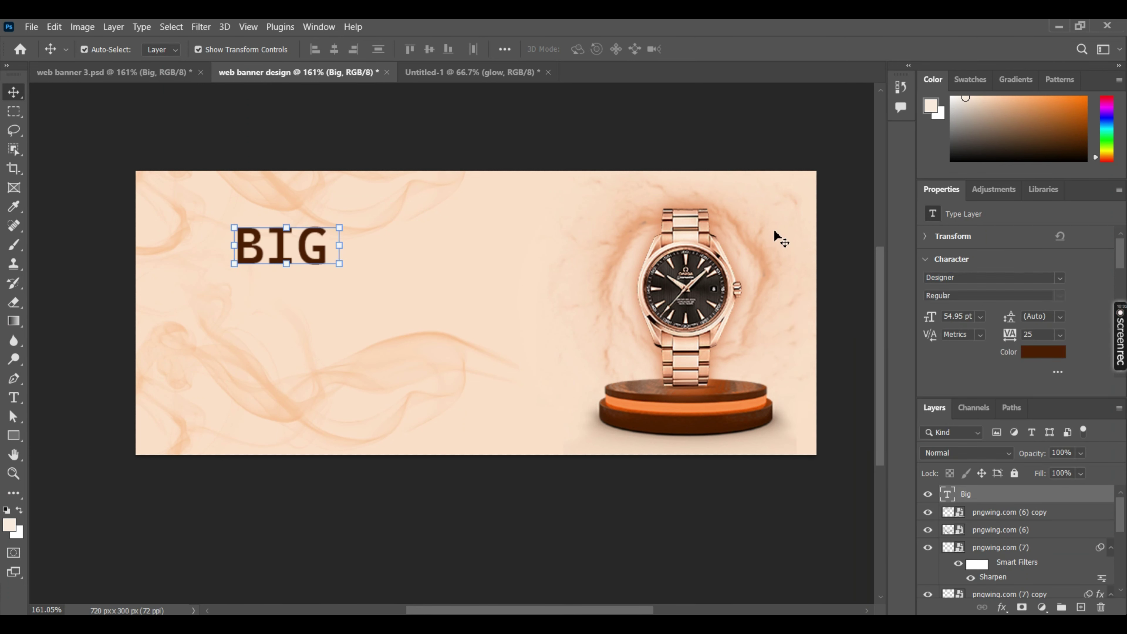
key("Return")
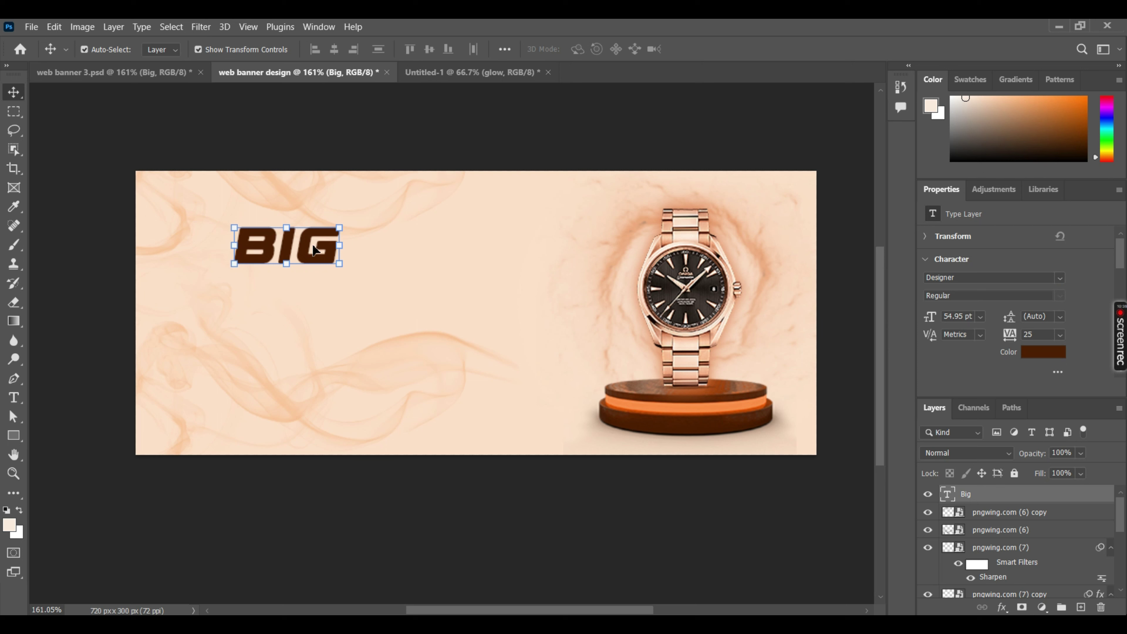
Copy BIG onto a second line below and retype it as FRIDAY
mouse_move(315, 245)
left_mouse_down()
mouse_move(302, 304)
mouse_move(292, 300)
left_mouse_up()
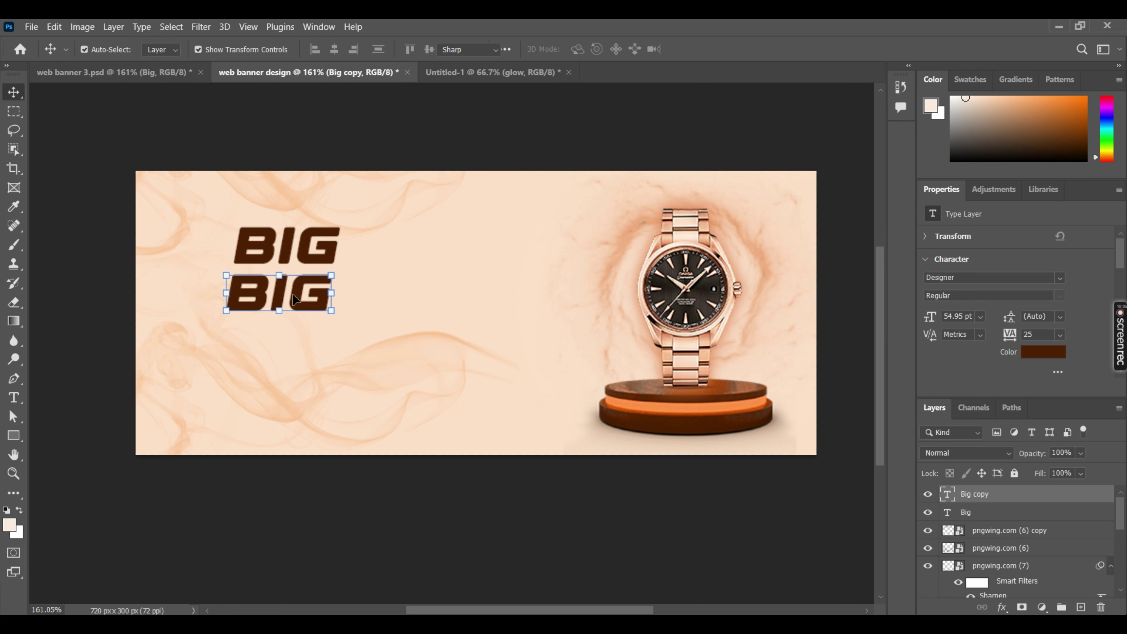
double_click(293, 293)
type("FRI")
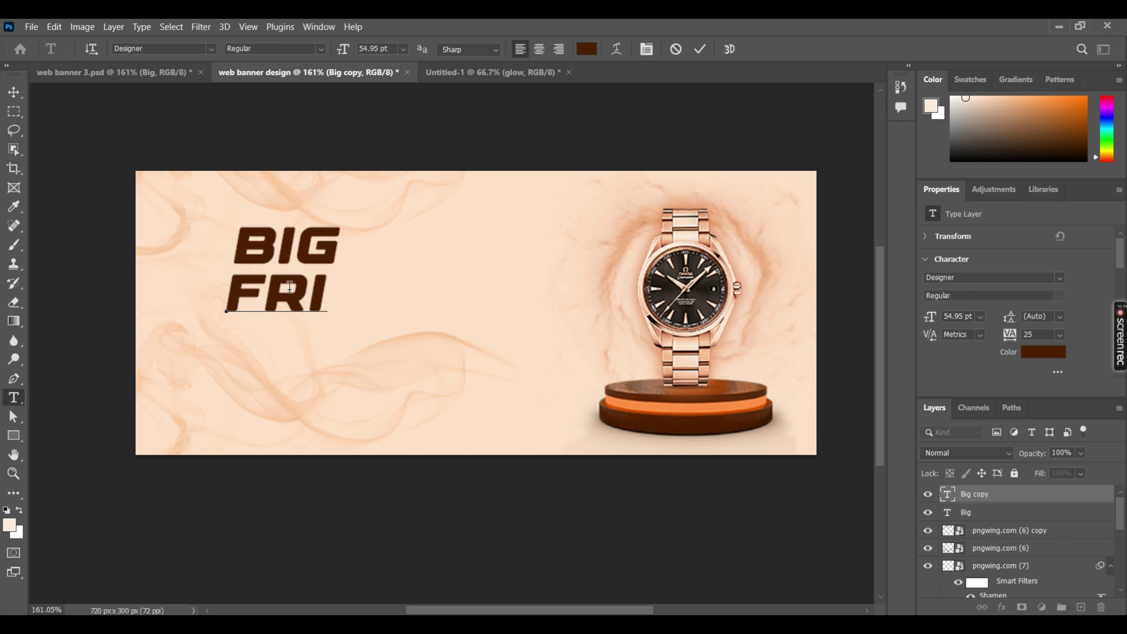
type("DAY")
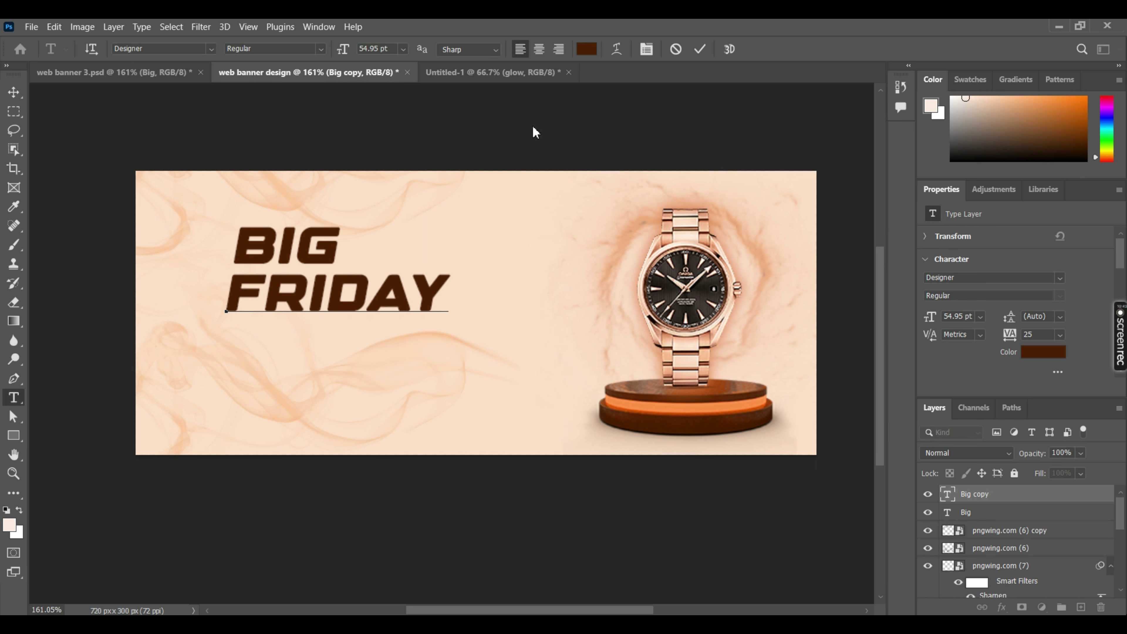
left_click(700, 50)
key("v")
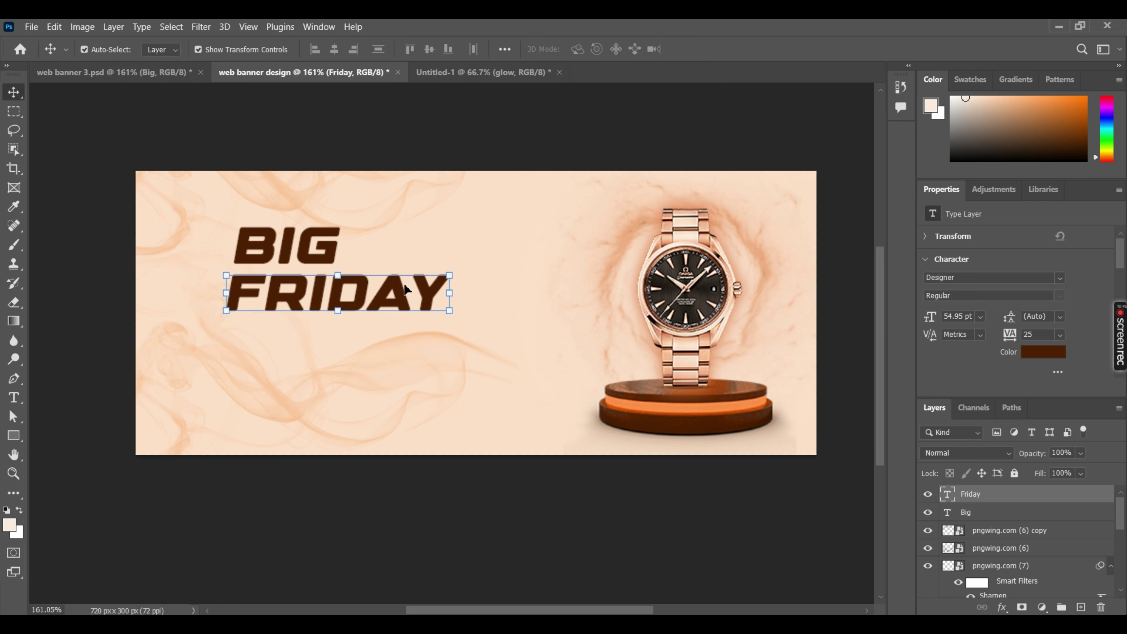
Copy FRIDAY onto a third line reading SALE and open its layer style settings
left_click_drag(401, 289, 400, 340)
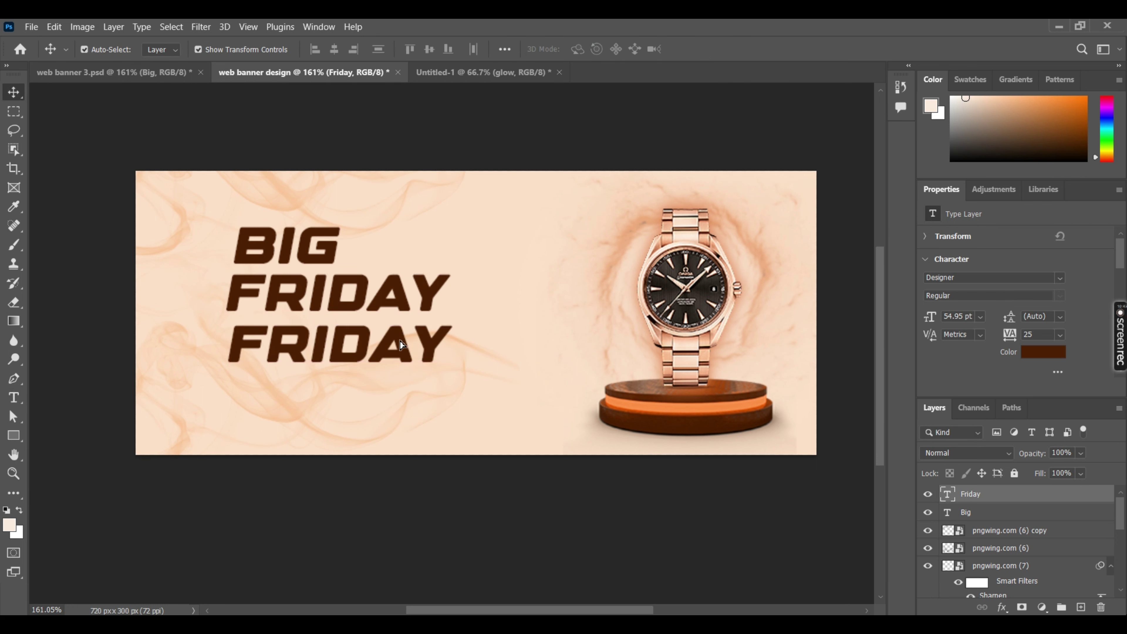
double_click(401, 339)
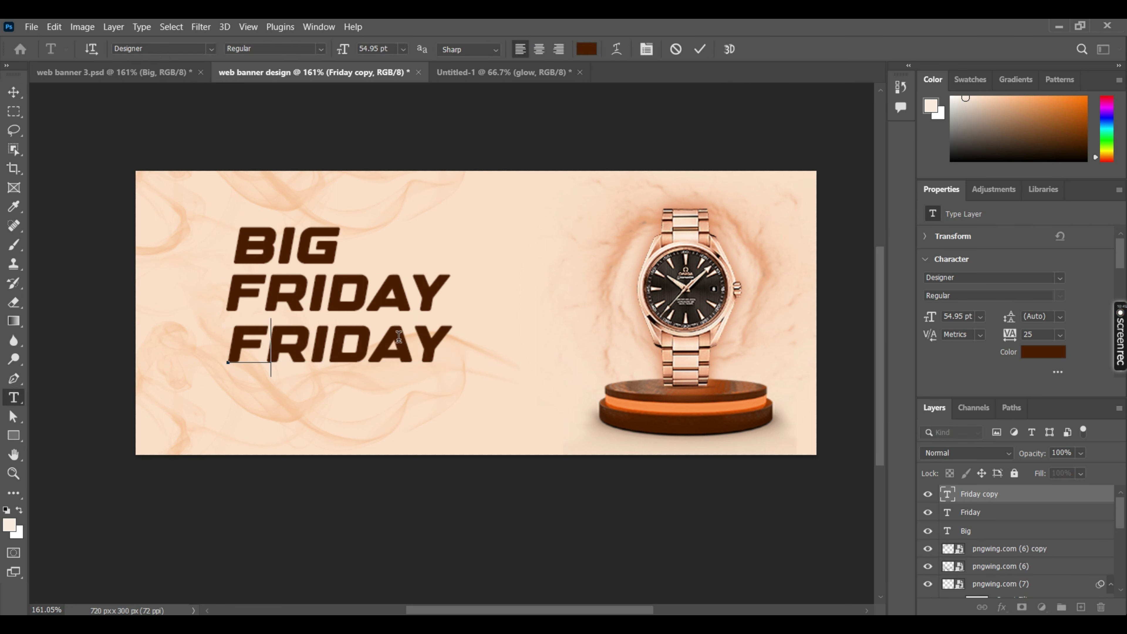
type("SALE")
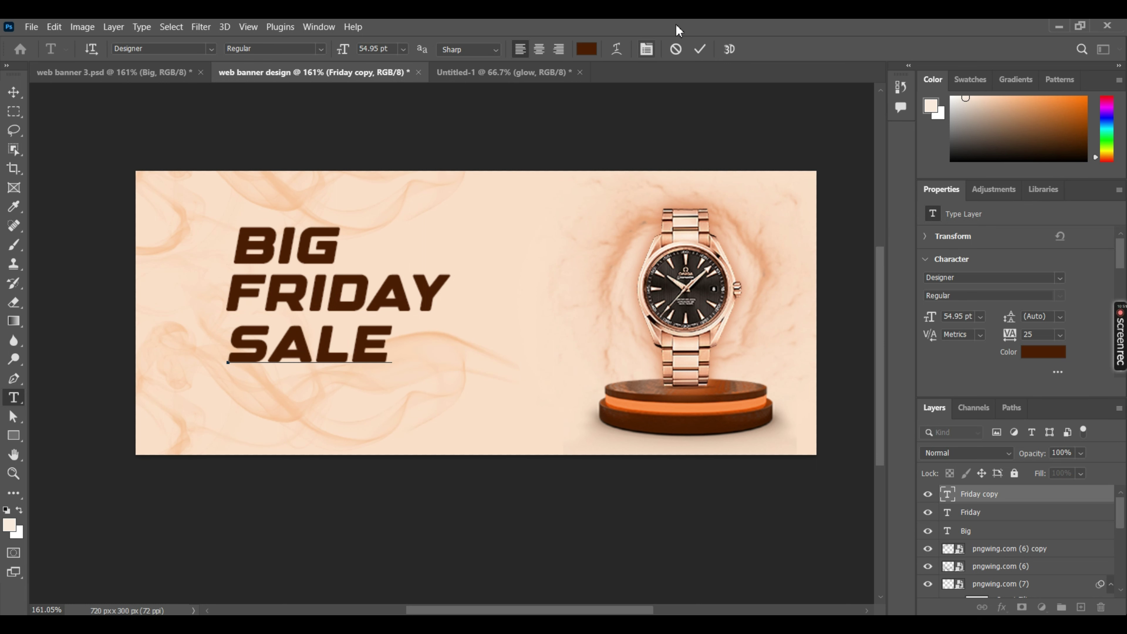
left_click(700, 49)
key("v")
right_click(967, 494)
left_click(839, 39)
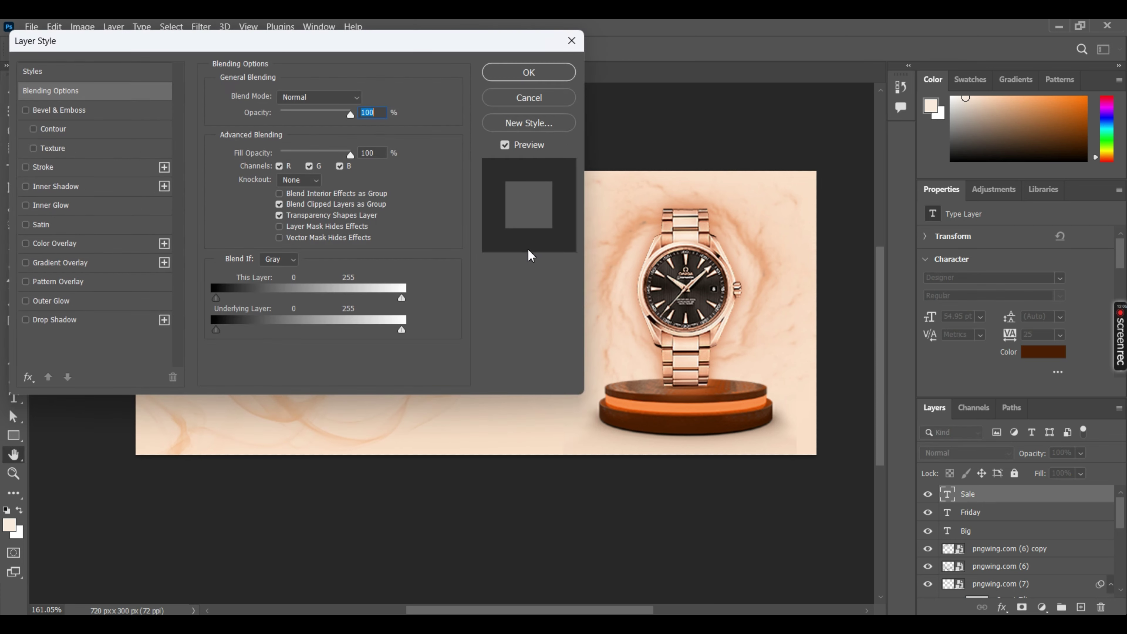
Apply an orange Gradient Overlay at 90° and 150% scale to SALE
left_click(69, 266)
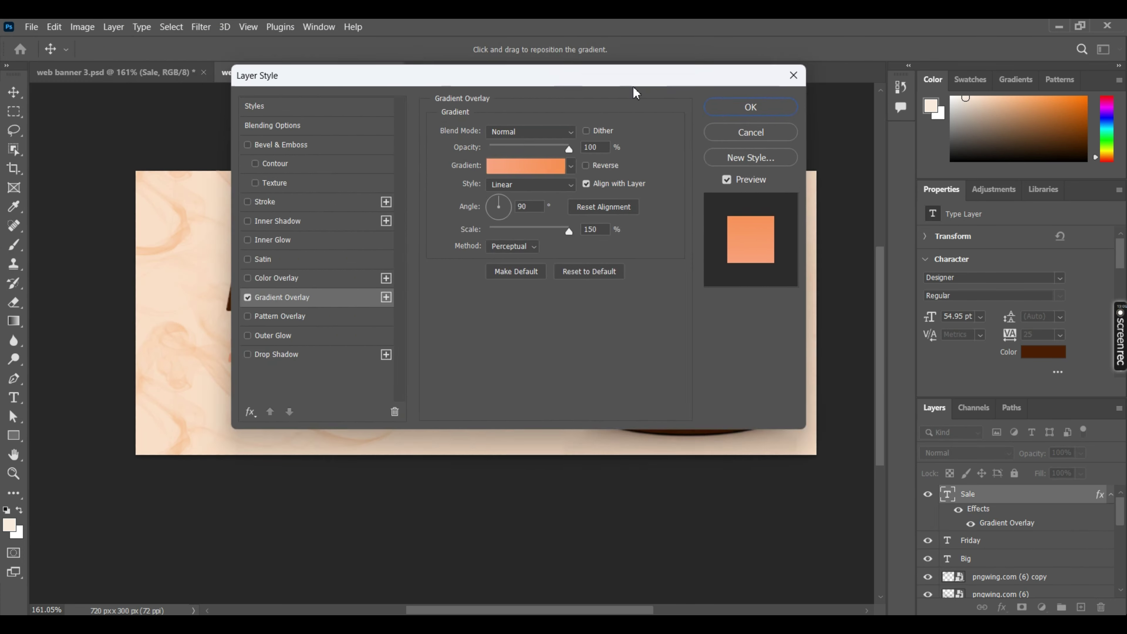
left_click_drag(383, 41, 812, 59)
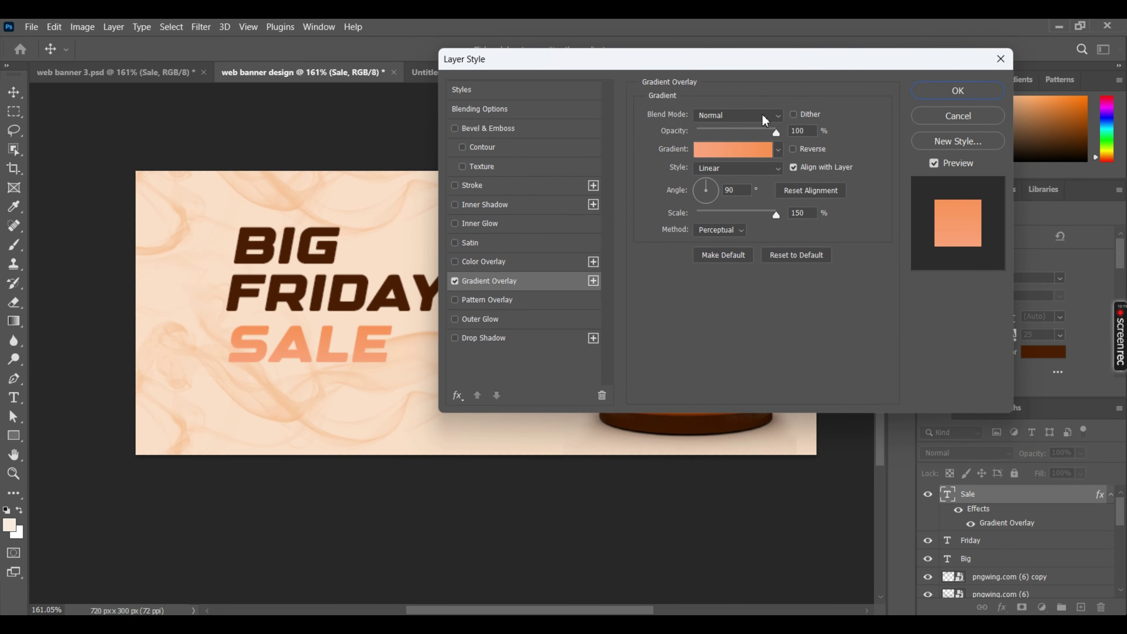
left_click(967, 95)
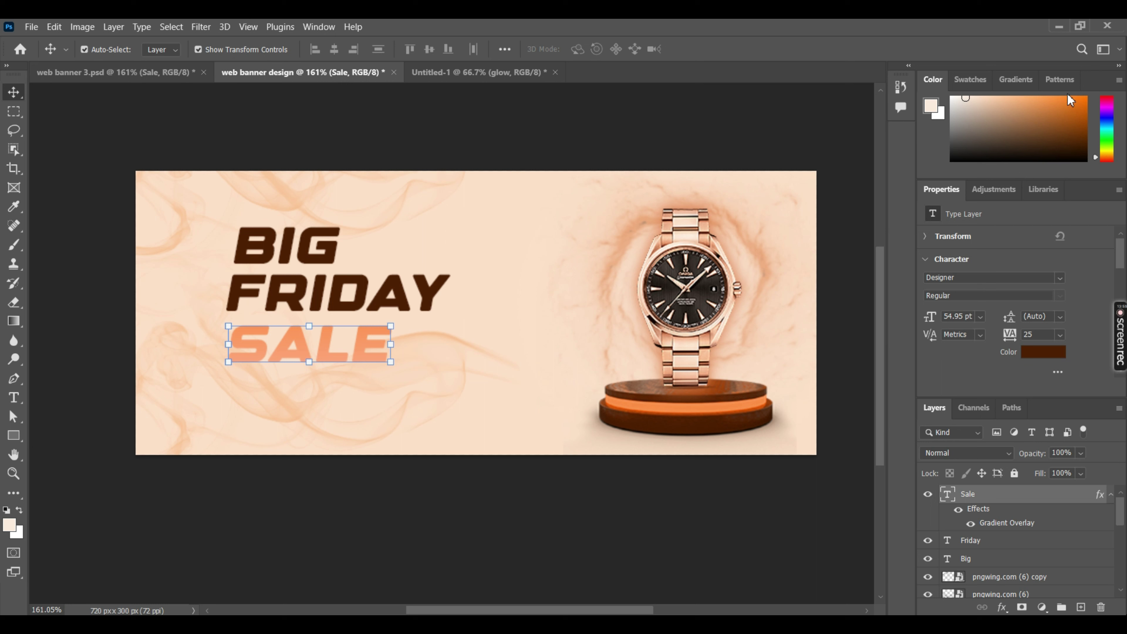
Select the Big layer and enable a Gradient Overlay in its layer style
left_click(302, 252)
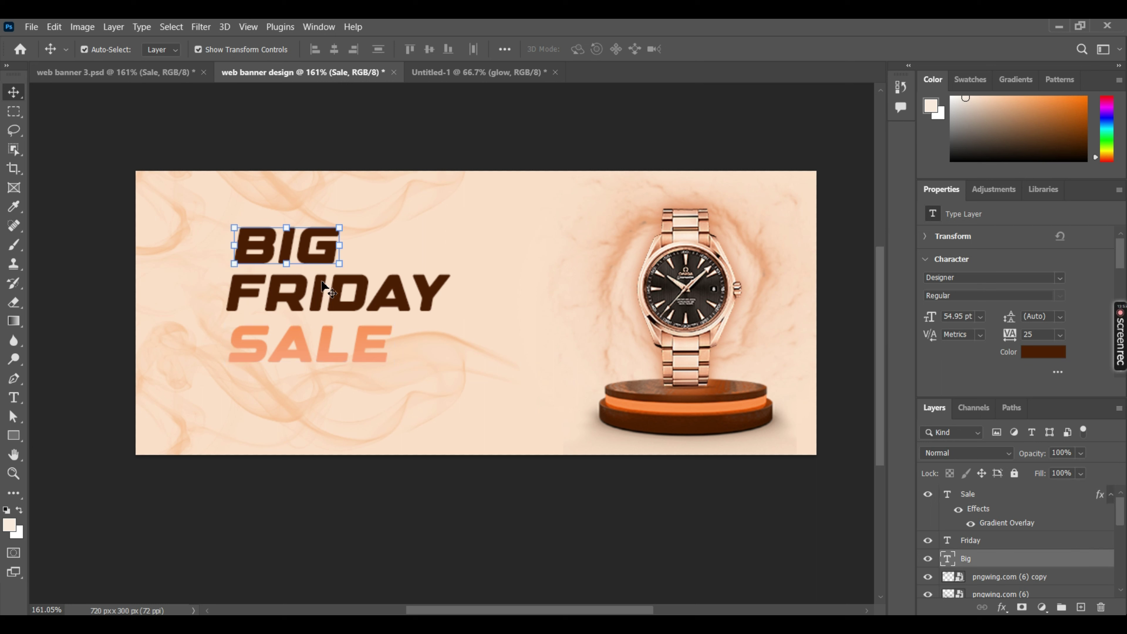
double_click(973, 561)
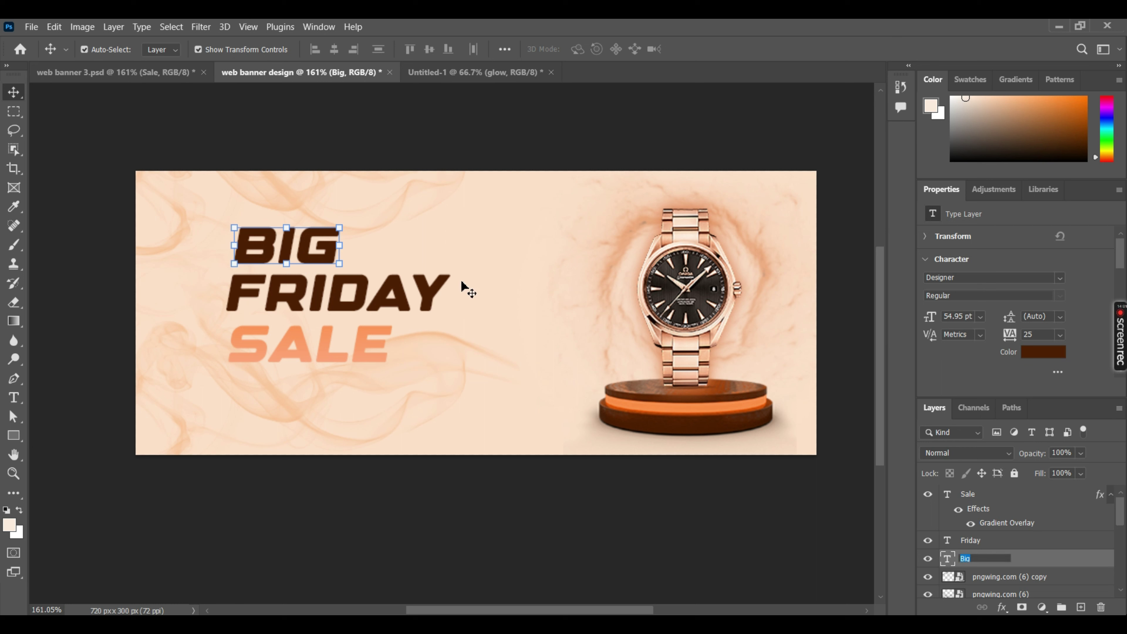
left_click(952, 561)
double_click(949, 560)
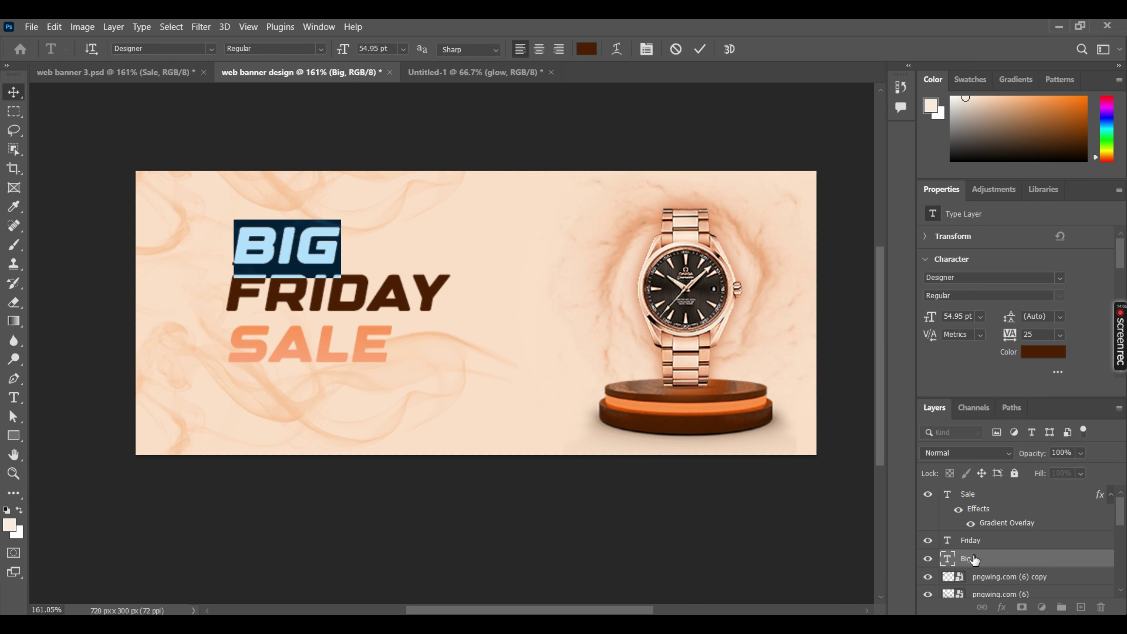
right_click(974, 560)
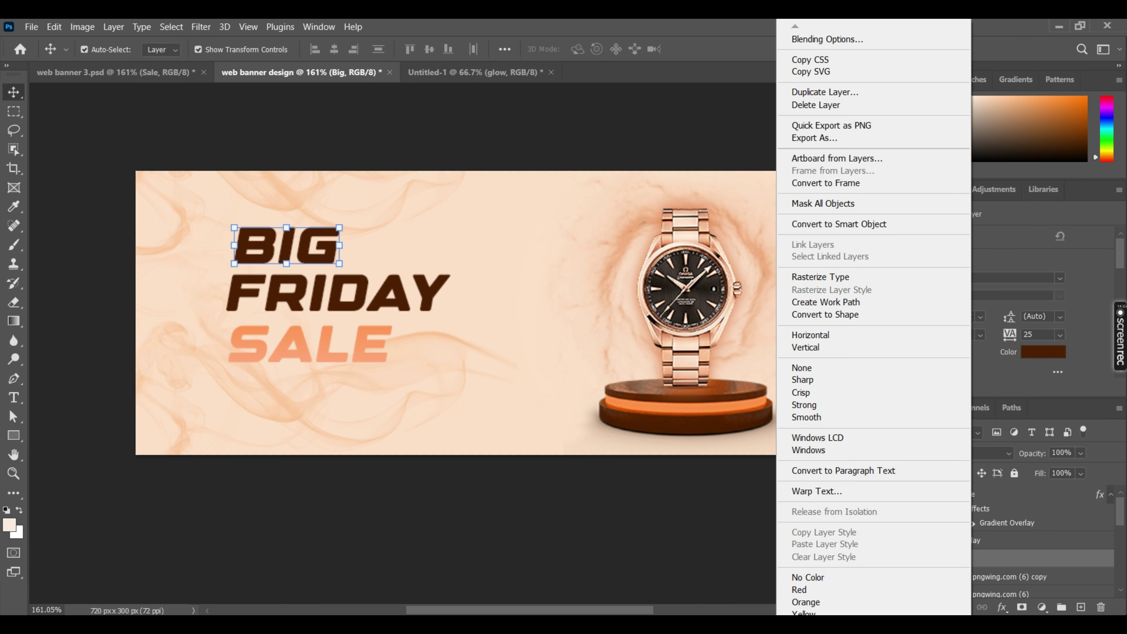
left_click(872, 38)
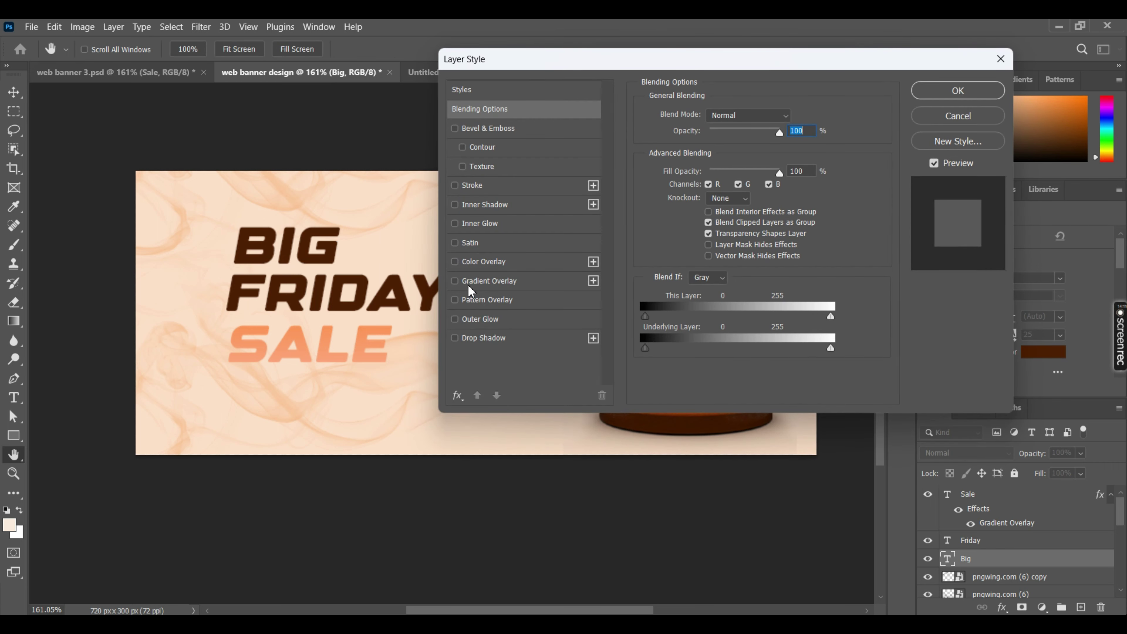
left_click(470, 284)
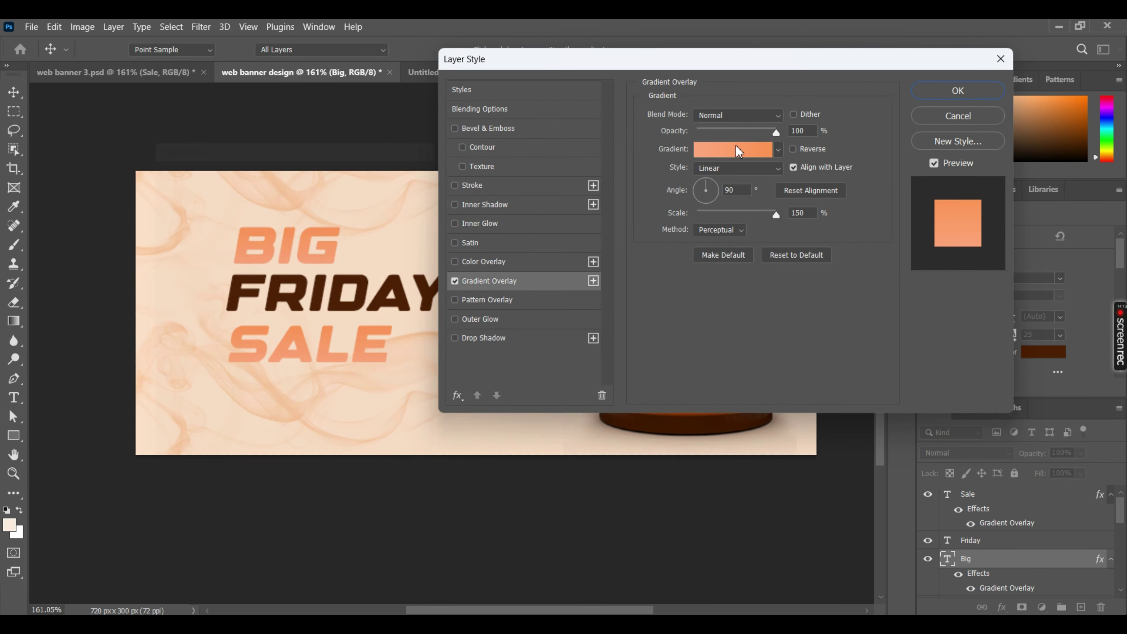
Set the gradient's stops to salmon and orange and apply the overlay to BIG
left_click(737, 151)
mouse_move(283, 124)
left_mouse_down()
mouse_move(857, 28)
mouse_move(837, 35)
left_mouse_up()
left_click(705, 303)
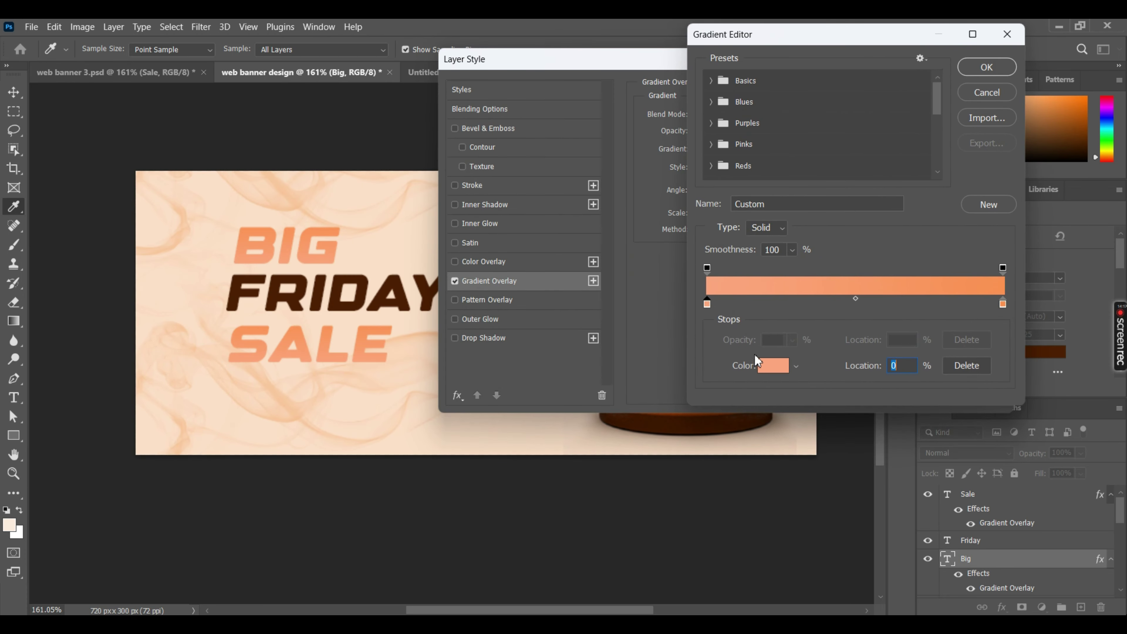
left_click(769, 367)
left_click(1040, 161)
left_click(1003, 303)
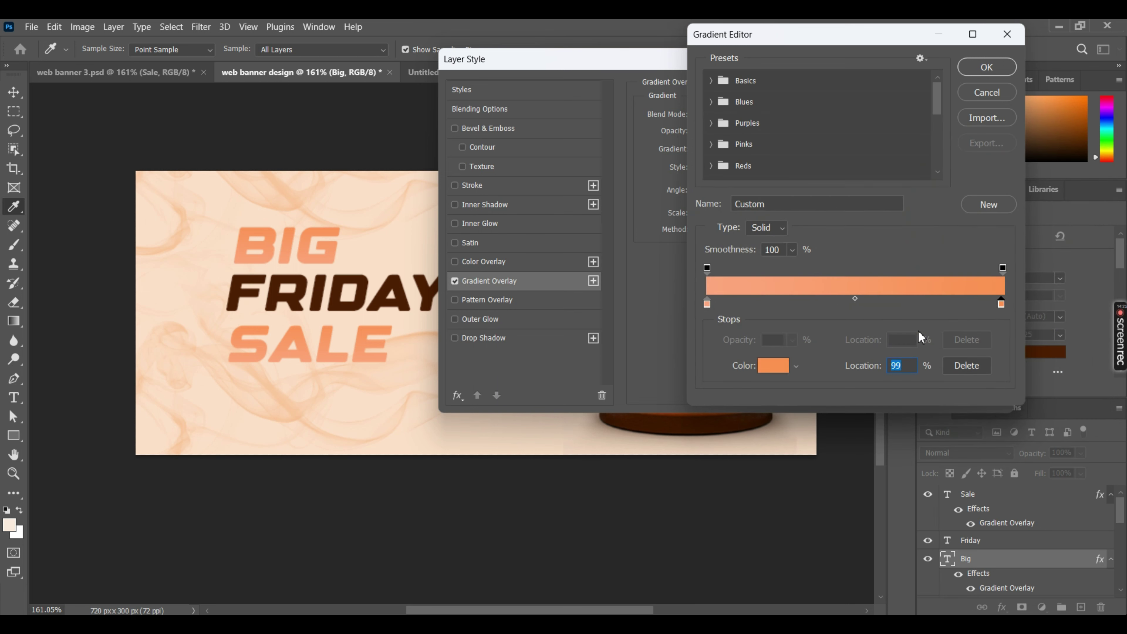
left_click(773, 365)
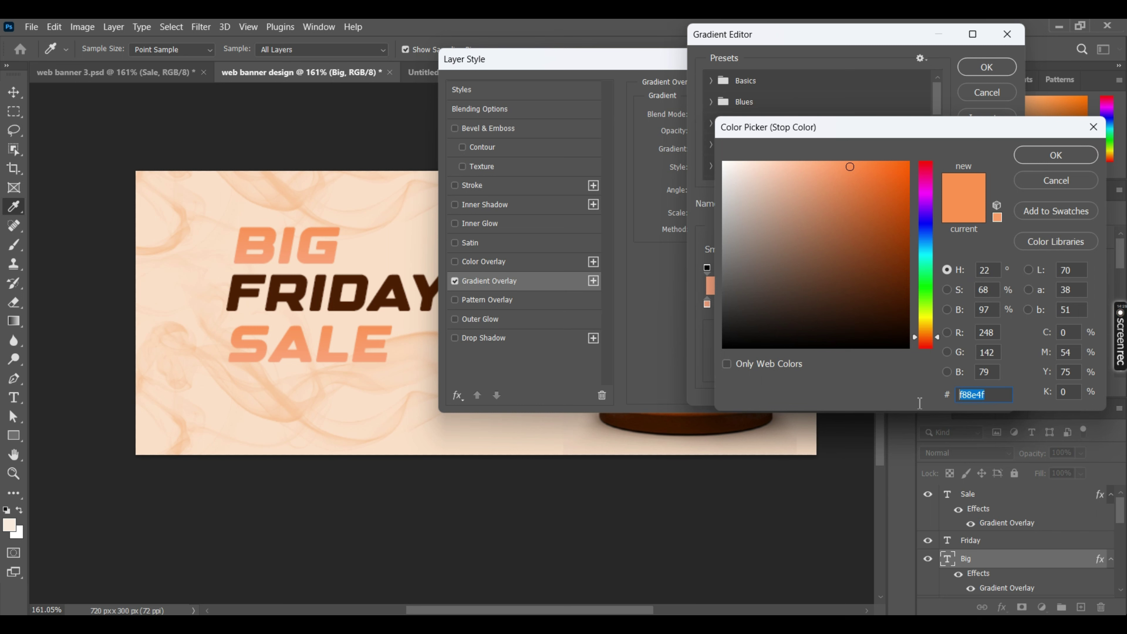
left_click(1065, 154)
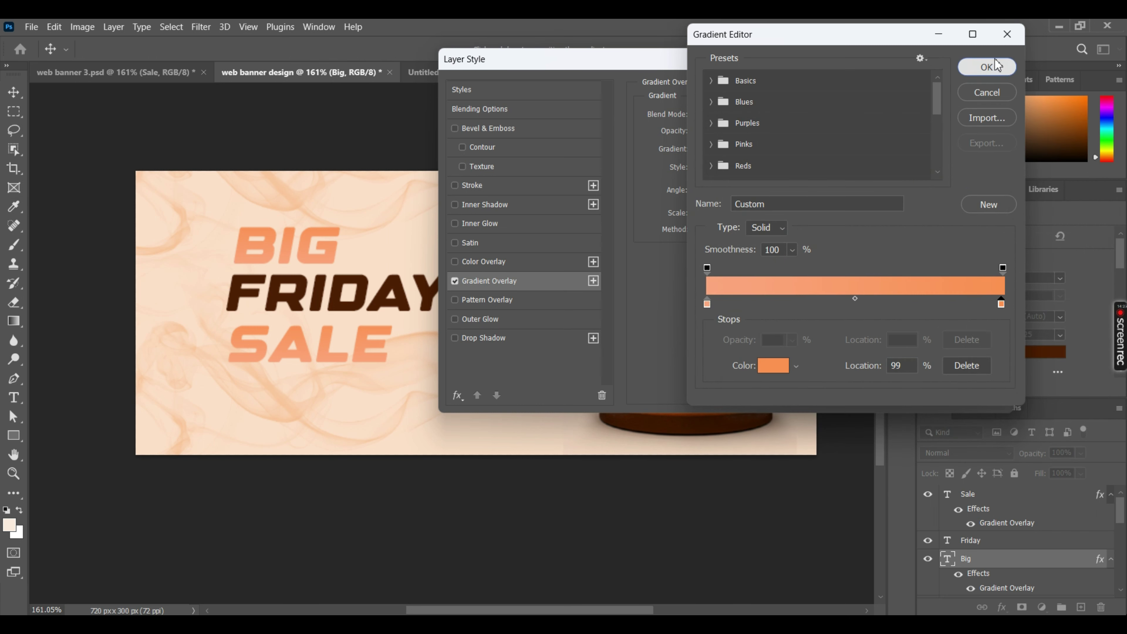
left_click(988, 67)
left_click(956, 93)
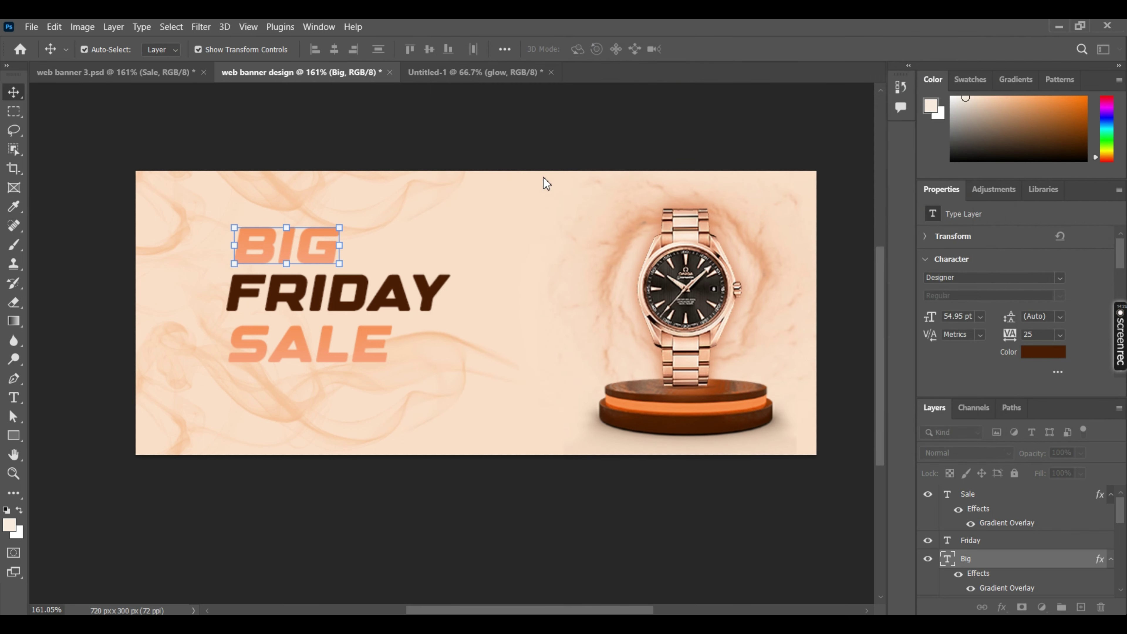
Shrink BIG to about 71% and SALE to about half, placing SALE under FRIDAY's right end
mouse_move(345, 248)
left_mouse_down()
mouse_move(313, 240)
mouse_move(290, 256)
left_mouse_up()
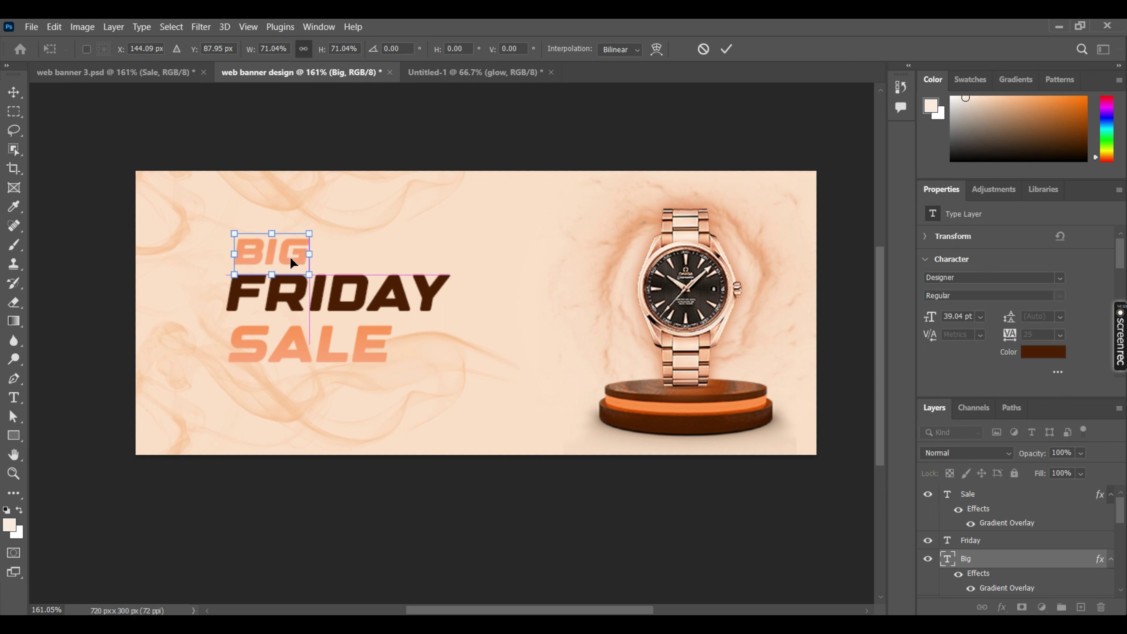
left_click(725, 49)
left_click(359, 333)
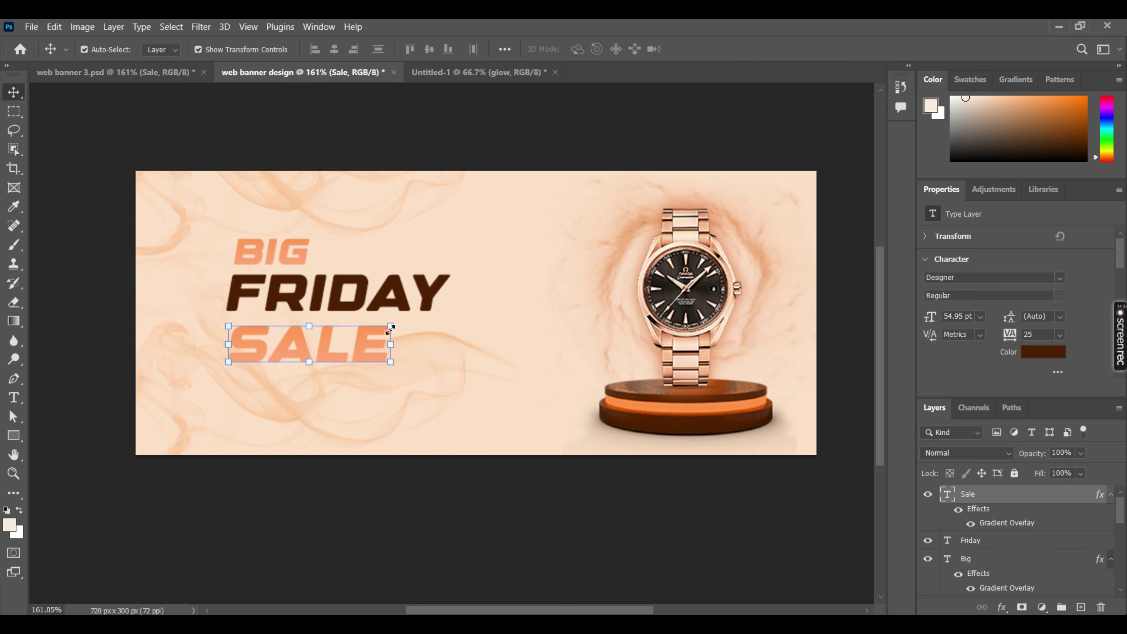
key("ctrl+t")
mouse_move(374, 346)
left_mouse_down()
mouse_move(273, 351)
mouse_move(439, 328)
left_mouse_up()
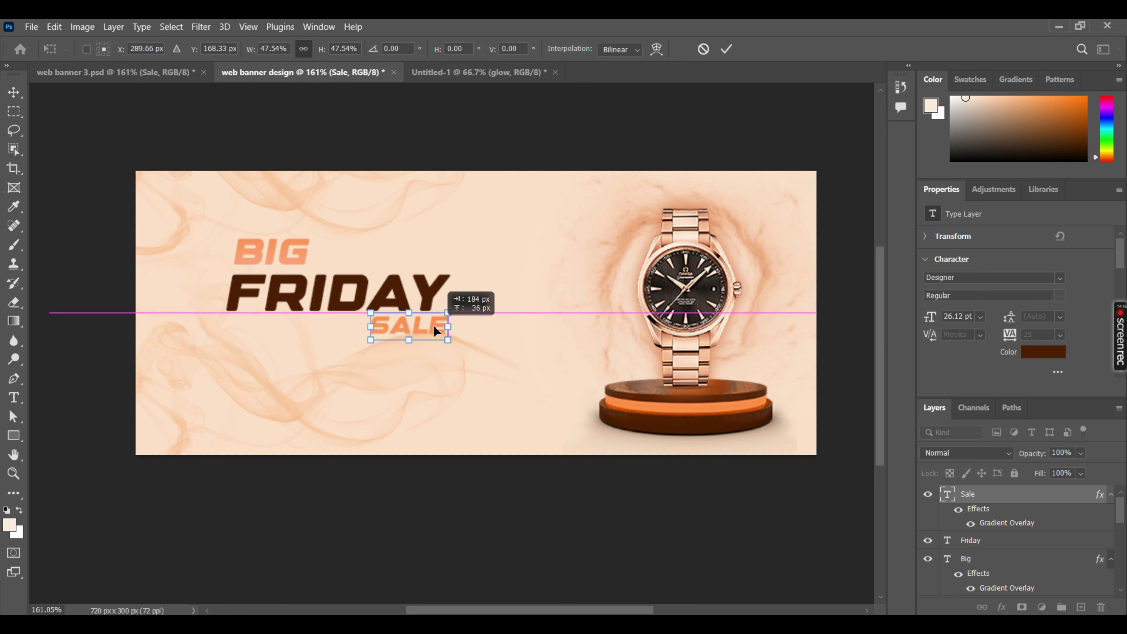
left_click_drag(438, 328, 414, 333)
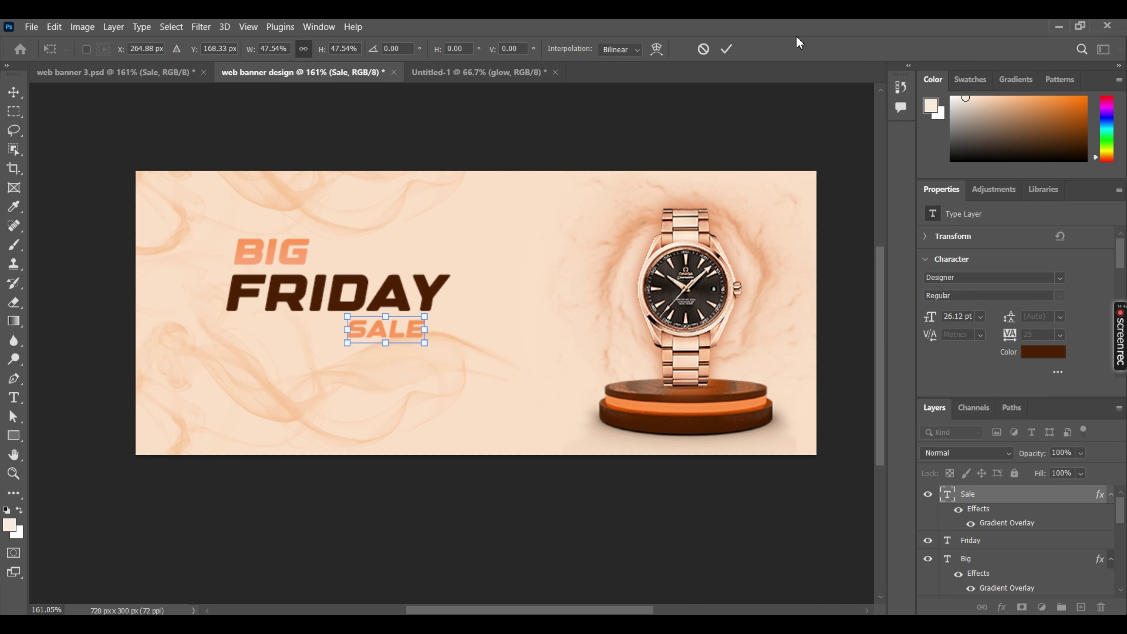
left_click(675, 103)
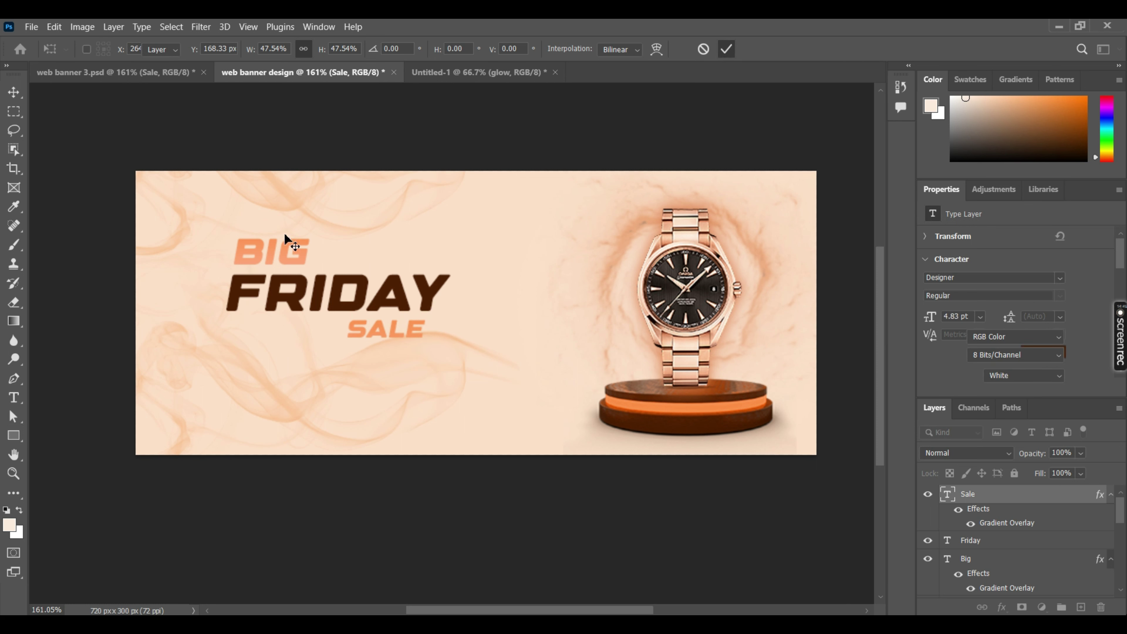
Select all three headline words and shift the whole block left
left_click(400, 317)
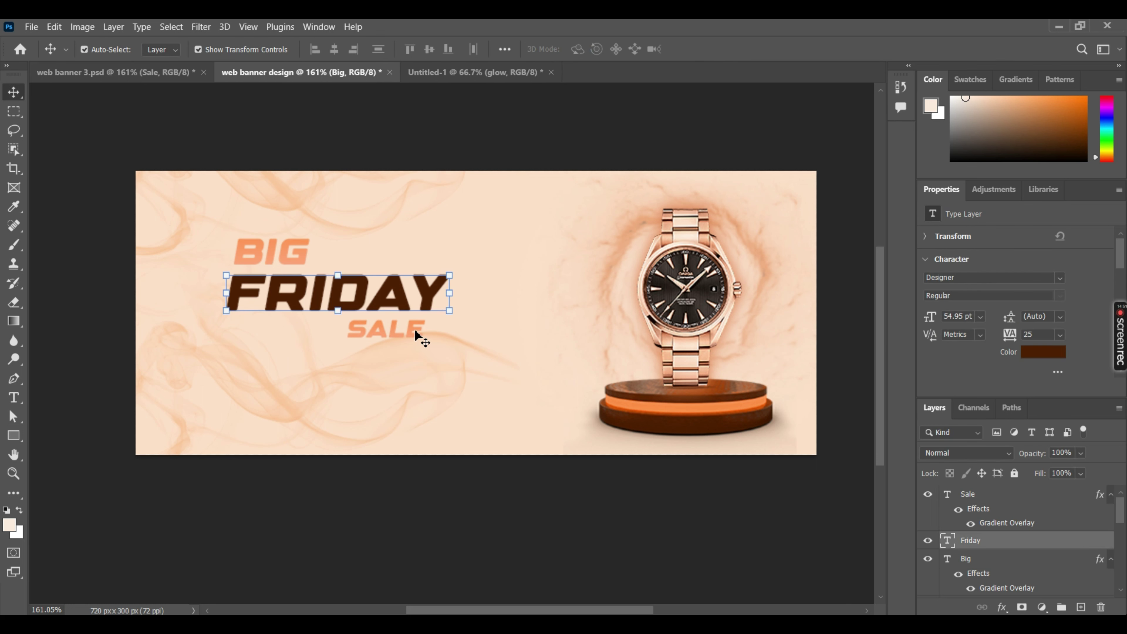
key("ctrl+t")
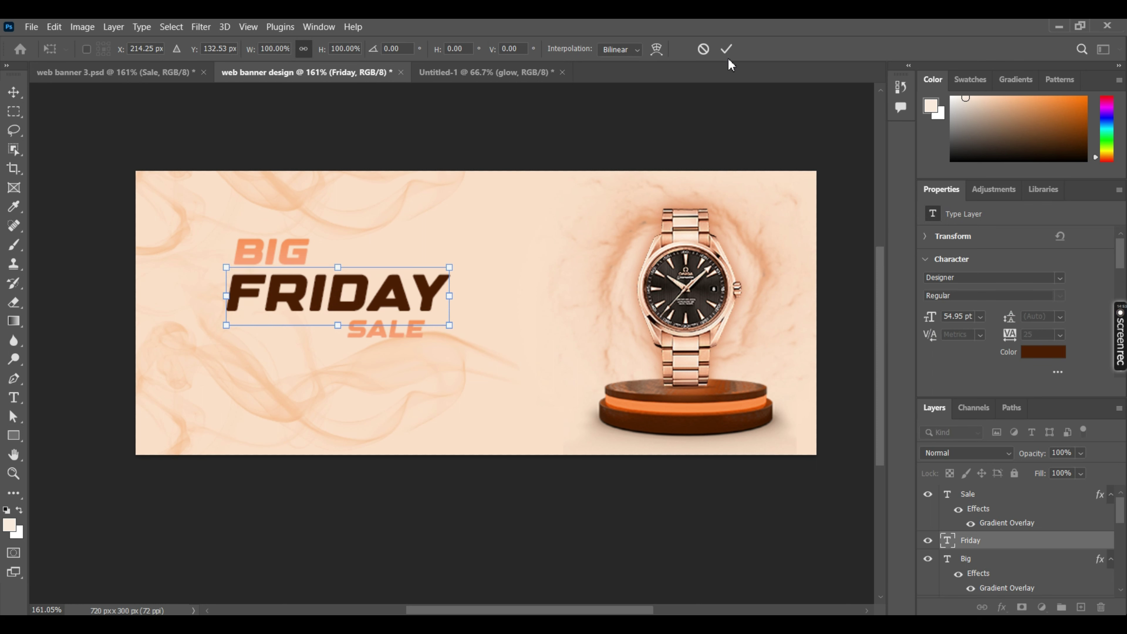
left_click(726, 50)
left_click(419, 331)
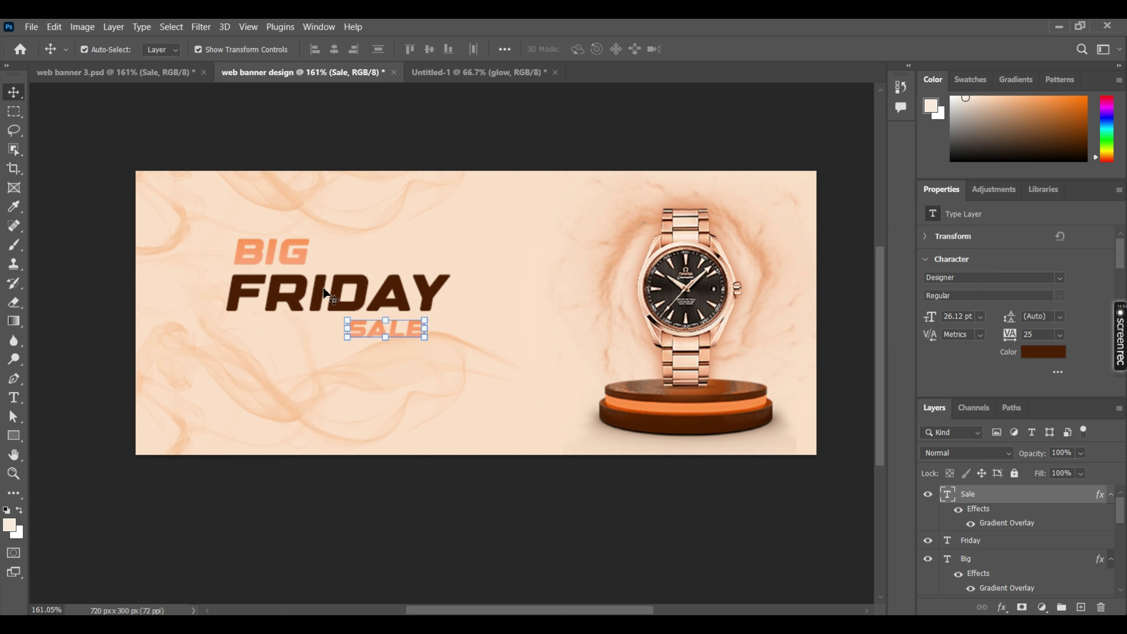
left_click(289, 246)
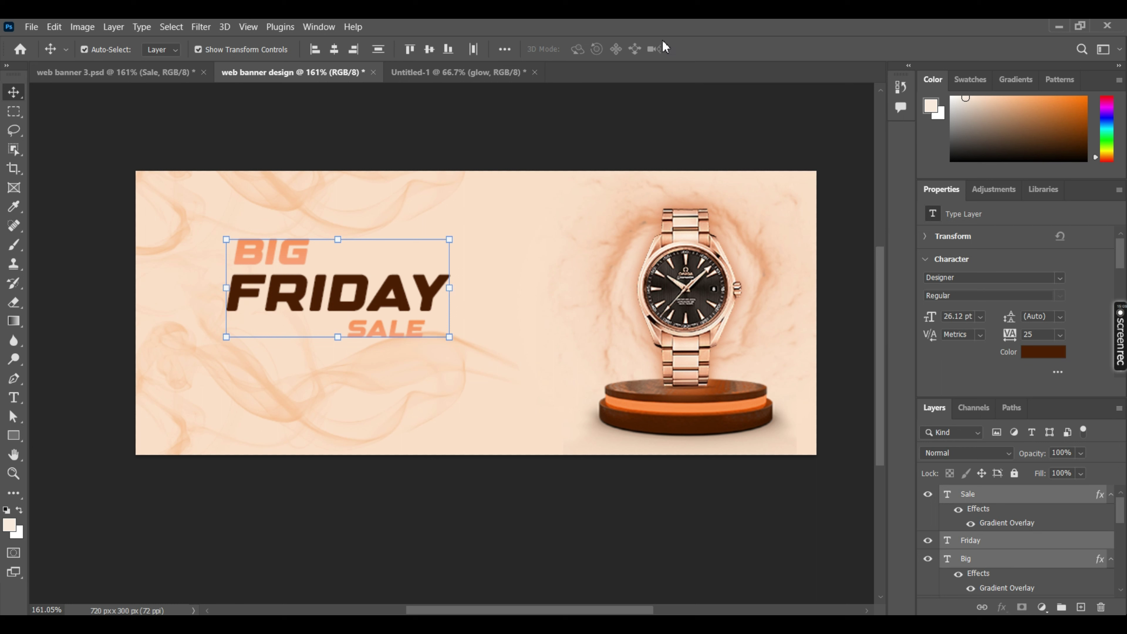
left_click_drag(361, 297, 309, 310)
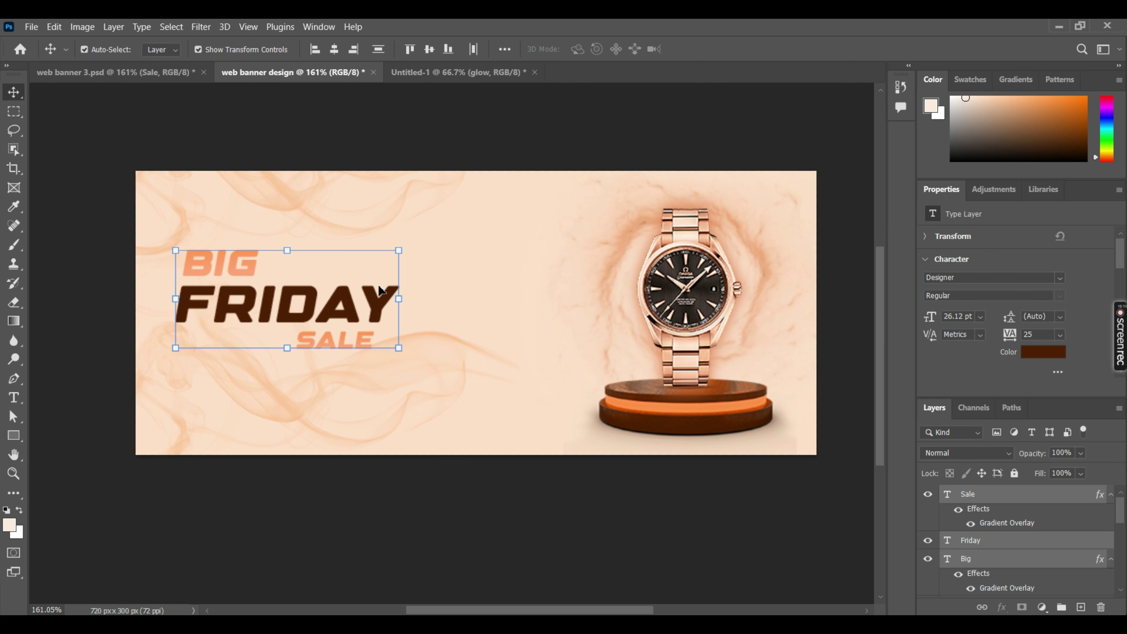
left_click(452, 273)
Enlarge SALE to about 112% (29.2 pt) and nudge it right under FRIDAY
left_click(356, 344)
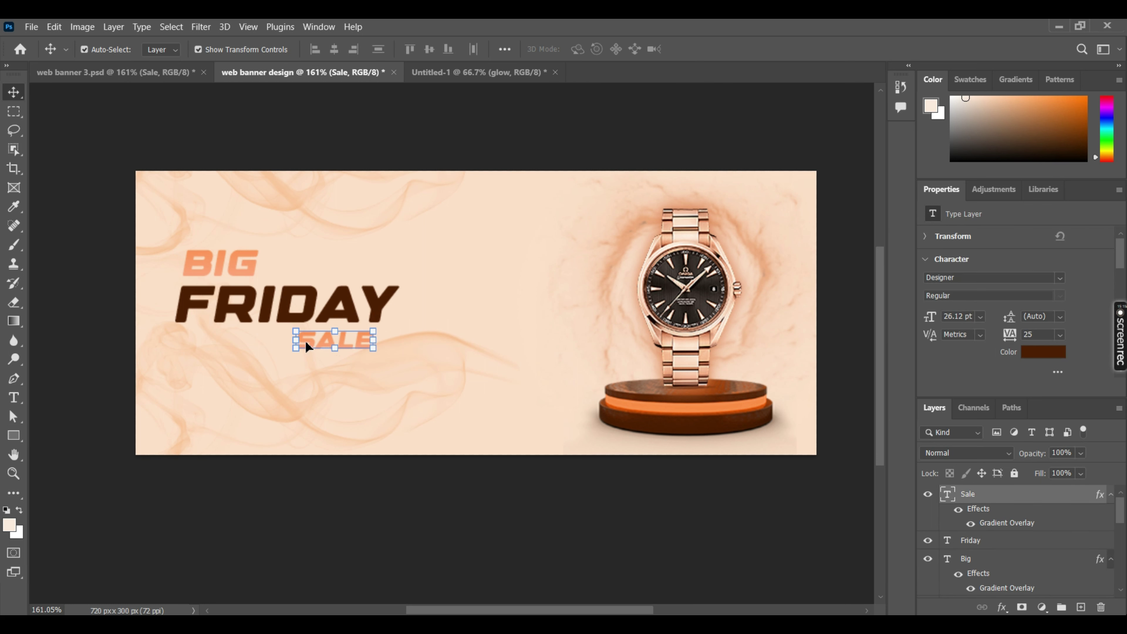
left_click_drag(296, 342, 287, 342)
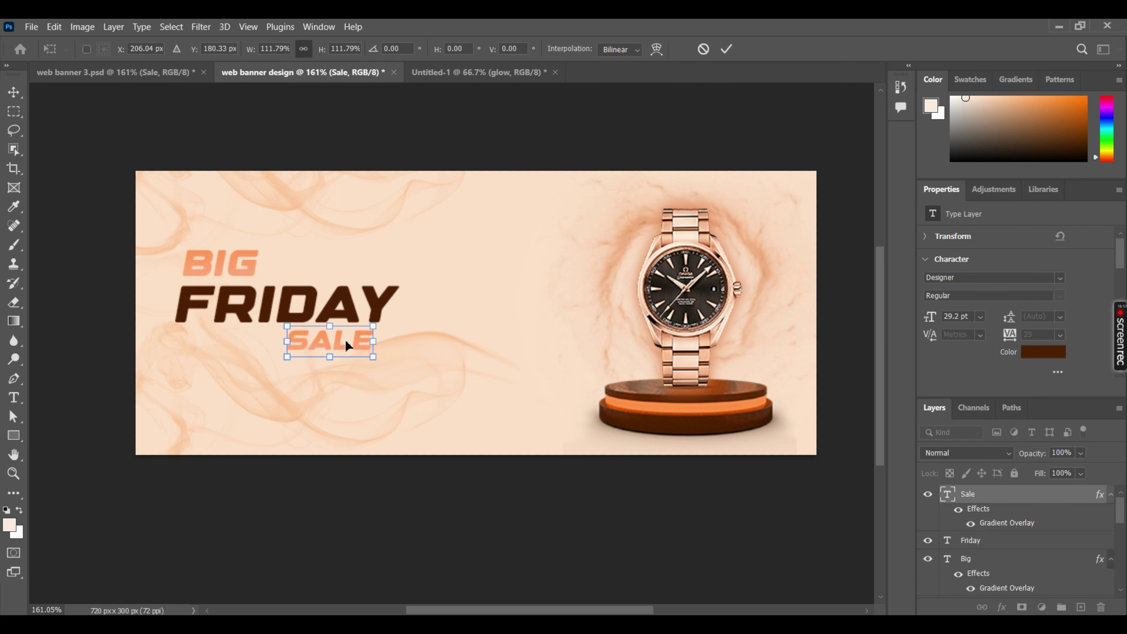
left_click(725, 48)
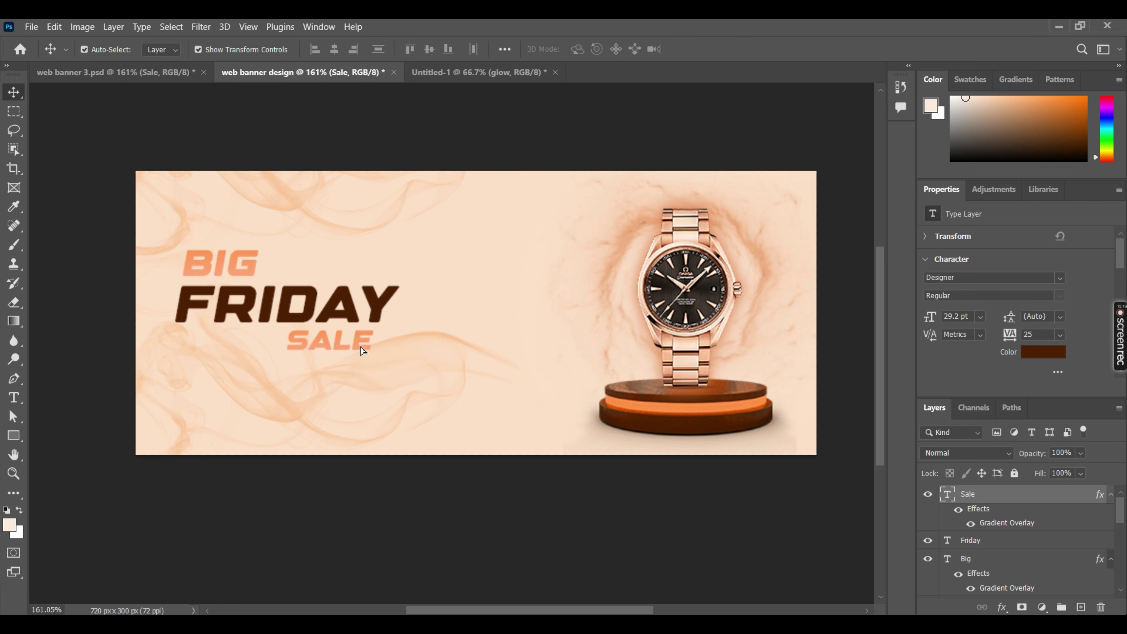
left_click_drag(360, 353, 369, 351)
left_click(216, 266)
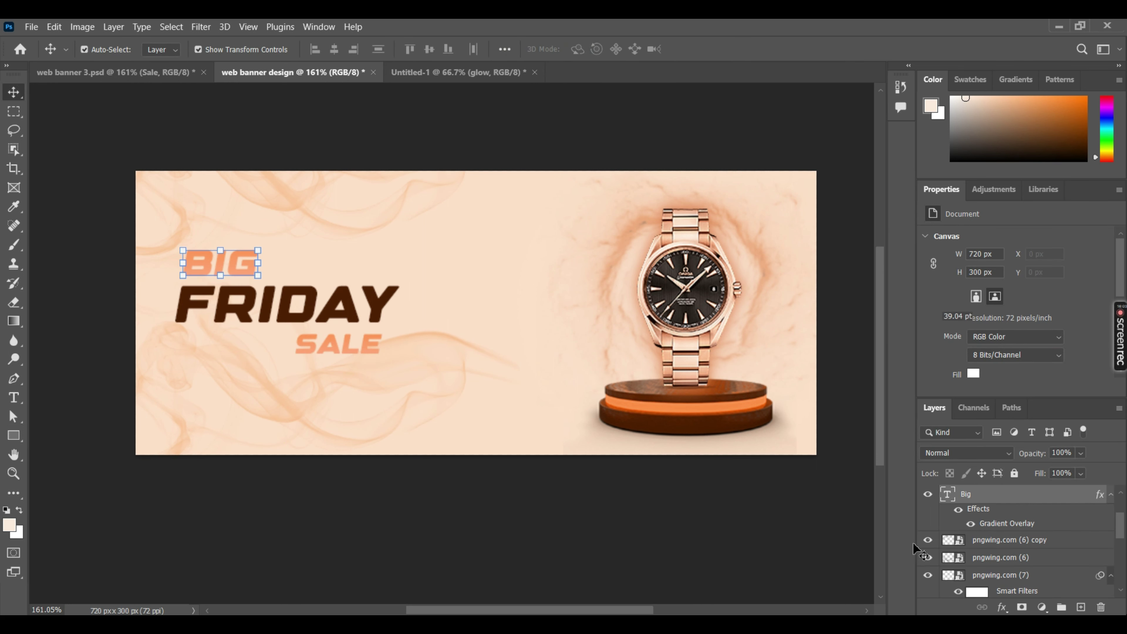
Add a drop shadow with 5 px distance to the BIG layer
right_click(978, 506)
left_click(853, 41)
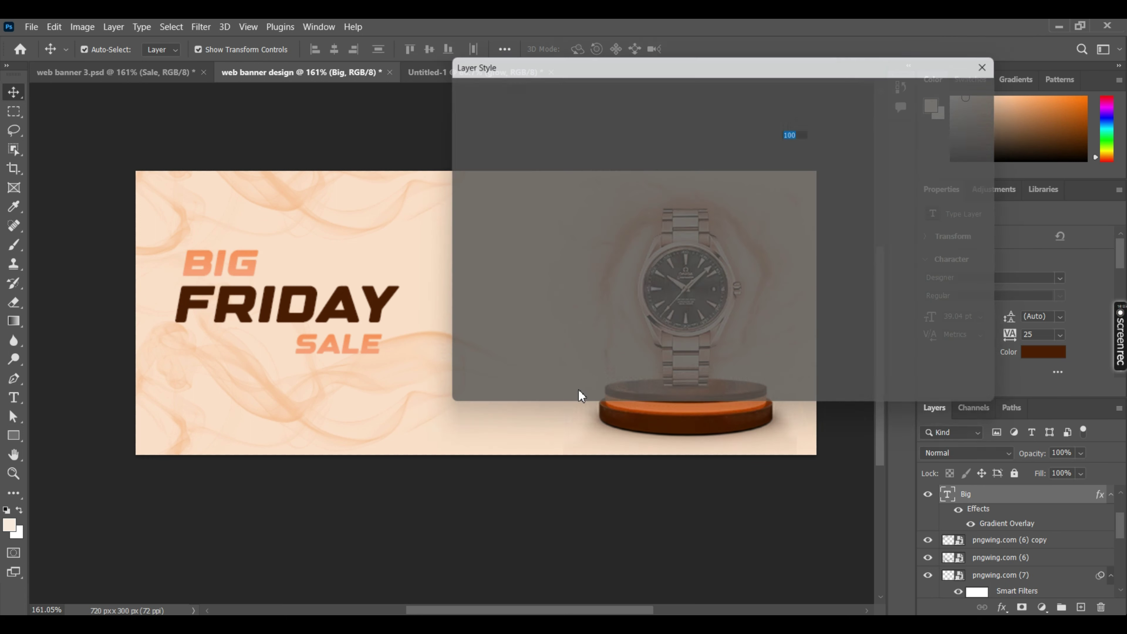
left_click(486, 337)
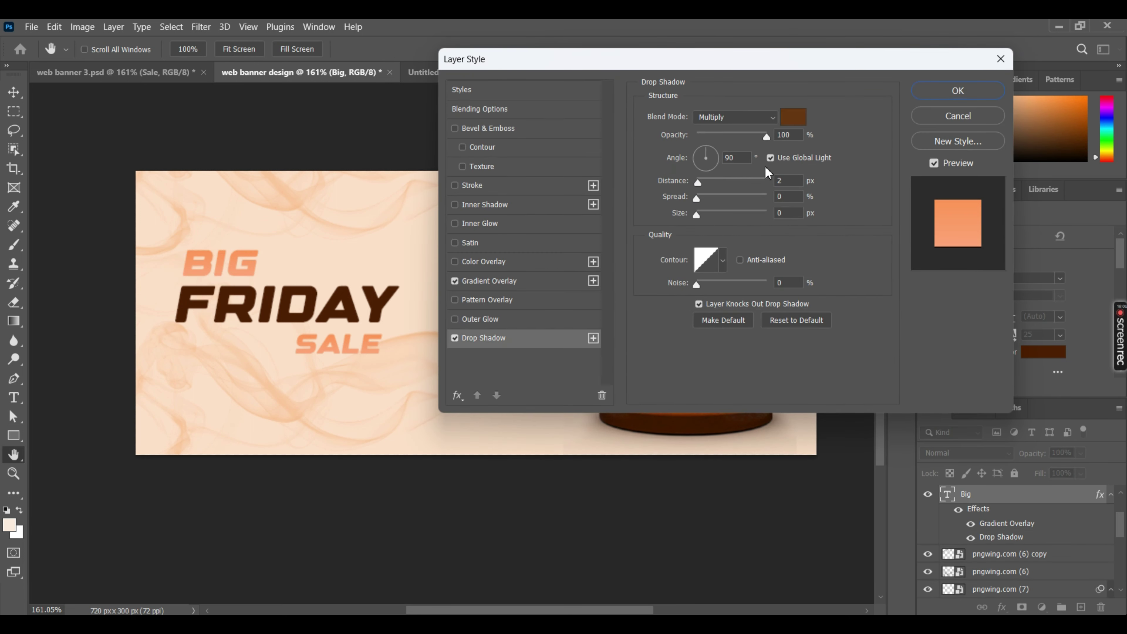
left_click_drag(787, 182, 772, 180)
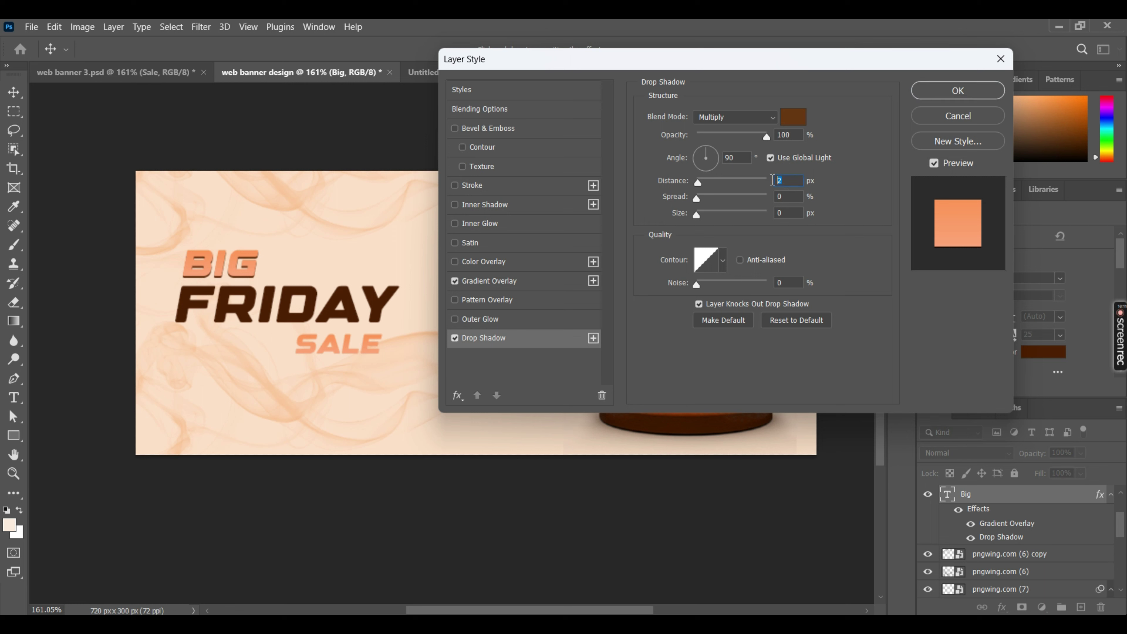
type("5")
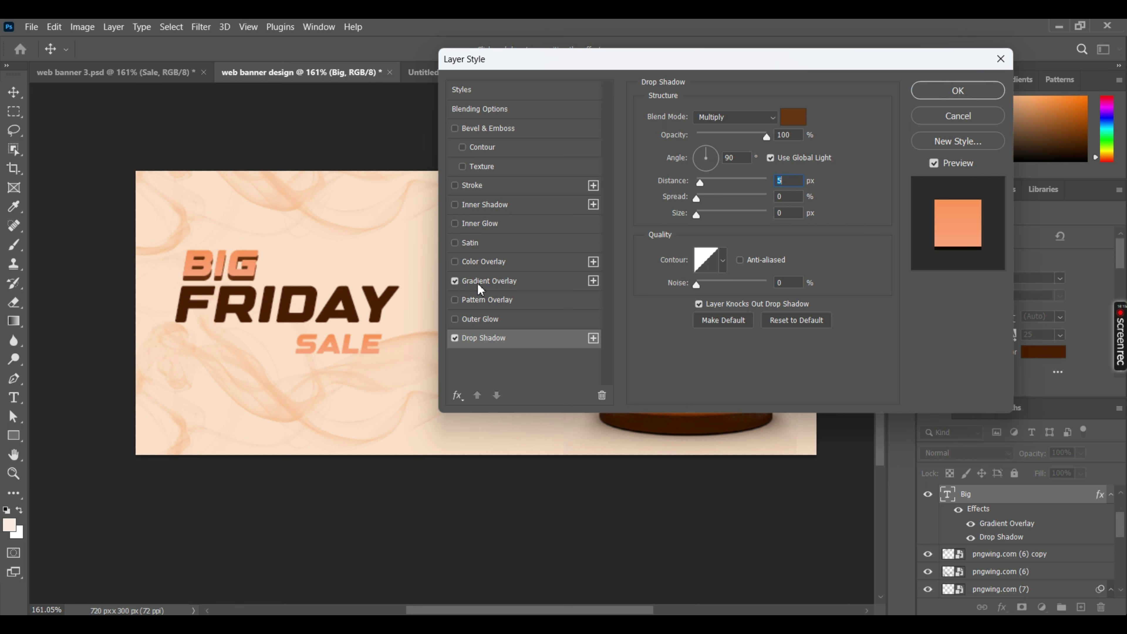
Add a thin dark brown (#572101) outer glow to BIG with spread 13 and size 1
left_click(483, 318)
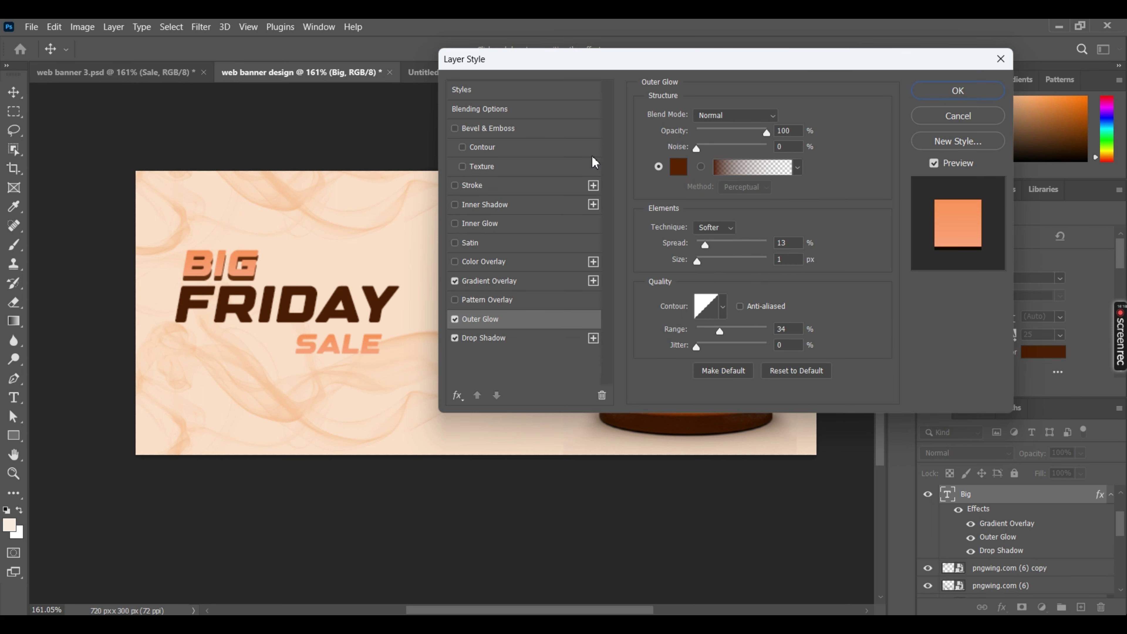
left_click(679, 168)
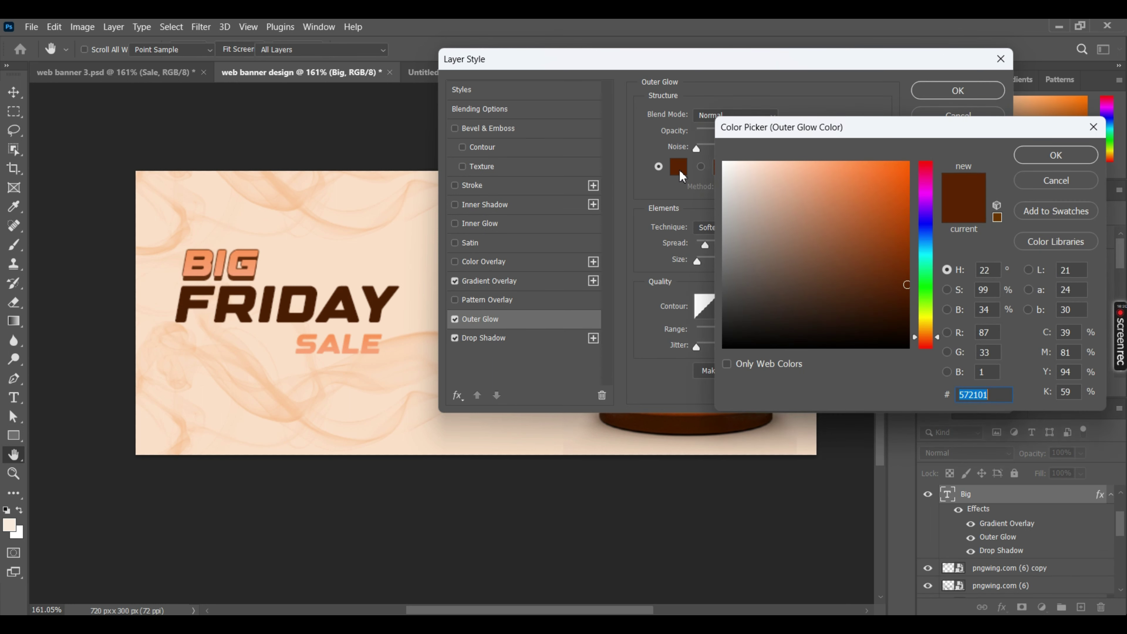
left_click(1036, 165)
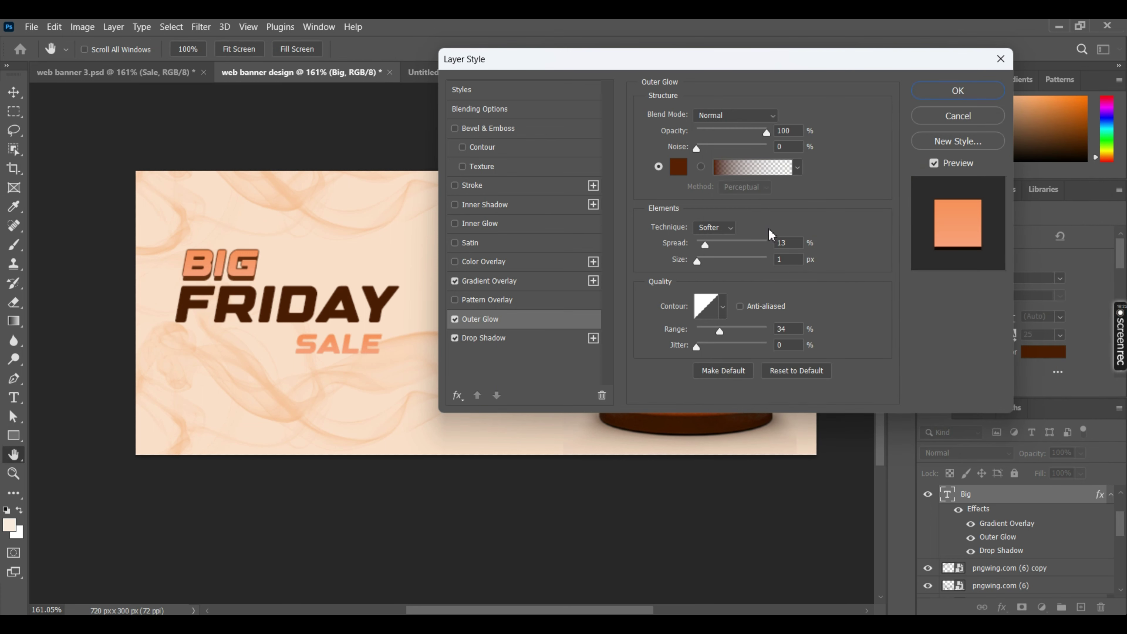
double_click(795, 243)
left_click(729, 228)
left_click(981, 94)
Copy the Big layer's style and paste it onto the Sale layer
key("v")
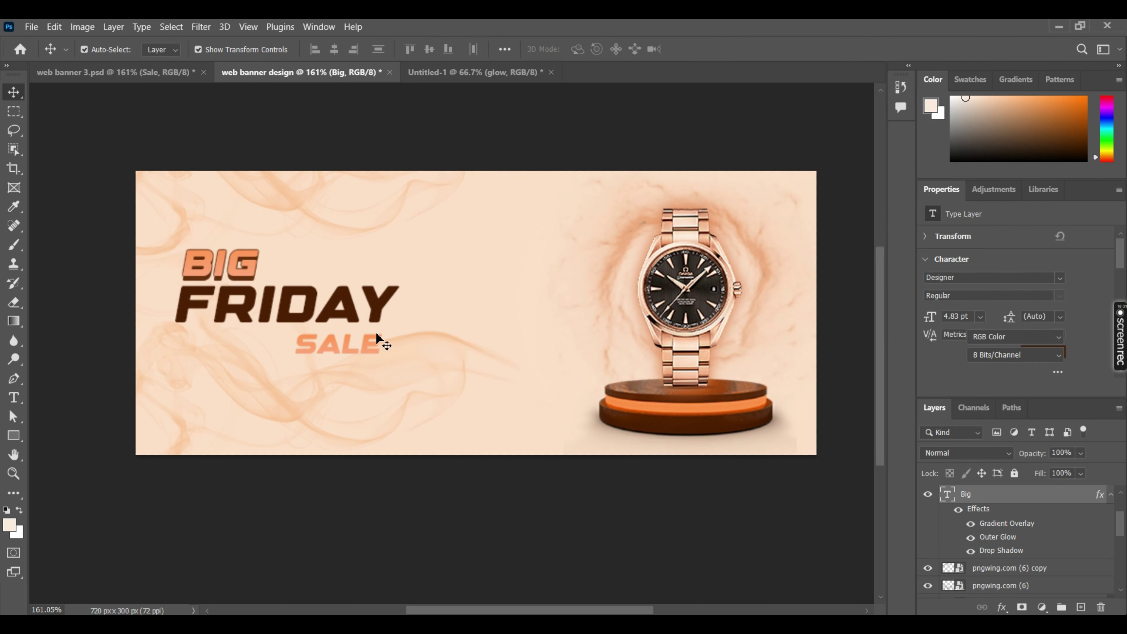
left_click(359, 346)
scroll(971, 536, "down", 1)
left_click(970, 533)
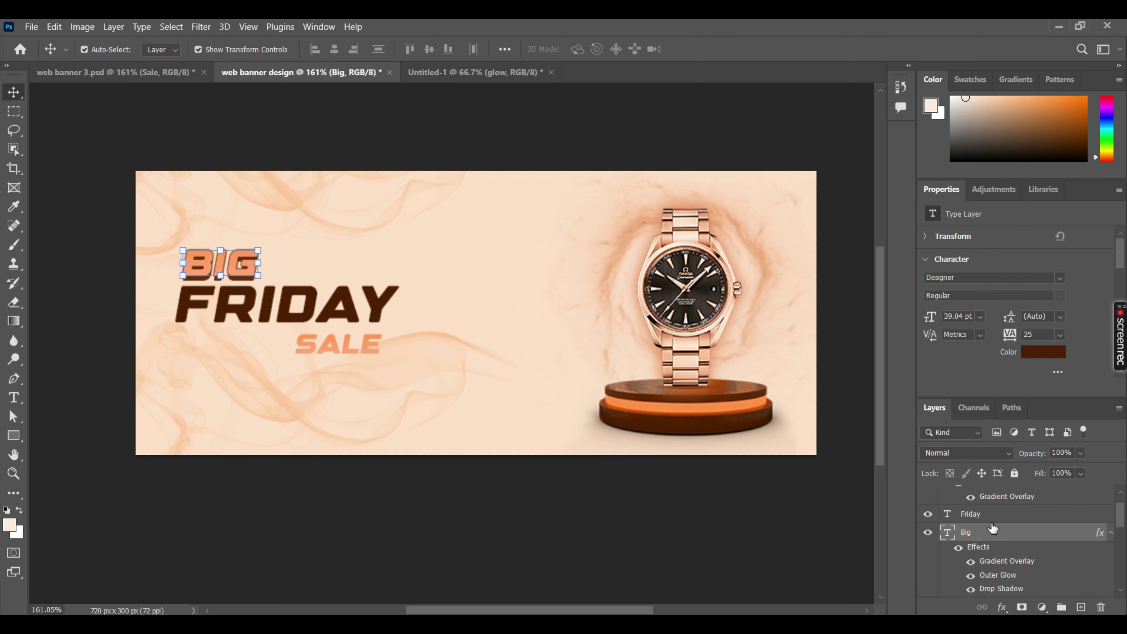
right_click(972, 536)
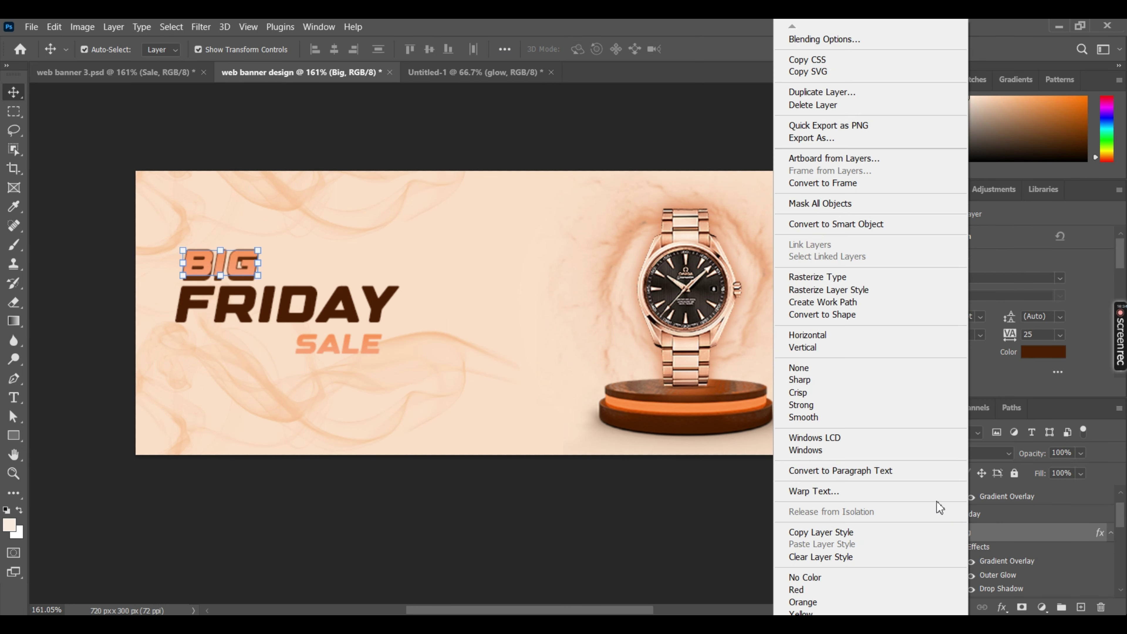
left_click(861, 533)
left_click(345, 343)
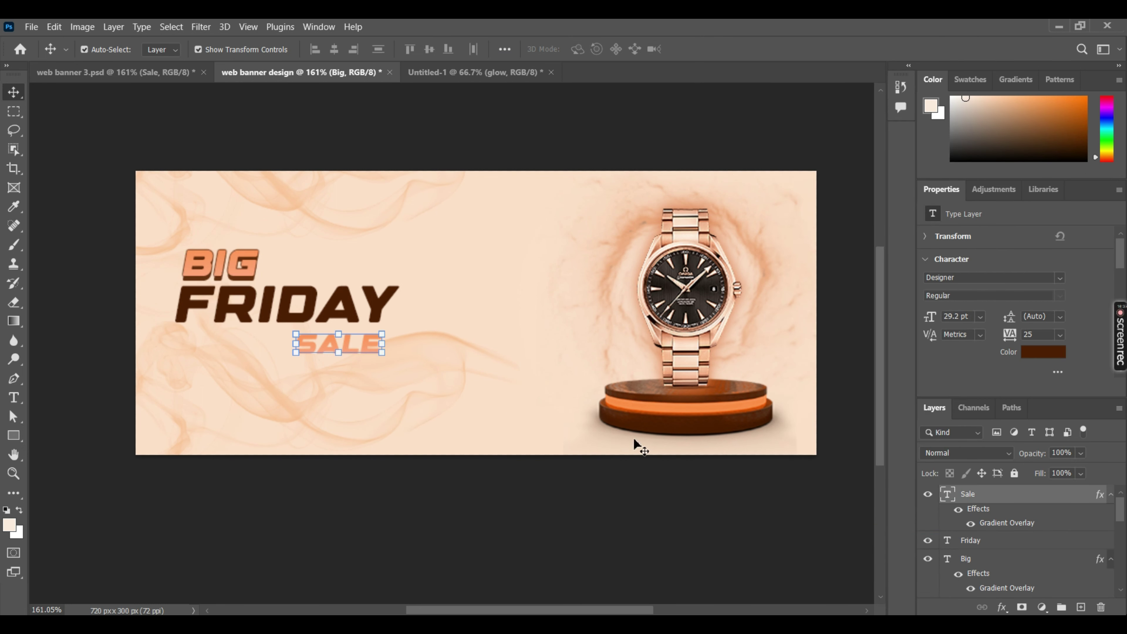
right_click(1001, 494)
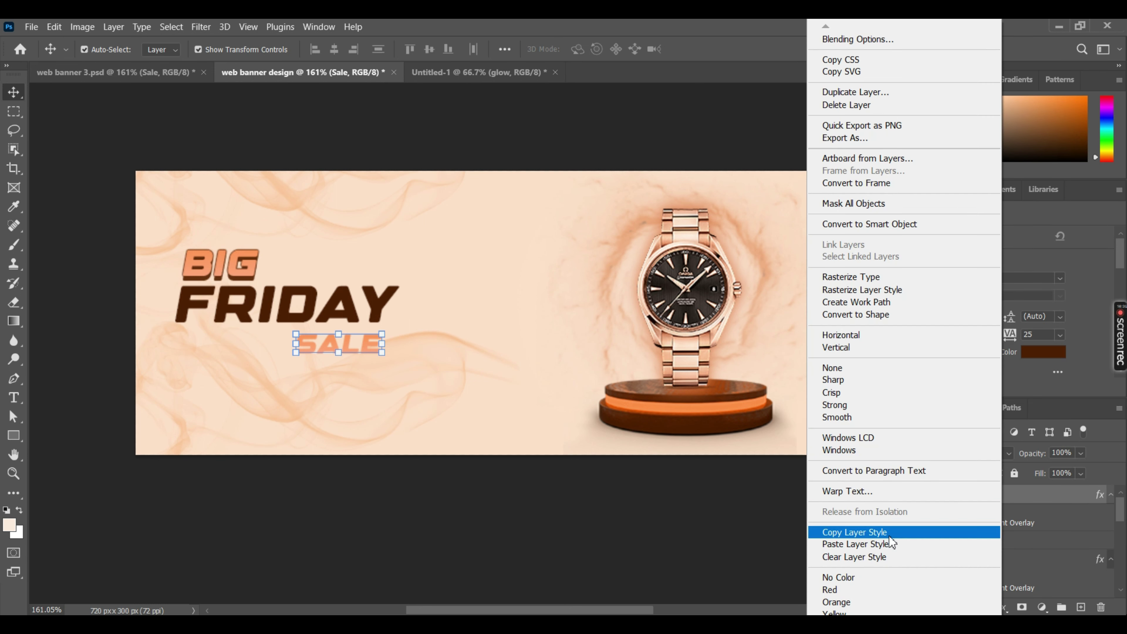
left_click(855, 544)
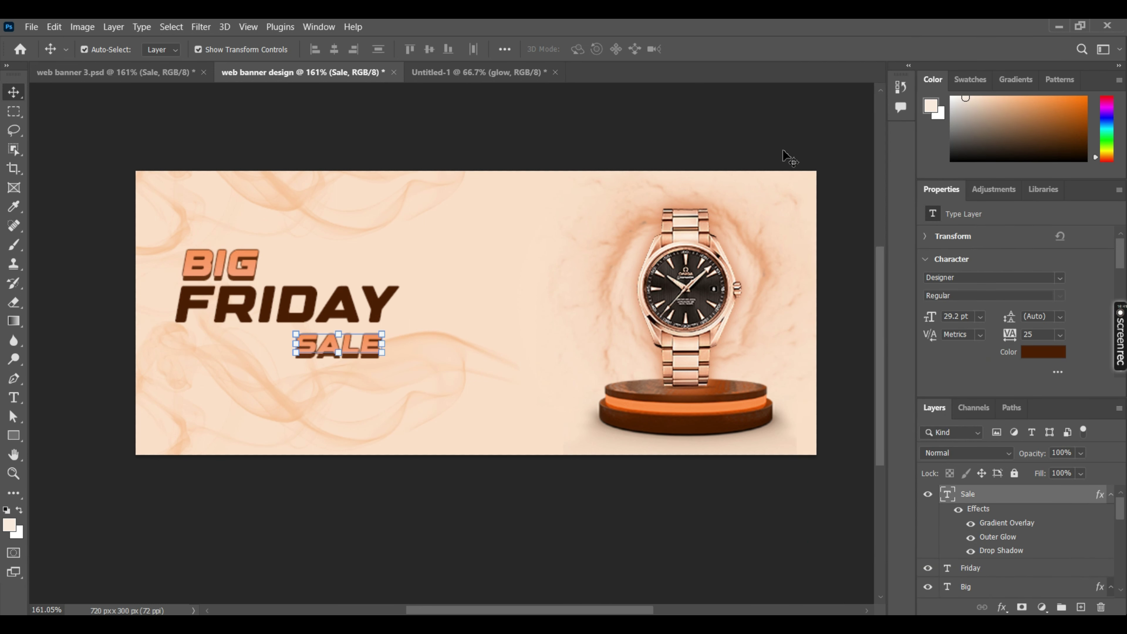
left_click(311, 306)
Give FRIDAY an orange #ff8041 drop shadow at 4 px distance and enable Gradient Overlay
right_click(972, 568)
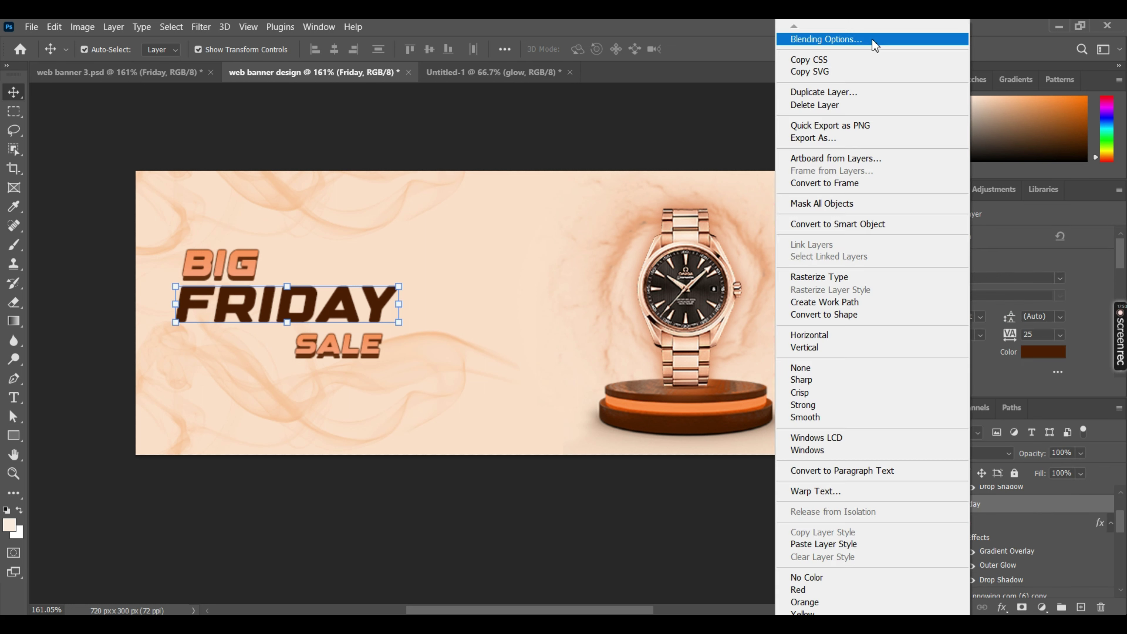
key("Escape")
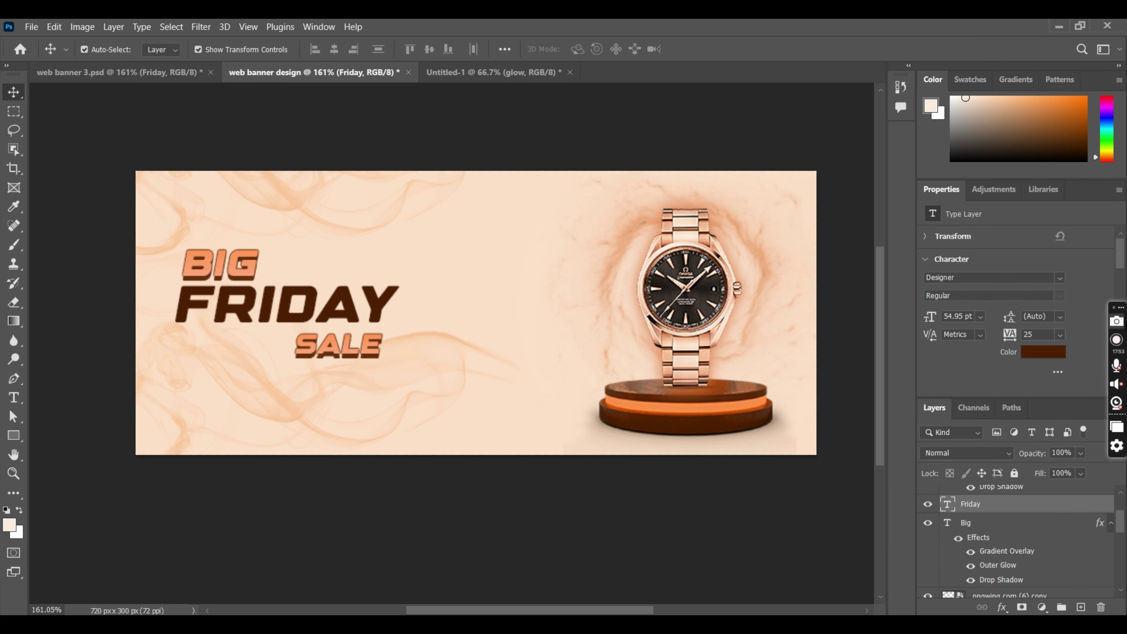
double_click(1056, 504)
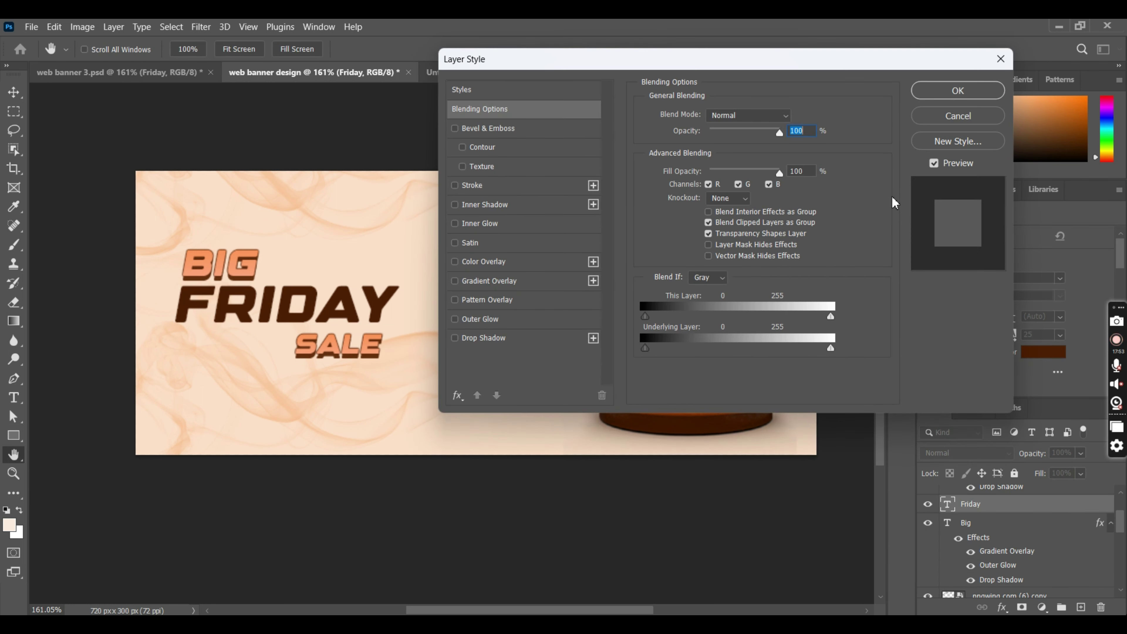
left_click(484, 337)
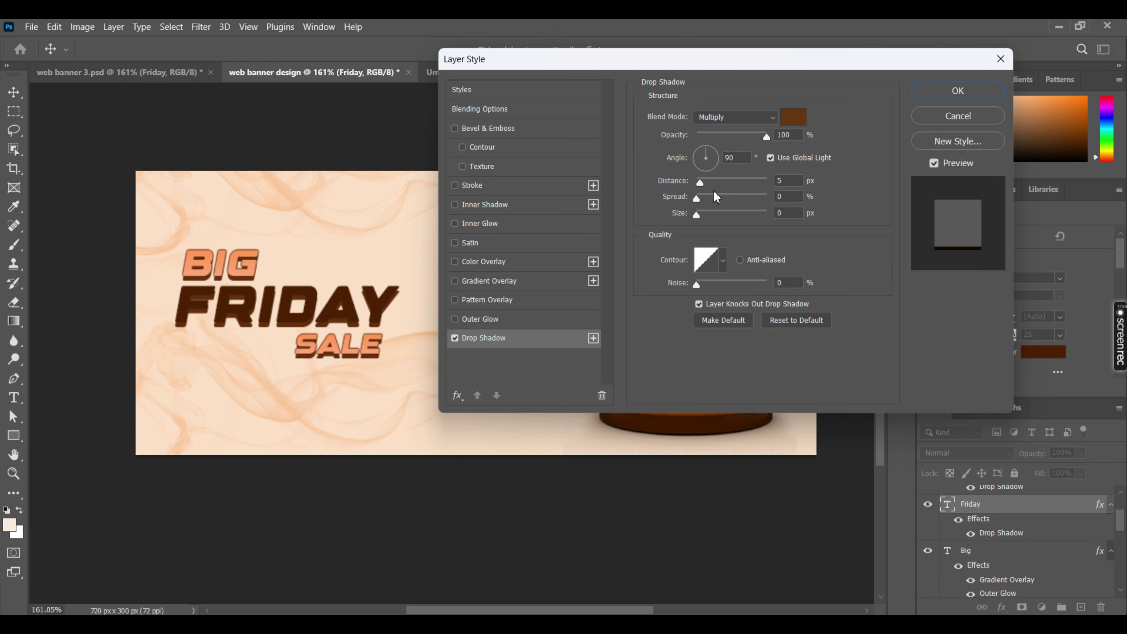
double_click(784, 181)
left_click(793, 117)
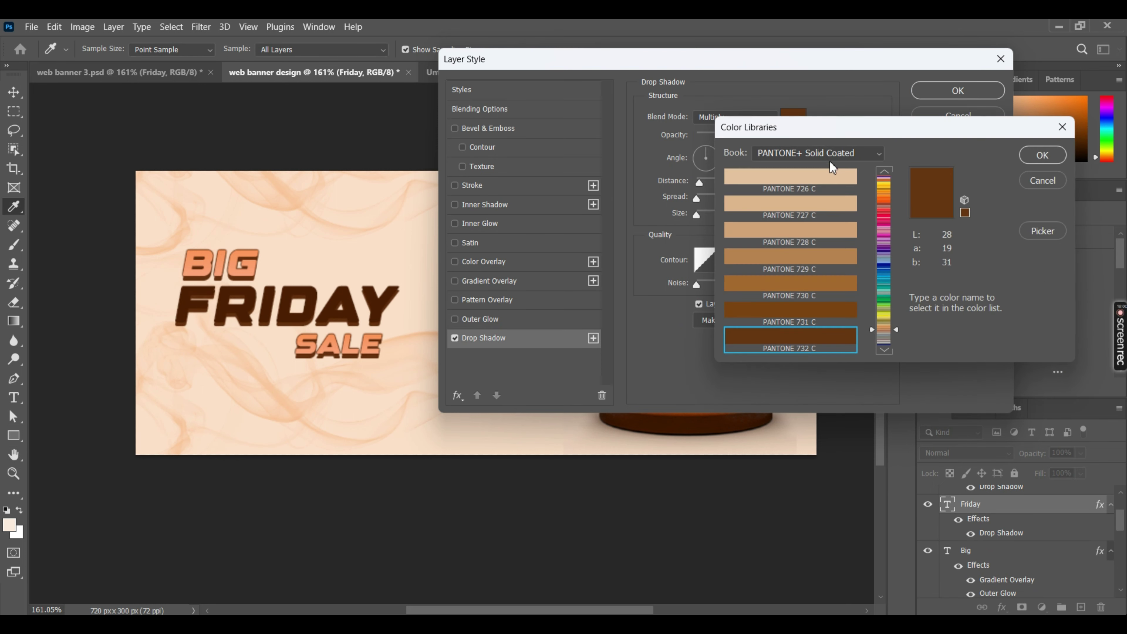
left_click(1038, 235)
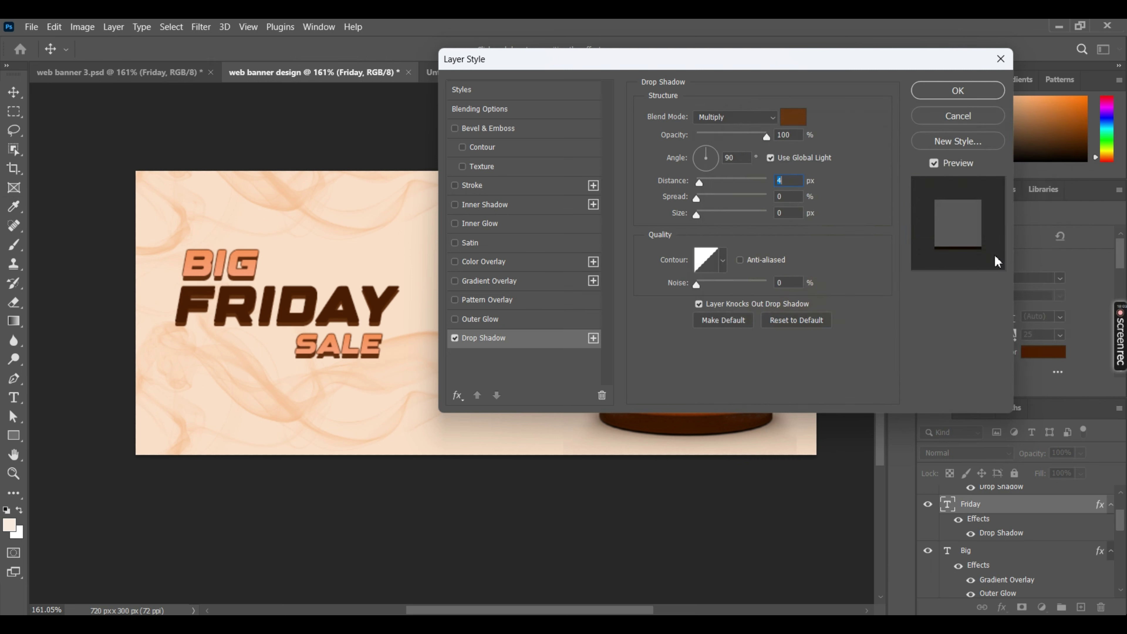
type("ff8041")
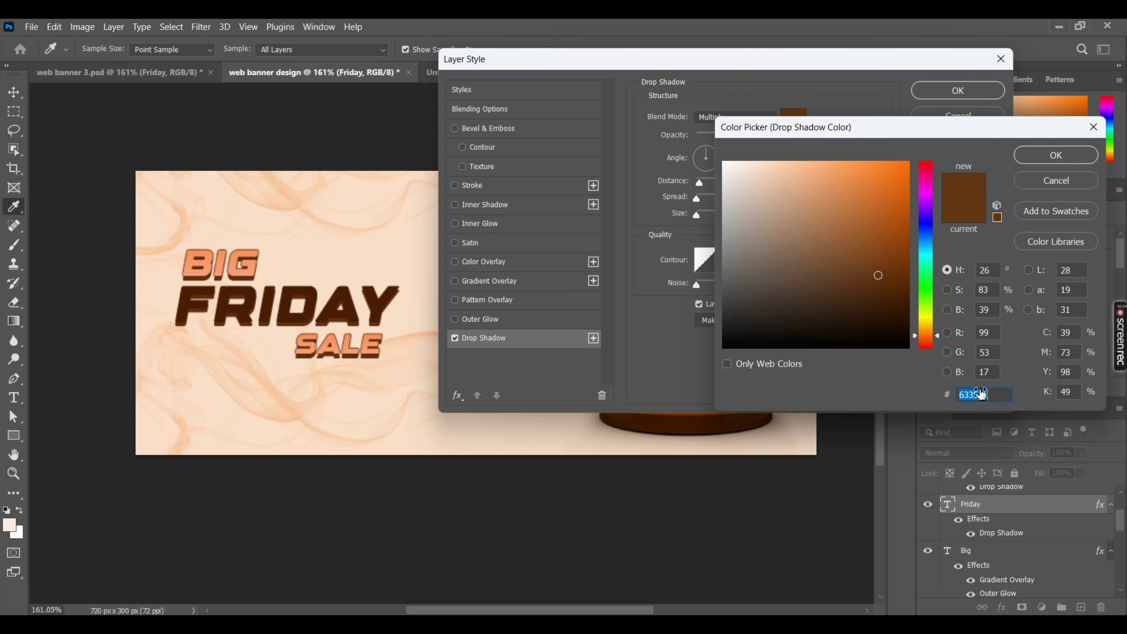
left_click(1048, 160)
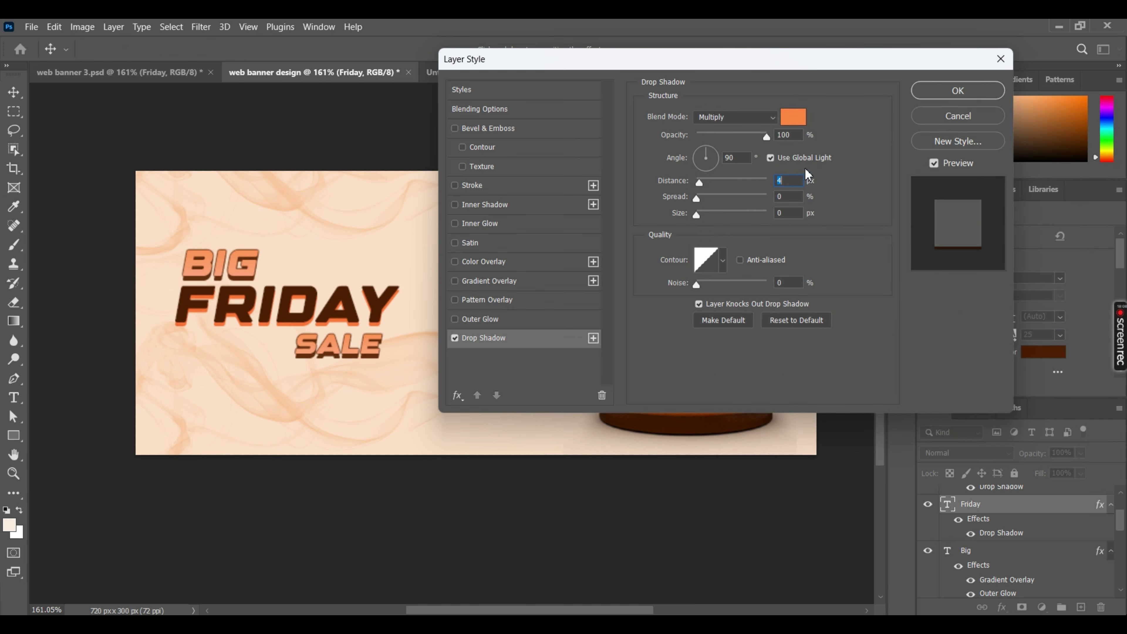
left_click(491, 282)
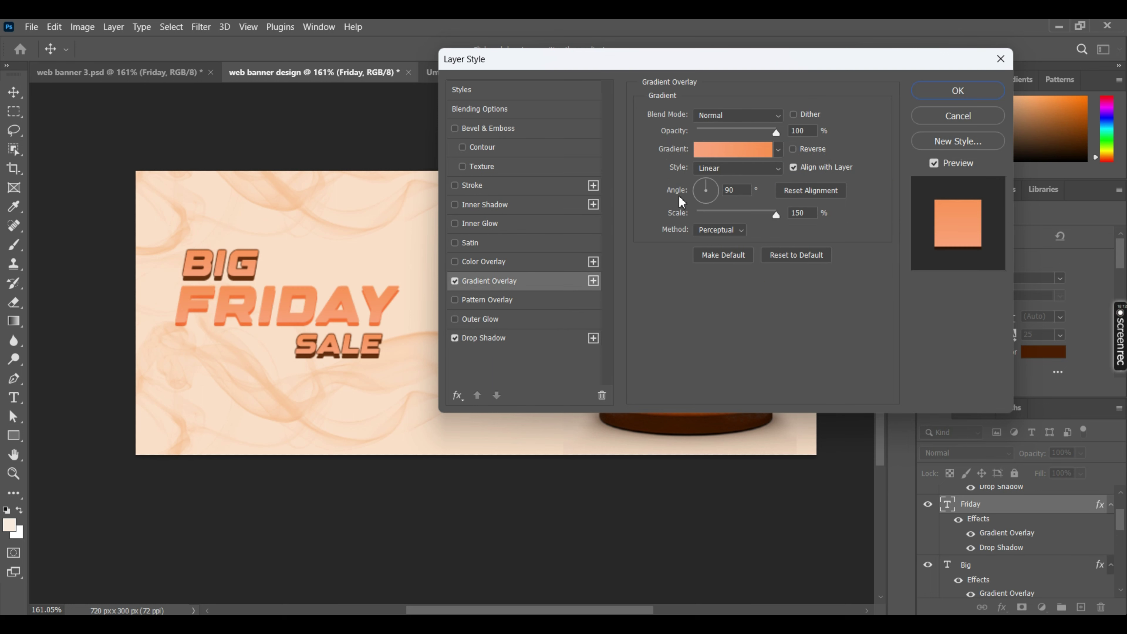
Apply the dark brown Basics gradient preset to FRIDAY's gradient overlay
left_click(781, 153)
scroll(683, 200, "down", 5)
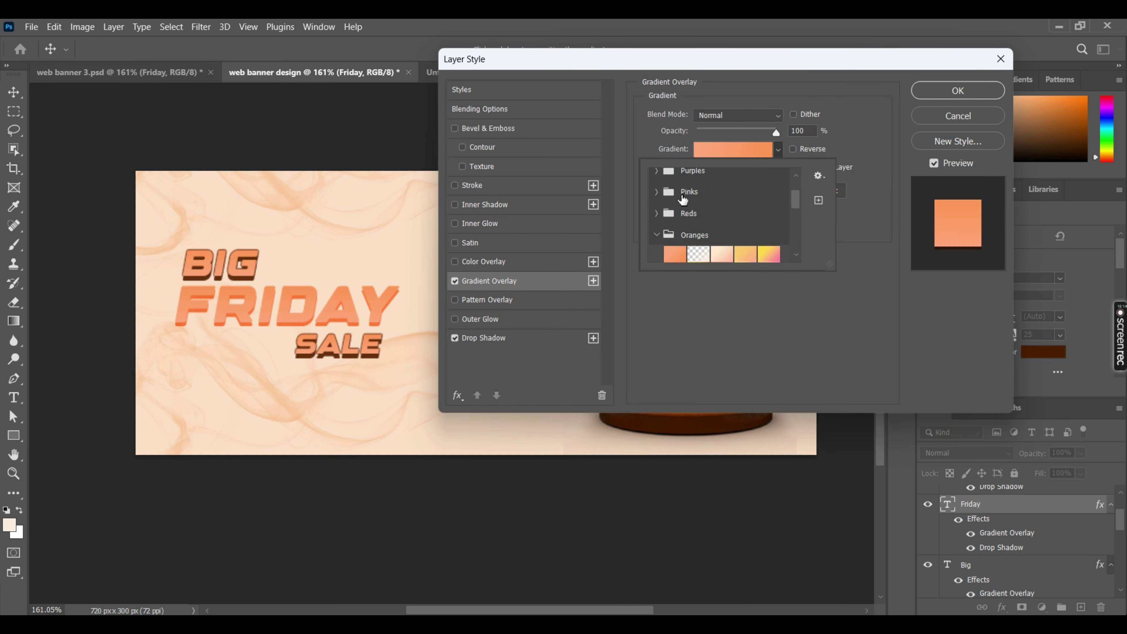
scroll(683, 200, "up", 2)
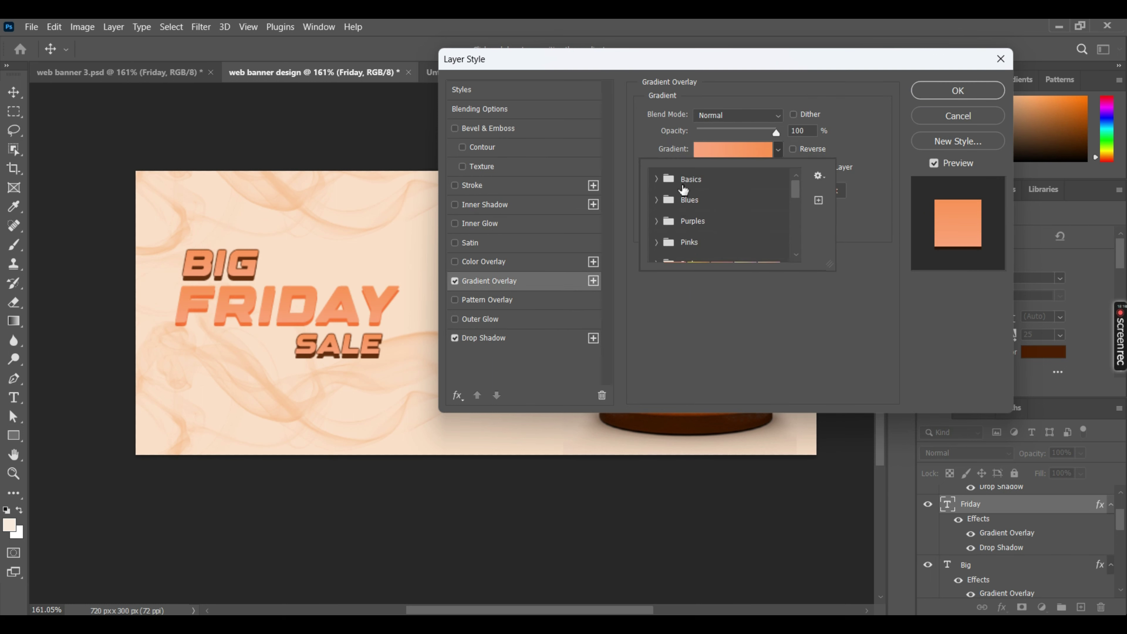
left_click(657, 179)
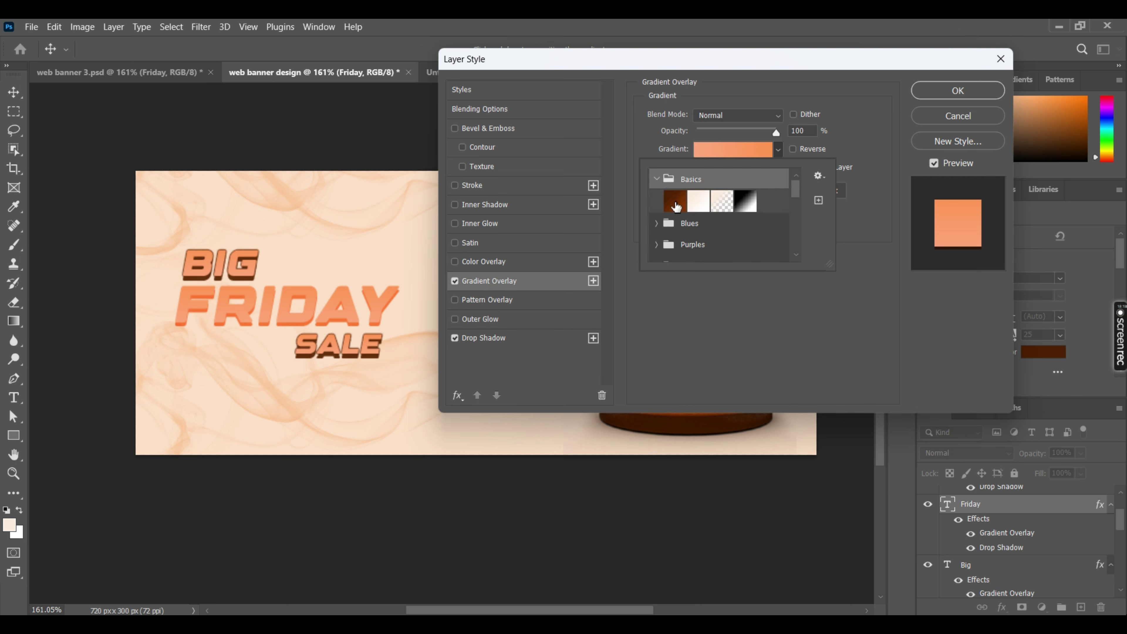
left_click(674, 201)
left_click(852, 138)
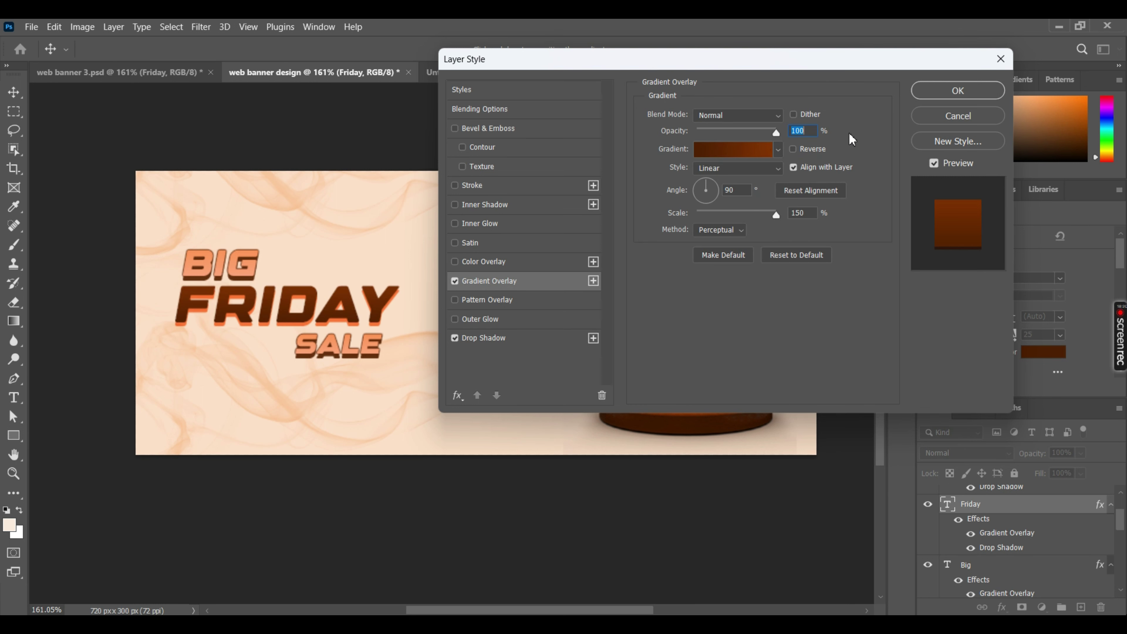
Edit the left and right colour stops of FRIDAY's brown gradient
left_click(746, 153)
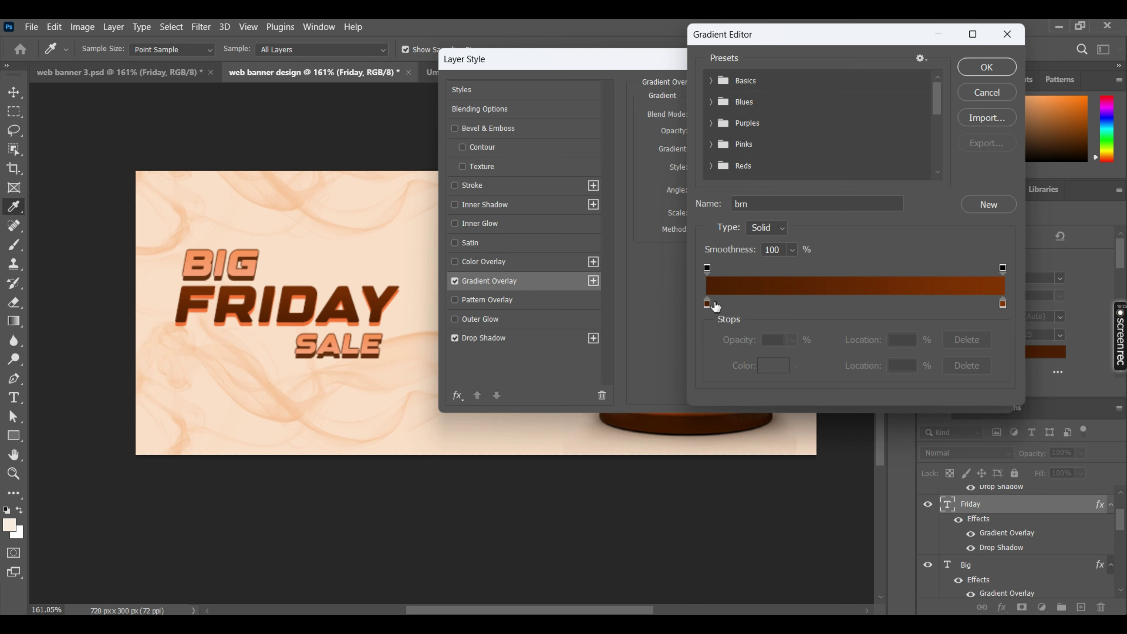
left_click(707, 304)
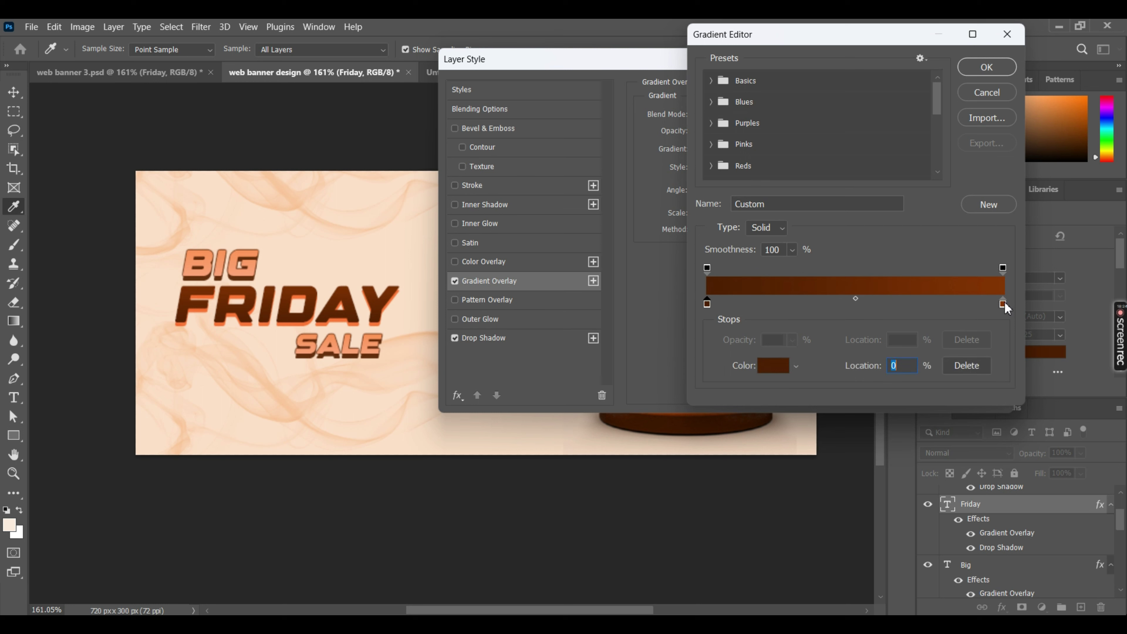
left_click(780, 368)
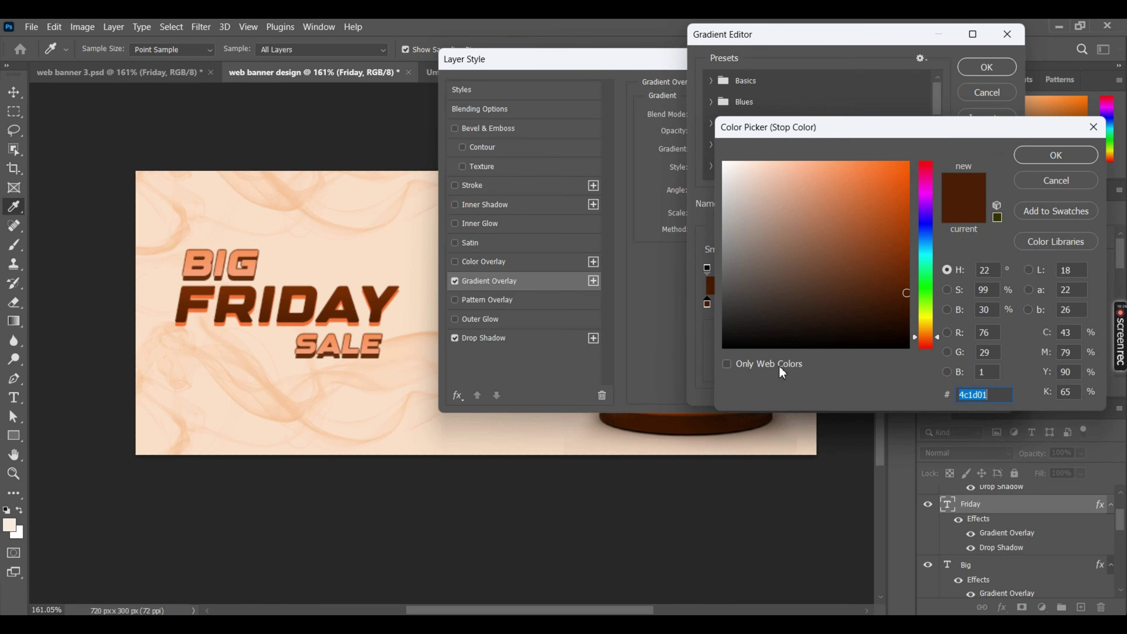
left_click(1055, 158)
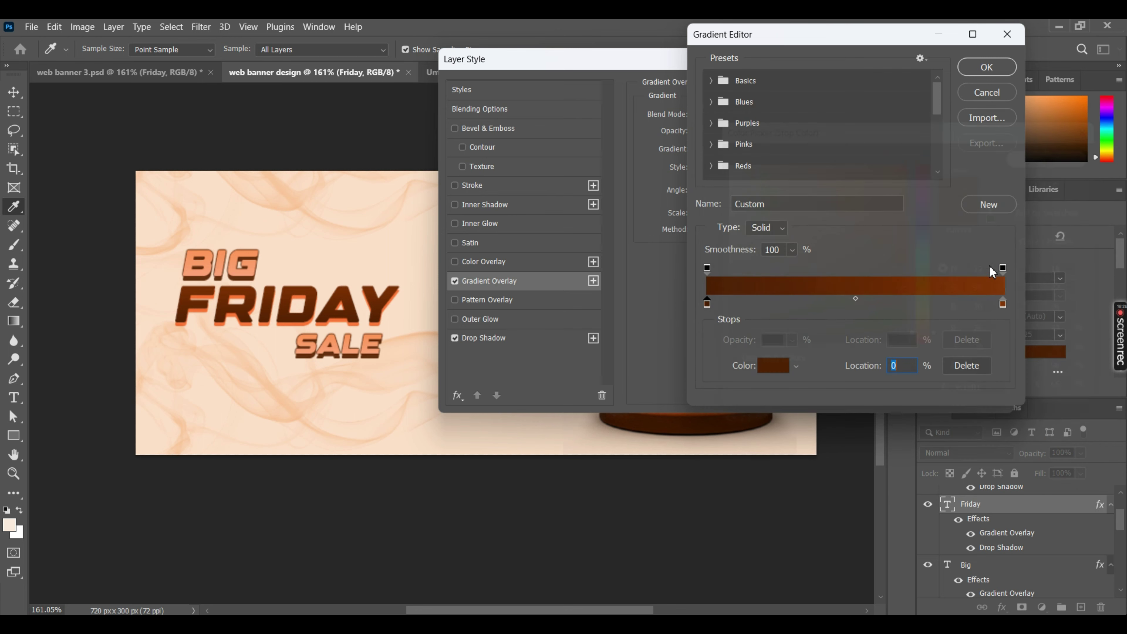
left_click(1003, 304)
left_click(773, 365)
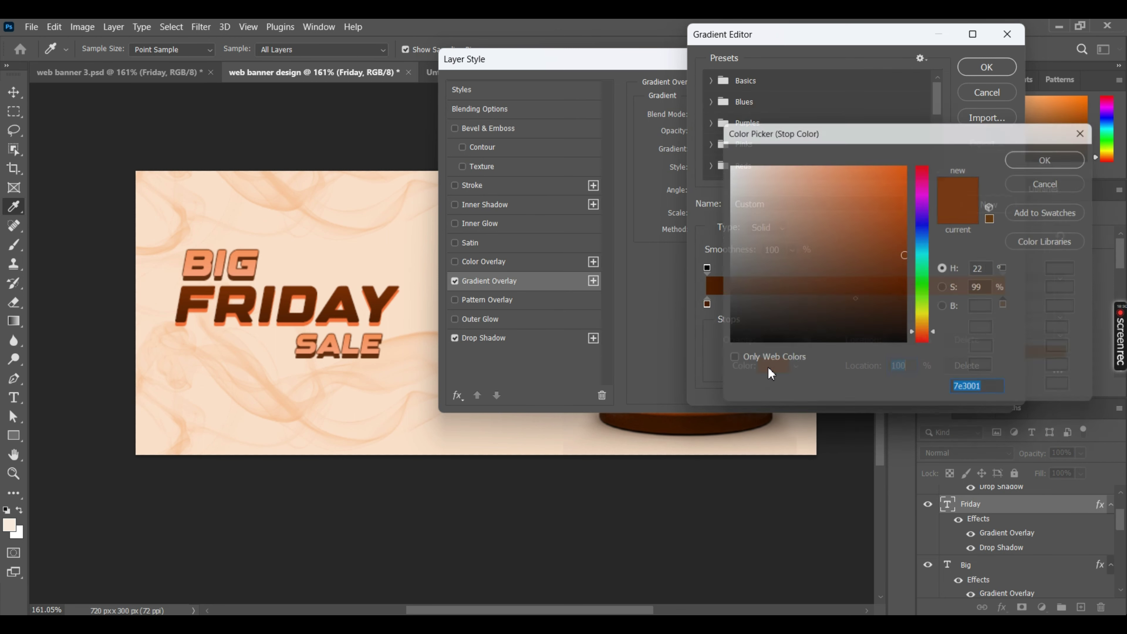
left_click(1075, 158)
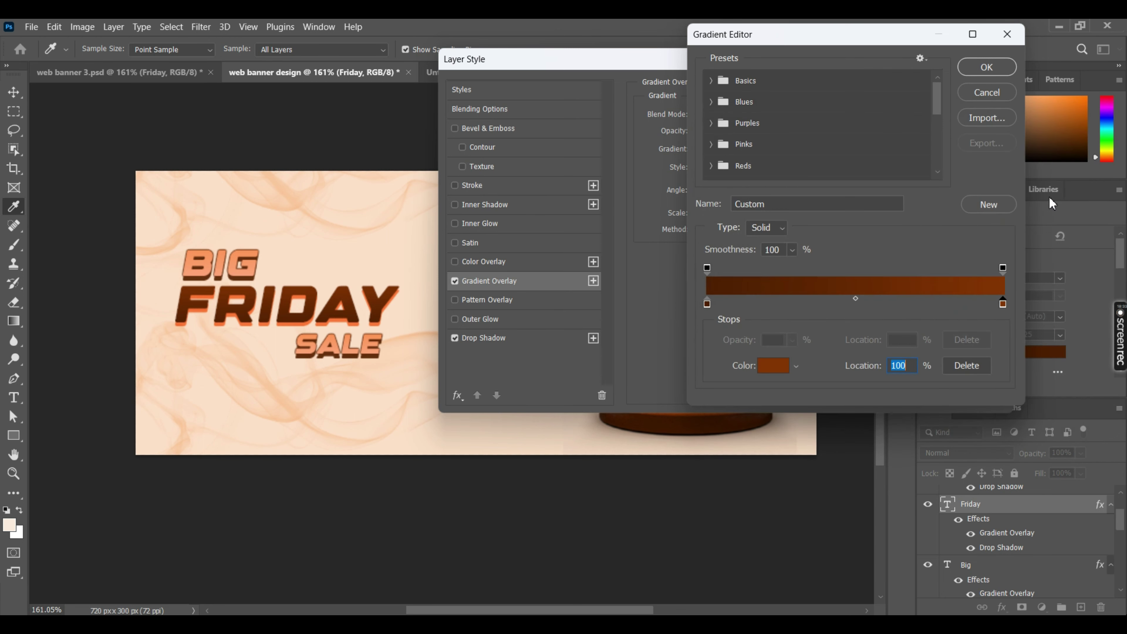
left_click(984, 71)
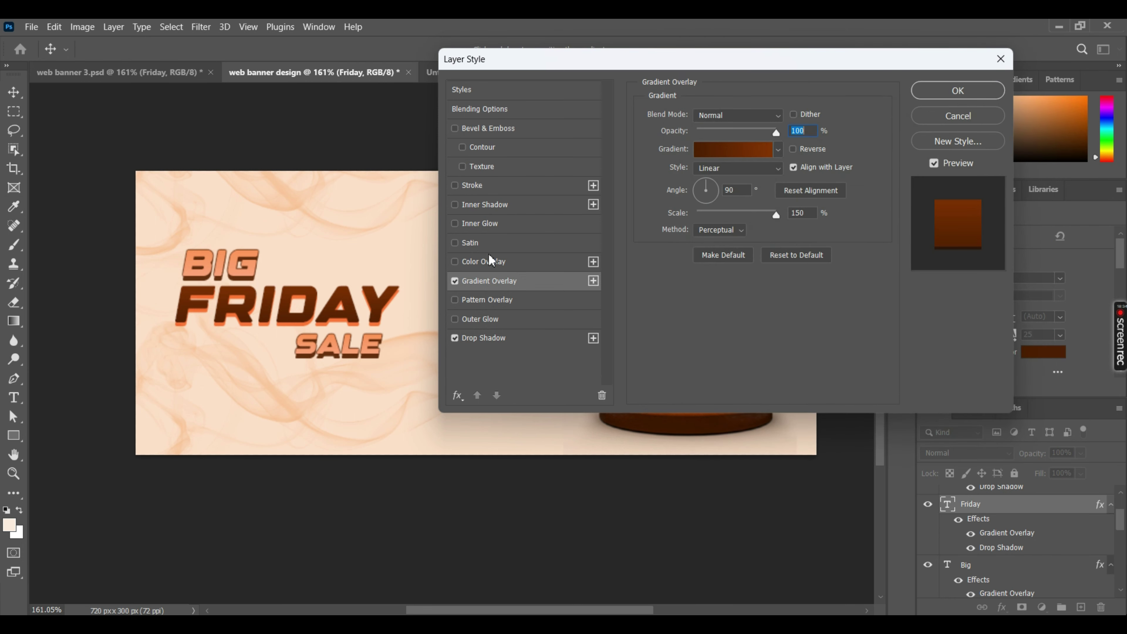
Add an outer glow to FRIDAY, close the style settings, and reopen its Blending Options
left_click(497, 319)
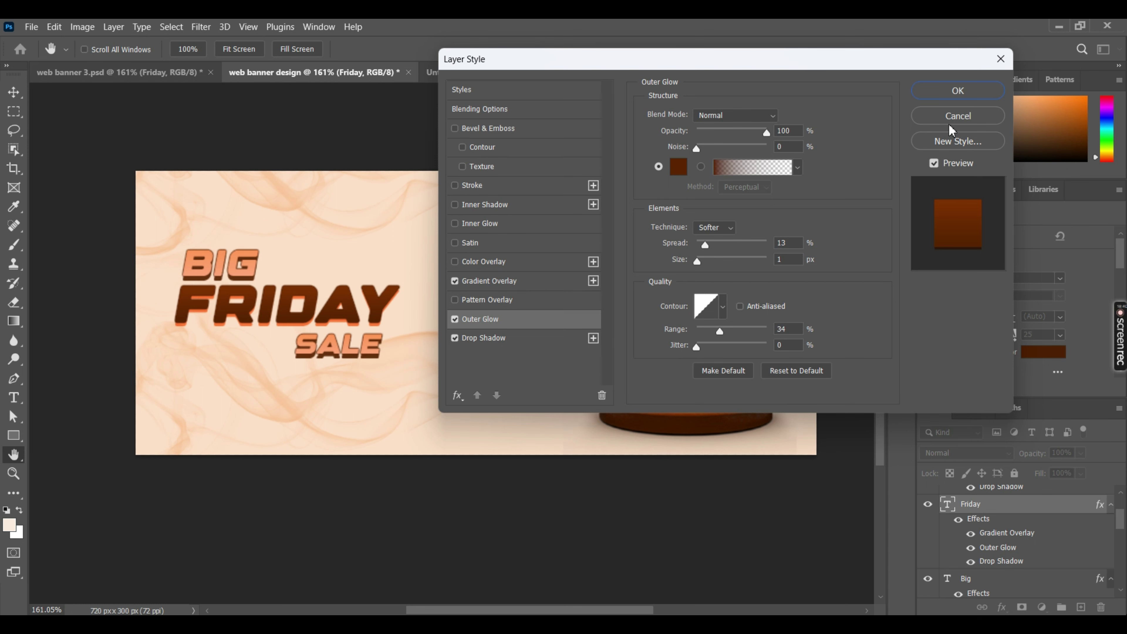
key("Return")
right_click(973, 510)
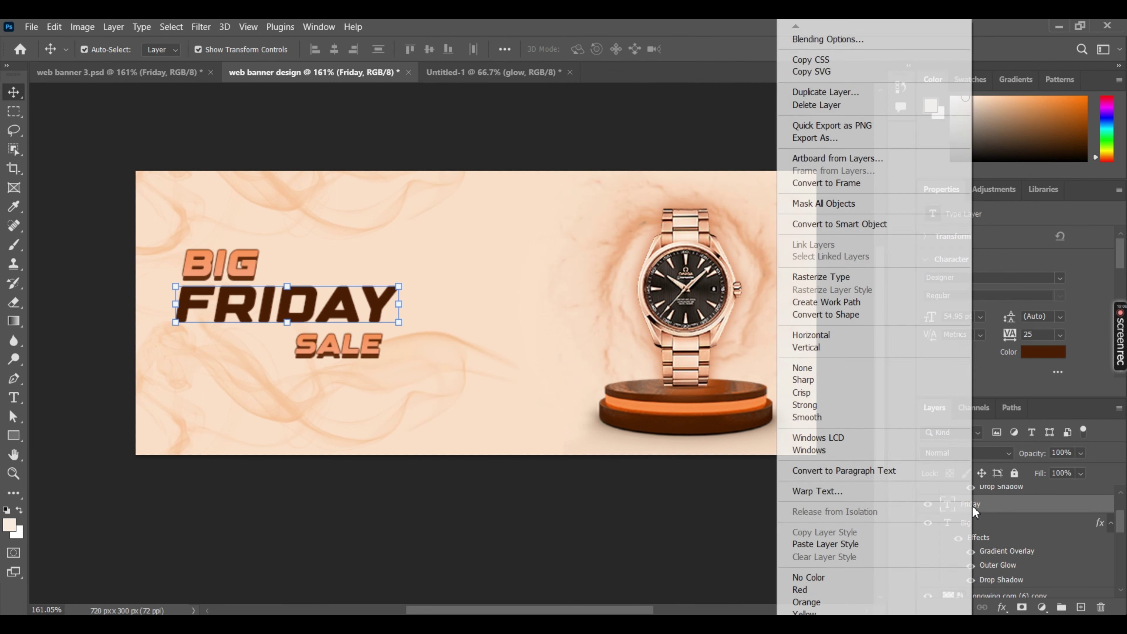
left_click(843, 39)
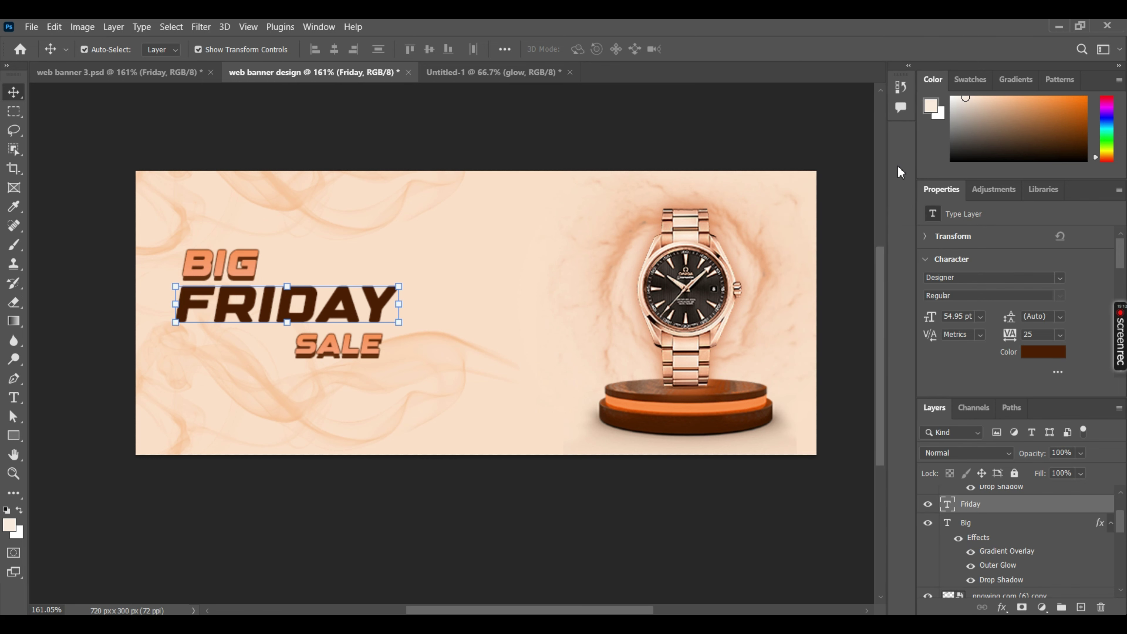
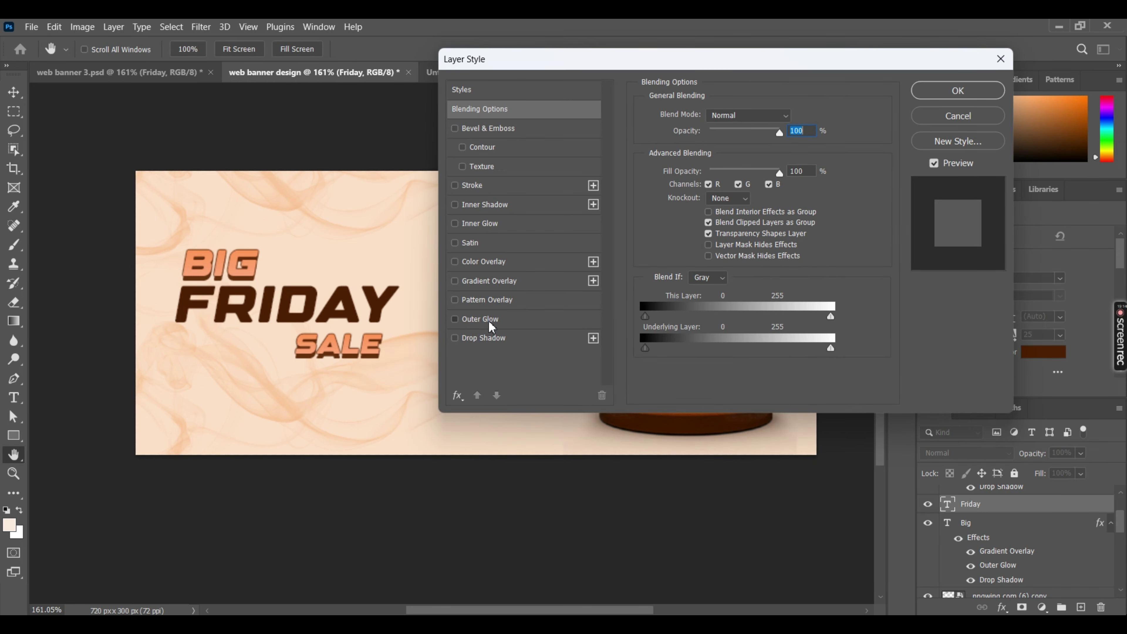
Give FRIDAY an outer glow with an orange-to-peach gradient
left_click(480, 319)
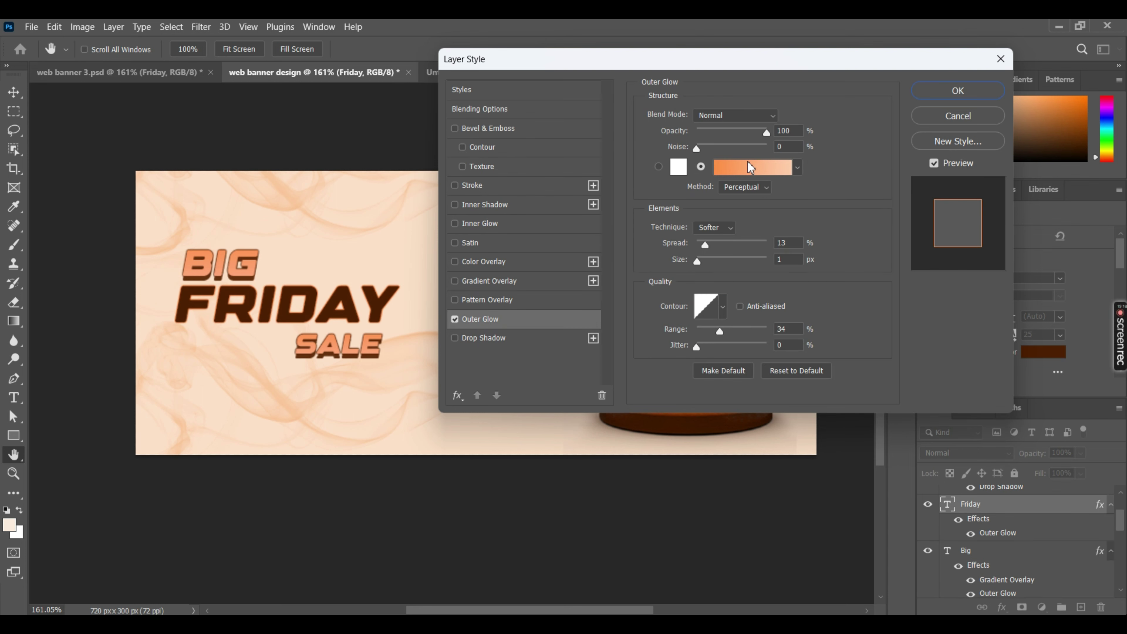
left_click(750, 166)
left_click(707, 303)
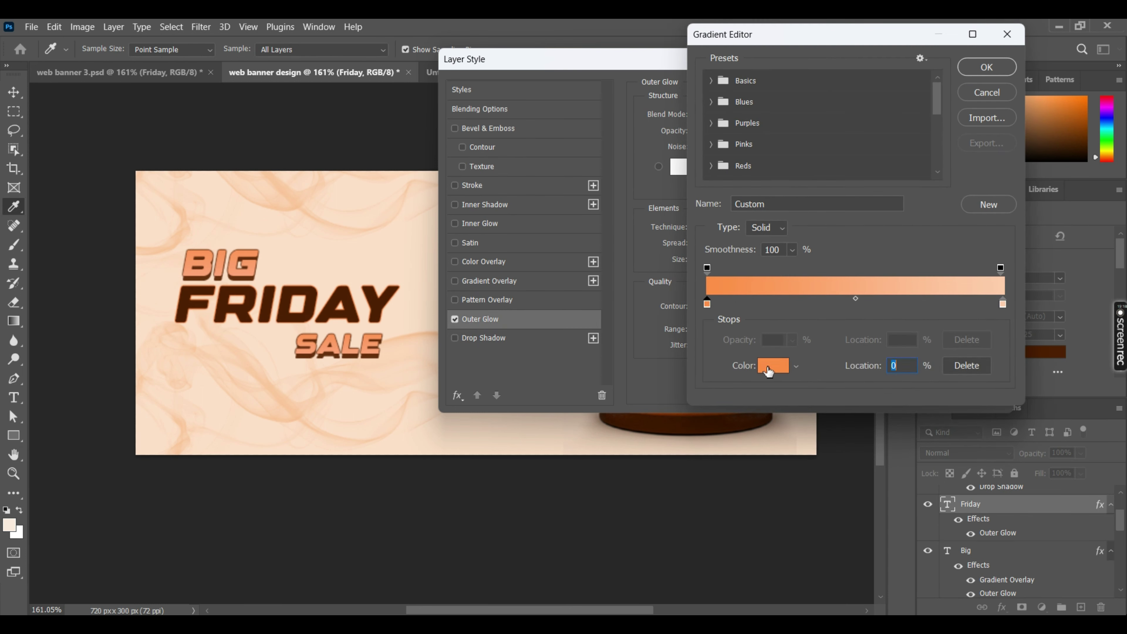
left_click(768, 365)
left_click(1062, 161)
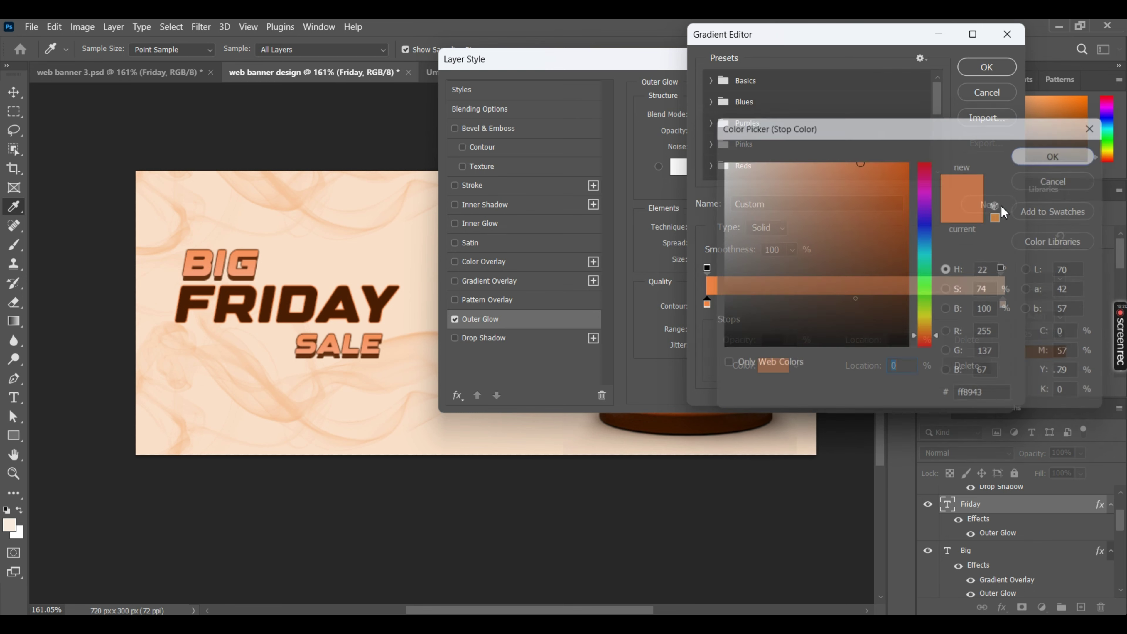
left_click(1003, 302)
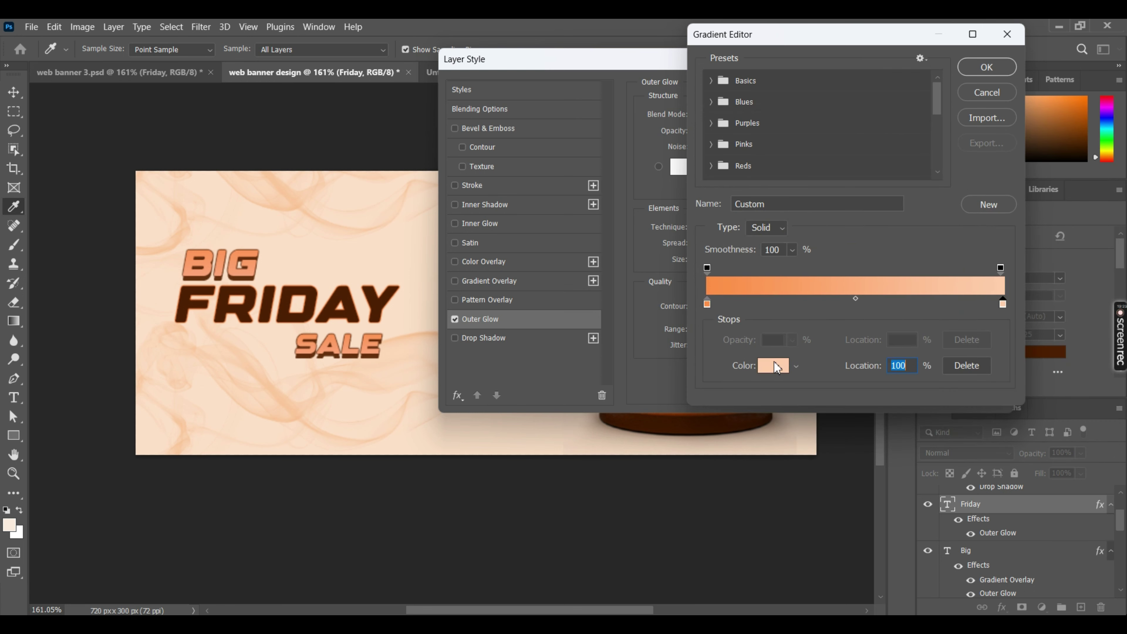
left_click(783, 363)
left_click(1061, 161)
left_click(973, 68)
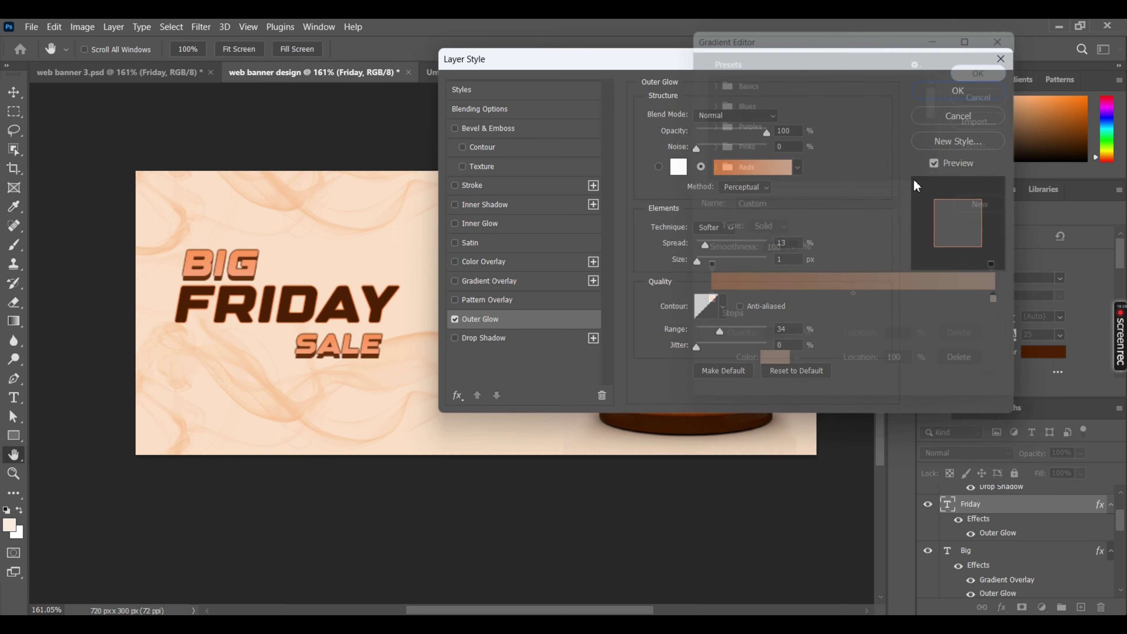
Add an orange drop shadow at distance 4 to FRIDAY
left_click(507, 341)
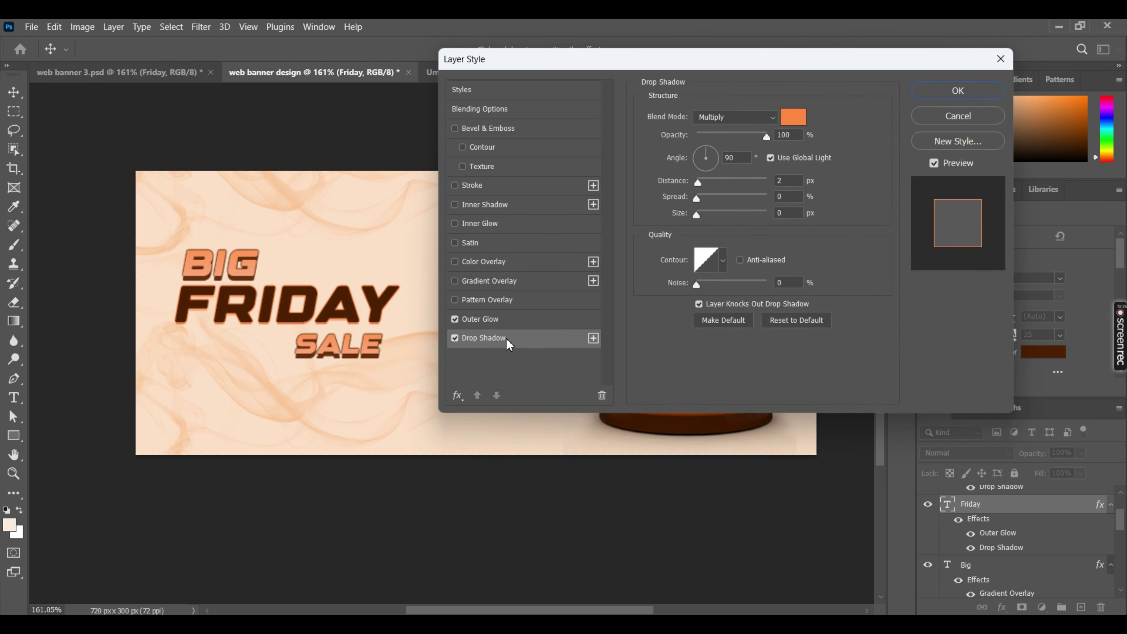
double_click(792, 180)
type("4")
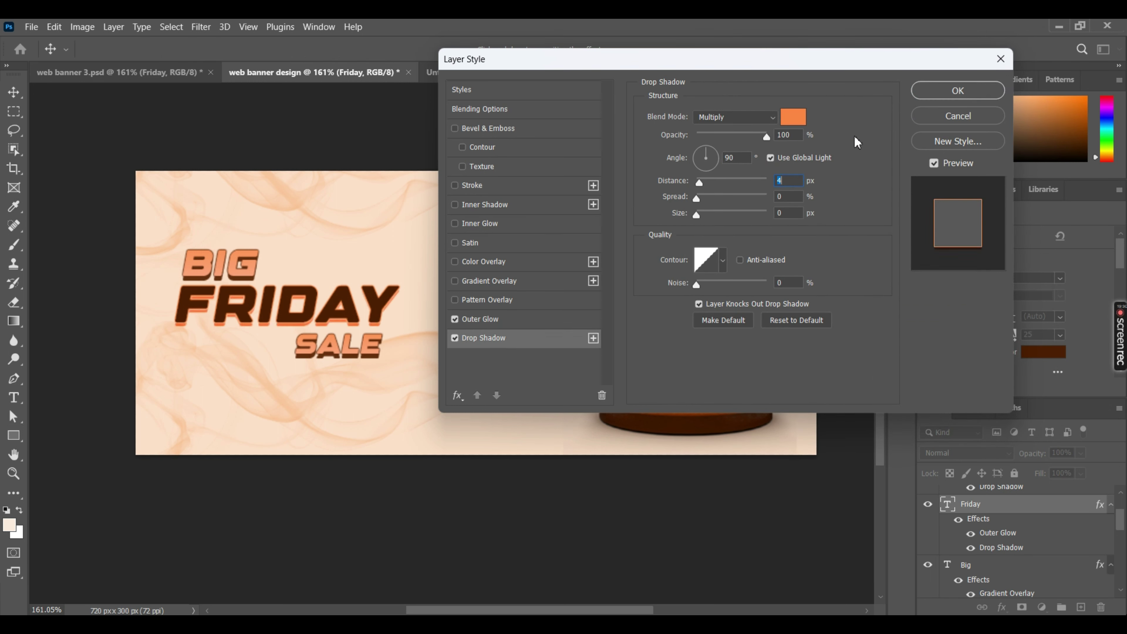
left_click(802, 117)
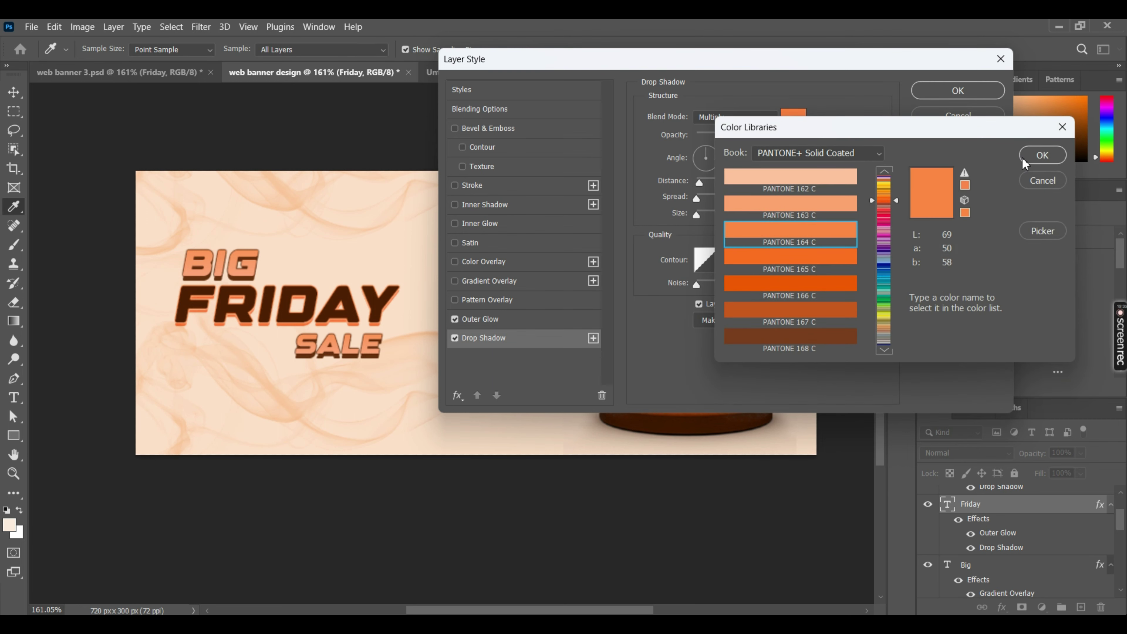
left_click(1043, 231)
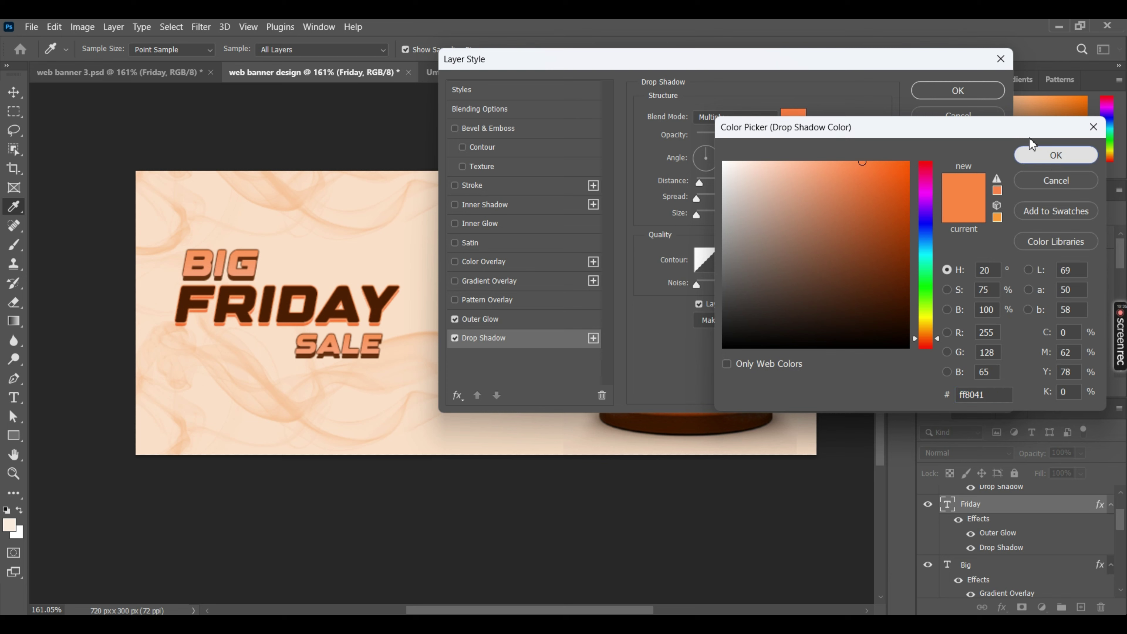
left_click(1055, 155)
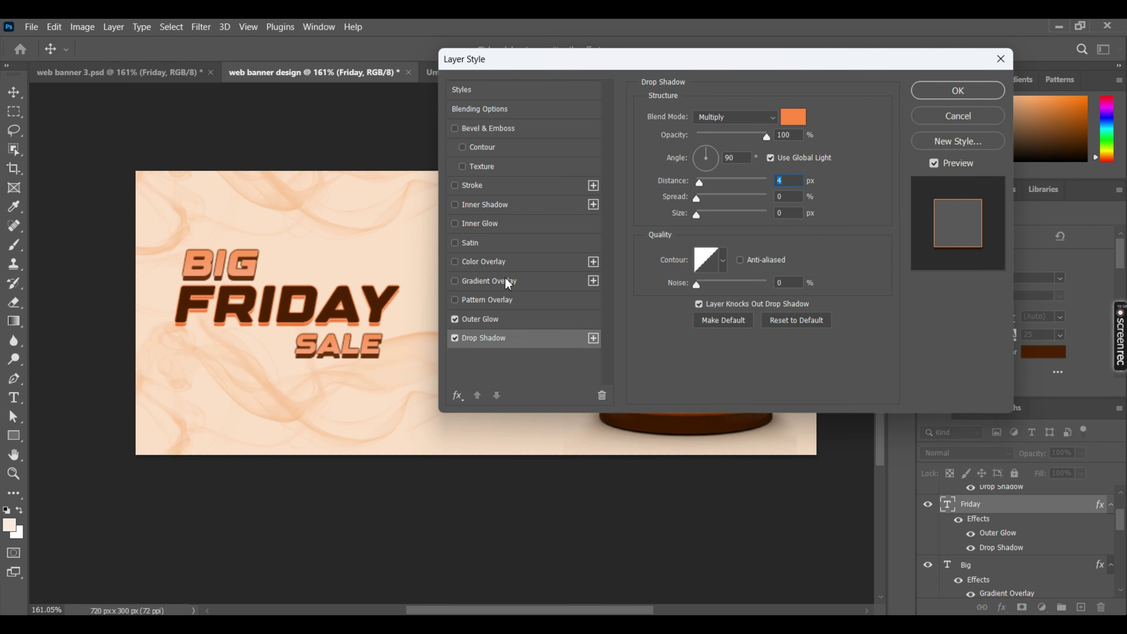
Add a dark brown gradient overlay and apply all the FRIDAY styles
left_click(473, 280)
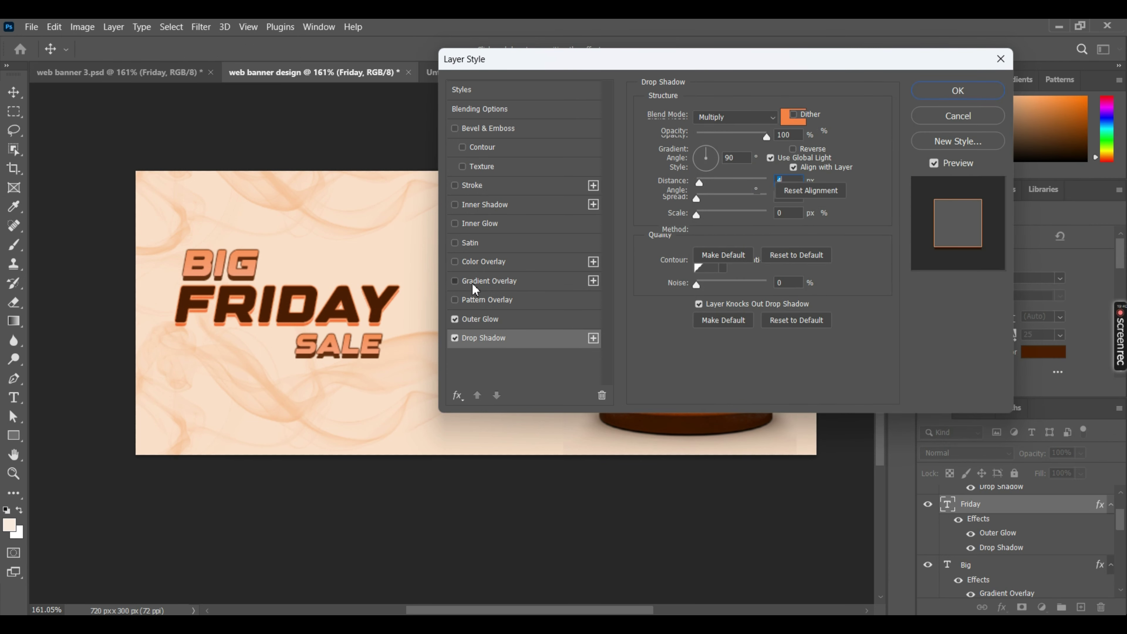
left_click(754, 151)
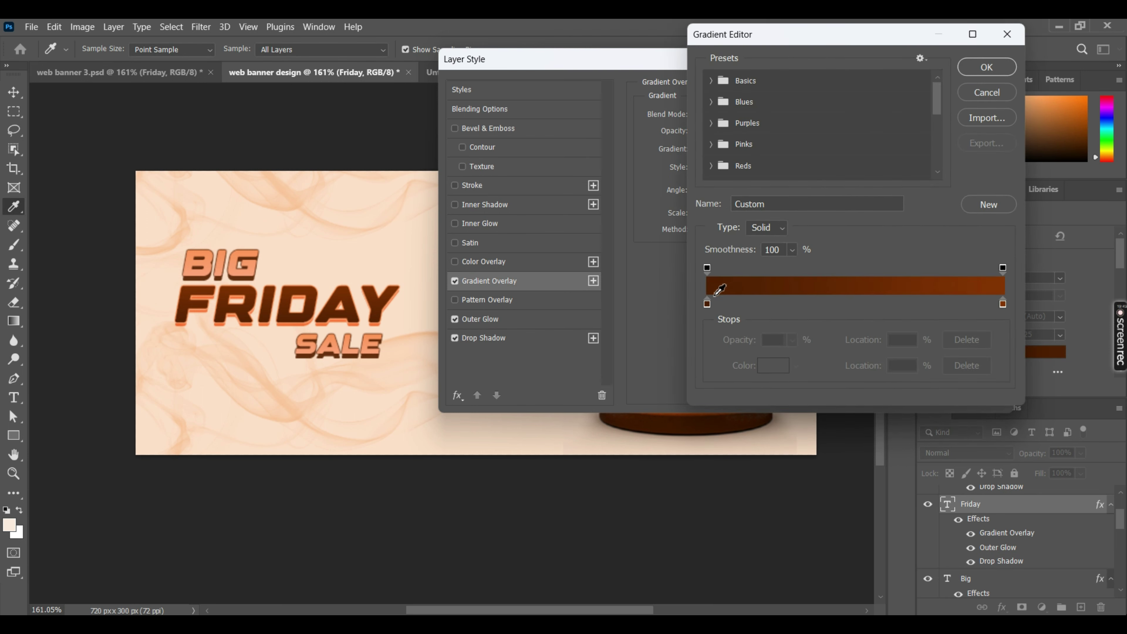
left_click(983, 67)
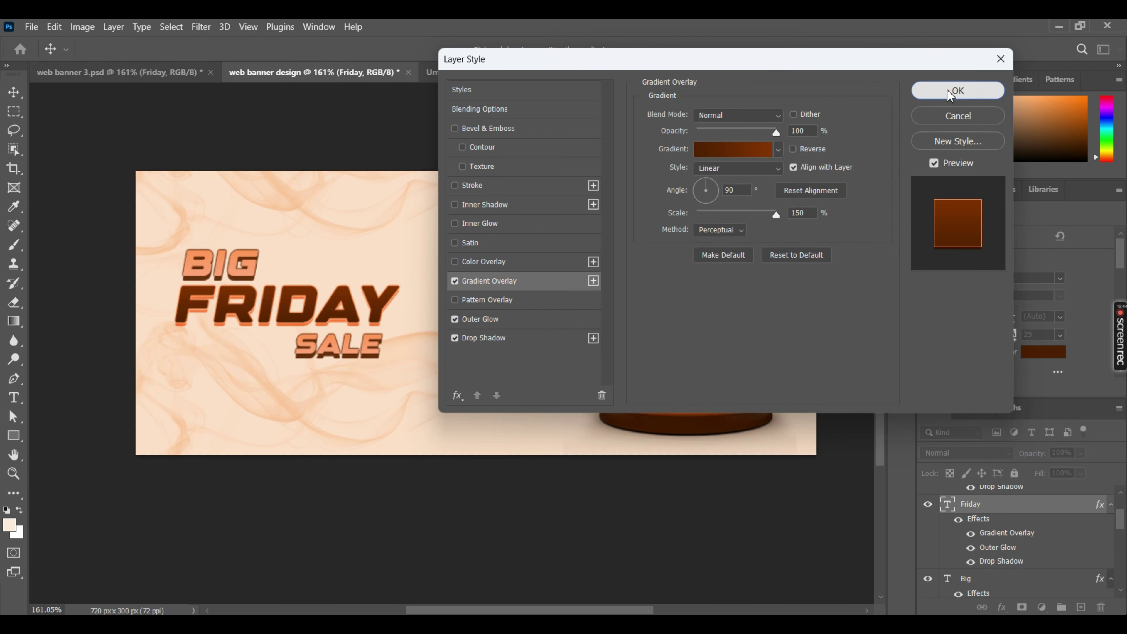
left_click(954, 91)
left_click(629, 119)
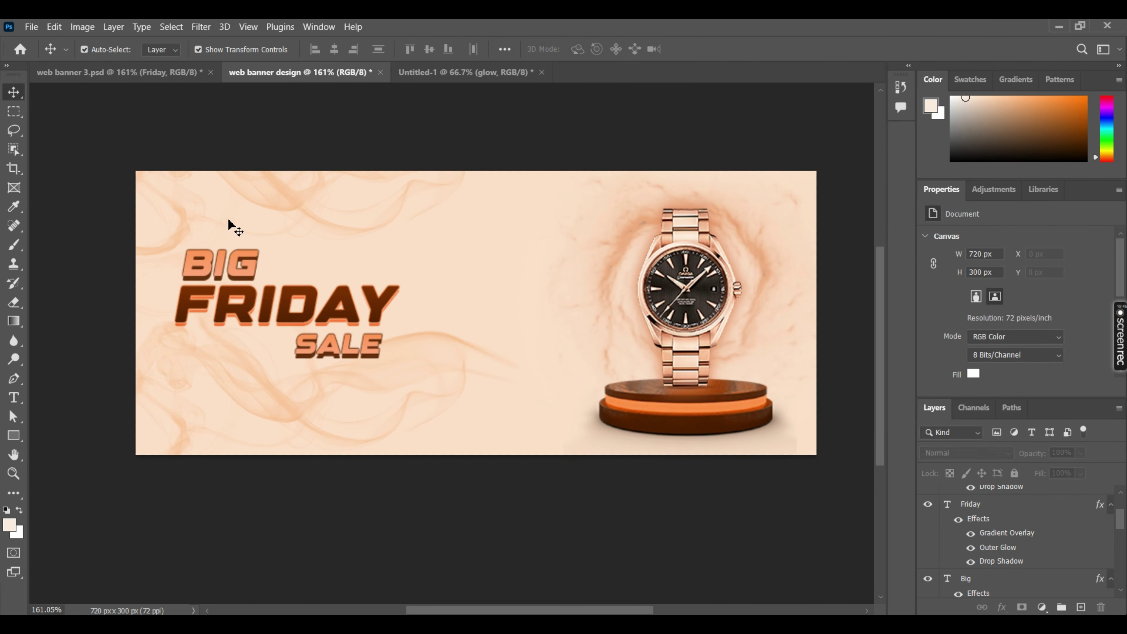
Select BIG, FRIDAY and SALE together and move the heading right and up
left_click(239, 262)
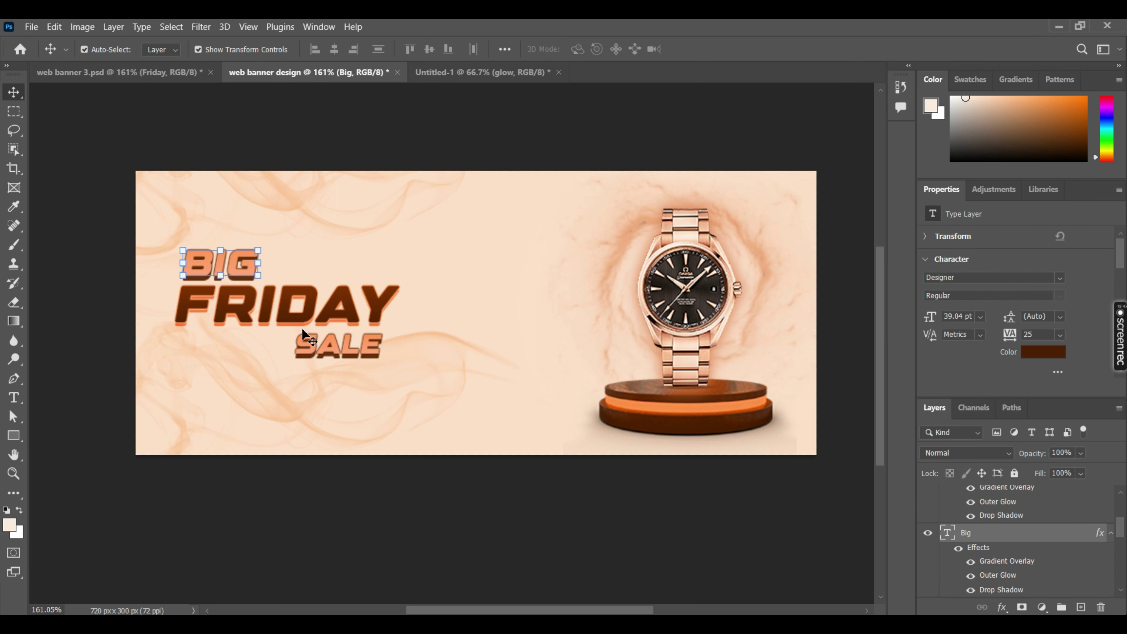
left_click(284, 318, "shift")
left_click(353, 354, "shift")
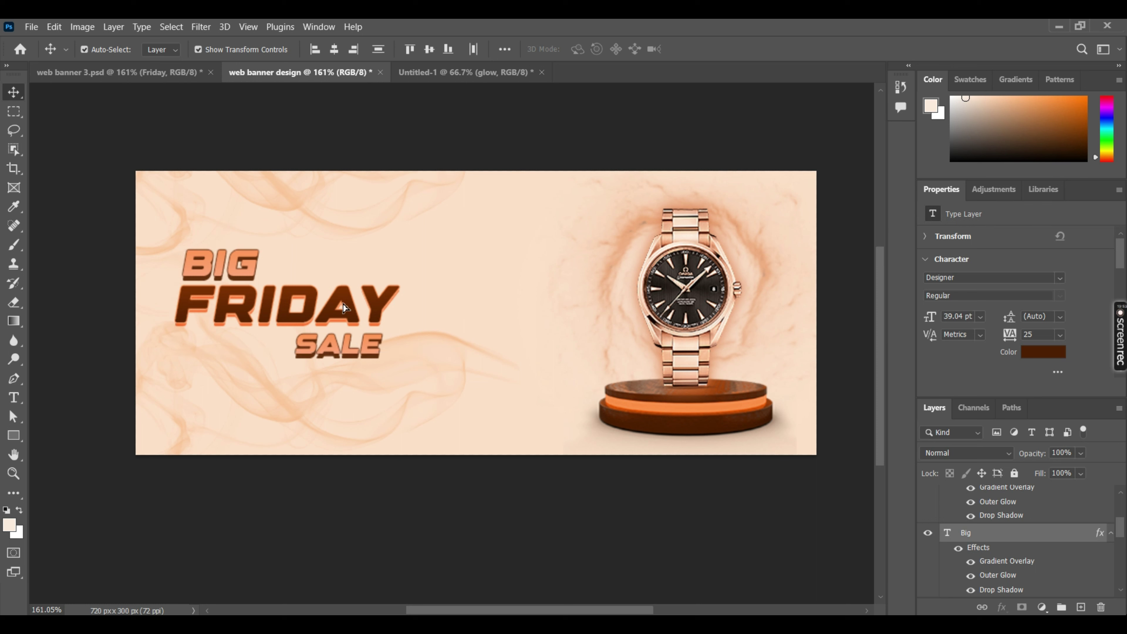
left_click_drag(337, 310, 364, 300)
Nudge SALE back into alignment beneath FRIDAY
left_click(369, 395)
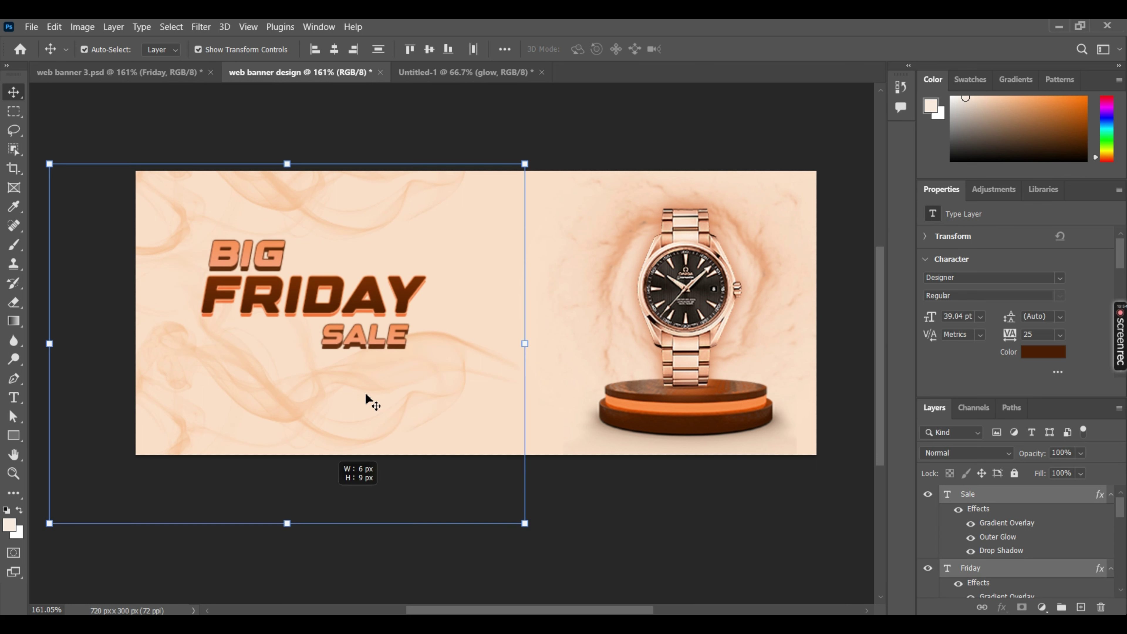
left_click(367, 333)
left_click_drag(345, 346, 314, 336)
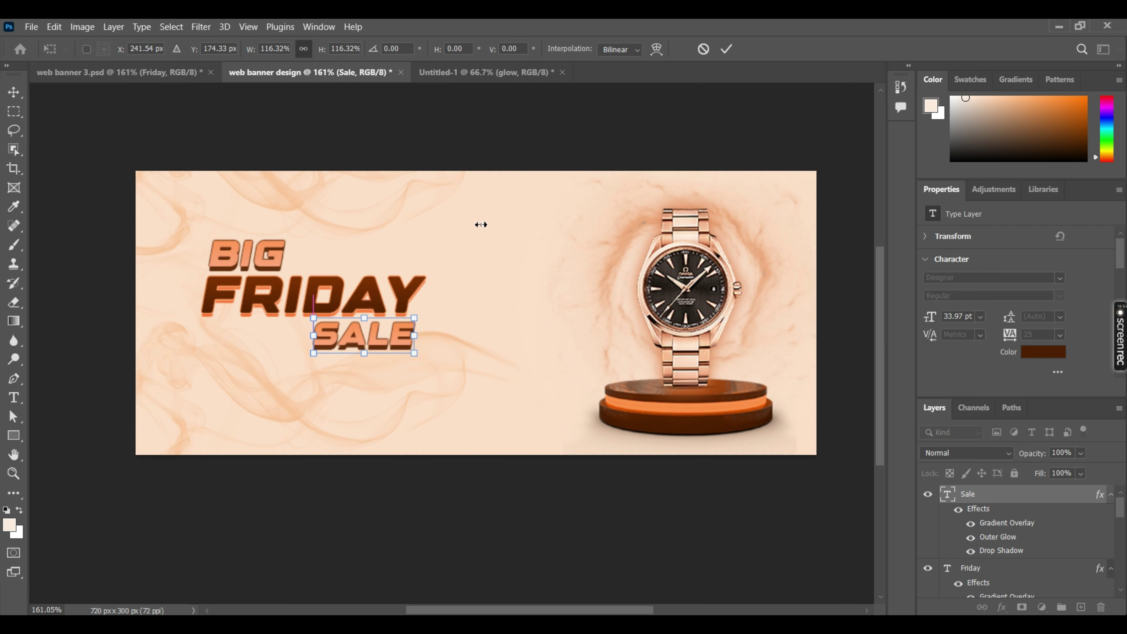
left_click(726, 49)
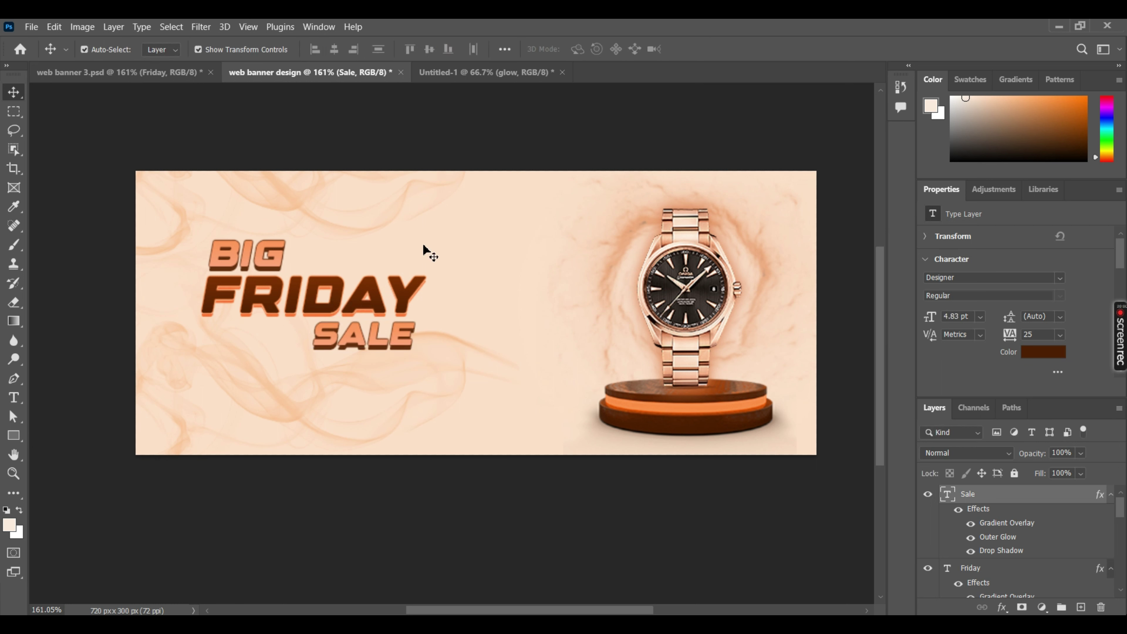
left_click(398, 339)
left_click_drag(397, 337, 387, 337)
left_click(370, 235)
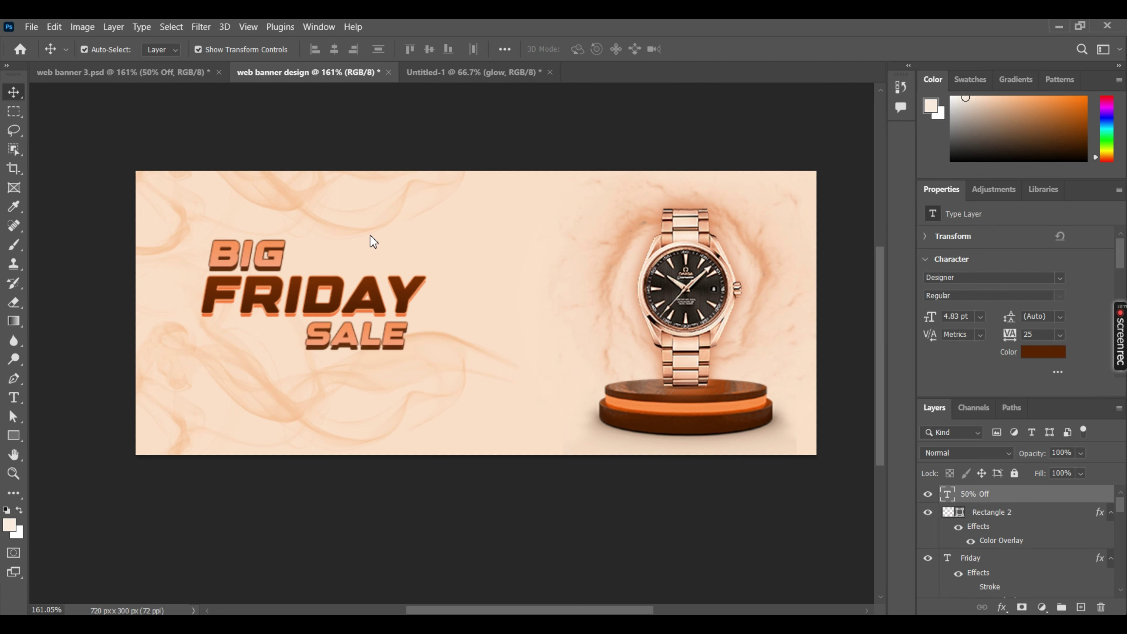
left_click(333, 327)
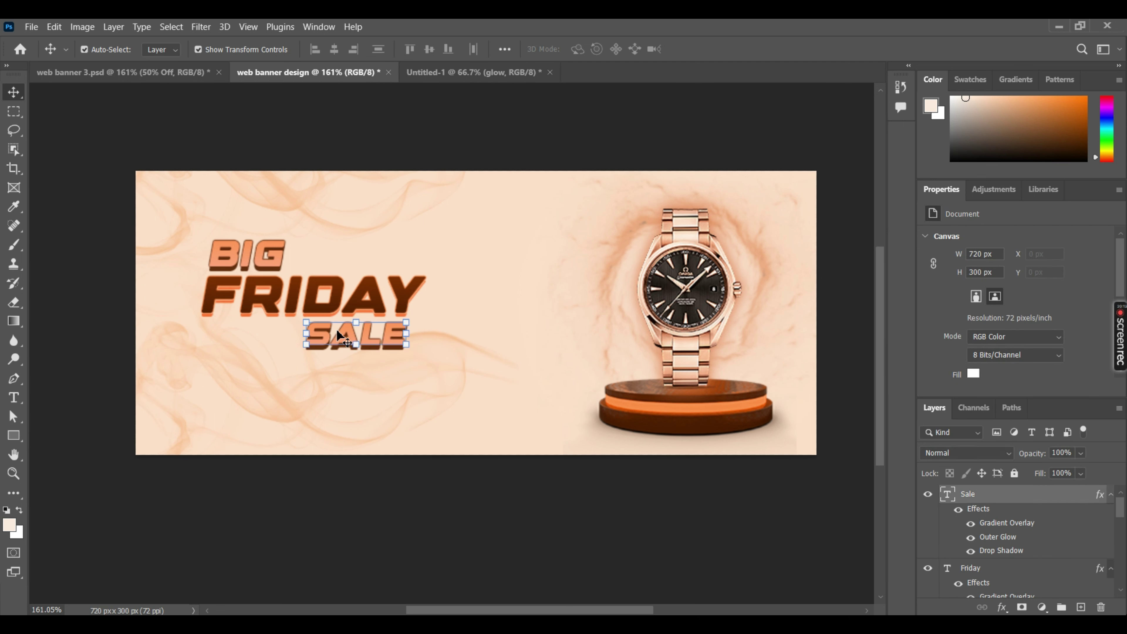
left_click(263, 257)
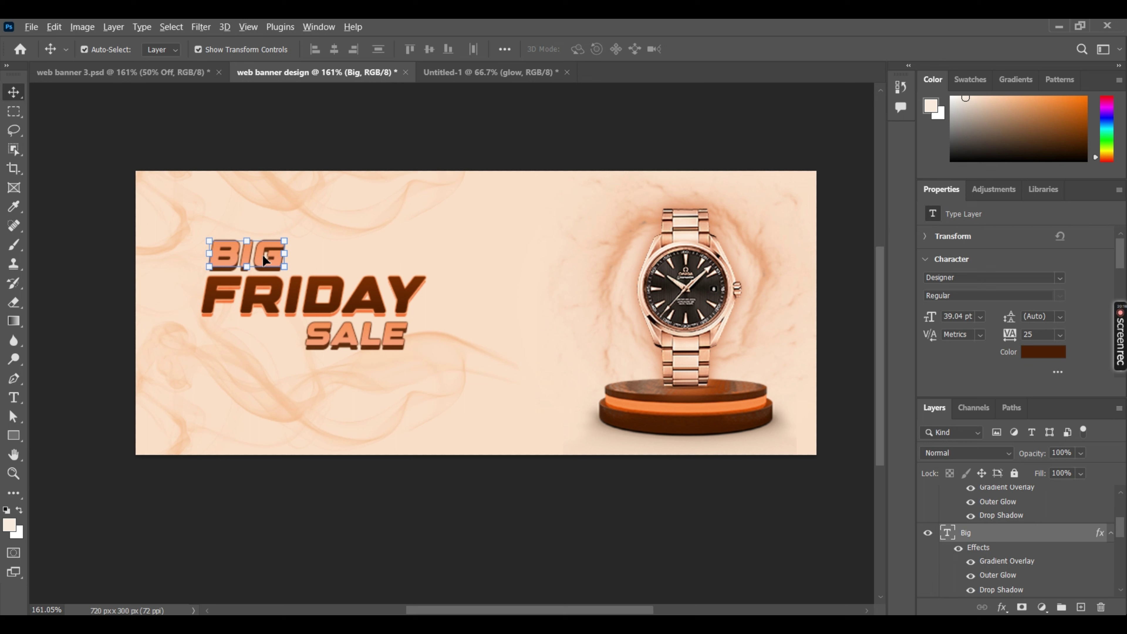
Duplicate BIG below SALE and replace its text with the pasted '50% OFF'
left_click_drag(263, 254, 416, 379)
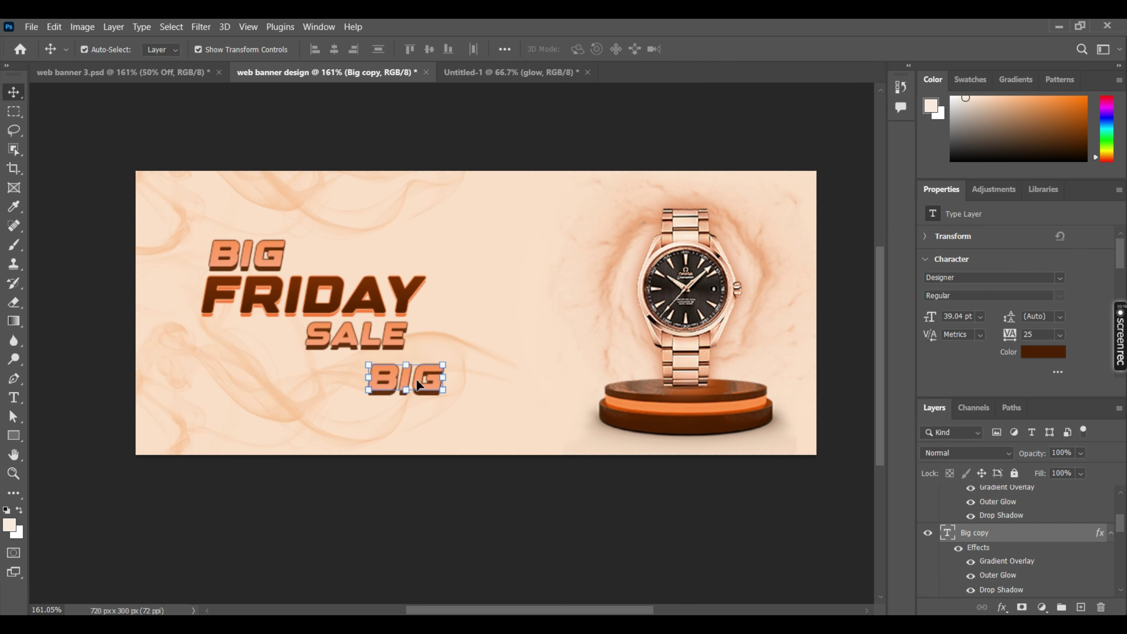
double_click(417, 381)
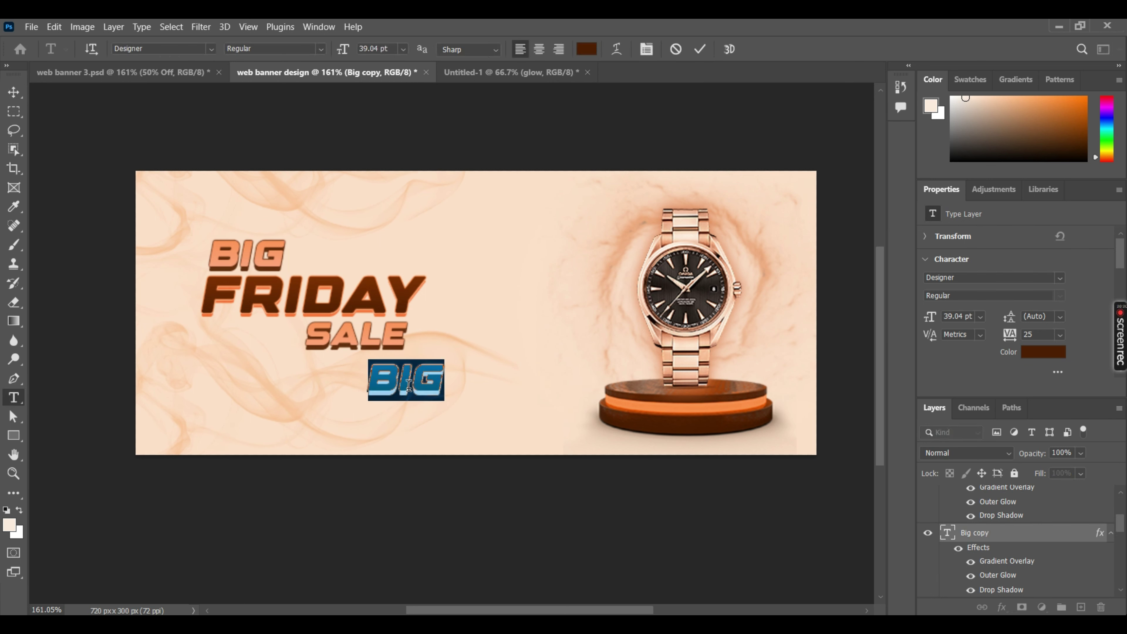
left_click(700, 49)
key("v")
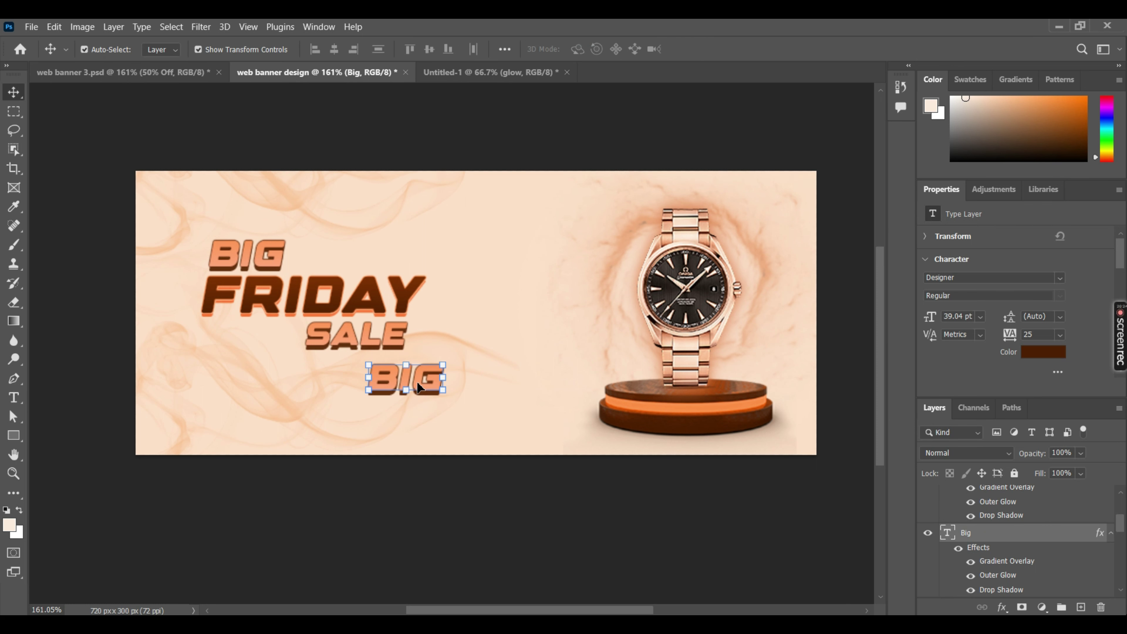
left_click(416, 380)
left_click(432, 390)
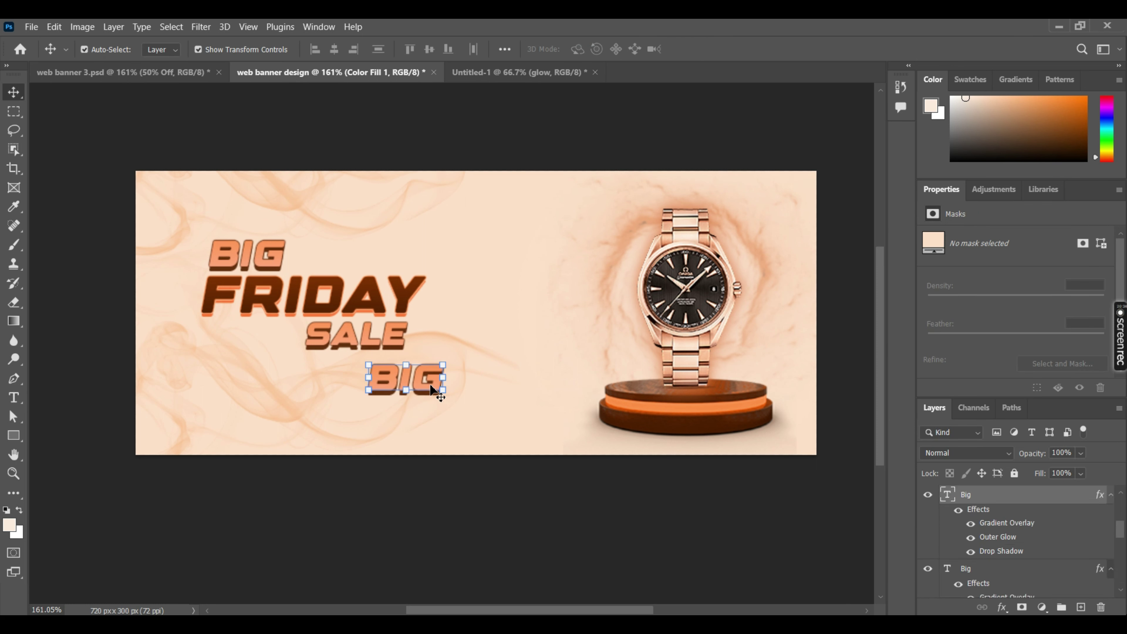
double_click(430, 378)
key("ctrl+a")
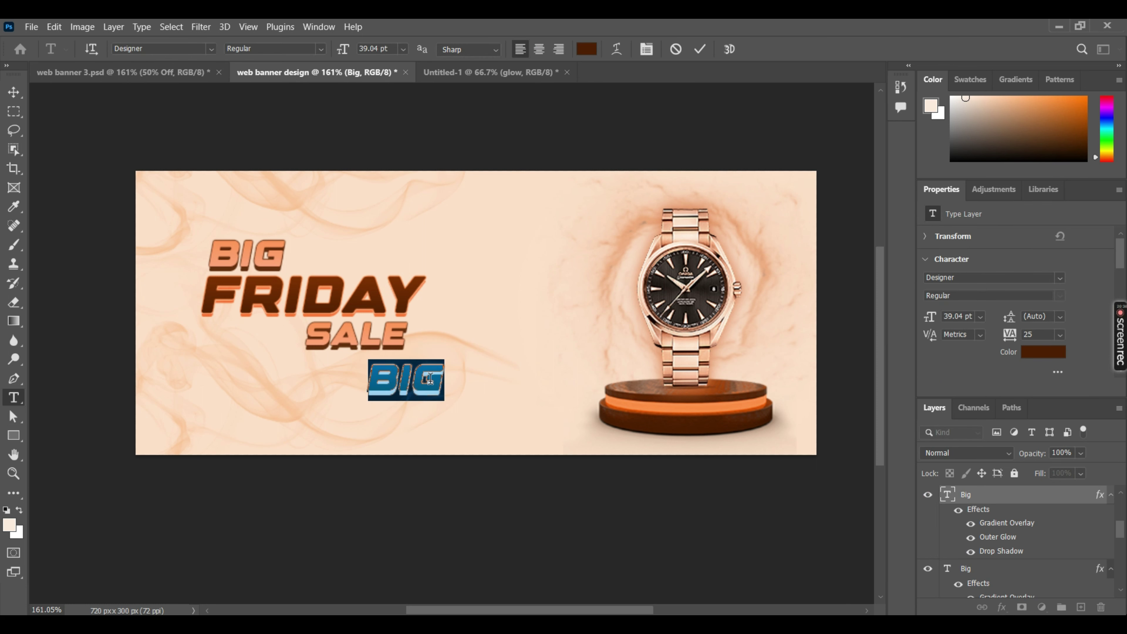
key("ctrl+v")
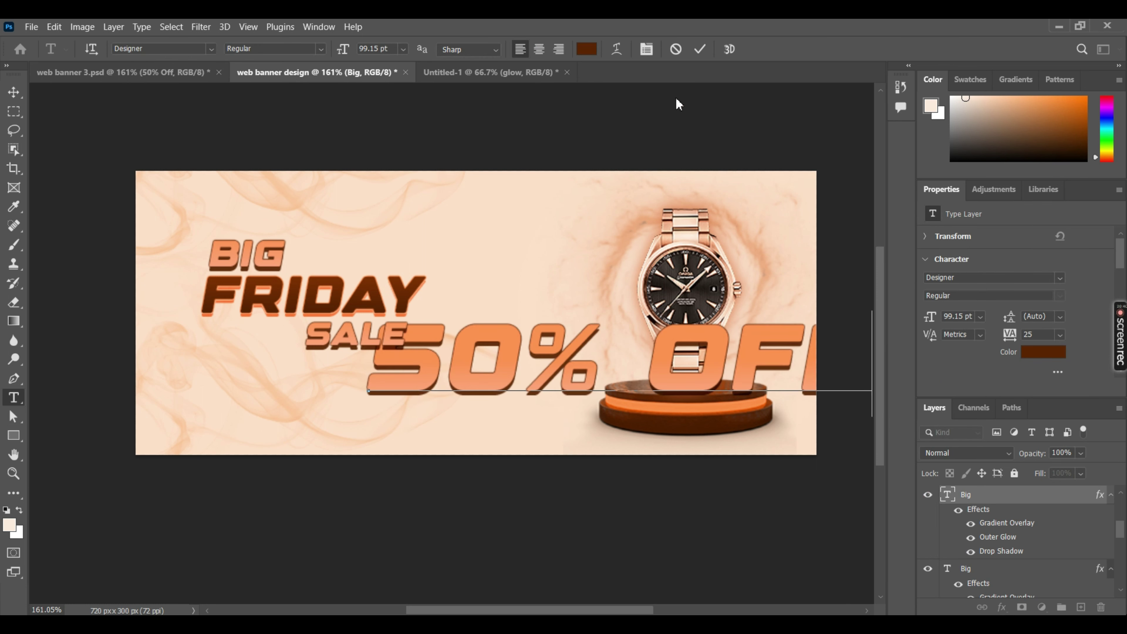
left_click(700, 48)
Move and shrink the copied '50% OFF' text, then delete it
left_click_drag(682, 361, 523, 414)
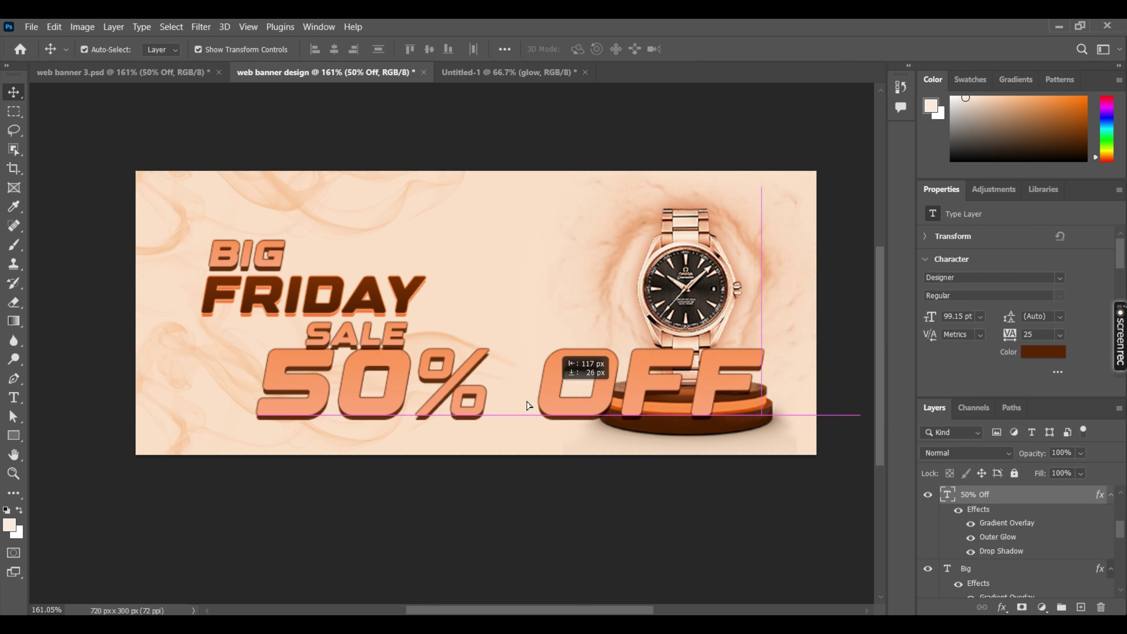
left_click_drag(713, 378, 637, 336)
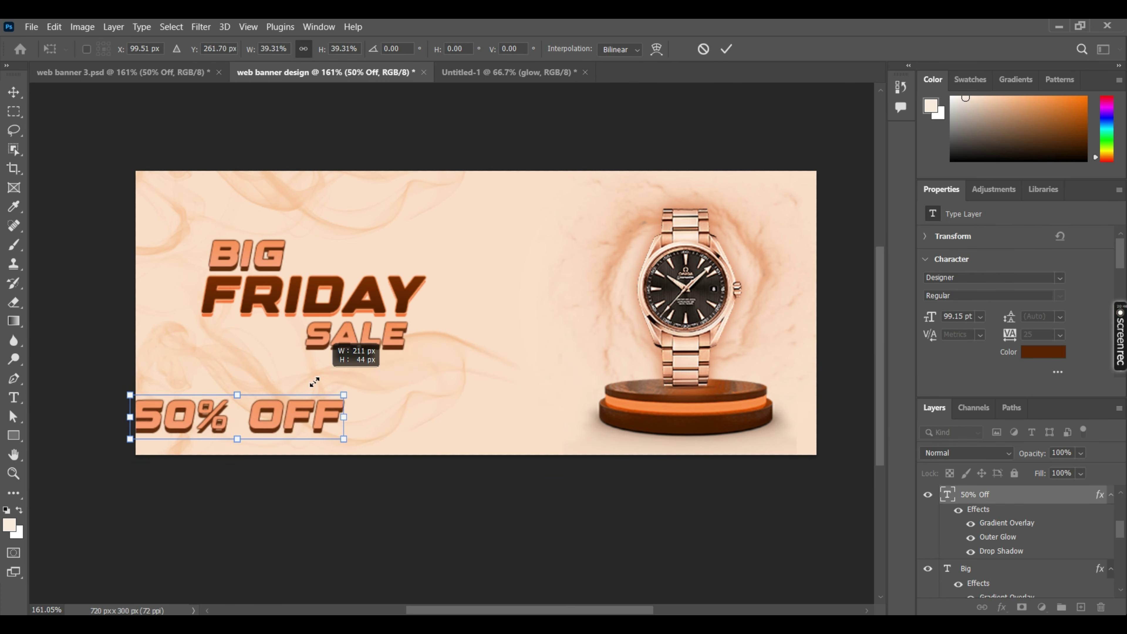
mouse_move(637, 336)
left_mouse_down()
mouse_move(239, 425)
mouse_move(394, 405)
mouse_move(433, 379)
left_mouse_up()
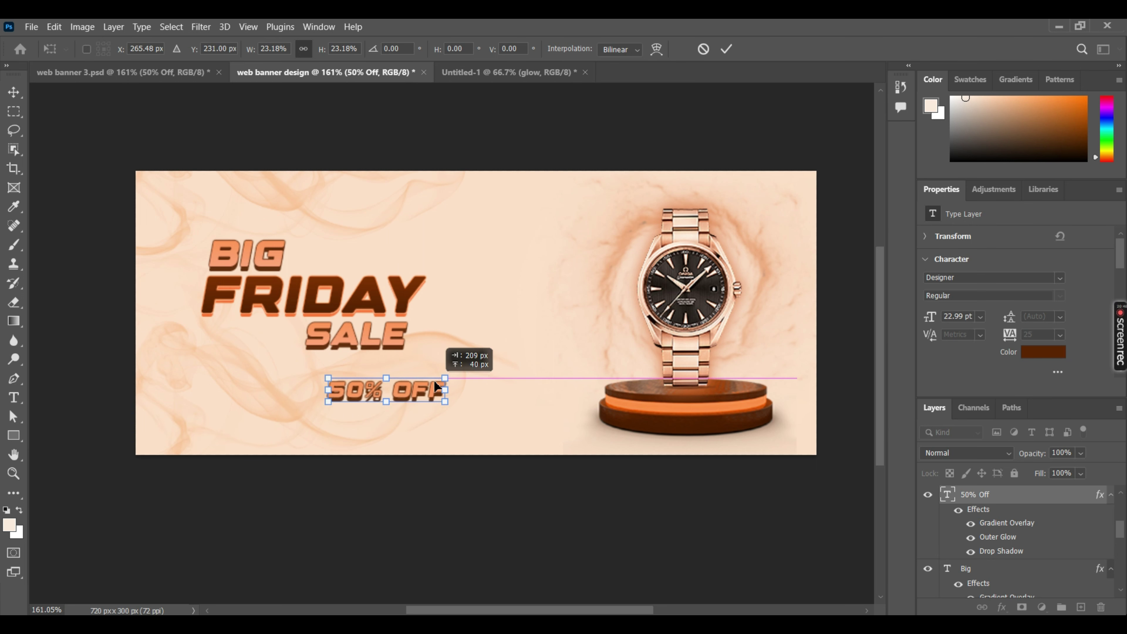
key("Delete")
Create a new text line below SALE containing the pasted '50% OFF'
left_click(14, 397)
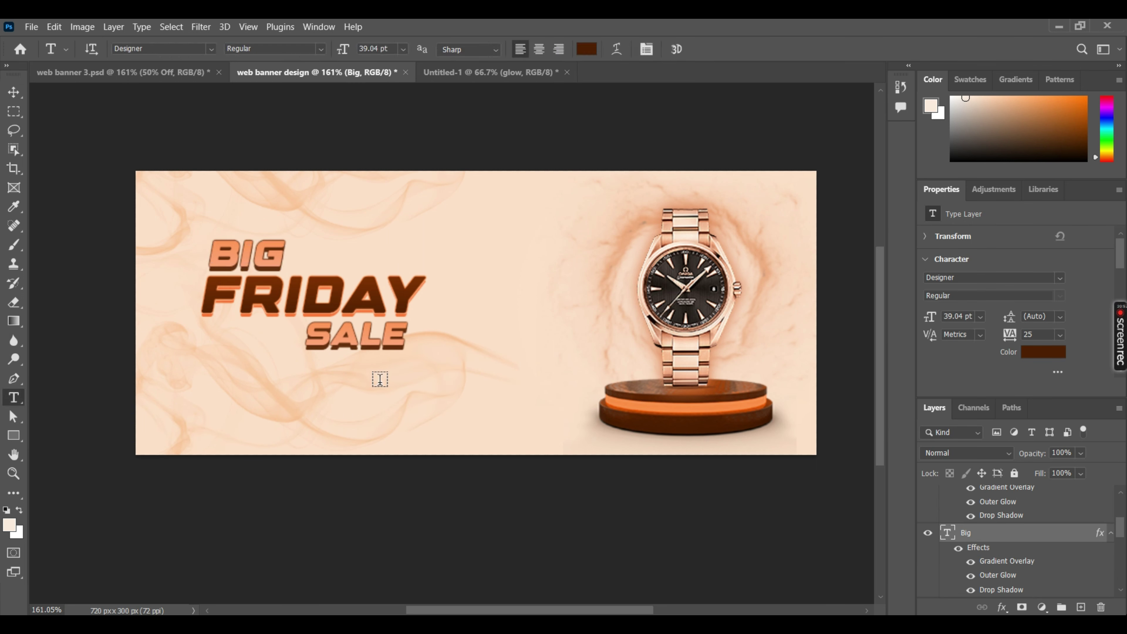
left_click(377, 380)
key("ctrl+v")
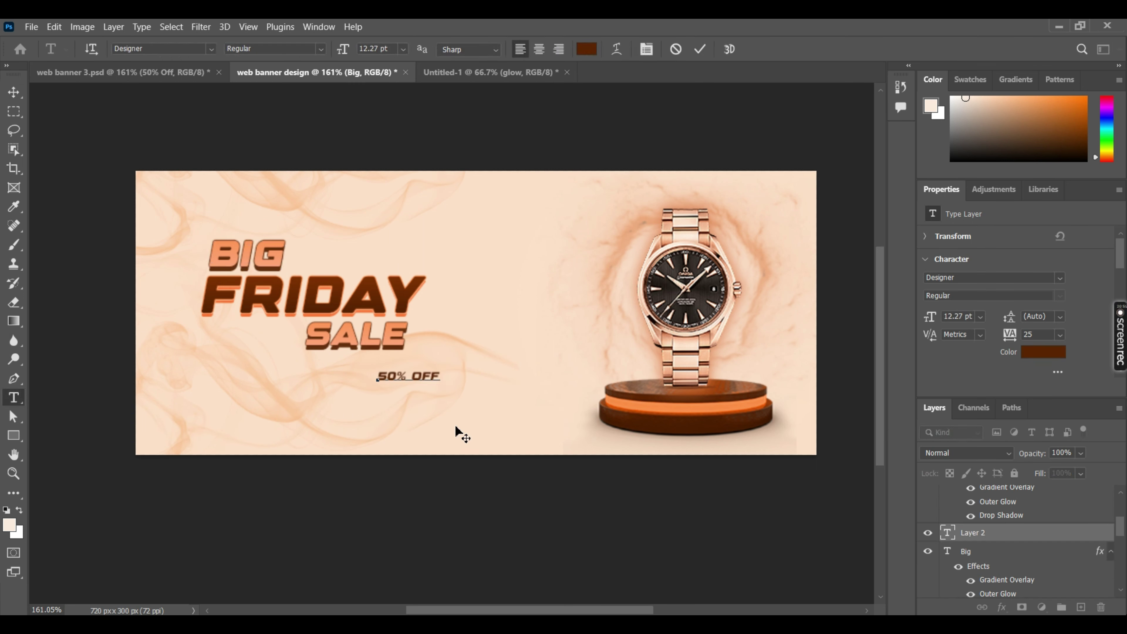
left_click(698, 49)
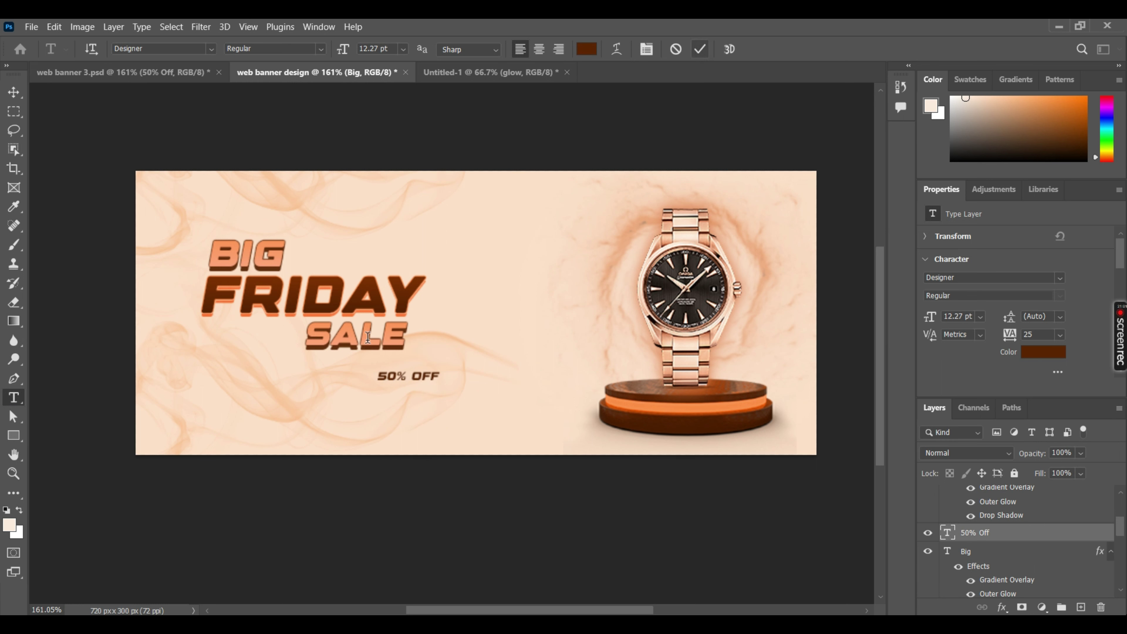
key("v")
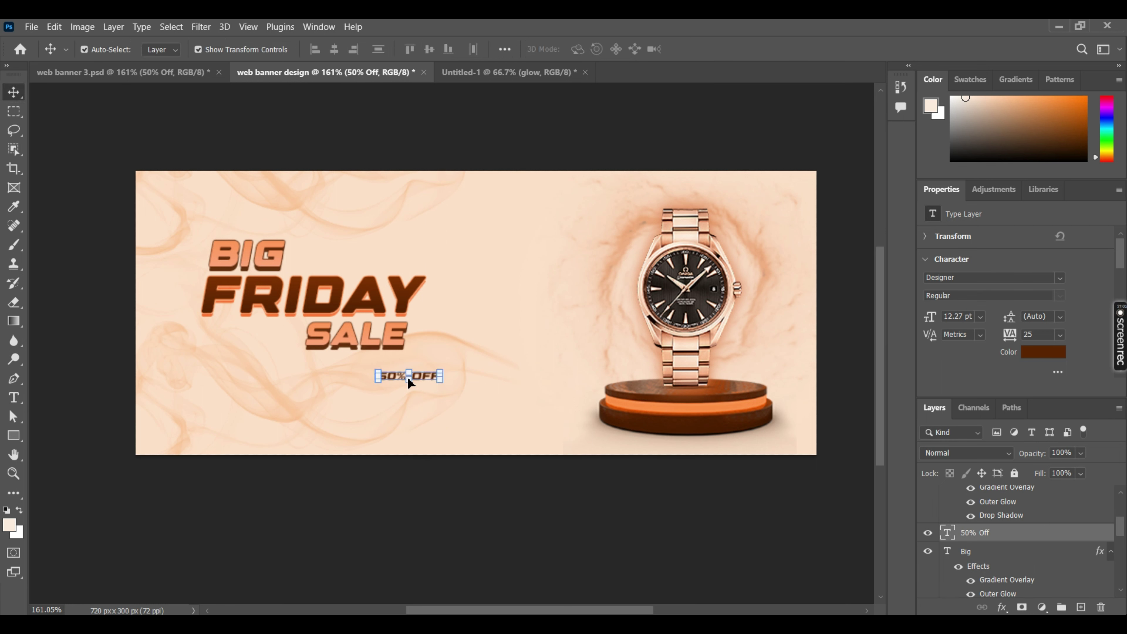
Enlarge '50% OFF', move it under SALE, and narrow it slightly
mouse_move(407, 377)
left_mouse_down()
mouse_move(409, 387)
mouse_move(412, 367)
left_mouse_up()
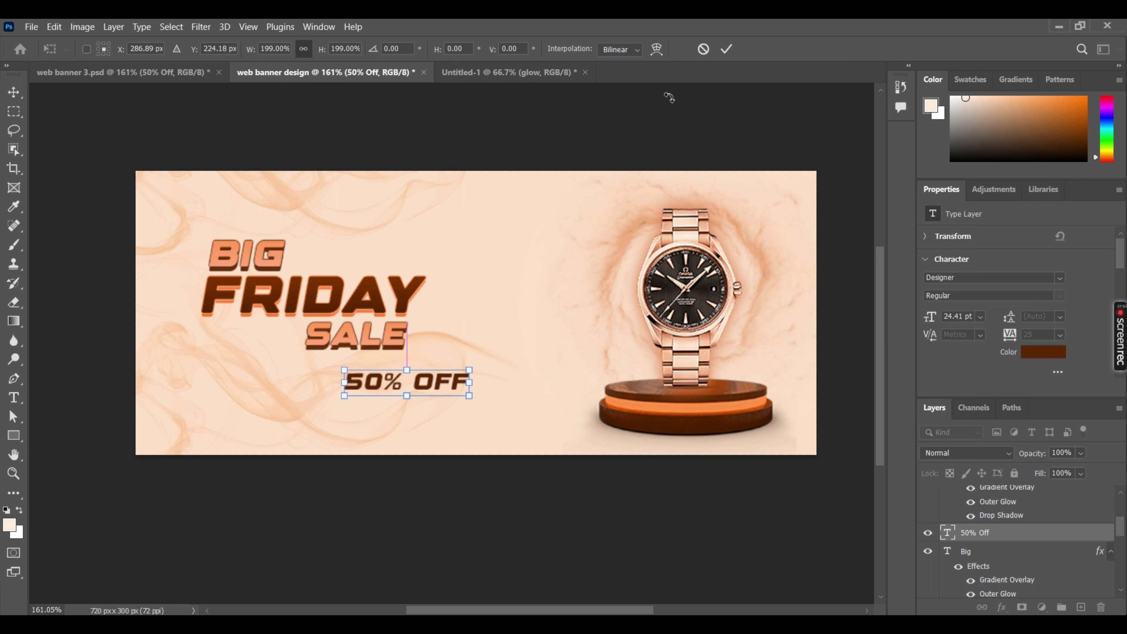
left_click(726, 48)
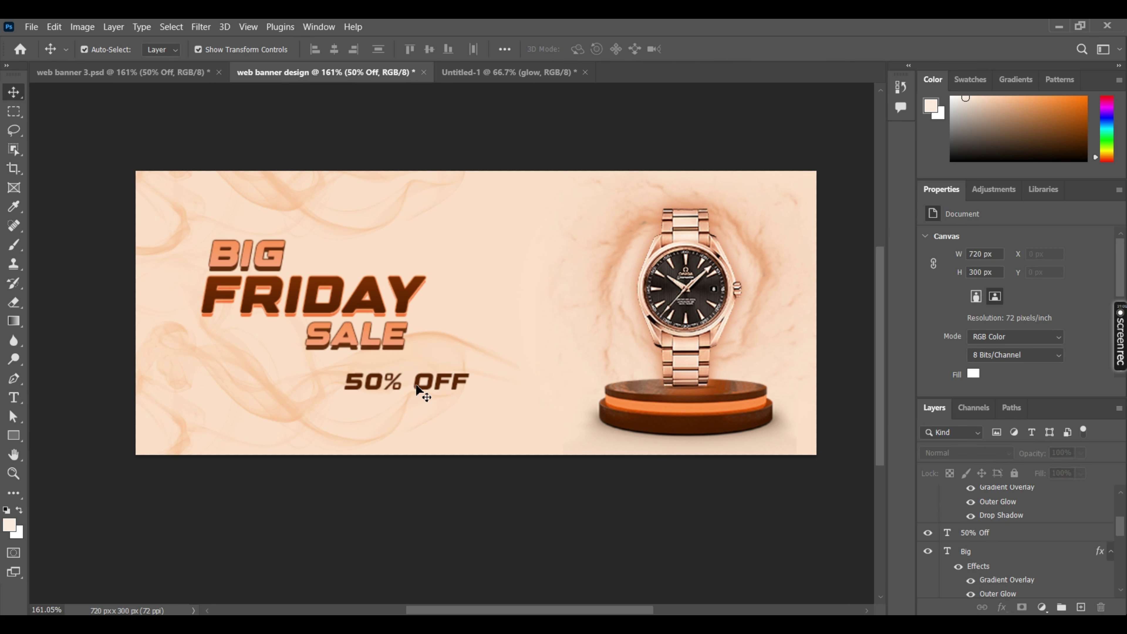
left_click_drag(422, 391, 439, 385)
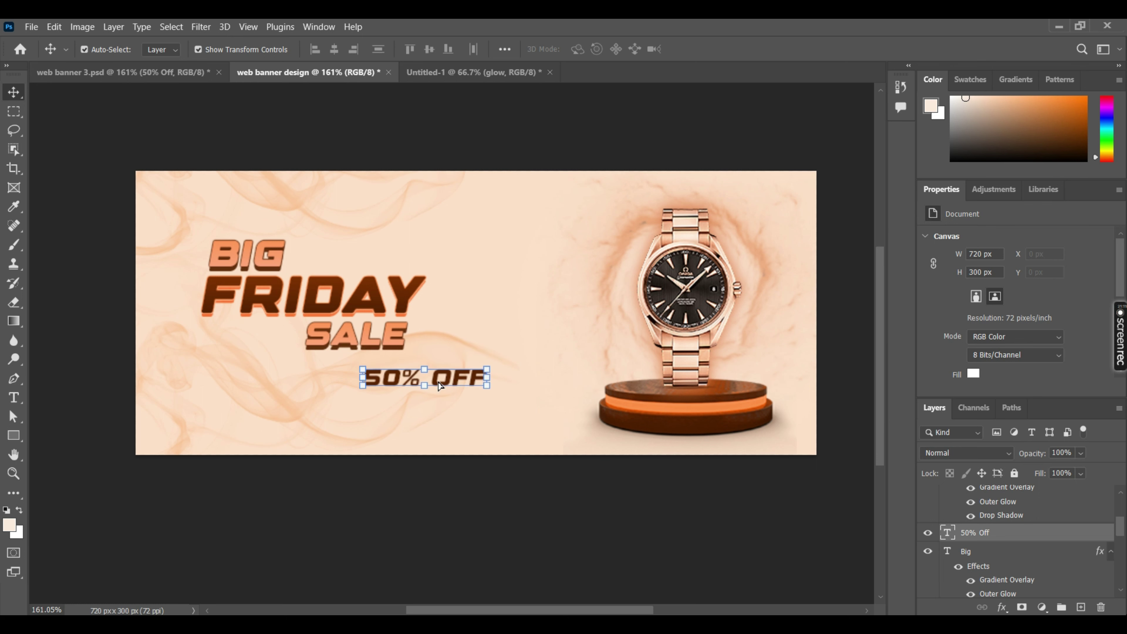
scroll(439, 385, "up", 2)
scroll(438, 379, "up", 1)
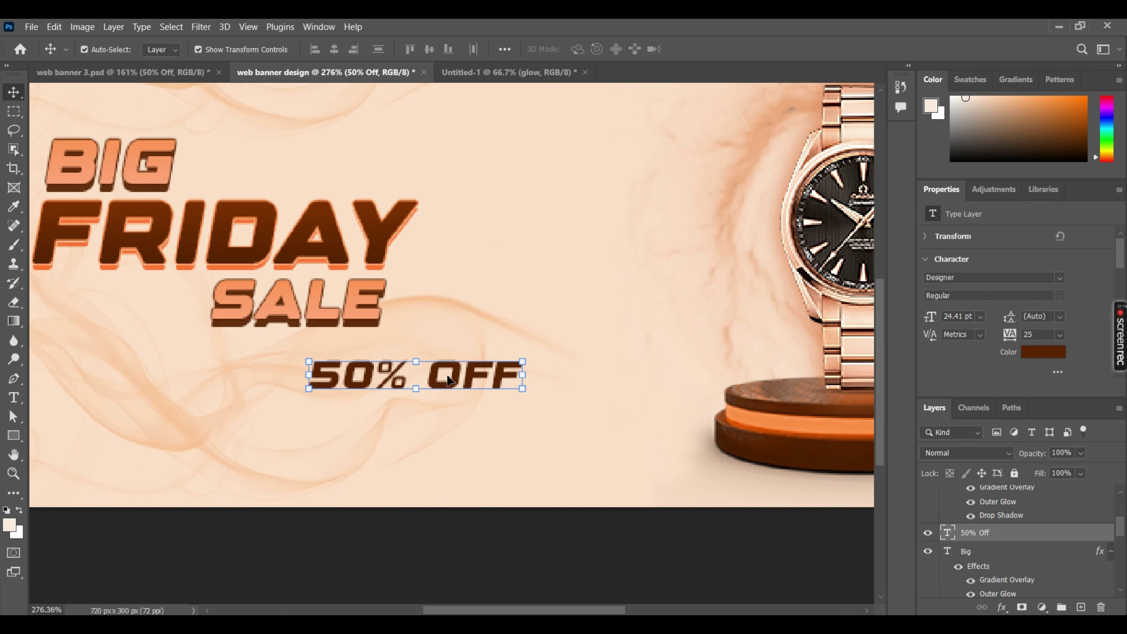
left_click_drag(527, 379, 488, 377)
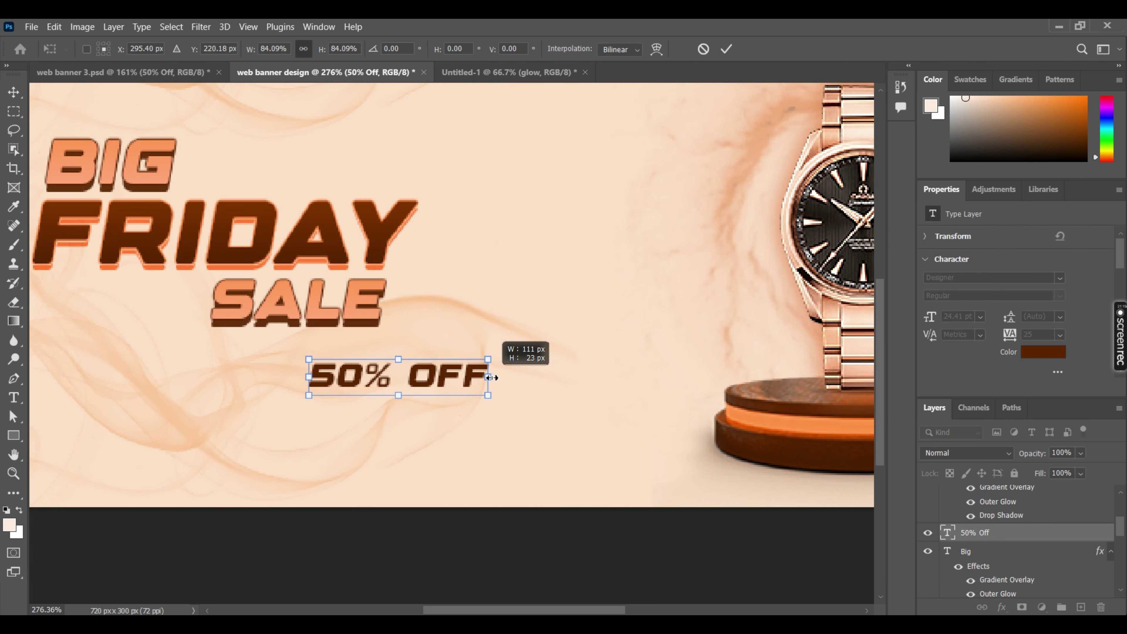
left_click(726, 48)
left_click(576, 306)
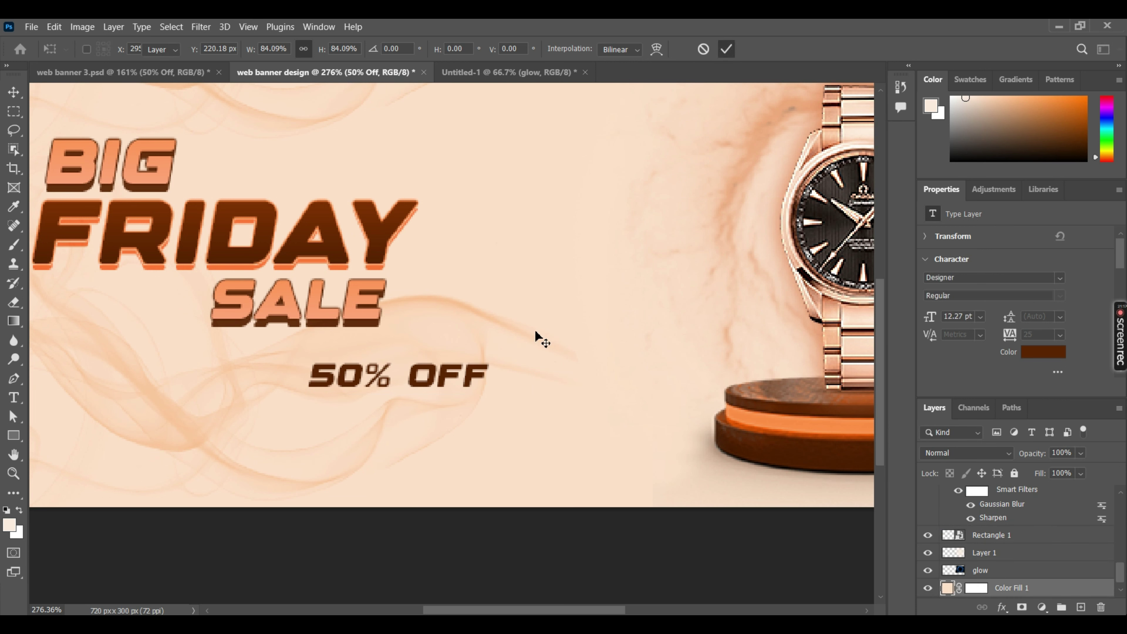
Draw a 129×34 px rectangle around '50% OFF' with no fill and a dark brown stroke
left_click(14, 437)
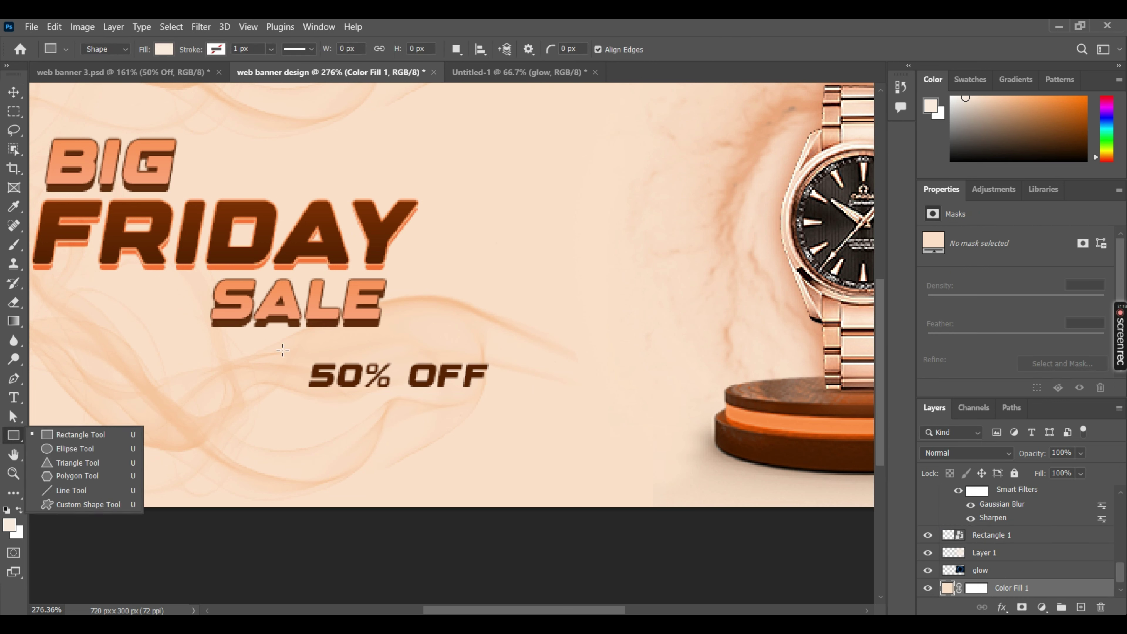
left_click(295, 352)
left_click_drag(292, 349, 497, 405)
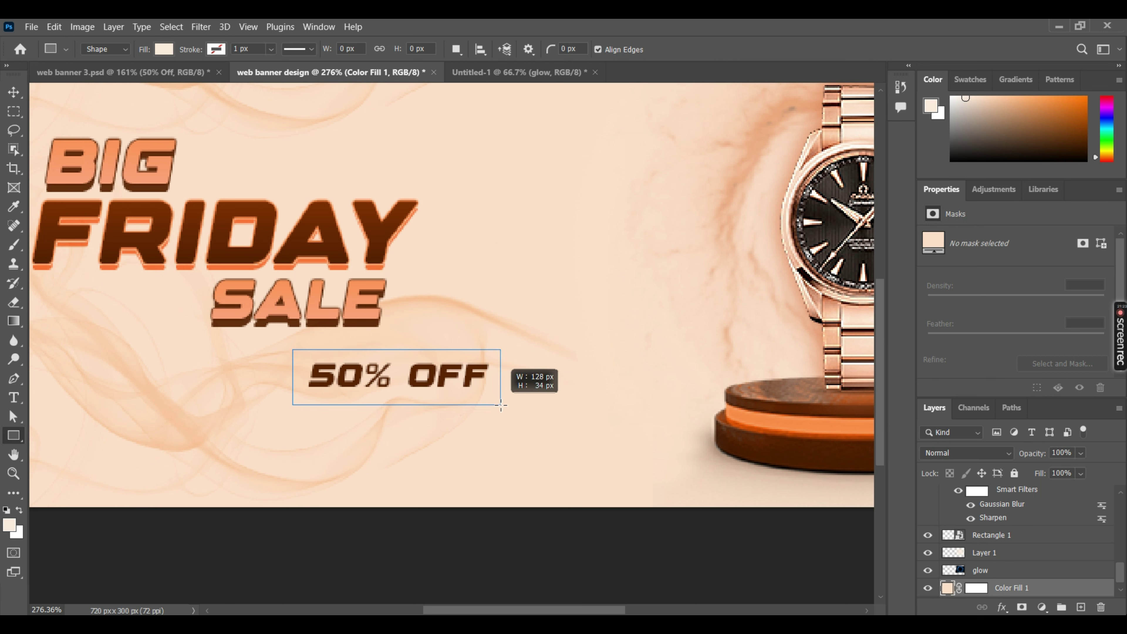
left_click_drag(497, 405, 502, 406)
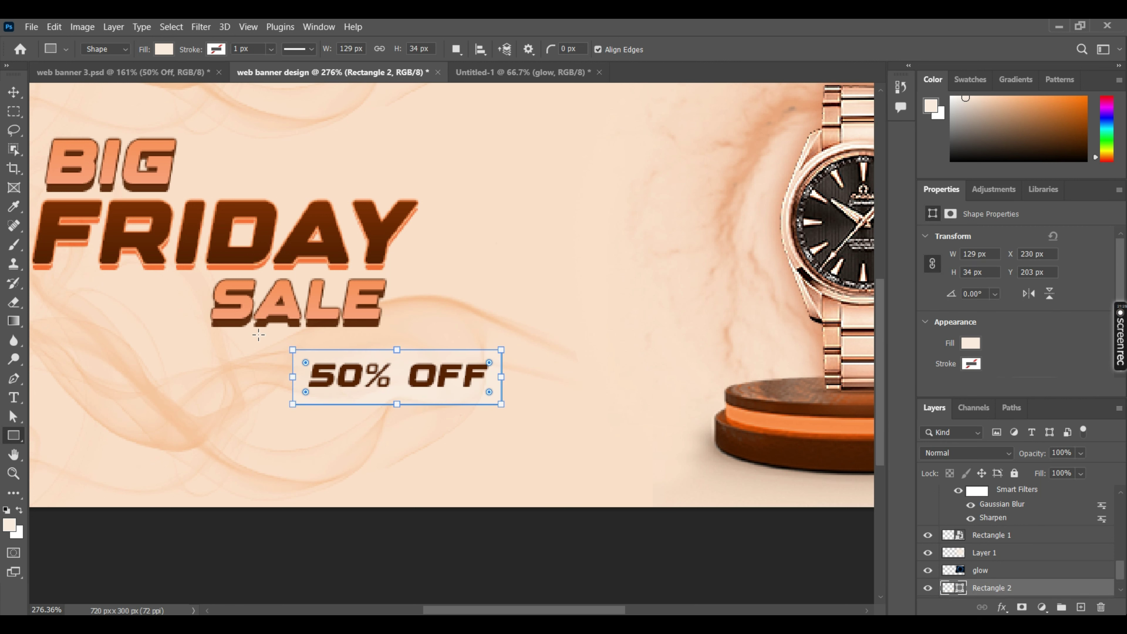
left_click(970, 343)
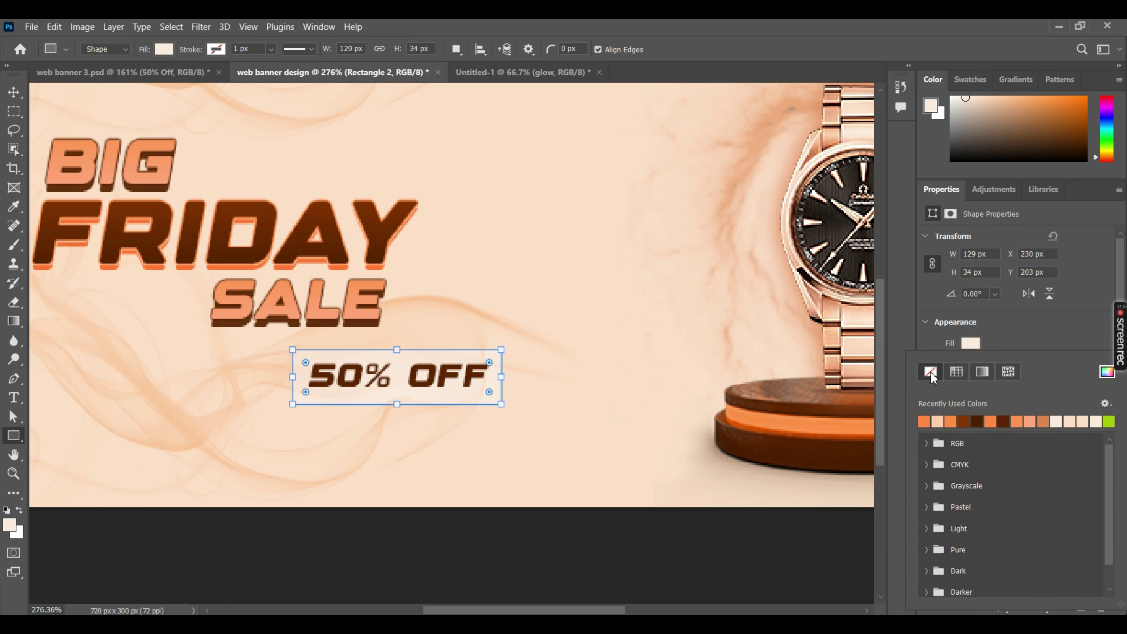
left_click(930, 372)
left_click(971, 363)
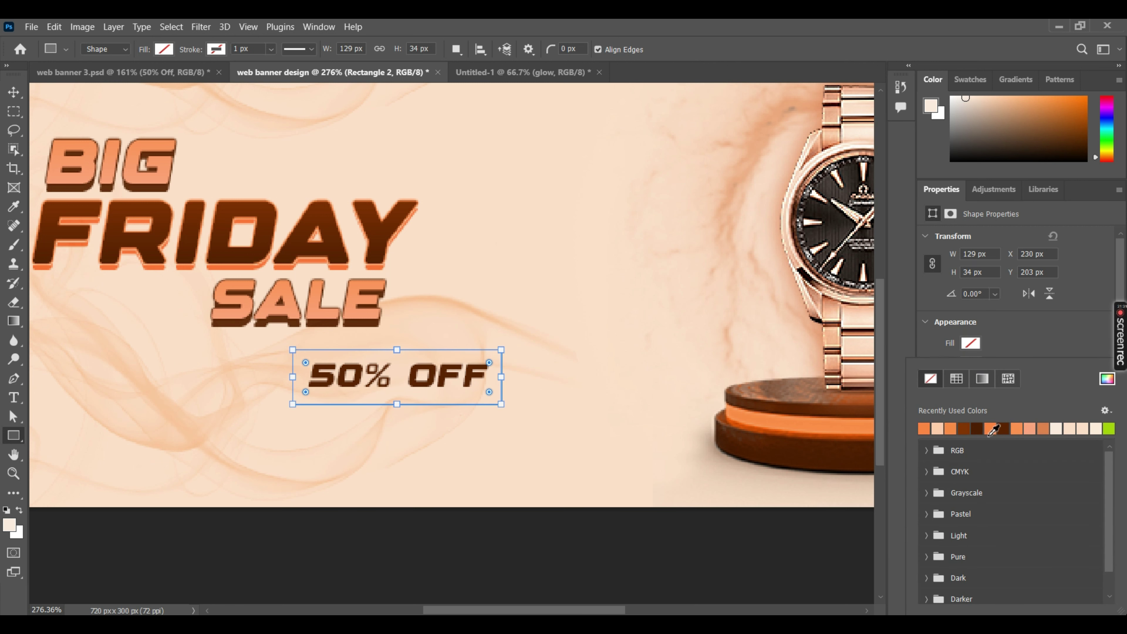
left_click(970, 429)
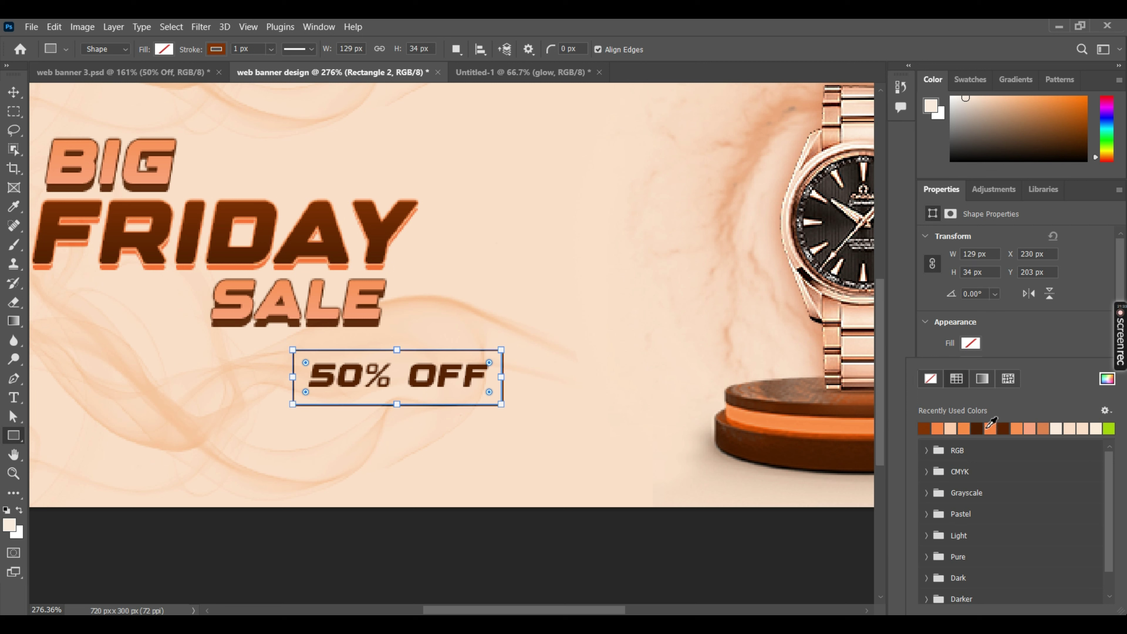
left_click(1005, 429)
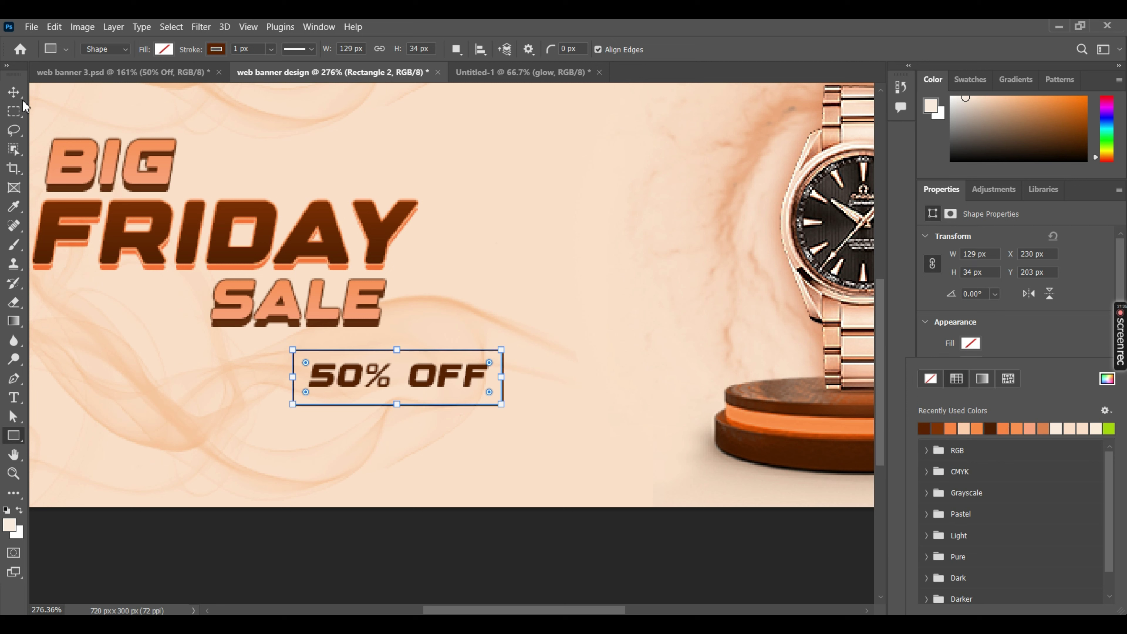
left_click(14, 93)
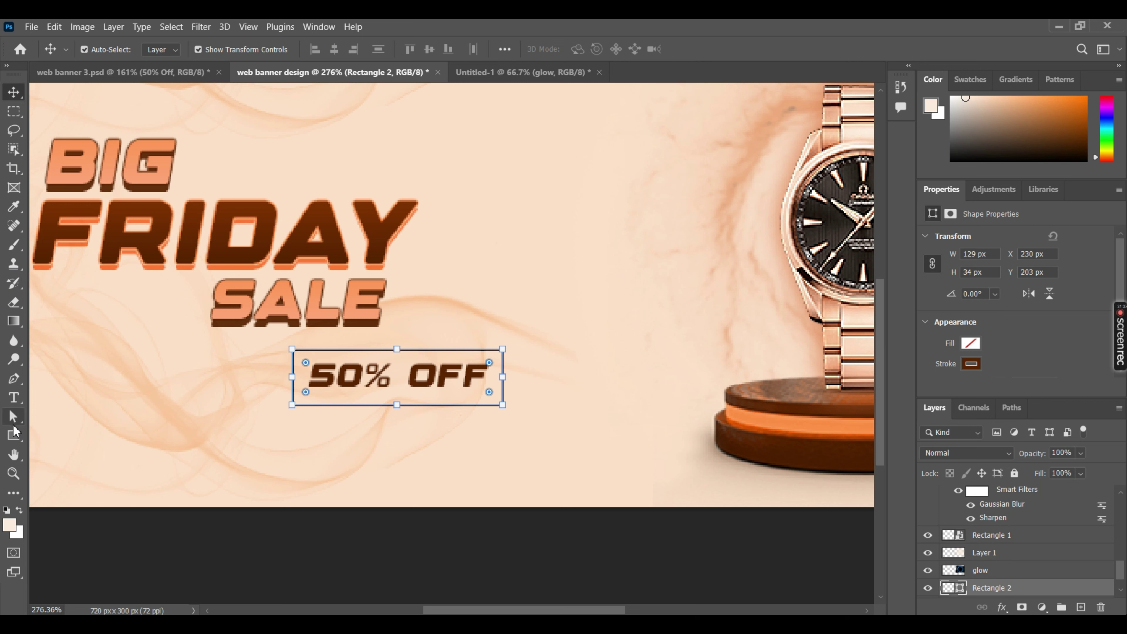
Slant the box by dragging both top corners right, converting it to a regular path
left_click(16, 422)
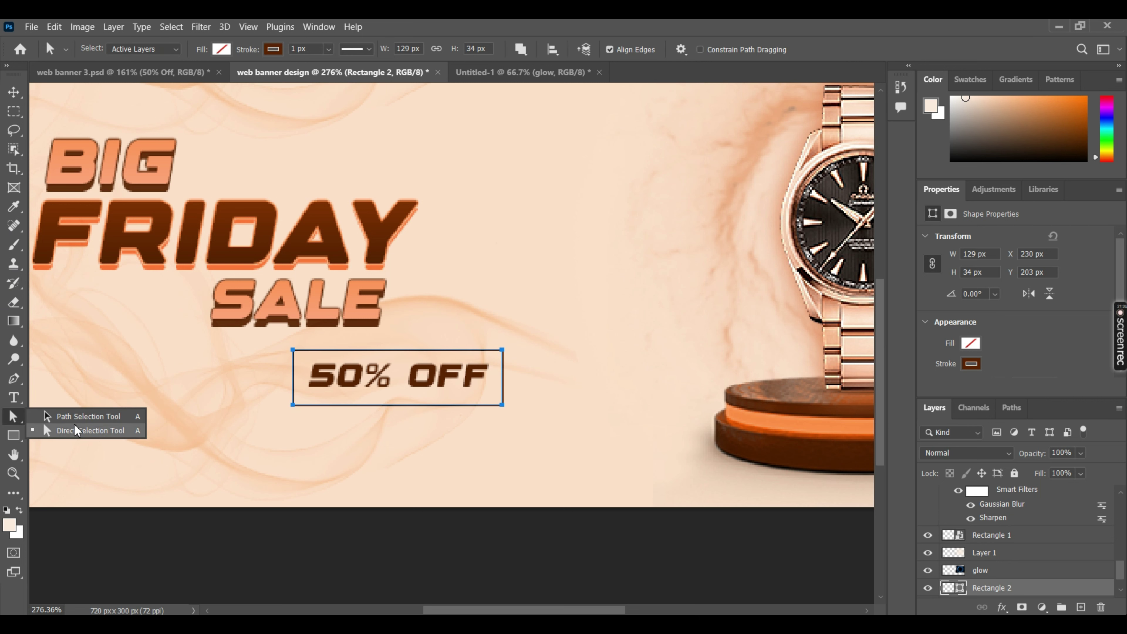
scroll(320, 364, "up", 3)
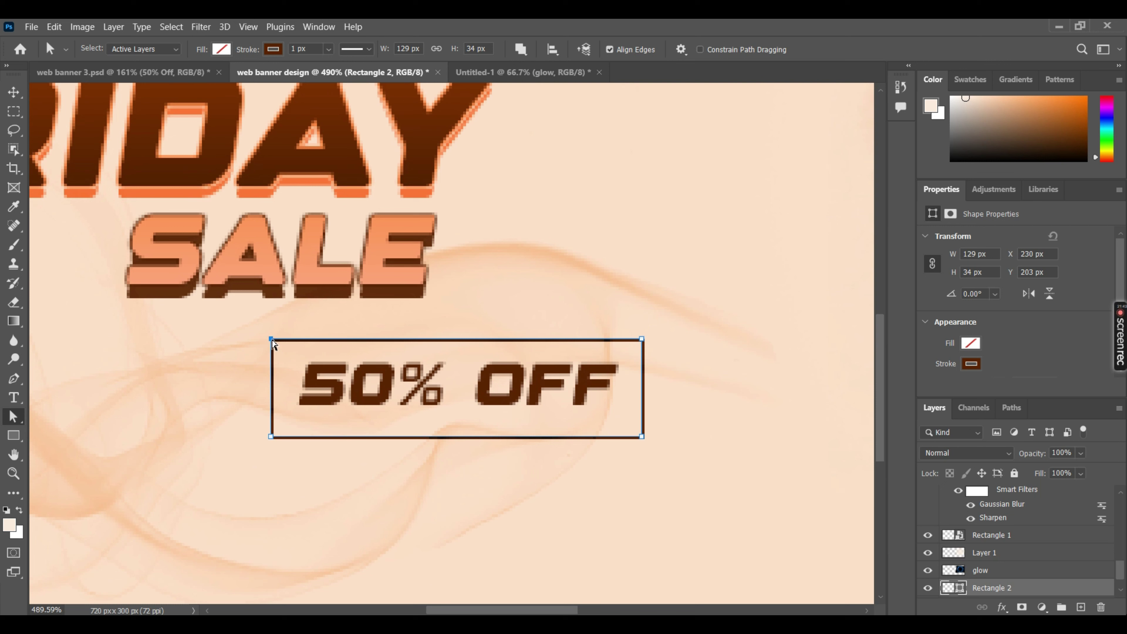
left_click_drag(272, 341, 302, 347)
left_click(542, 262)
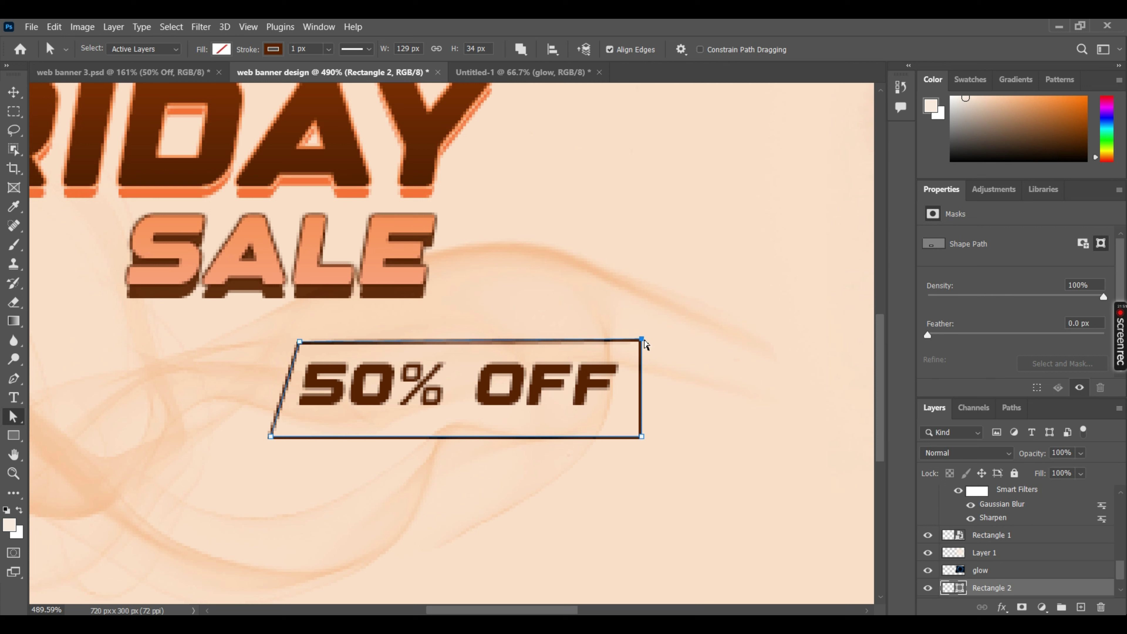
left_click_drag(641, 339, 680, 340)
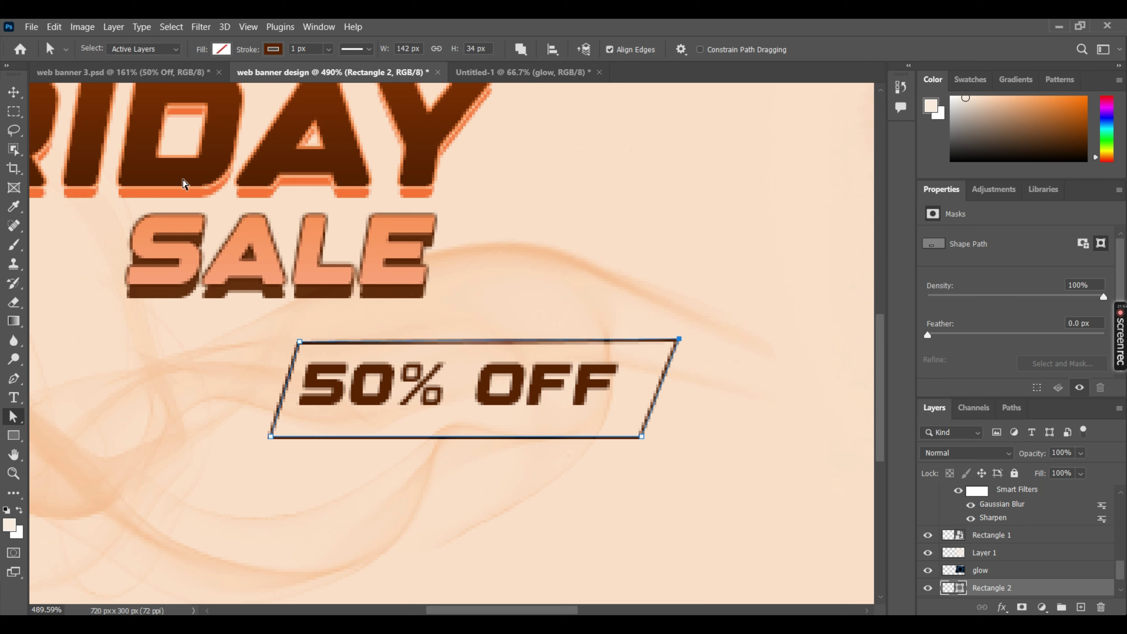
Narrow the box to about 135 px and centre '50% OFF' inside it both ways
key("v")
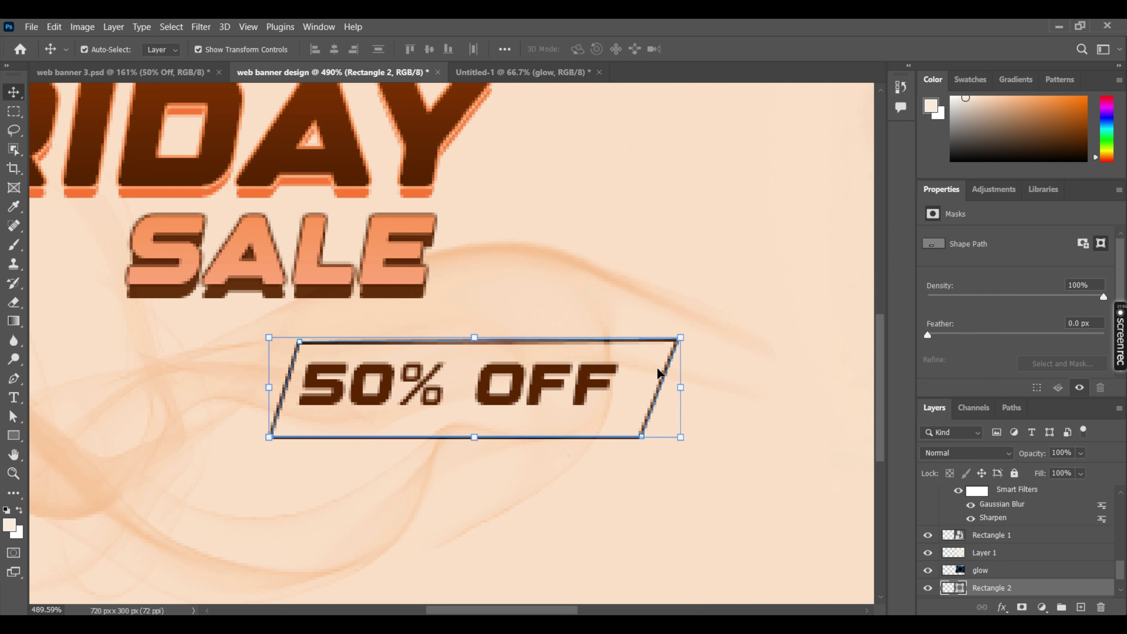
left_click_drag(683, 388, 659, 384)
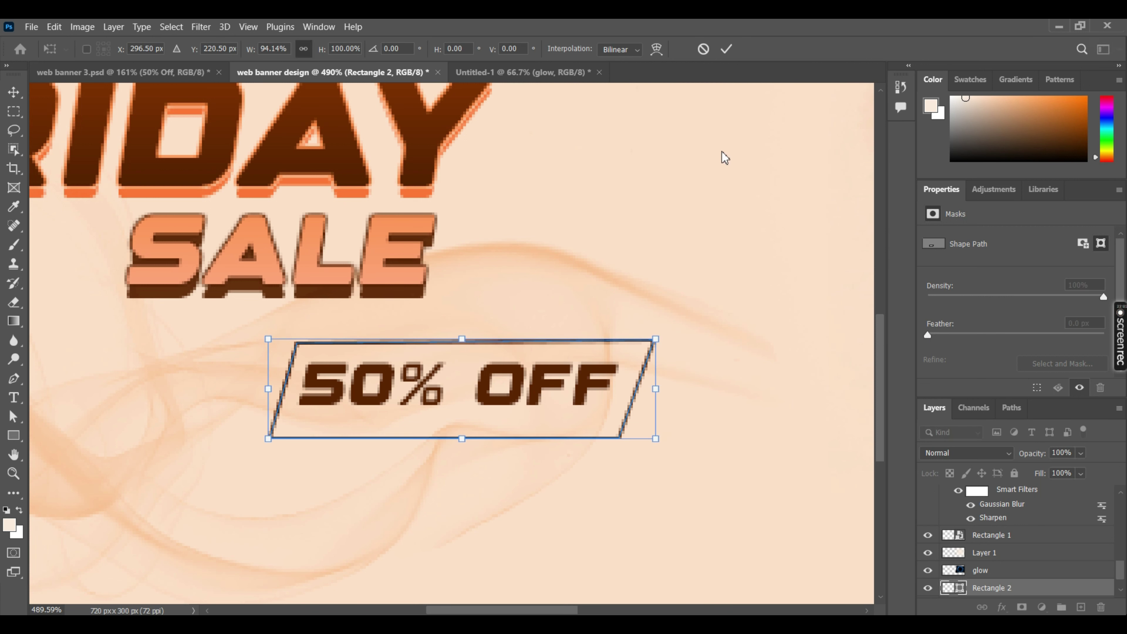
left_click(725, 47)
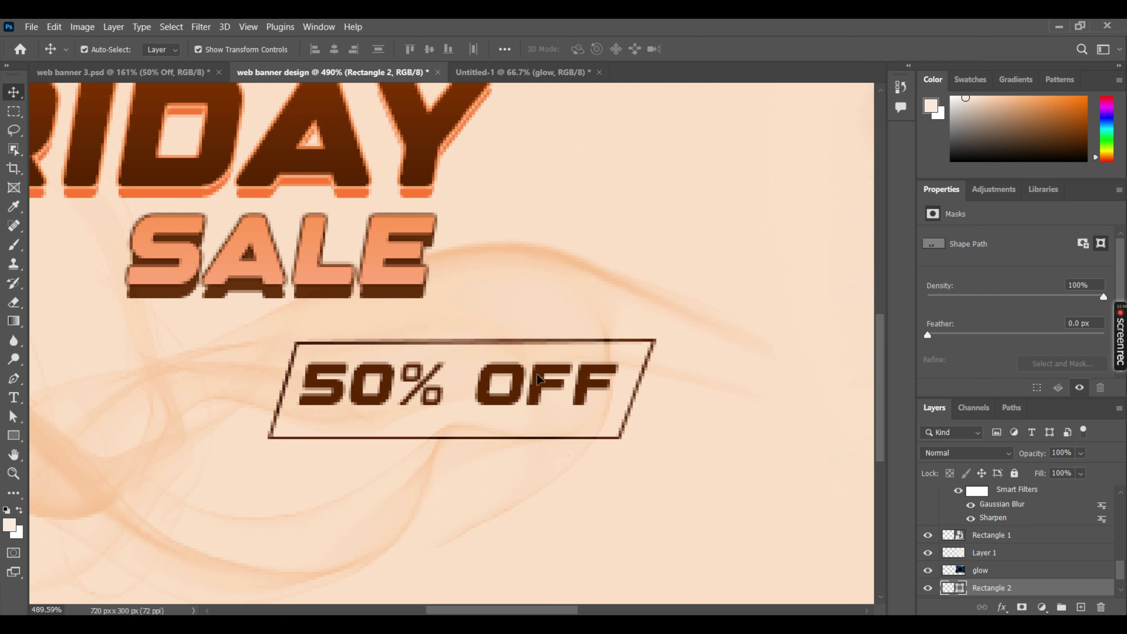
left_click(428, 49)
left_click(334, 49)
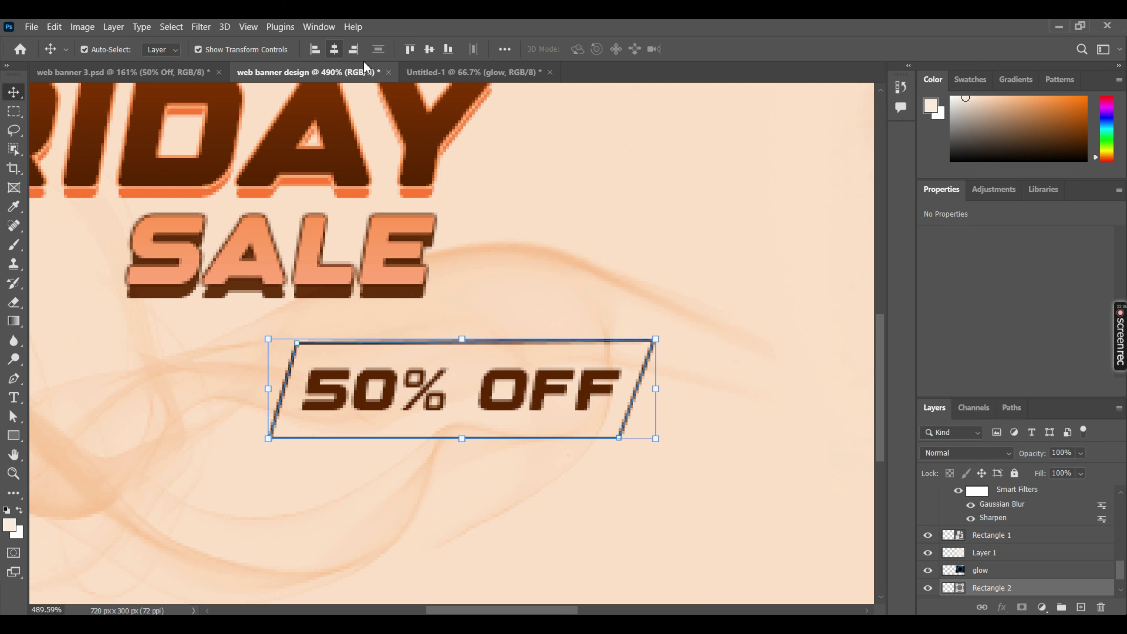
left_click(650, 214)
Zoom in and inspect how '50% OFF' sits inside the slanted box
scroll(649, 204, "down", 5)
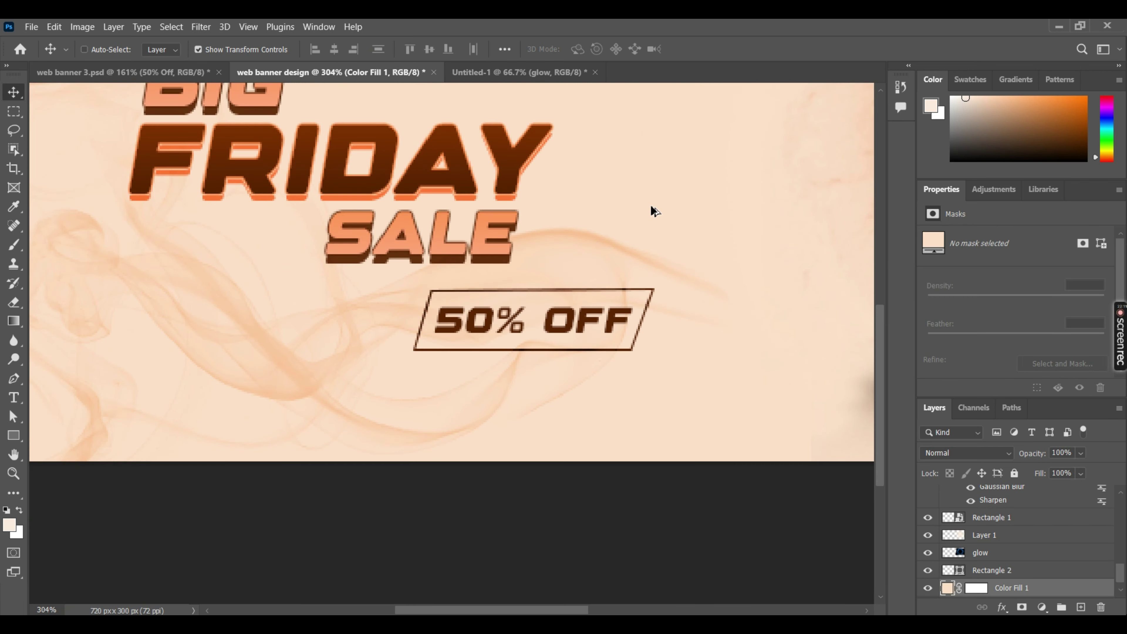
scroll(650, 204, "down", 2)
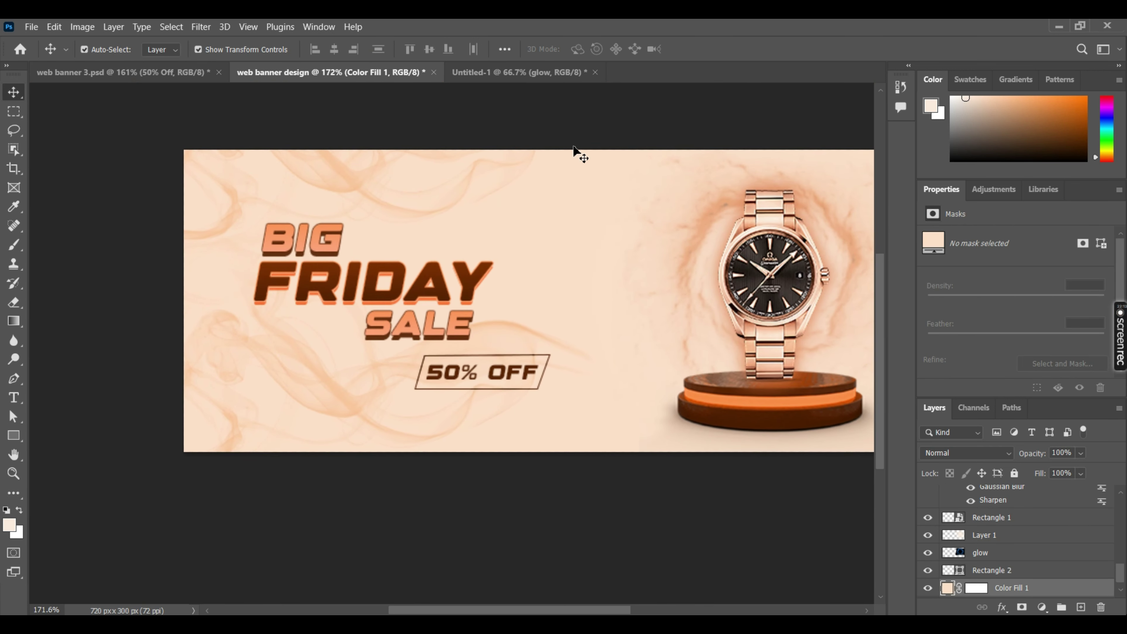
scroll(523, 234, "right", 3)
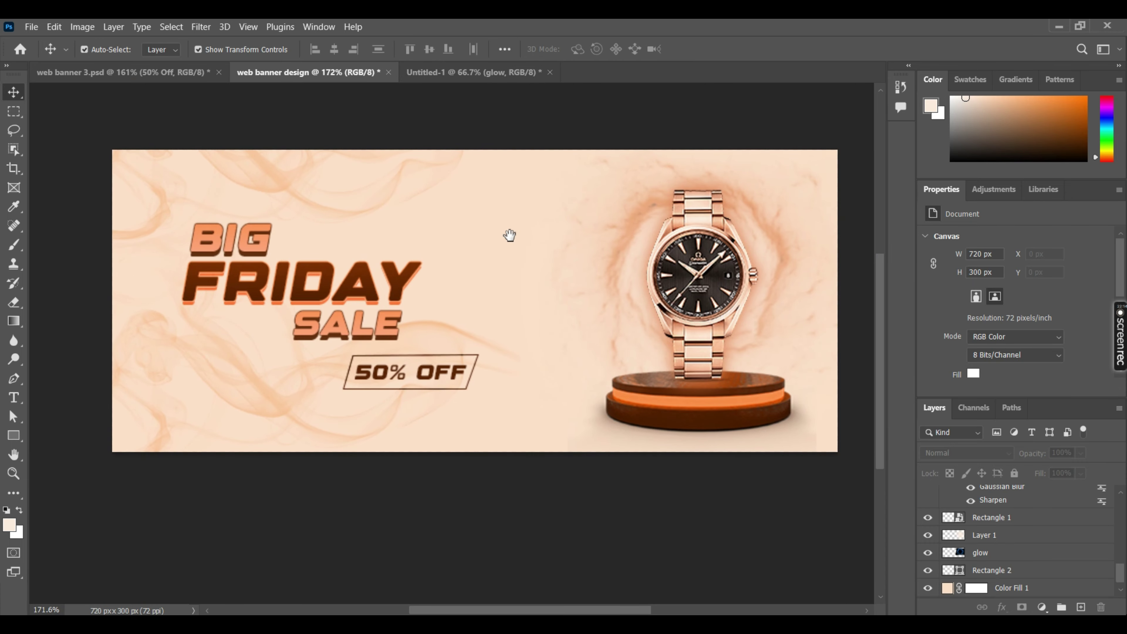
left_click(449, 370)
scroll(1001, 507, "down", 3)
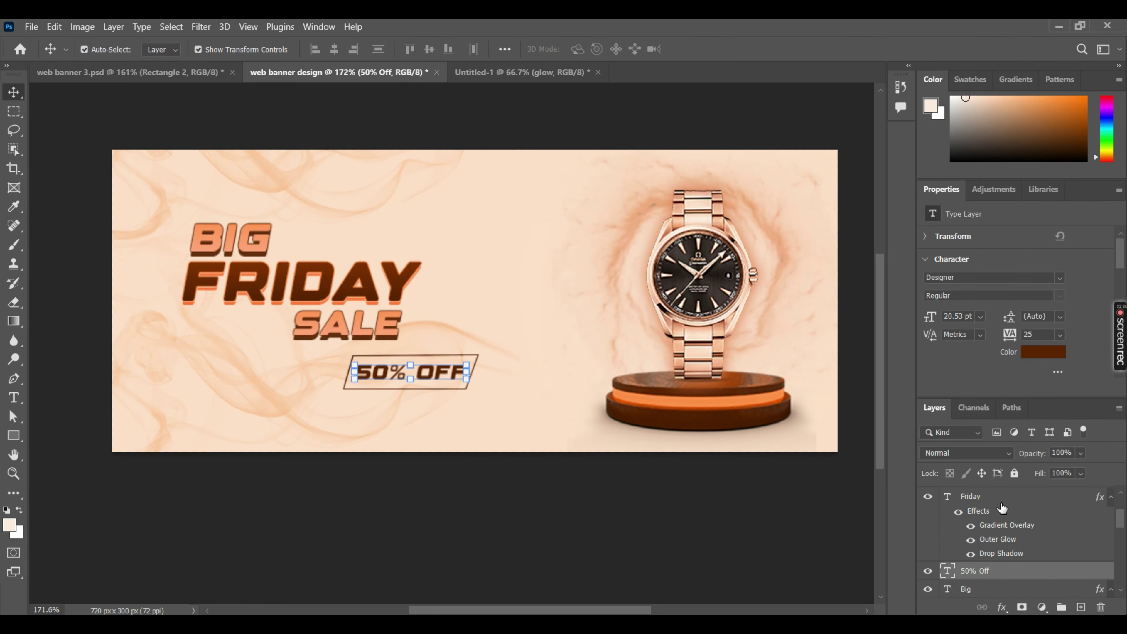
scroll(1002, 507, "down", 2)
scroll(455, 408, "up", 10)
scroll(455, 407, "down", 1)
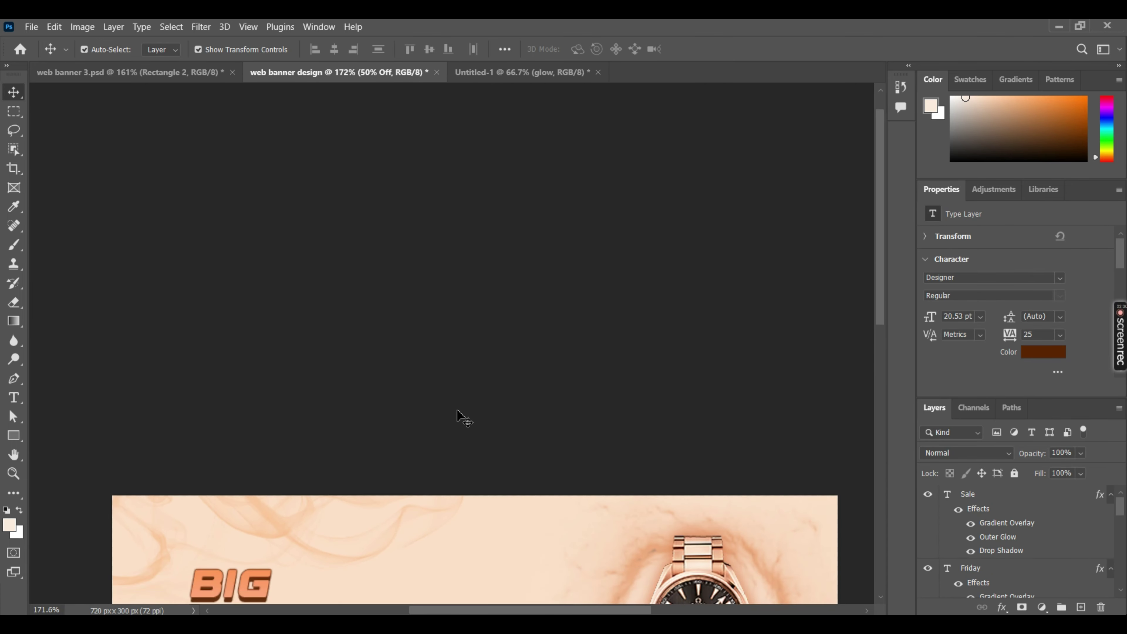
scroll(455, 408, "down", 3)
scroll(458, 406, "down", 6)
scroll(457, 408, "down", 4)
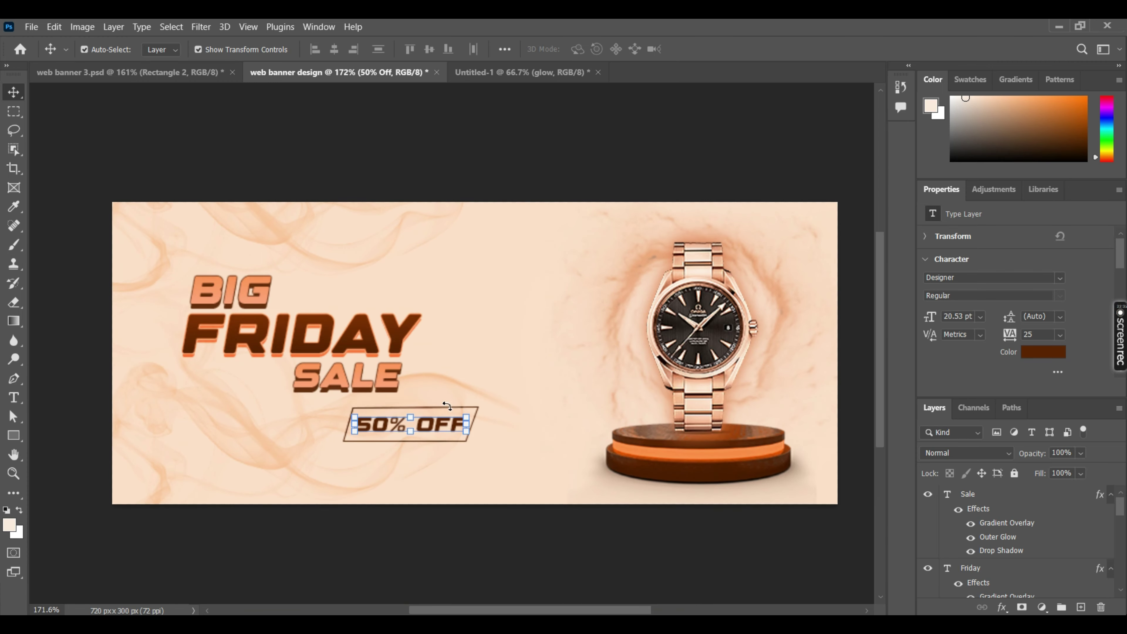
scroll(445, 403, "up", 2)
scroll(445, 403, "up", 3)
scroll(457, 408, "up", 2)
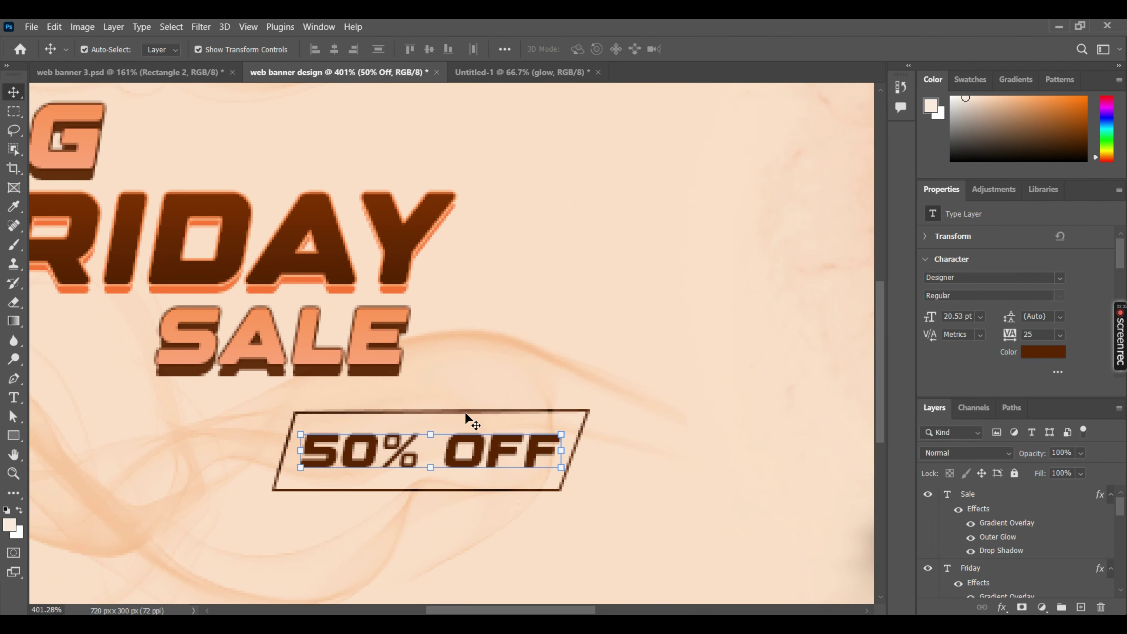
left_click(464, 412)
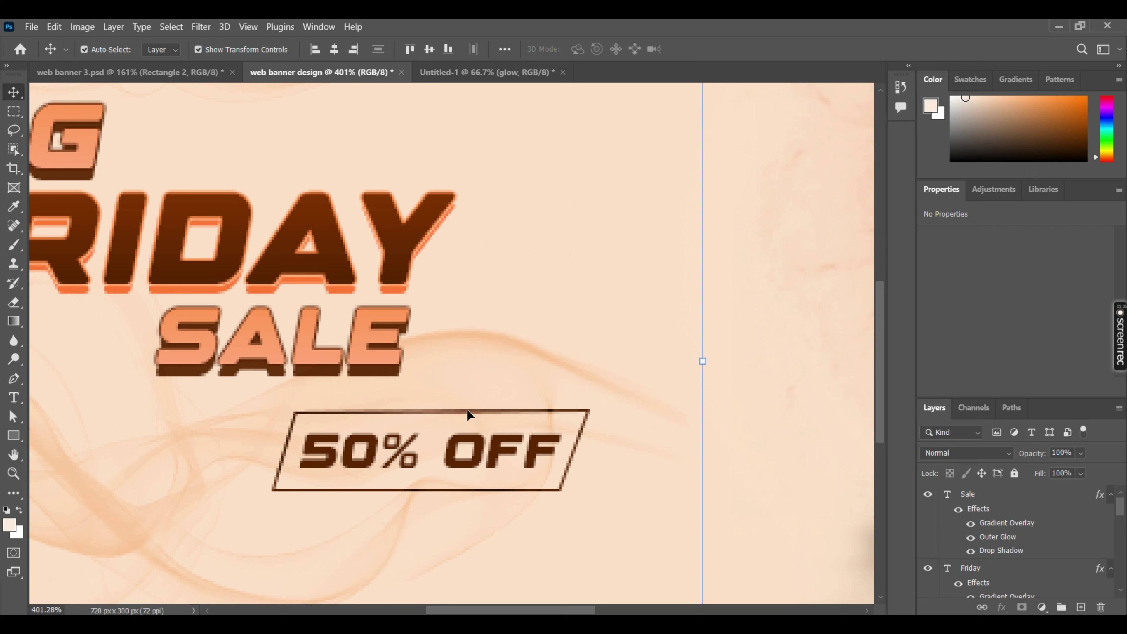
left_click(467, 410)
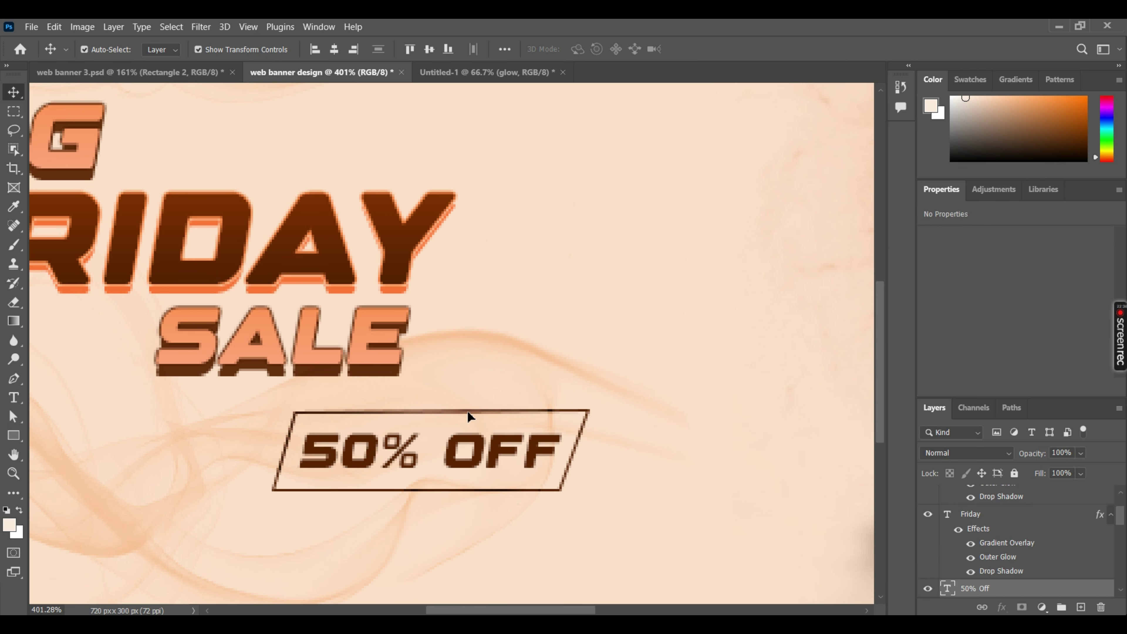
left_click(466, 411)
scroll(466, 411, "up", 5)
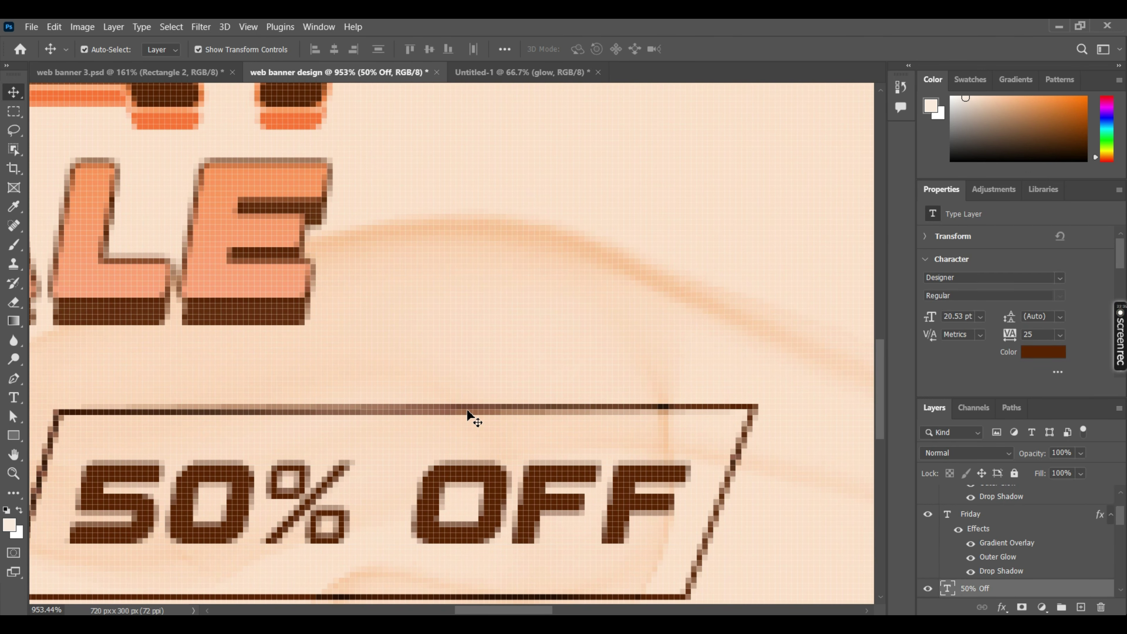
left_click(467, 409)
Shift the smoke background slightly, then select the slanted 50% OFF box
left_click(675, 410)
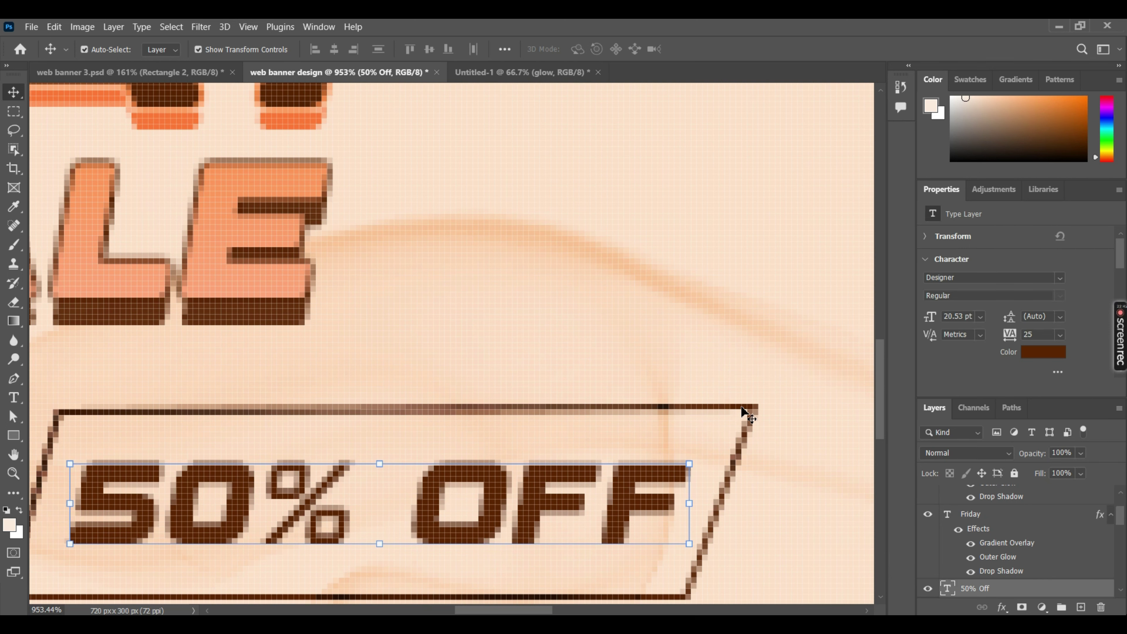
left_click(743, 409)
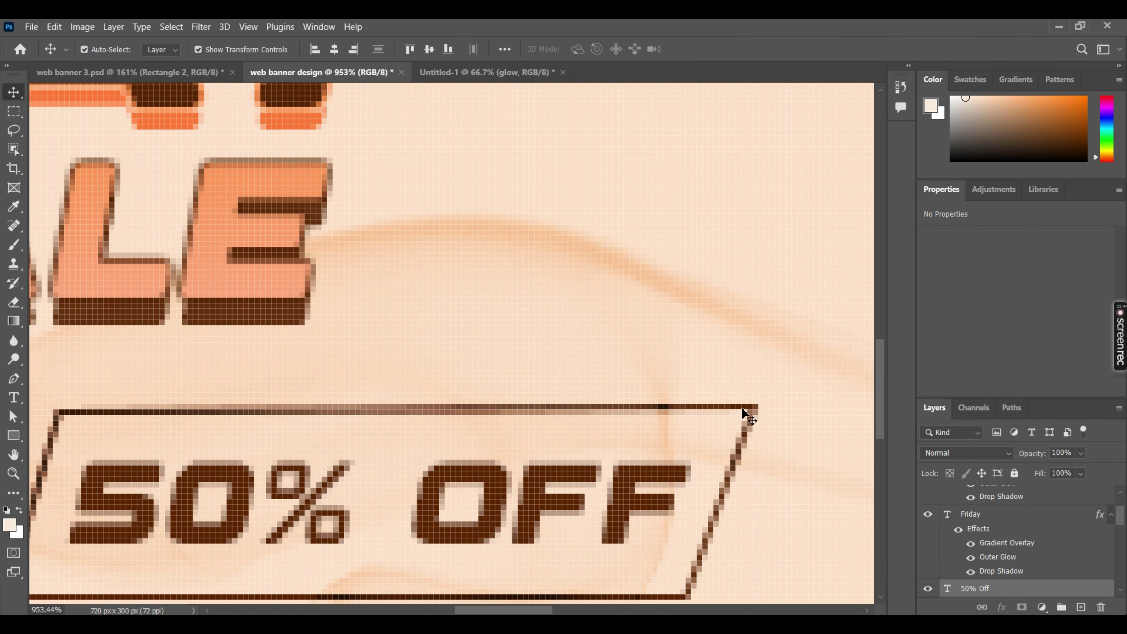
scroll(744, 407, "down", 2)
scroll(743, 408, "down", 3)
left_click(735, 400)
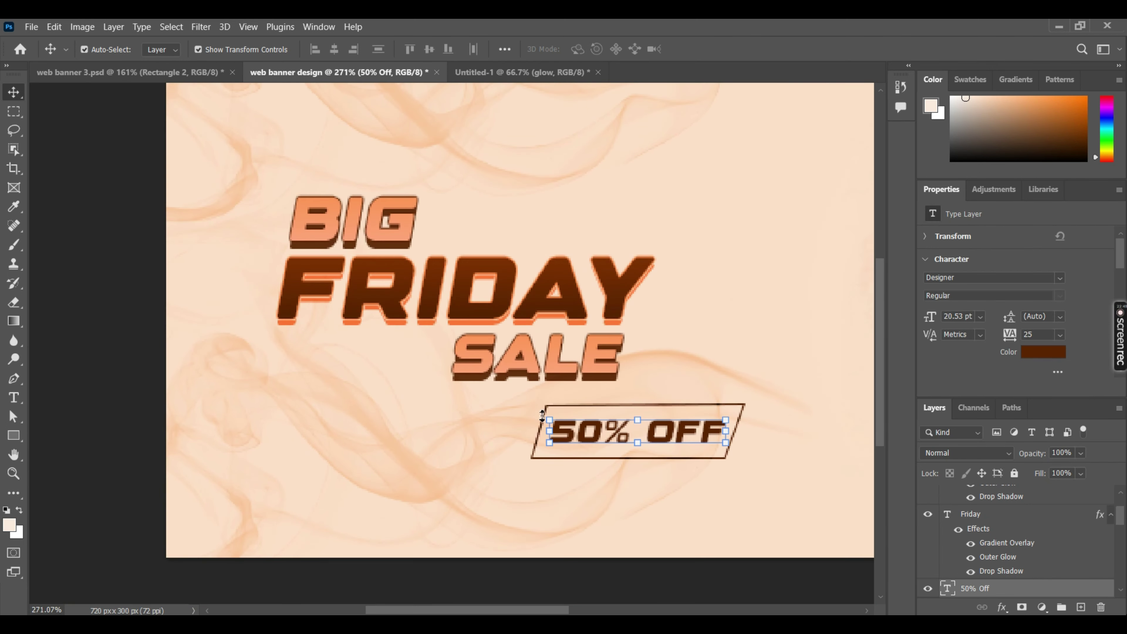
left_click_drag(539, 403, 566, 415)
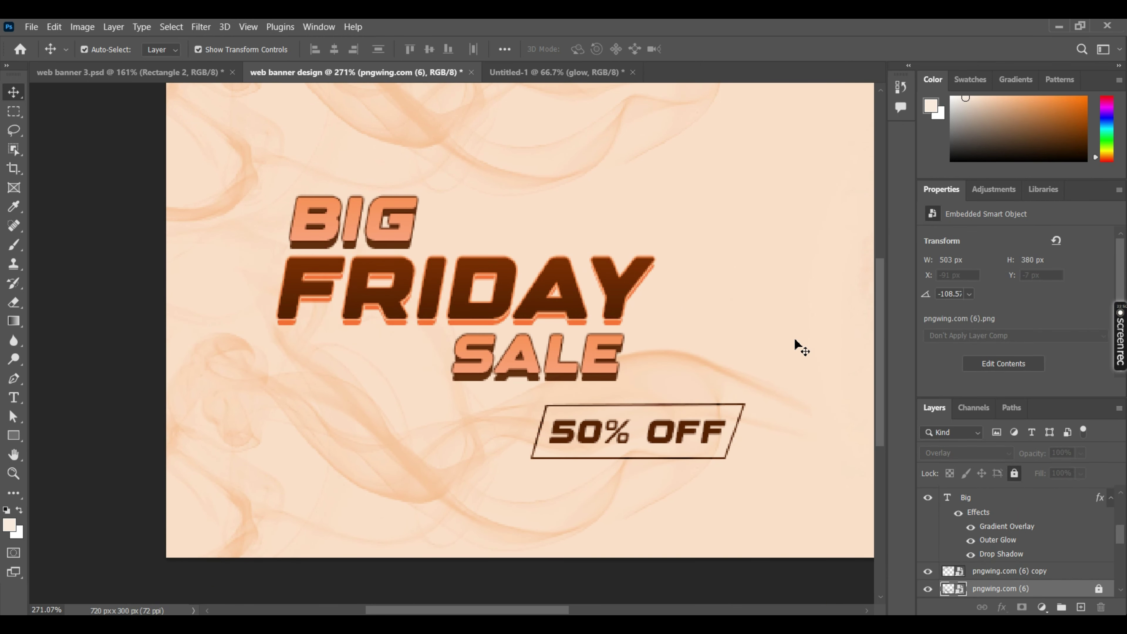
left_click(794, 346)
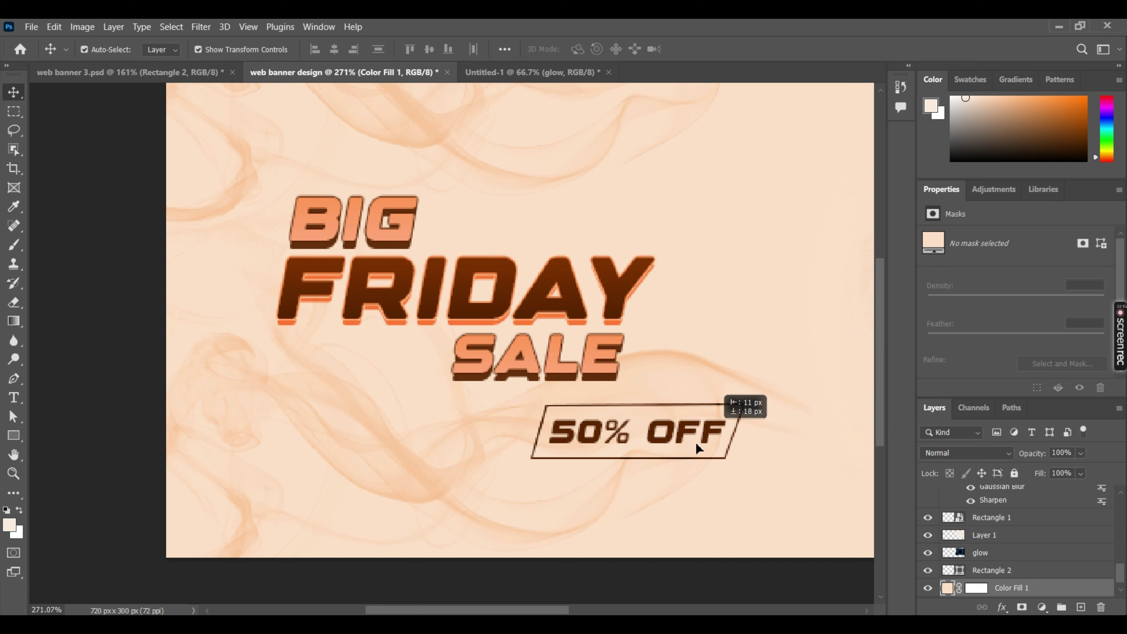
left_click(733, 404)
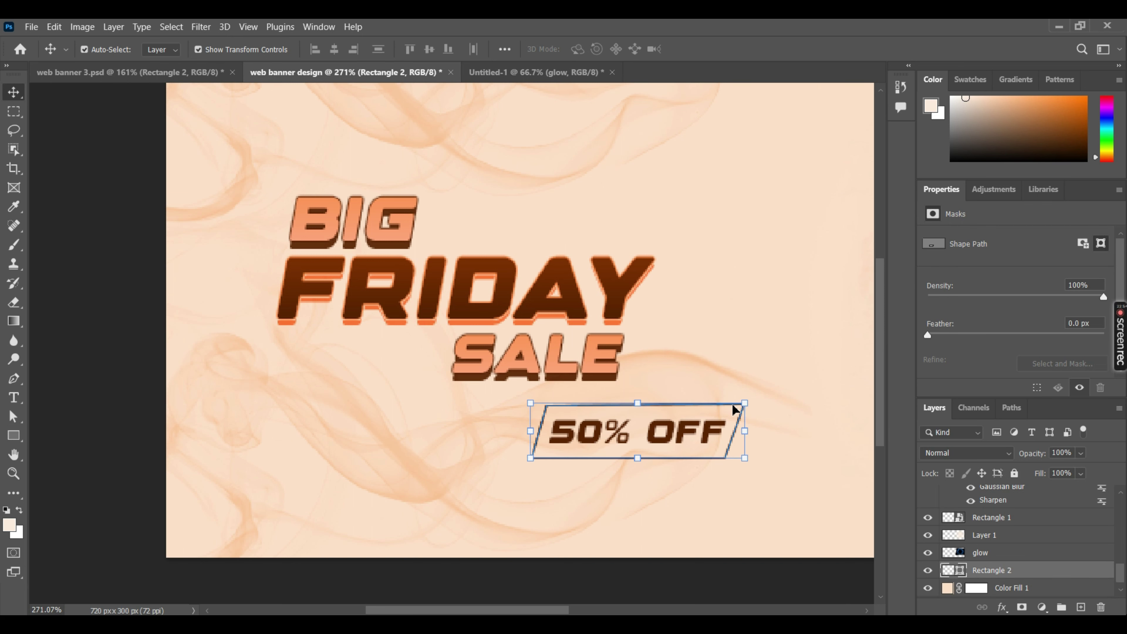
Paste the copied layer style onto the slanted 50% OFF box
right_click(982, 571)
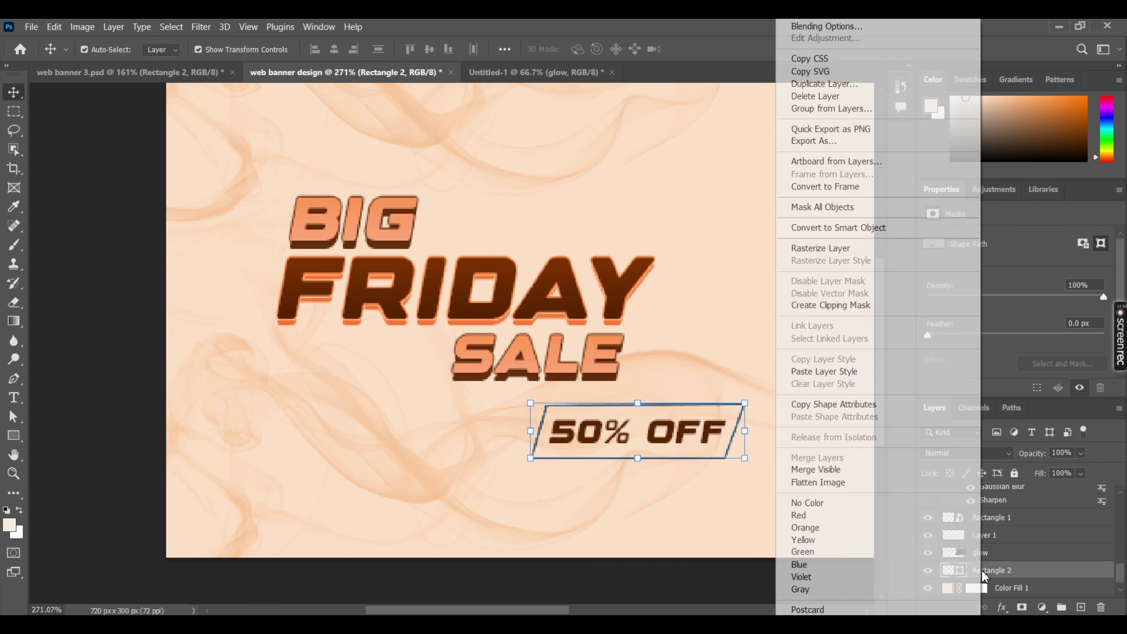
left_click(860, 372)
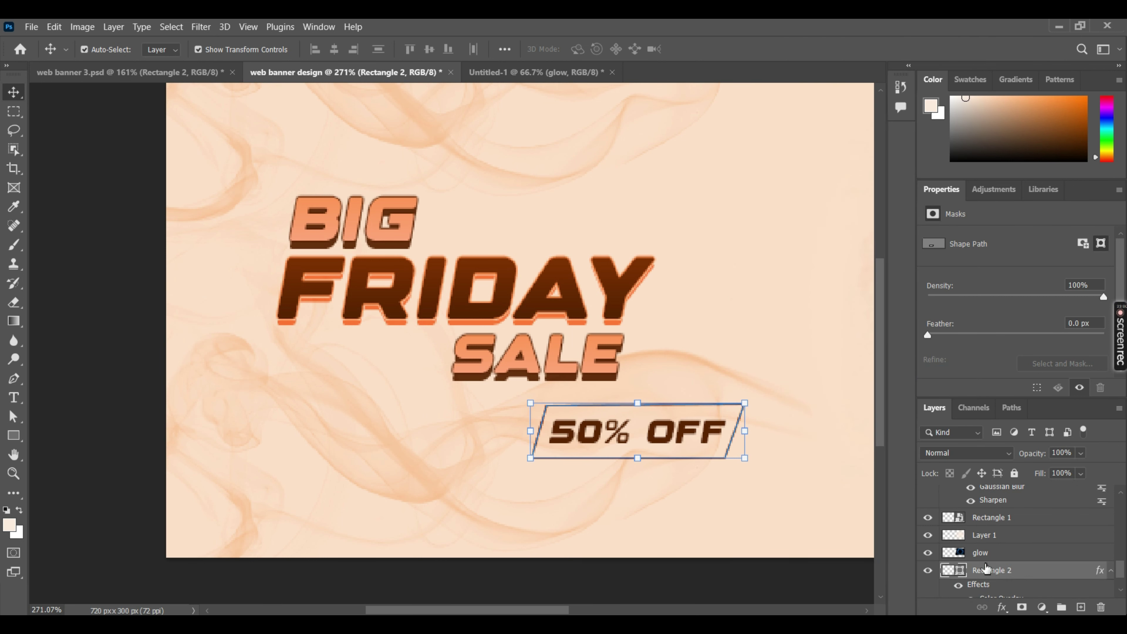
scroll(987, 571, "down", 3)
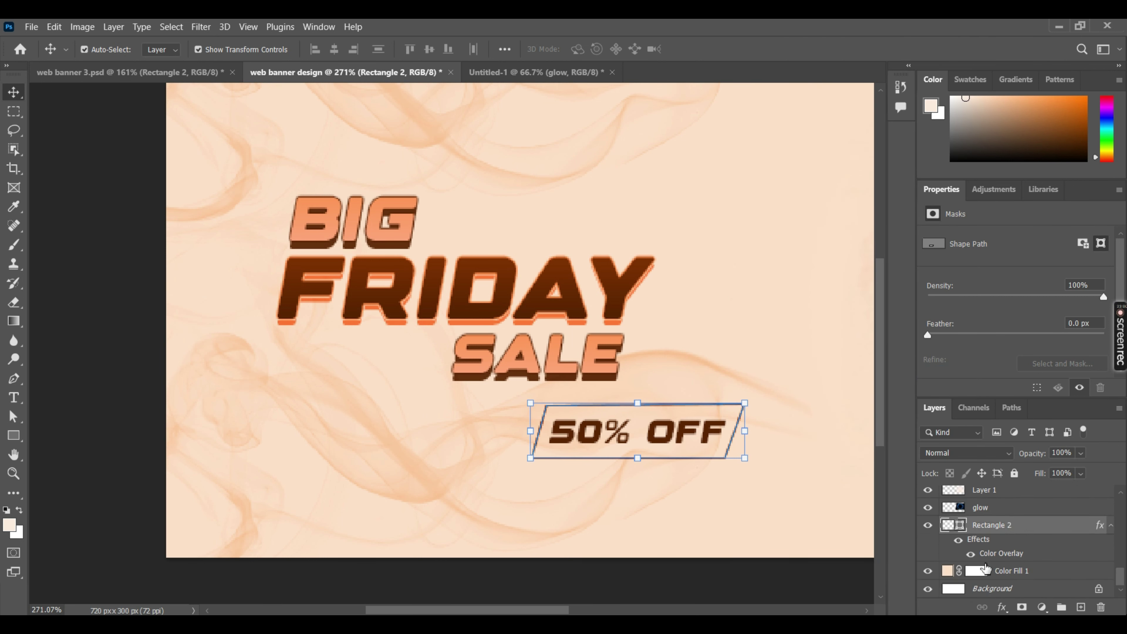
Reselect Rectangle 2, check Adjustments and Properties, and pan to reveal the watch
left_click(760, 542)
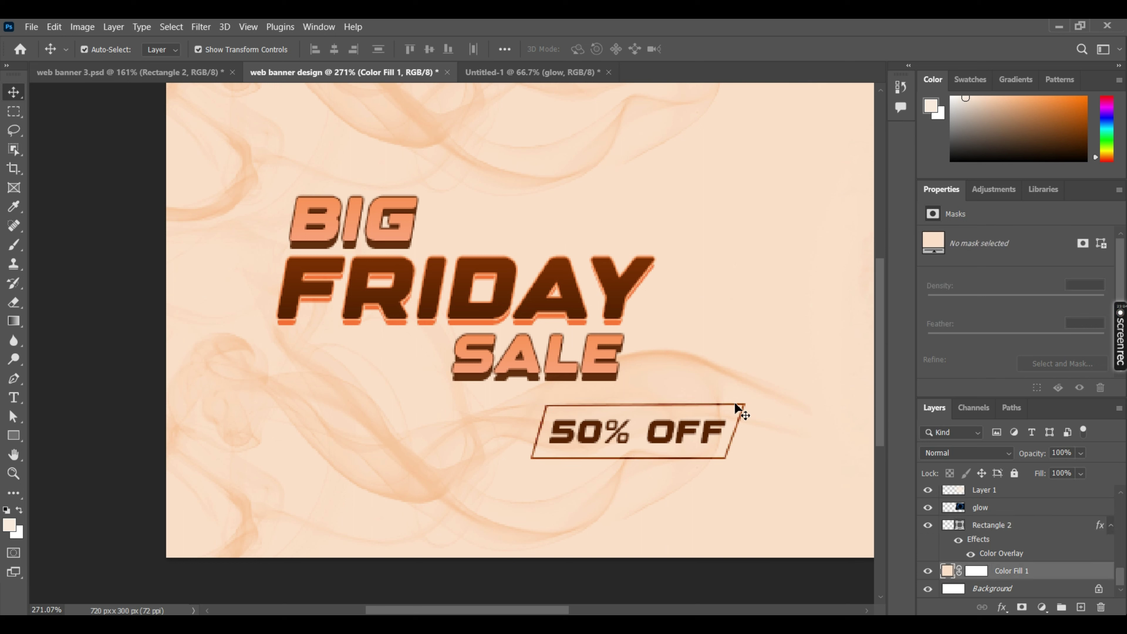
left_click(1008, 527)
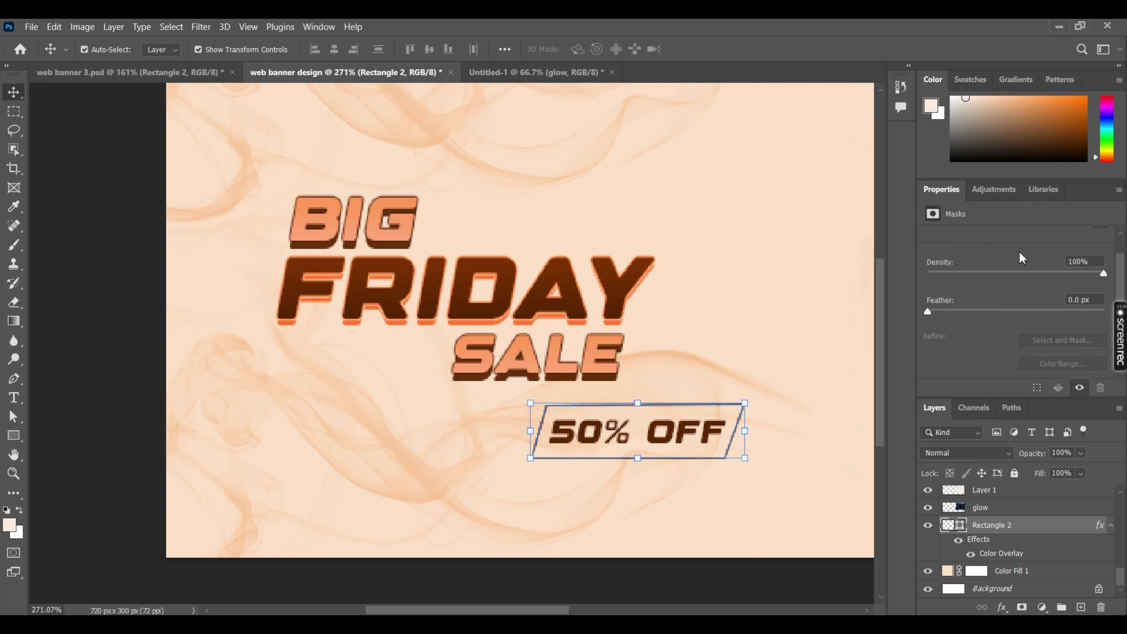
left_click(982, 192)
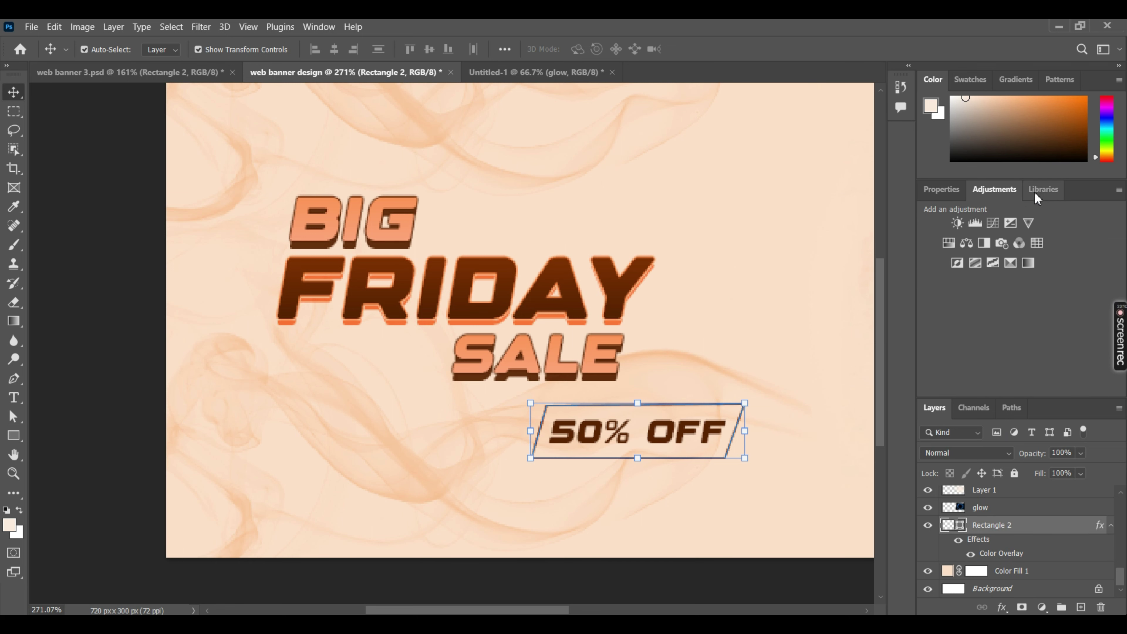
left_click(1042, 190)
left_click(941, 190)
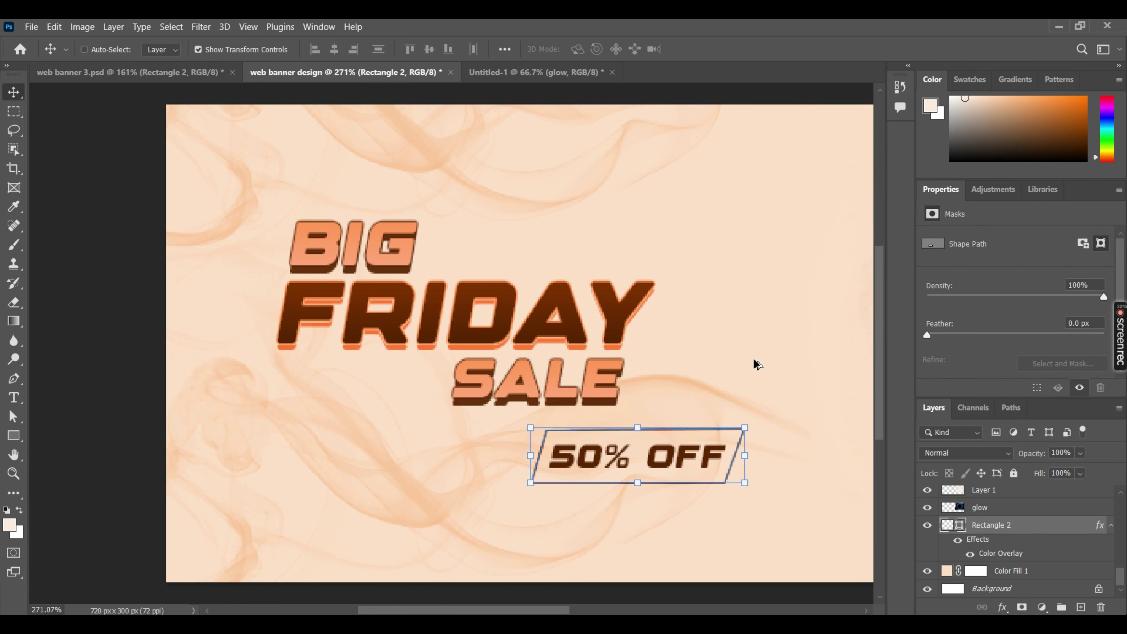
scroll(744, 356, "down", 2)
scroll(744, 357, "down", 1)
left_click_drag(741, 332, 561, 329)
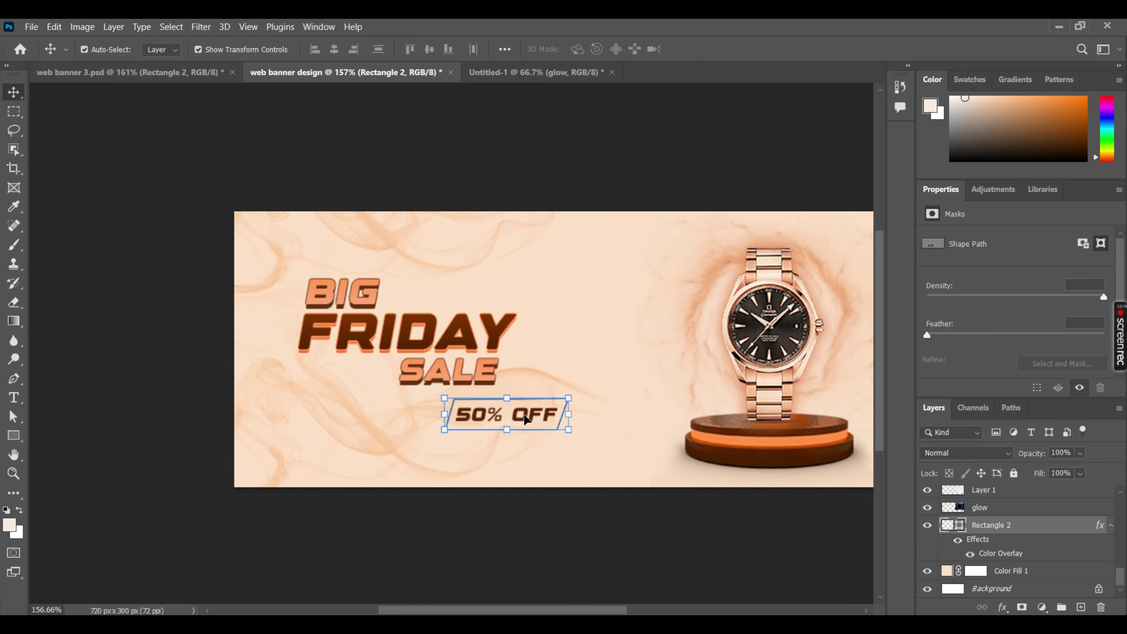
Move the 50% OFF box slightly right and recentre the view
left_click_drag(523, 419, 548, 421)
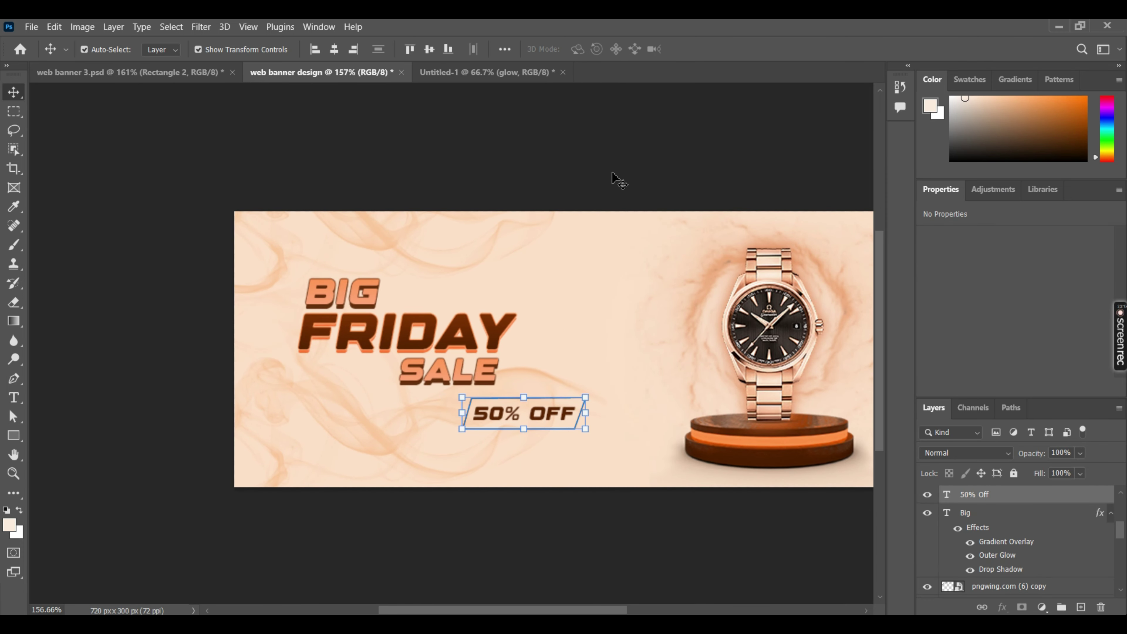
left_click(616, 181)
left_click_drag(649, 262, 541, 253)
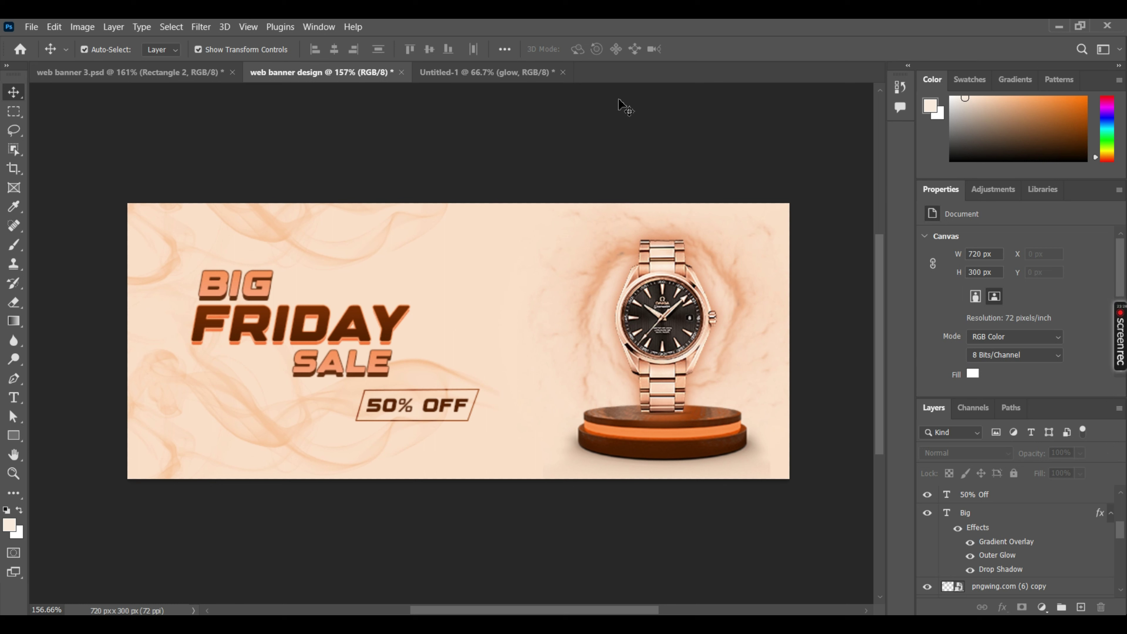
Select the watch image layer pngwing.com (7)
left_click(533, 205)
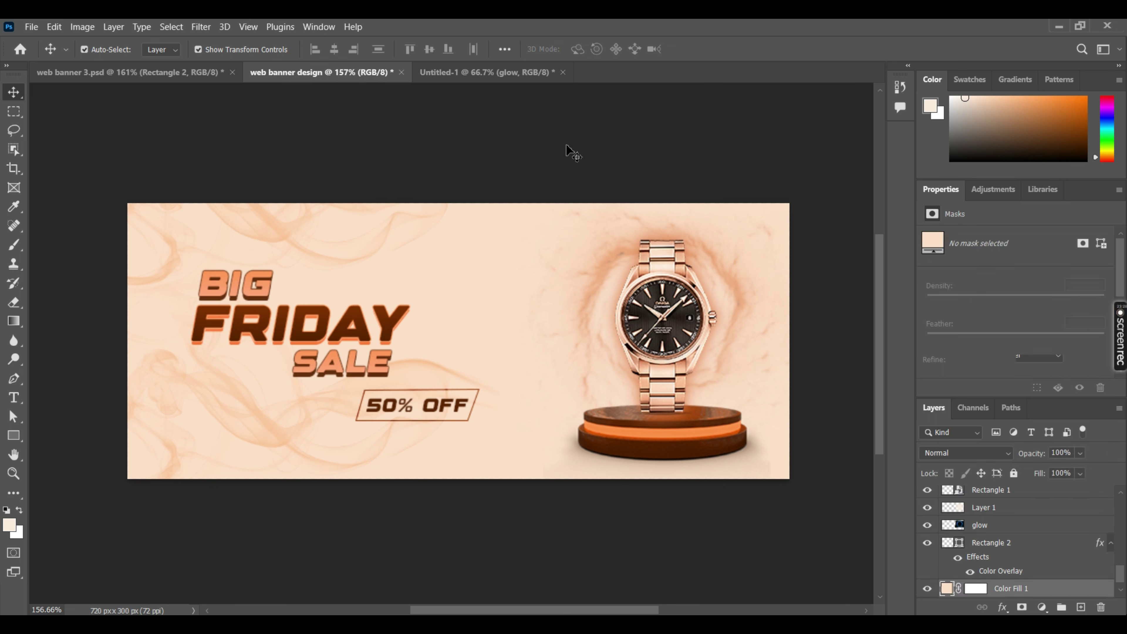
left_click(568, 139)
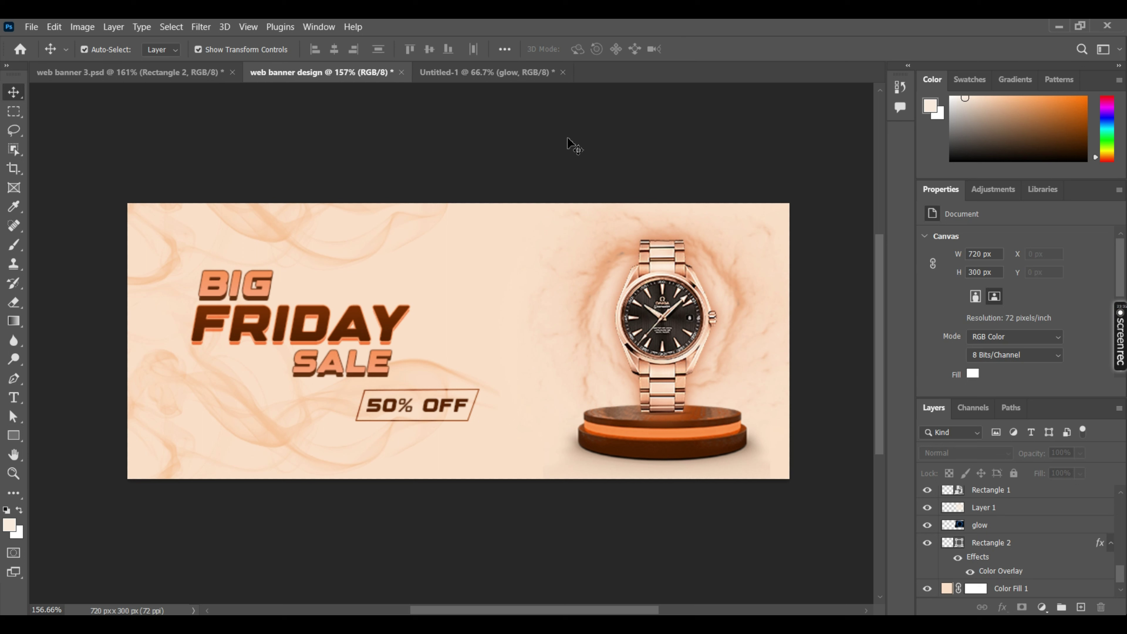
left_click(679, 426)
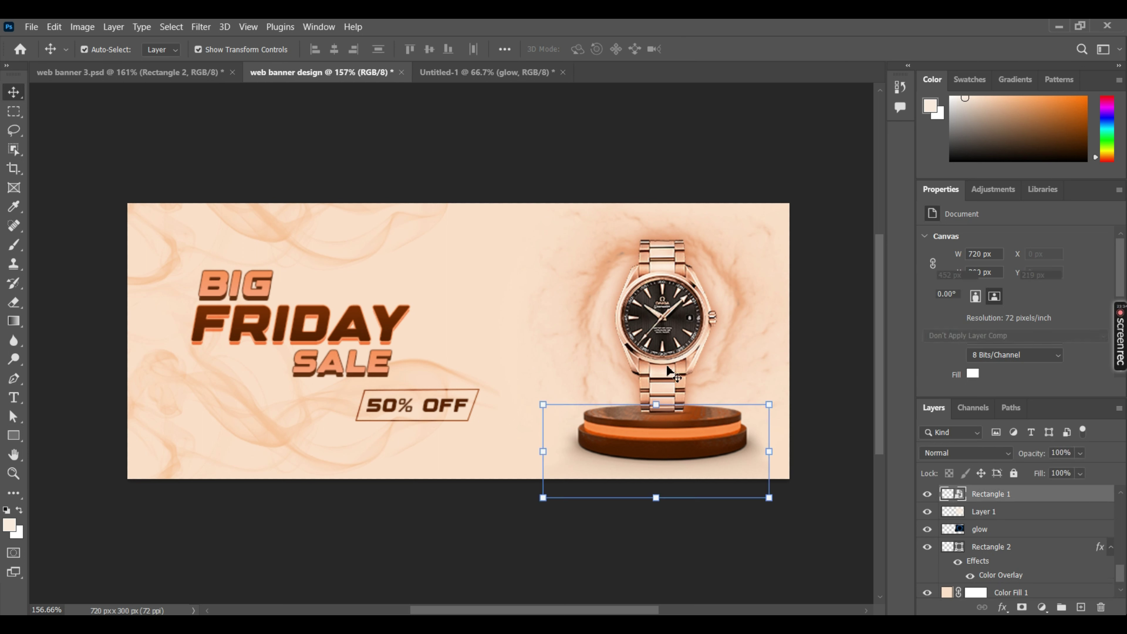
left_click(664, 344)
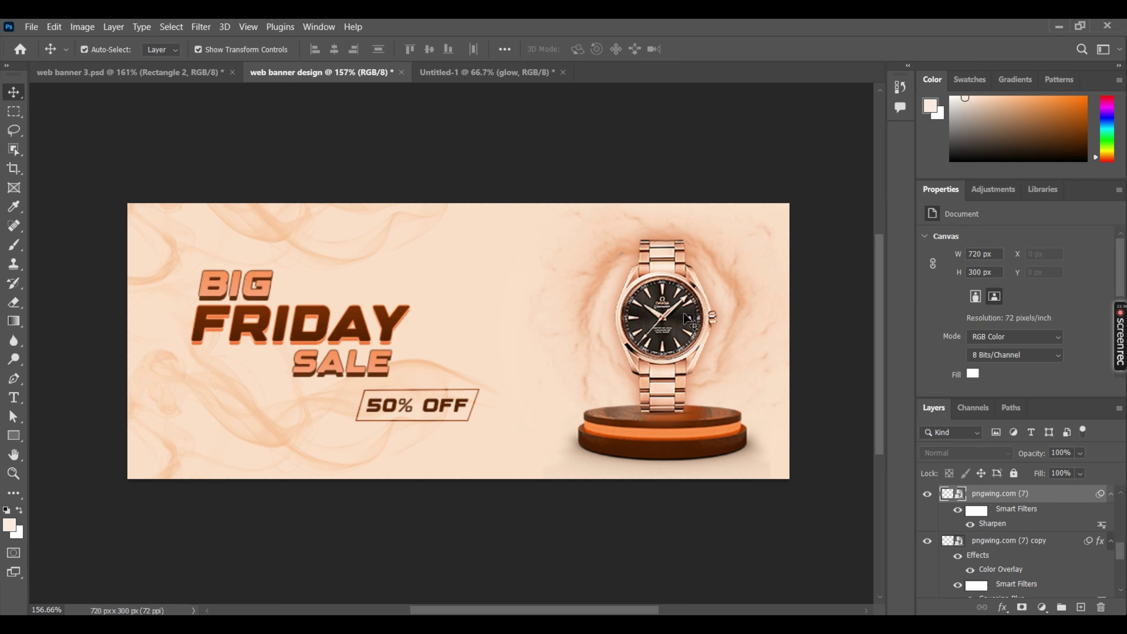
Keep the watch at Normal blend mode and commit an unchanged transform
left_click(978, 451)
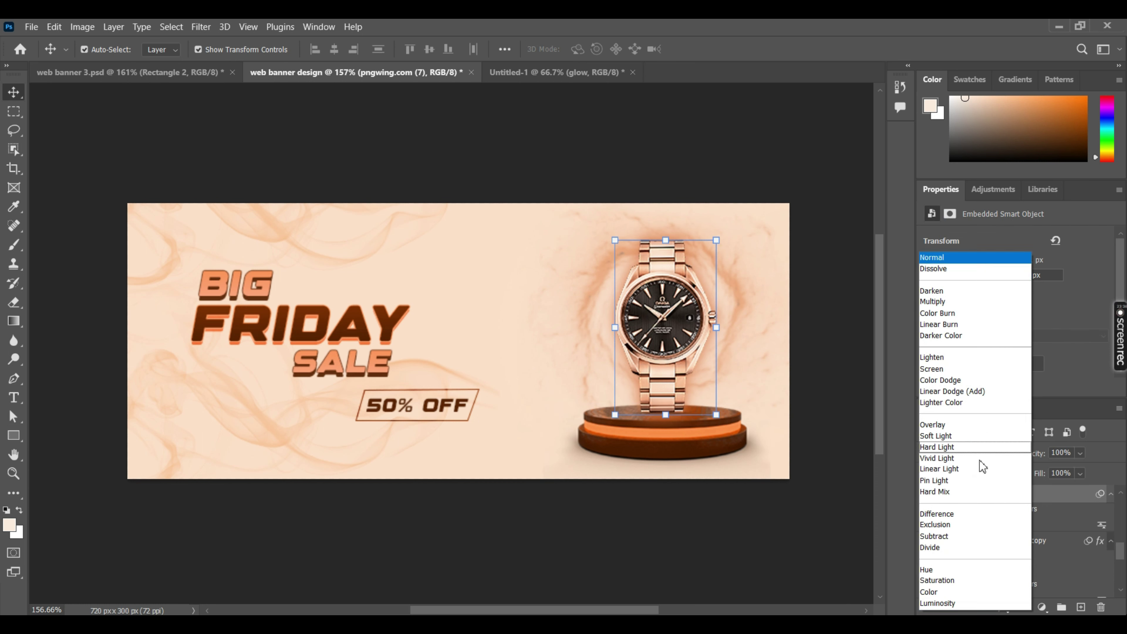
left_click(823, 168)
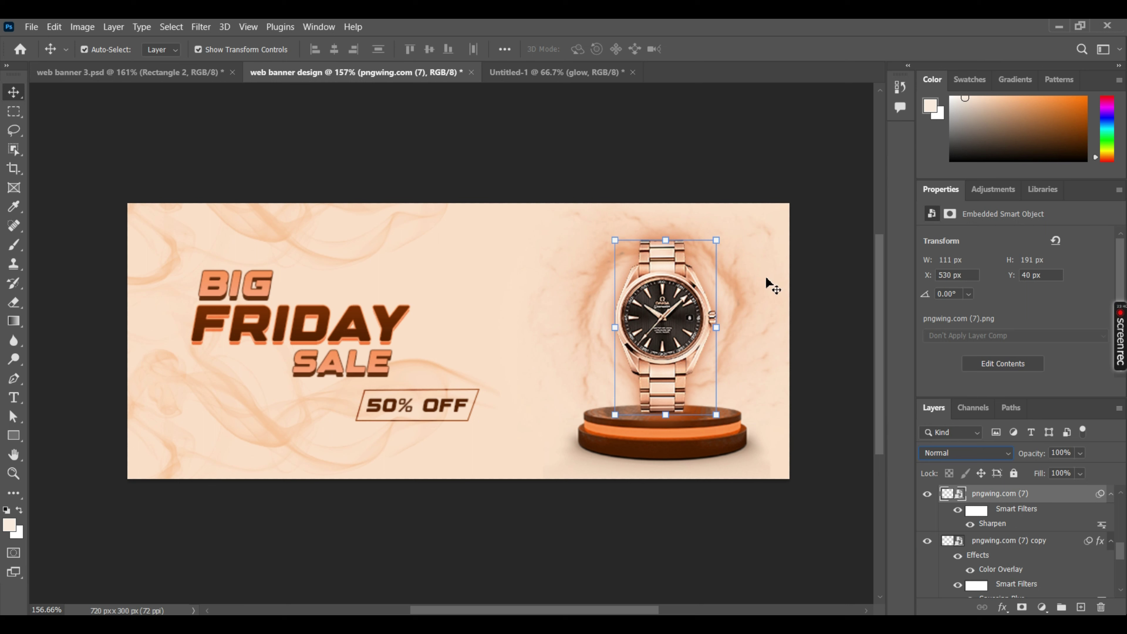
left_click(732, 291)
left_click(628, 272)
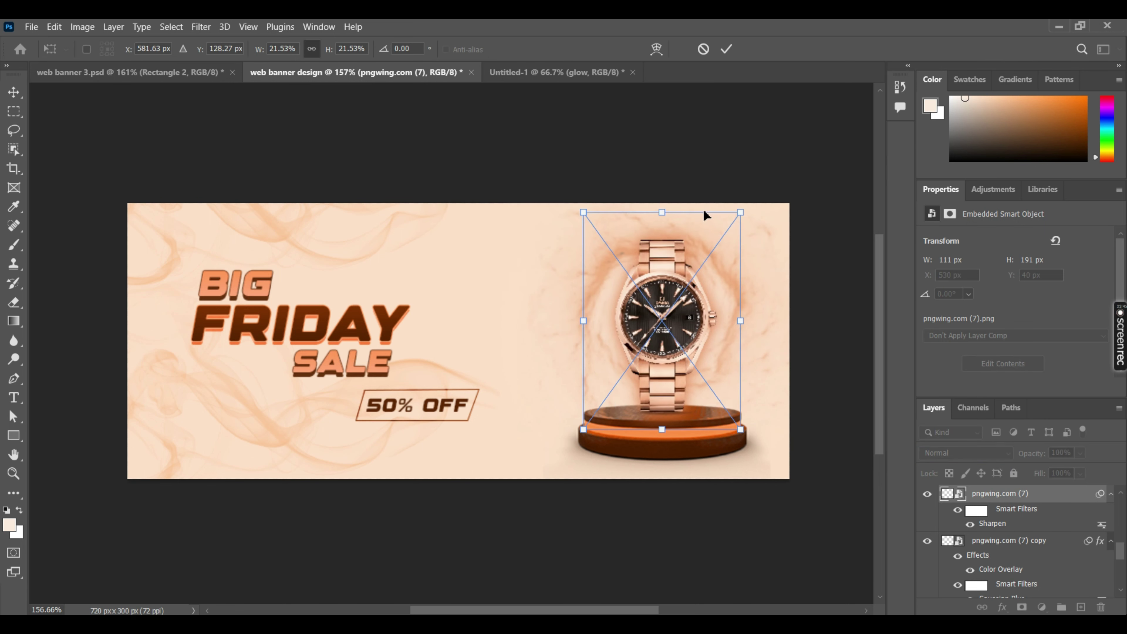
left_click(725, 49)
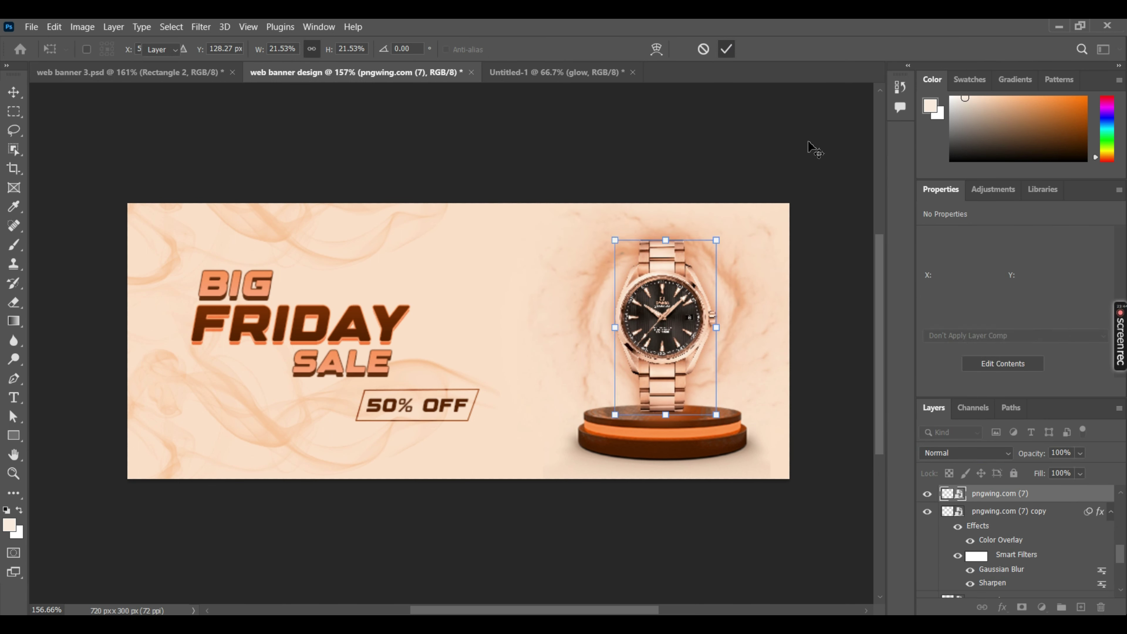
left_click(335, 546)
Glance at web banner 3.psd, then scale SALE to about 117% and reposition it
left_click(149, 72)
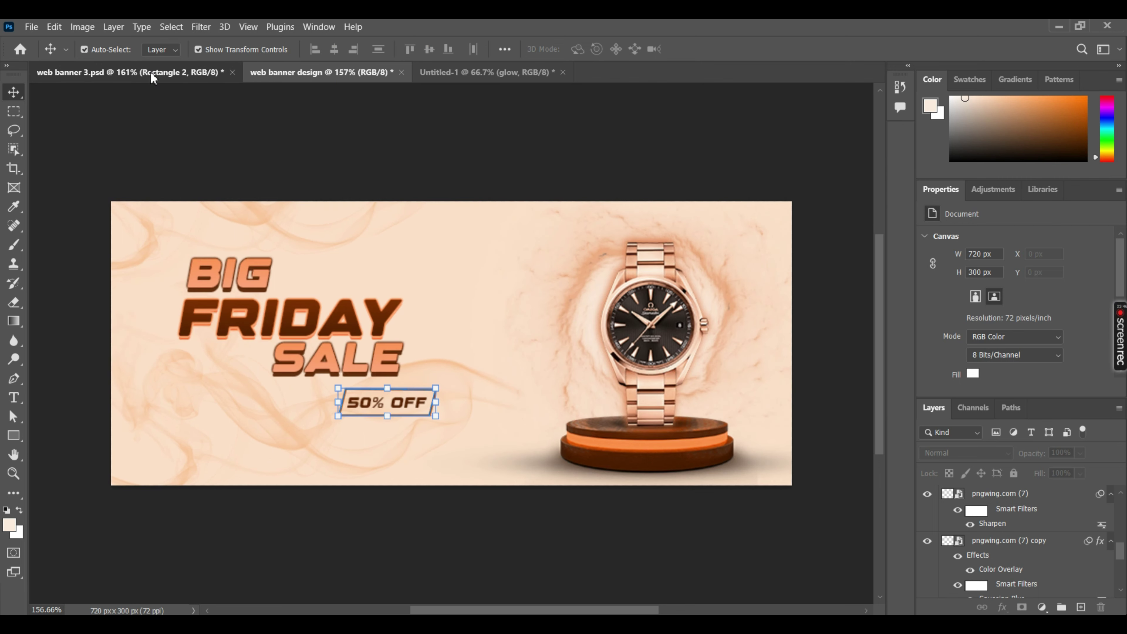
left_click(280, 71)
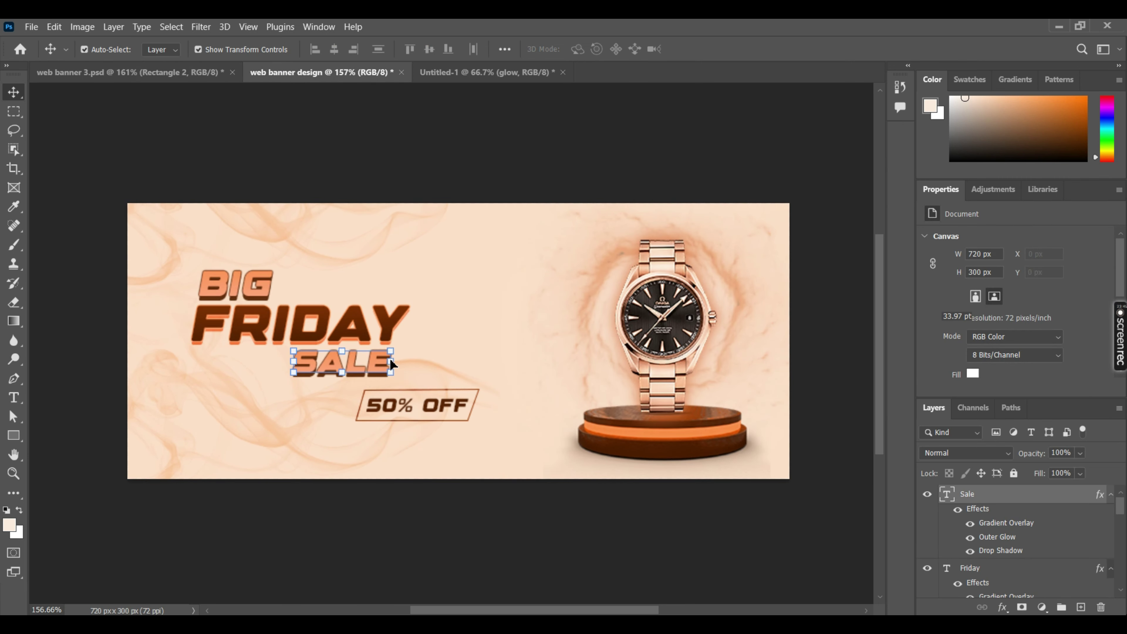
left_click(389, 357)
left_click_drag(393, 364, 408, 364)
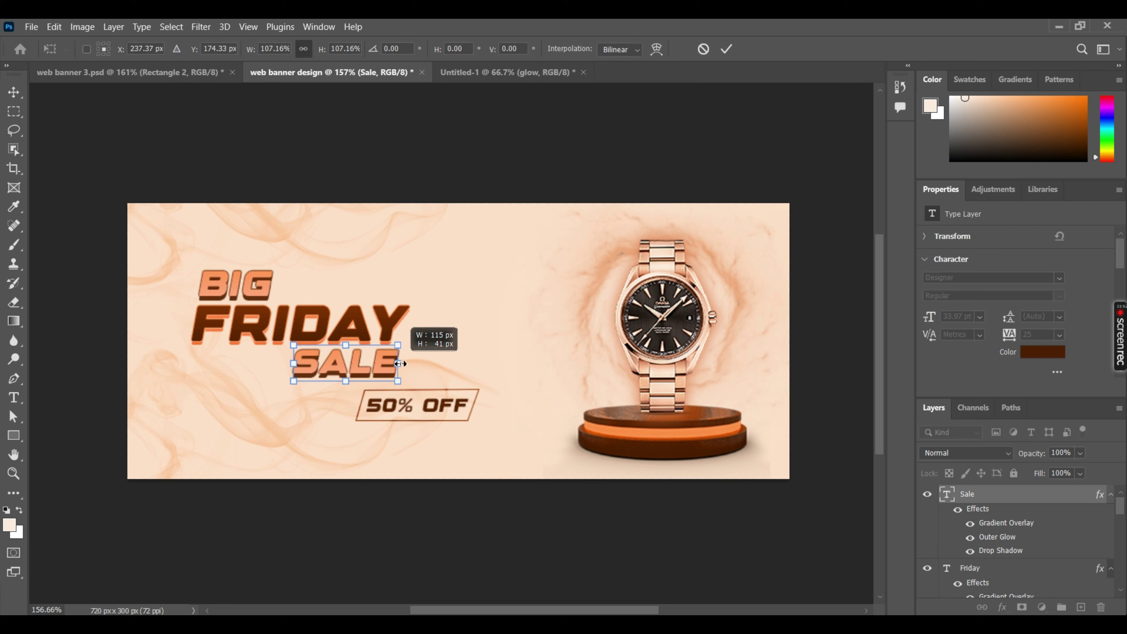
left_click(726, 48)
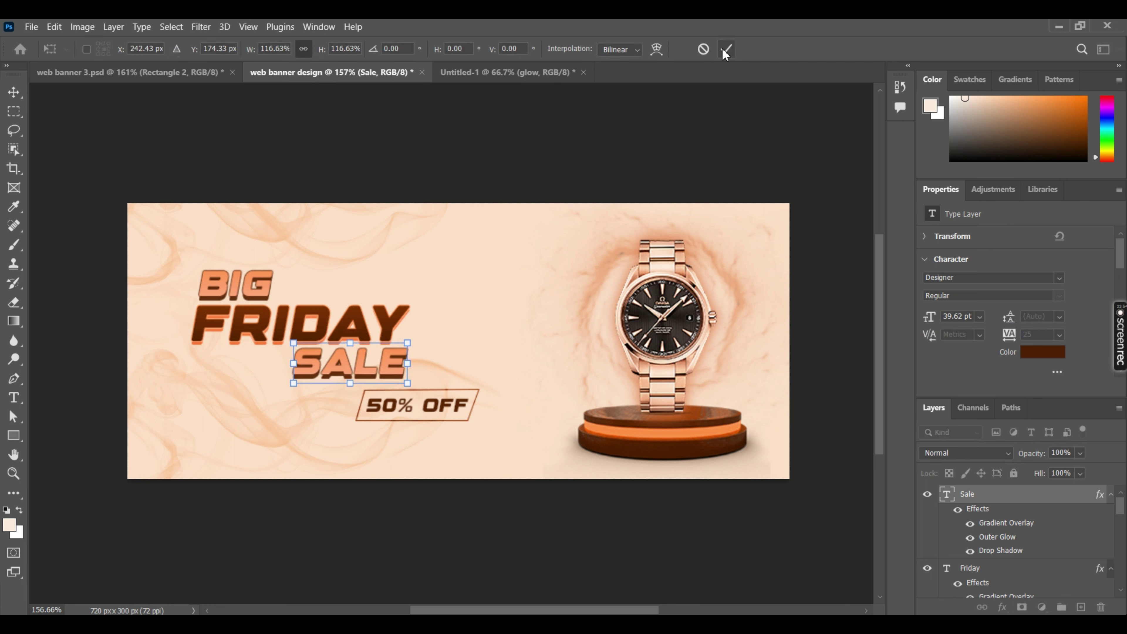
mouse_move(386, 367)
left_mouse_down()
mouse_move(374, 366)
mouse_move(385, 373)
left_mouse_up()
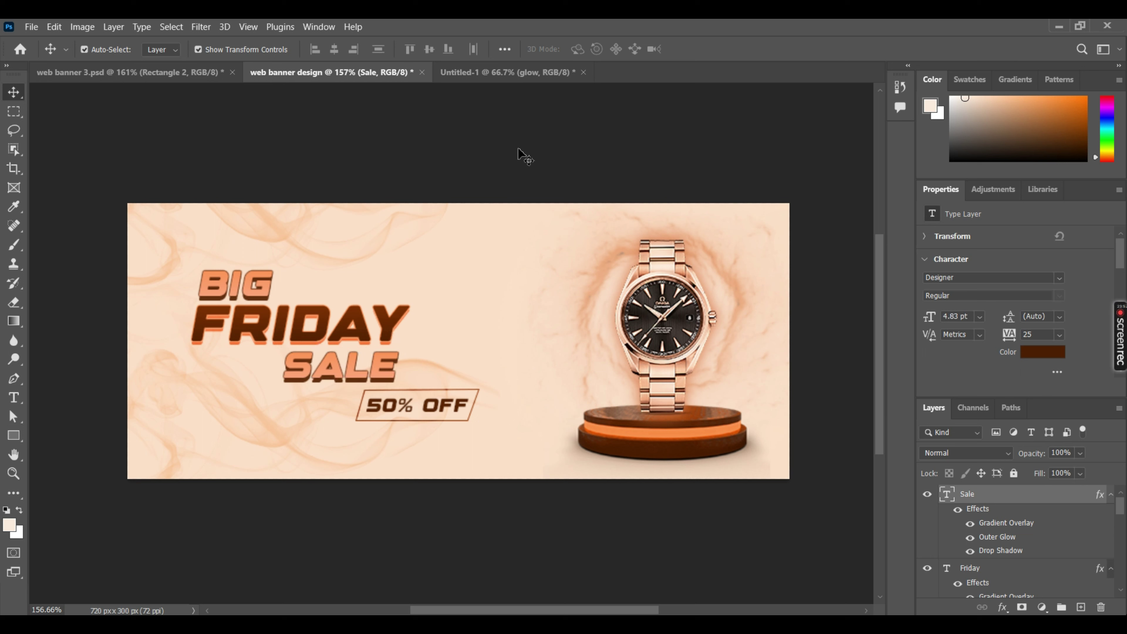
left_click(527, 133)
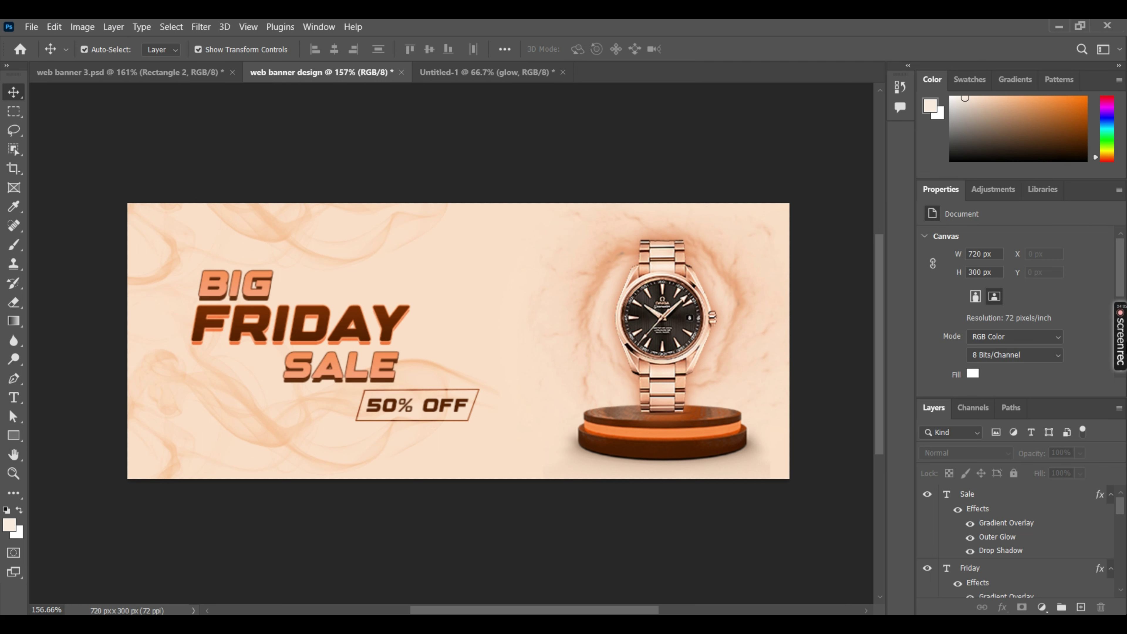
scroll(549, 339, "down", 2)
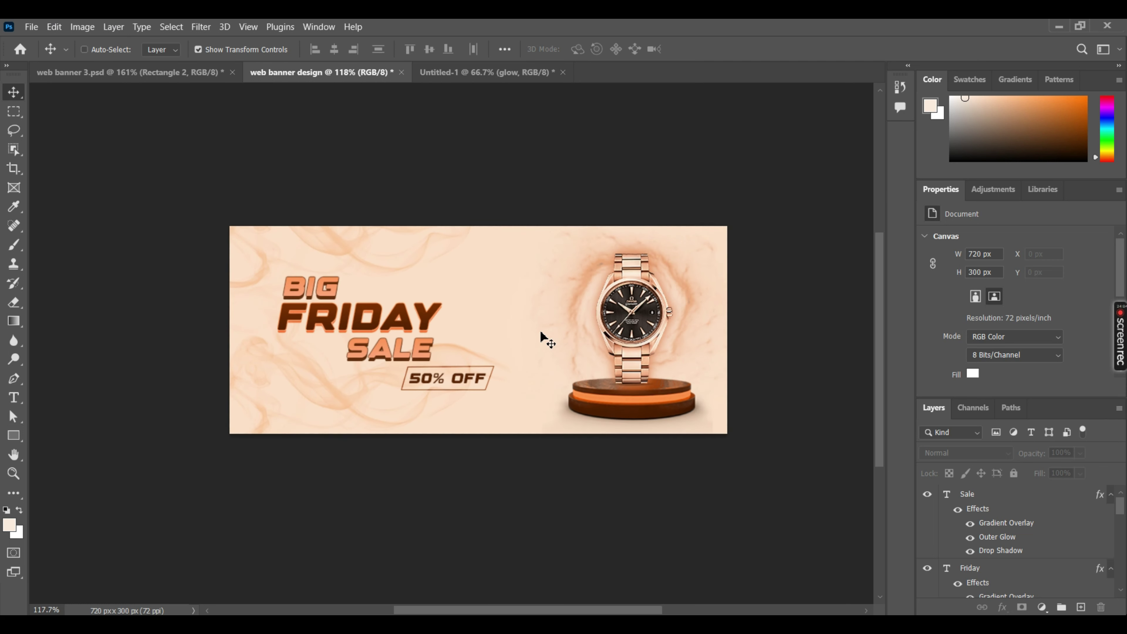
left_click_drag(695, 217, 647, 219)
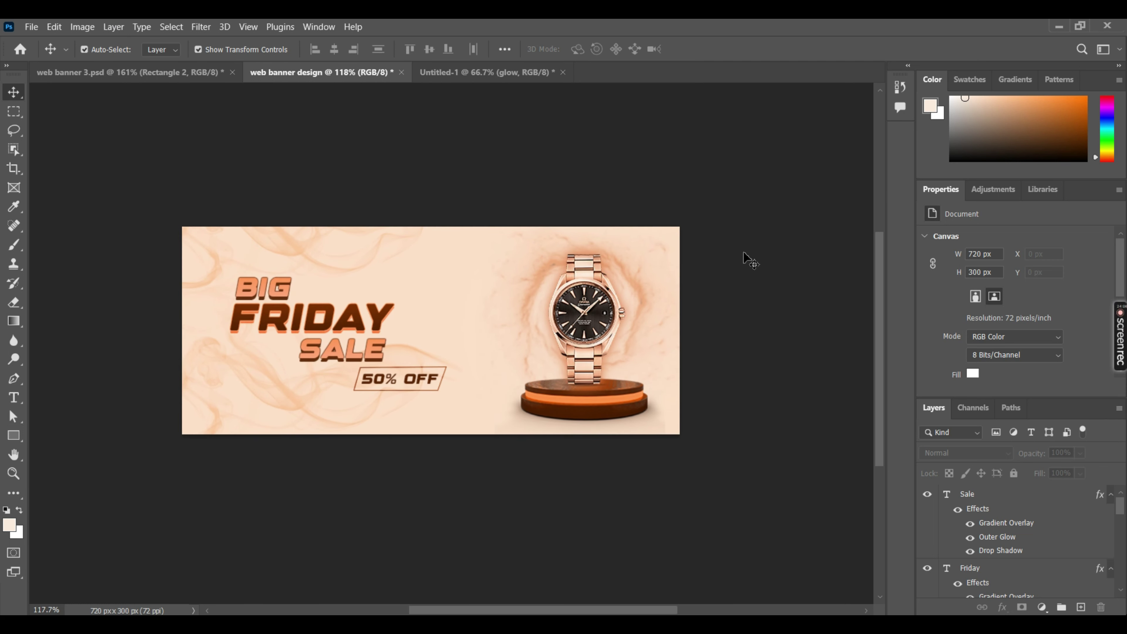